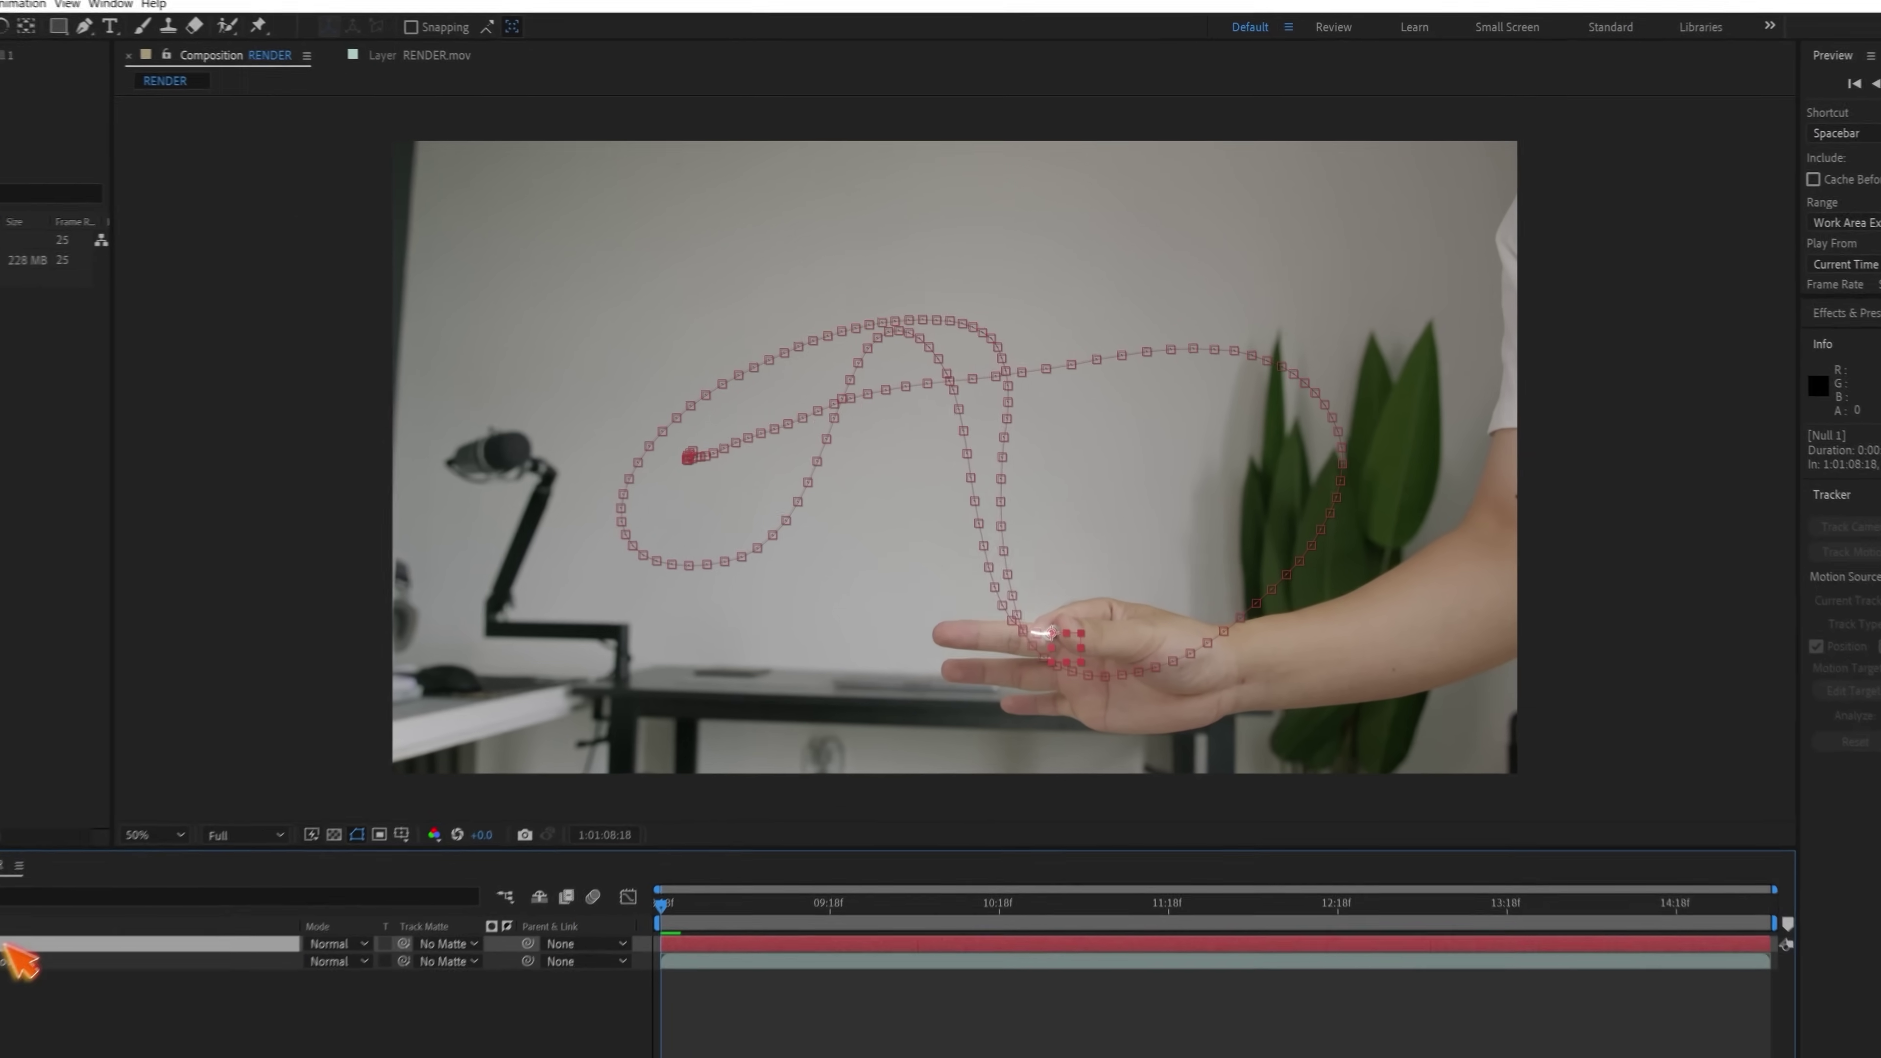
Scrub through the RENDER comp timeline to preview the finished fingertip light trail
left_click_drag(739, 781, 800, 789)
mouse_move(716, 979)
left_mouse_down()
mouse_move(1144, 989)
mouse_move(1312, 1030)
left_mouse_up()
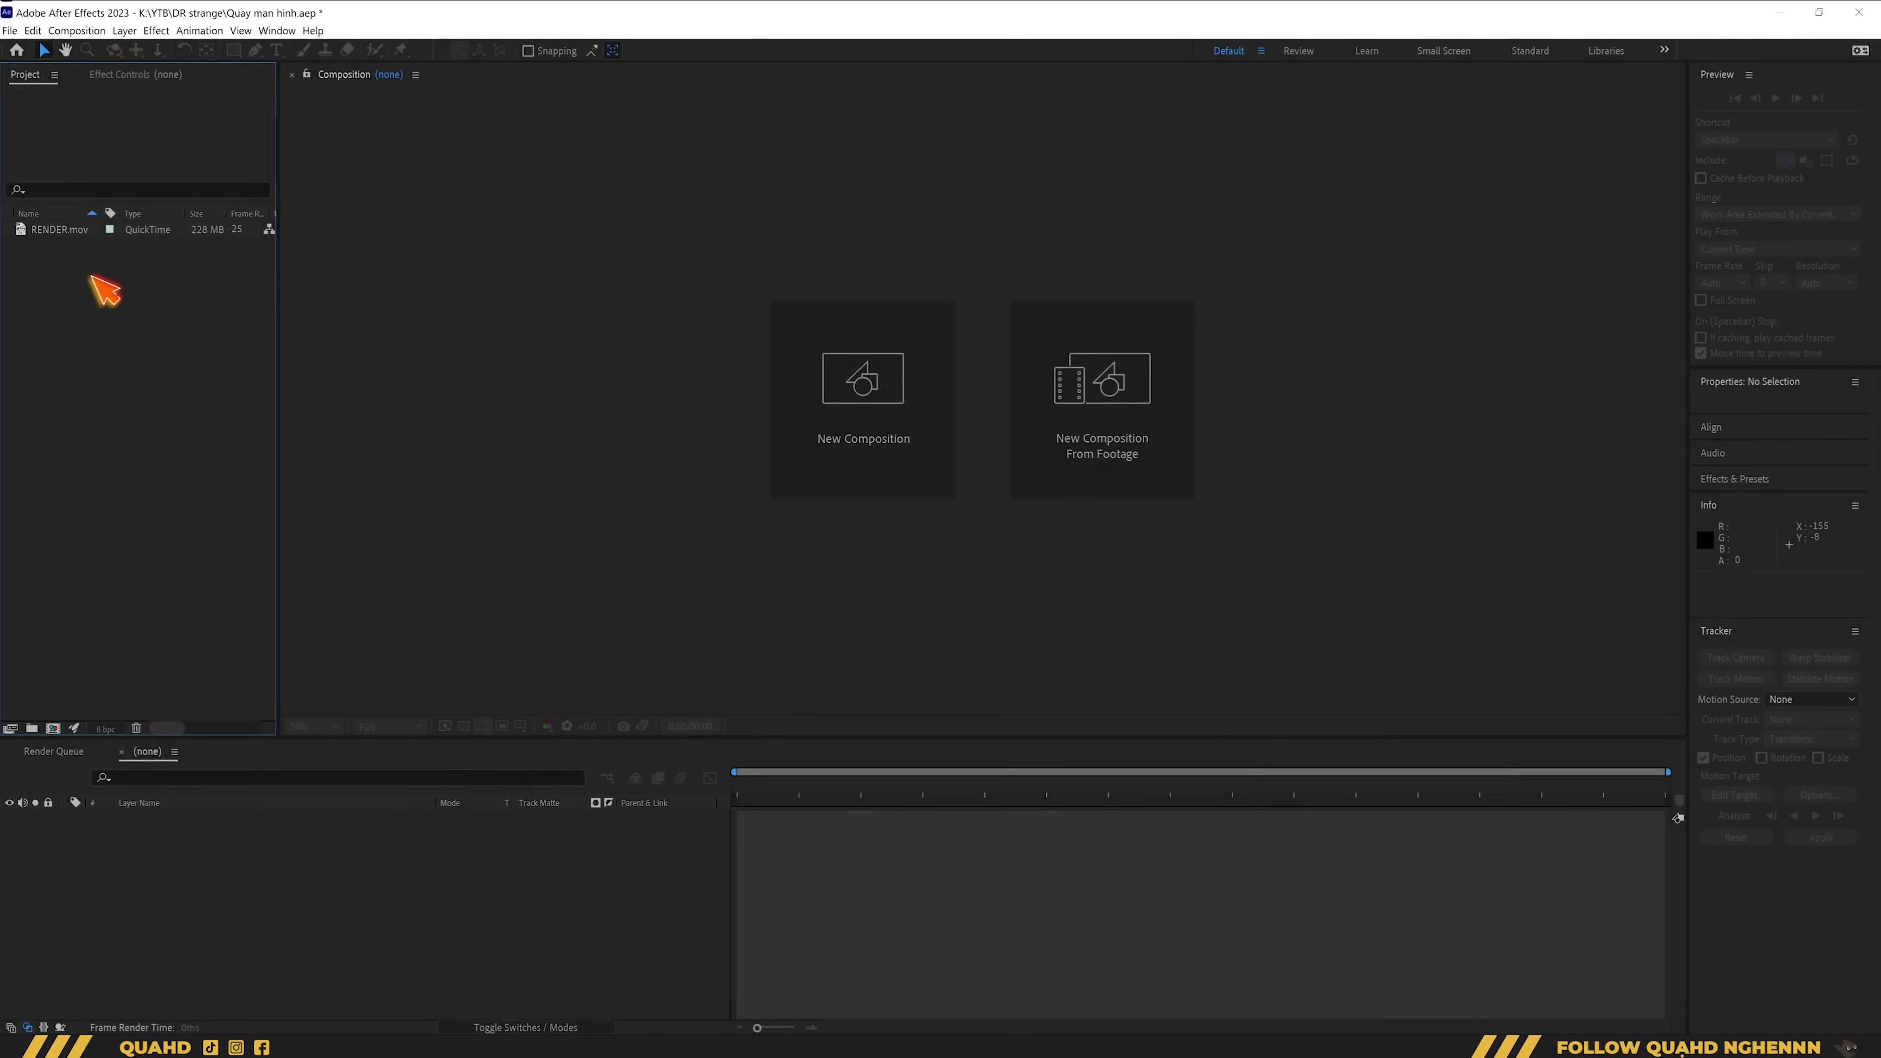
double_click(62, 228)
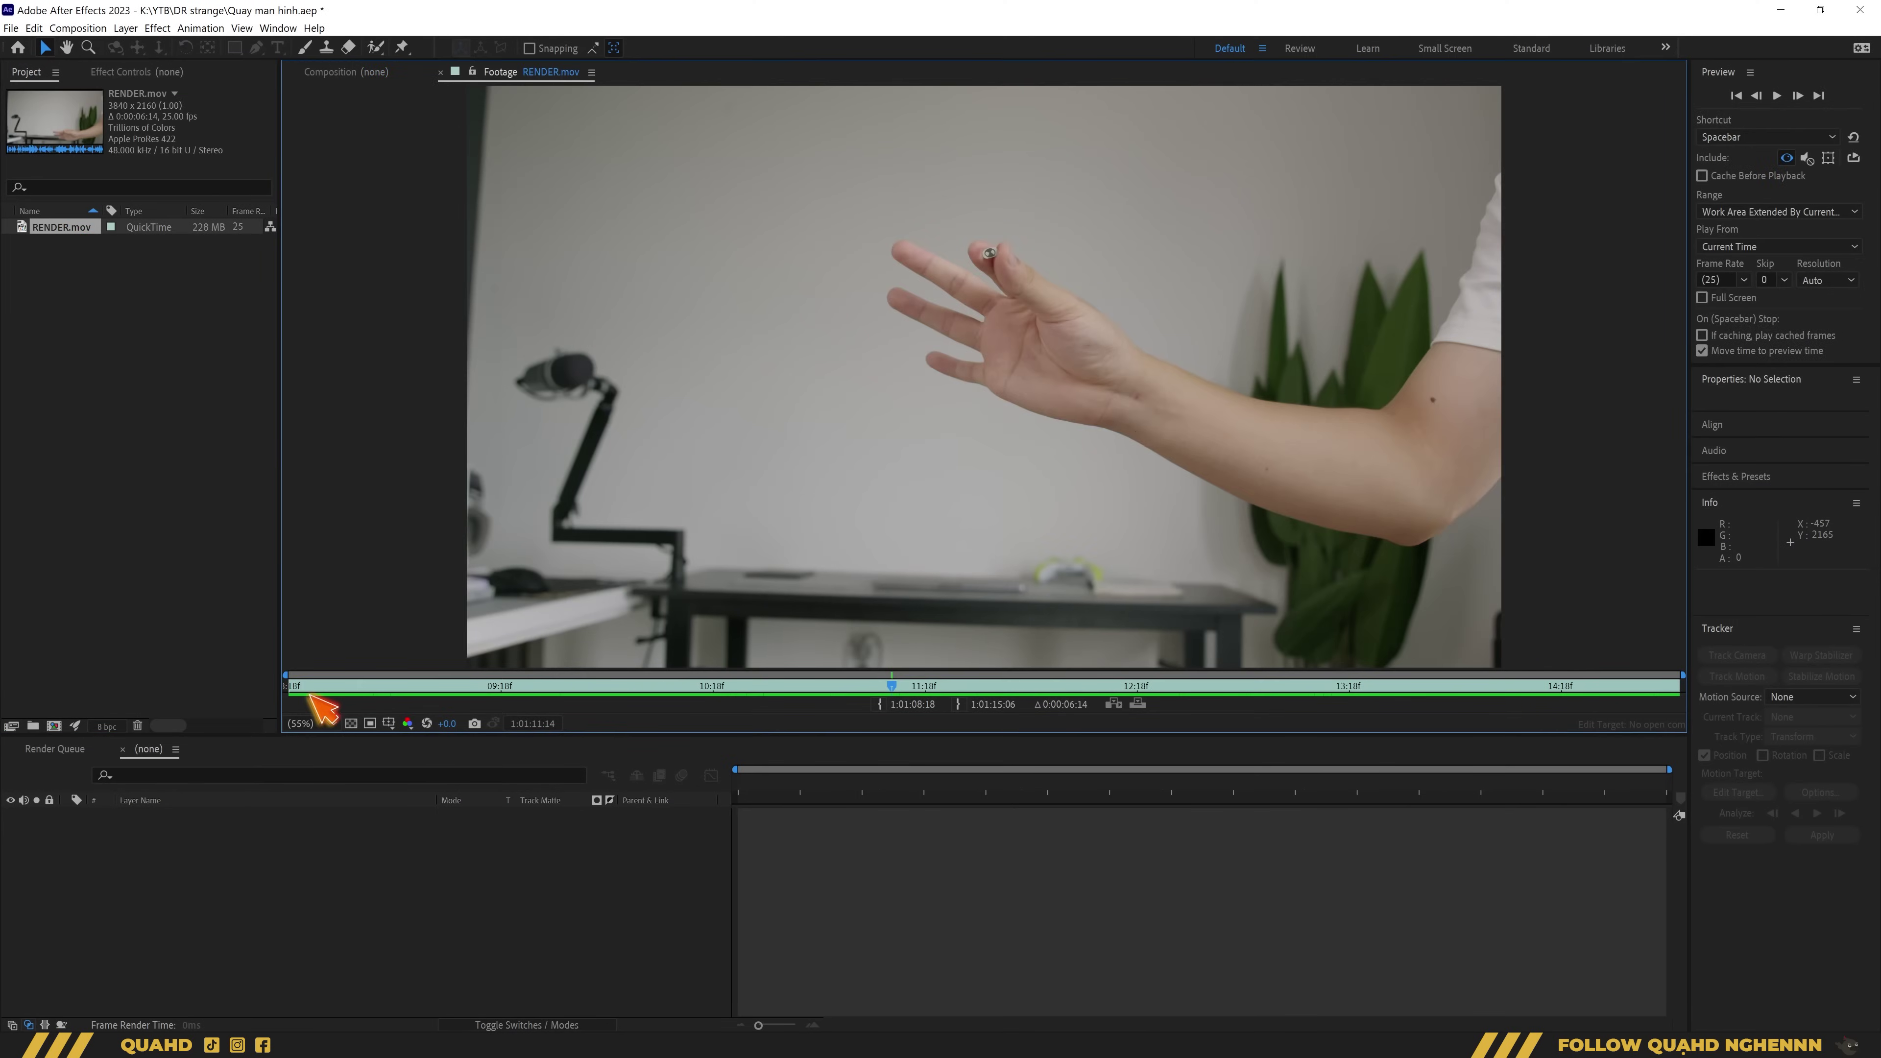
left_click(304, 691)
key("space")
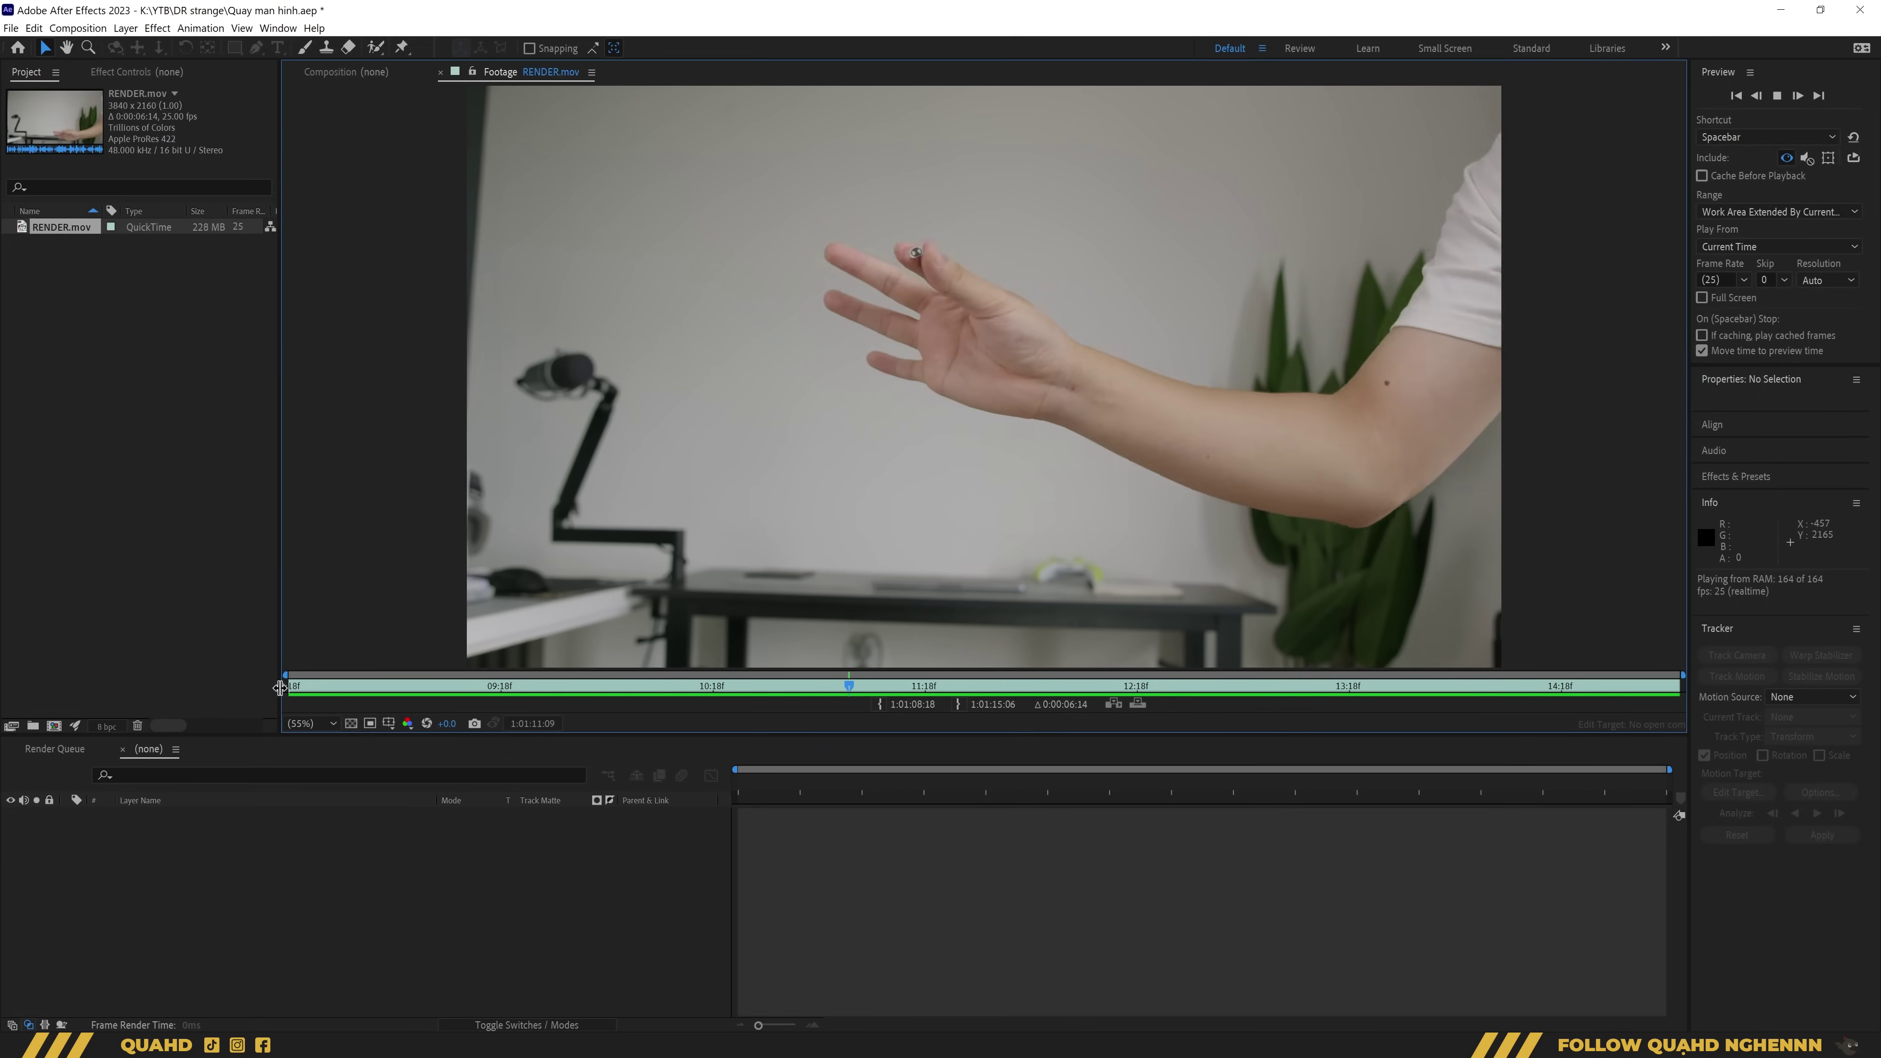
key("space")
scroll(924, 399, "up", 3)
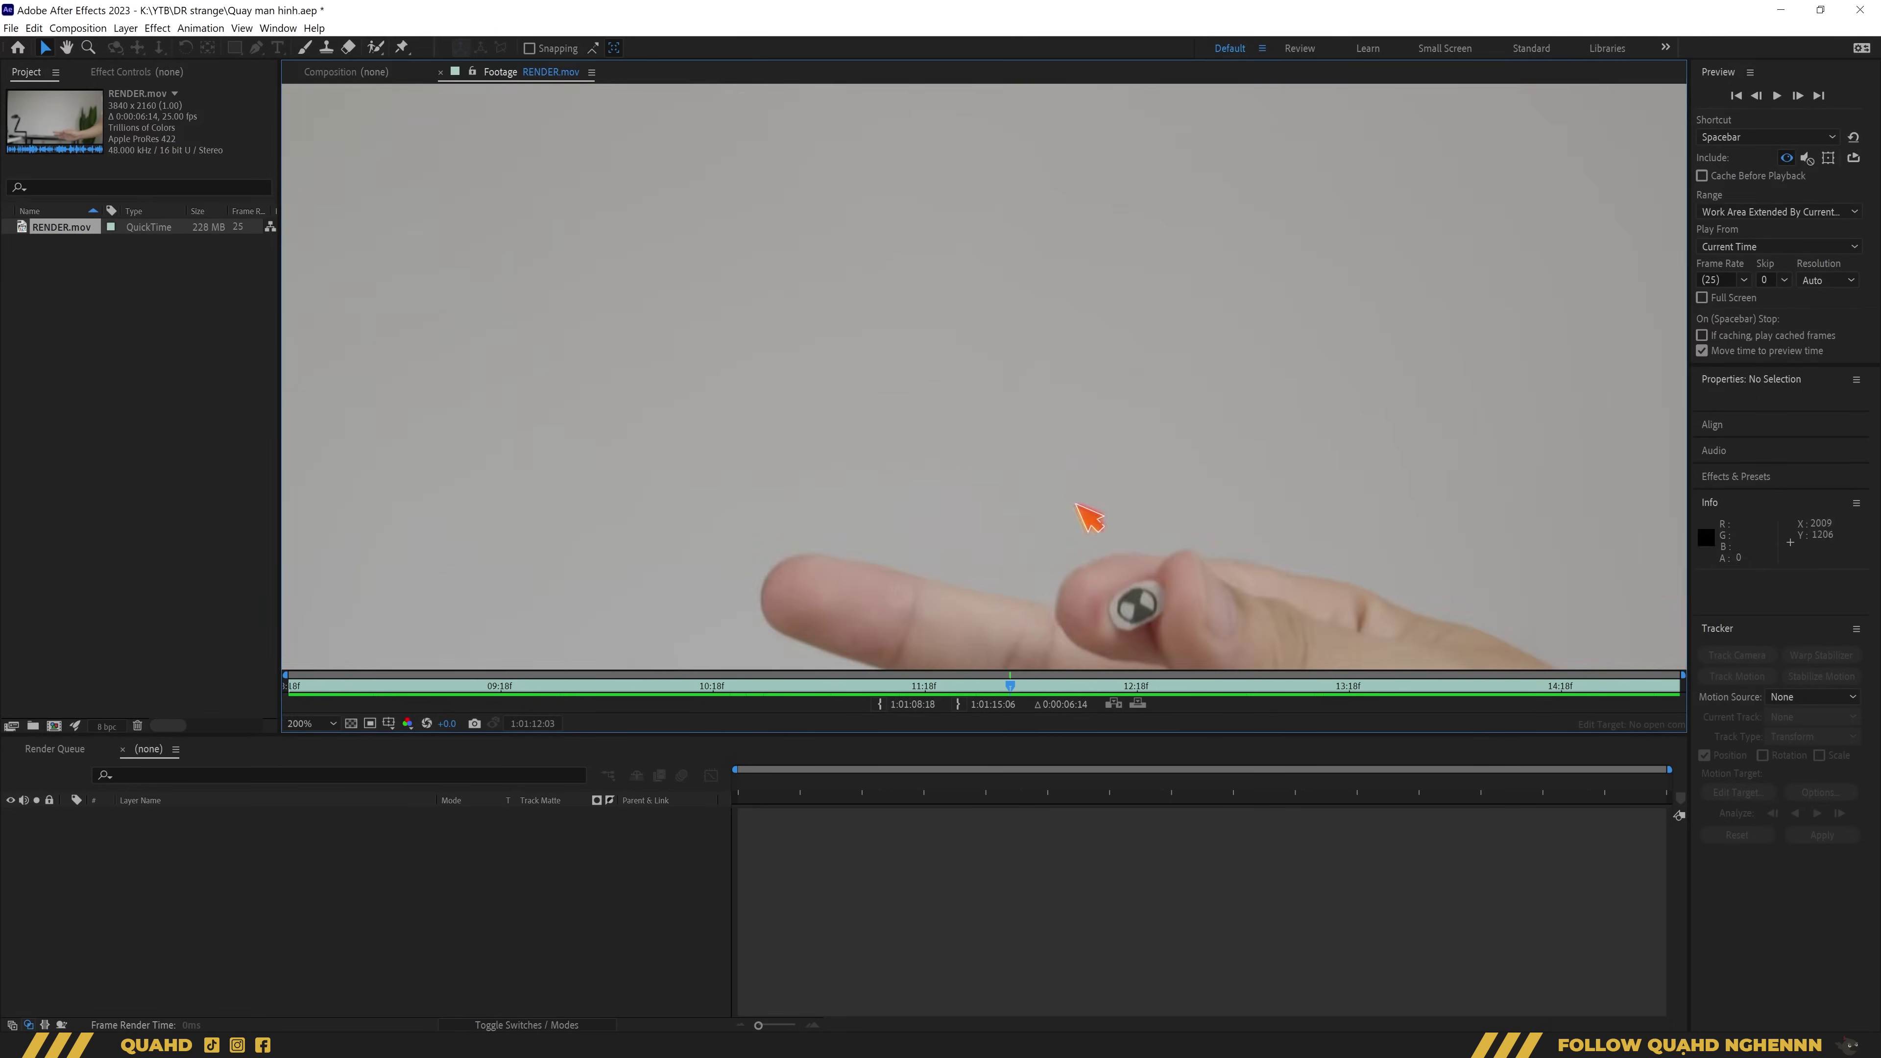
left_click_drag(1077, 505, 946, 343)
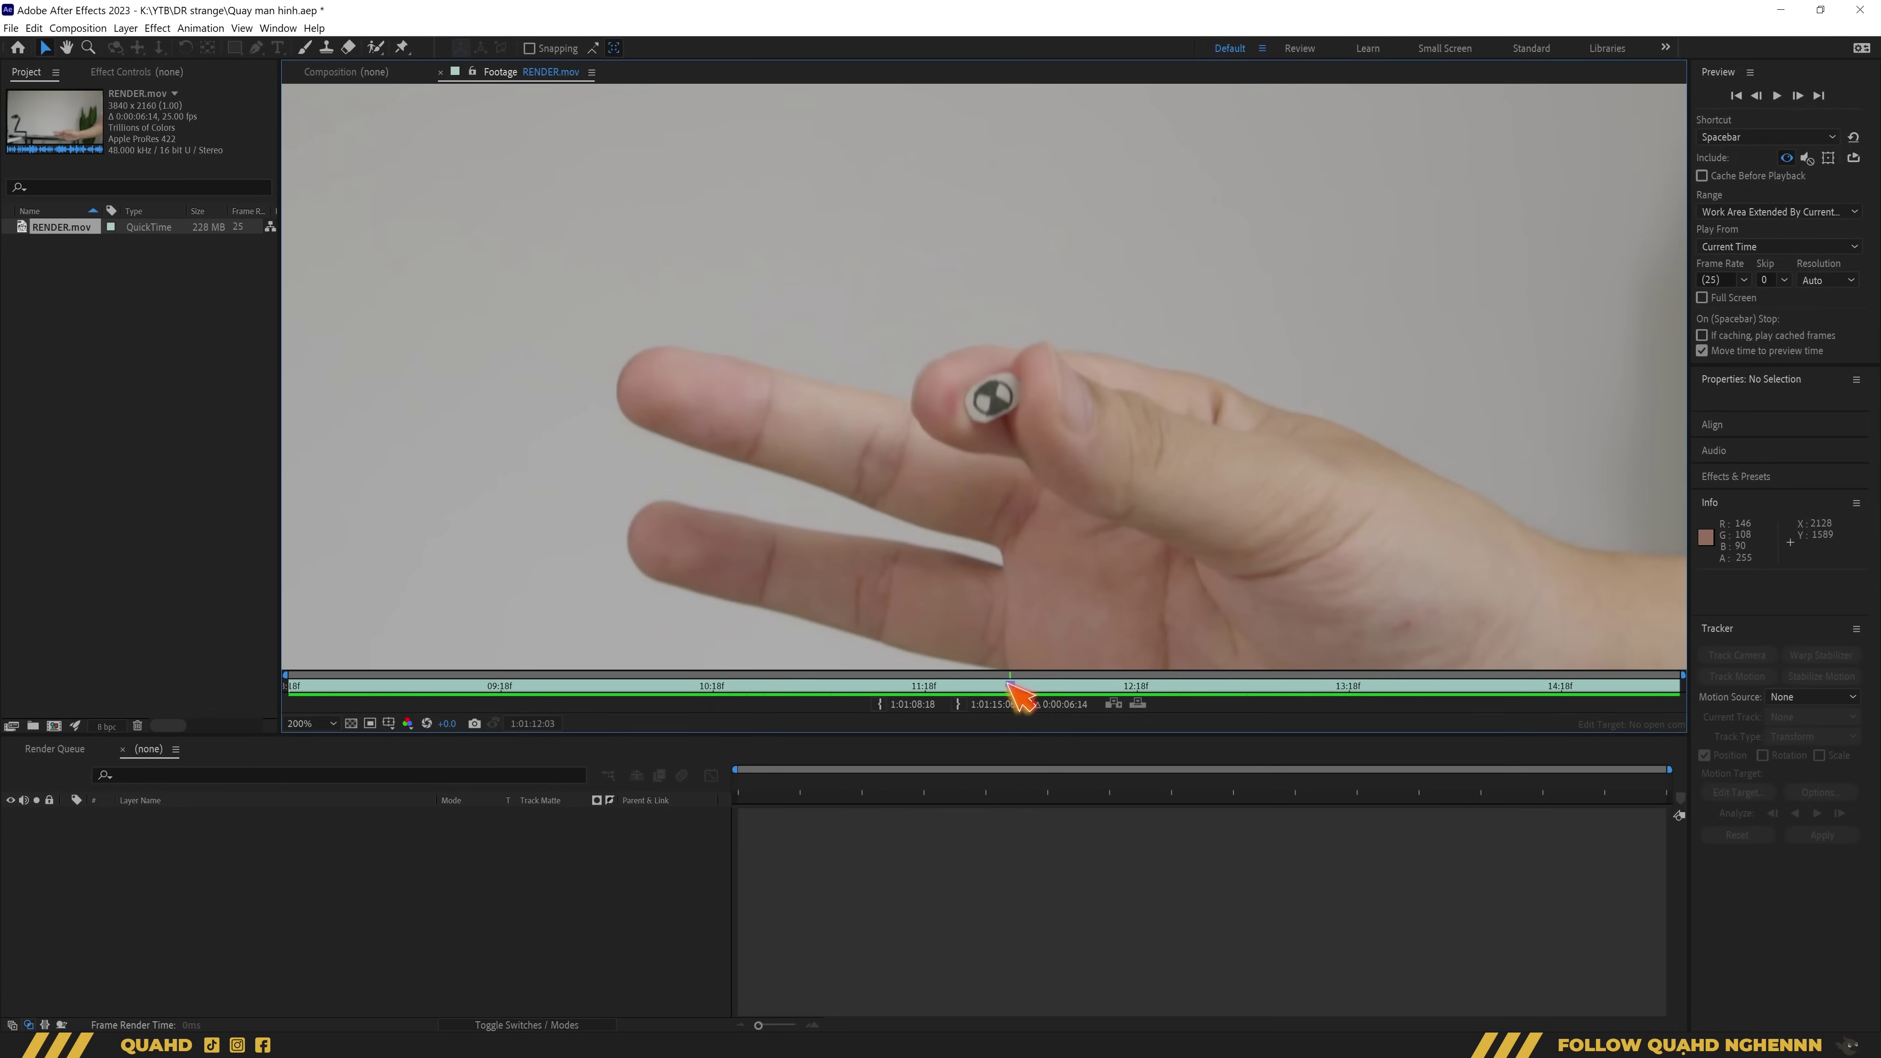
left_click_drag(1008, 683, 1071, 688)
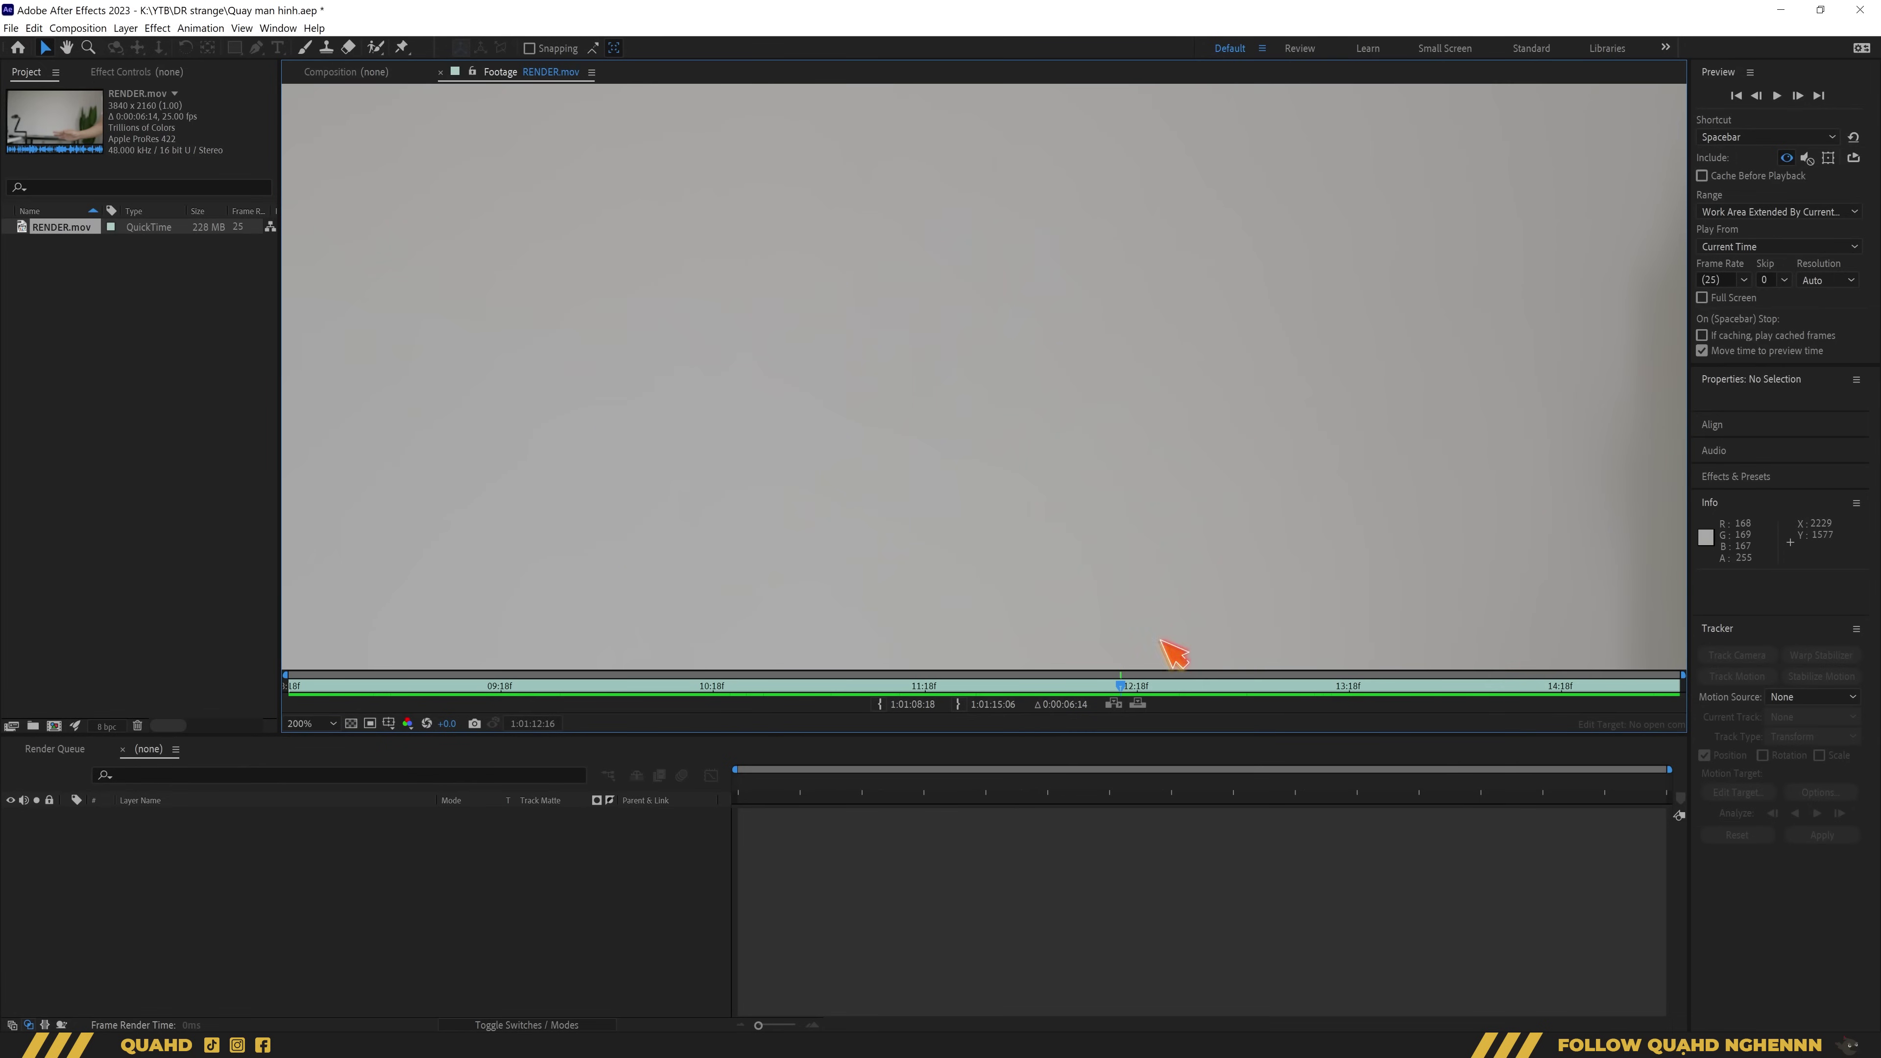
left_click_drag(1175, 654, 1208, 422)
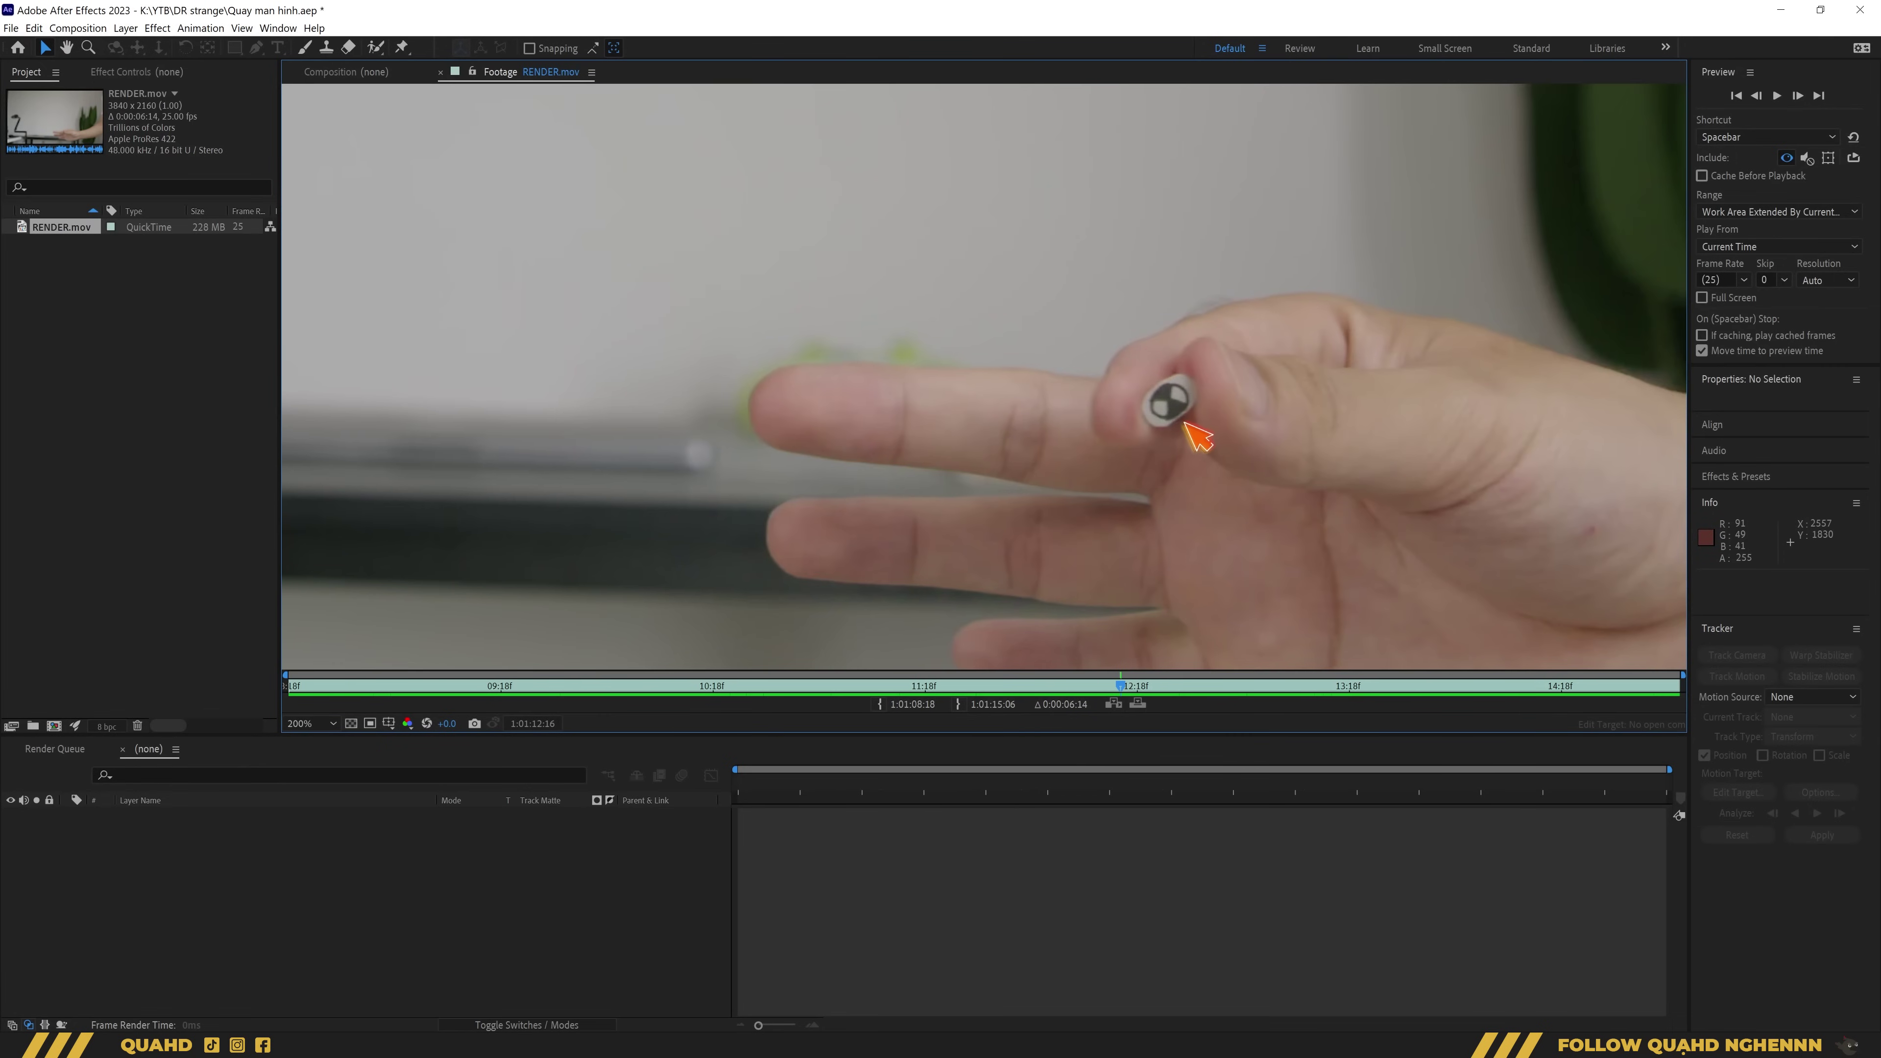
left_click_drag(1111, 691, 985, 693)
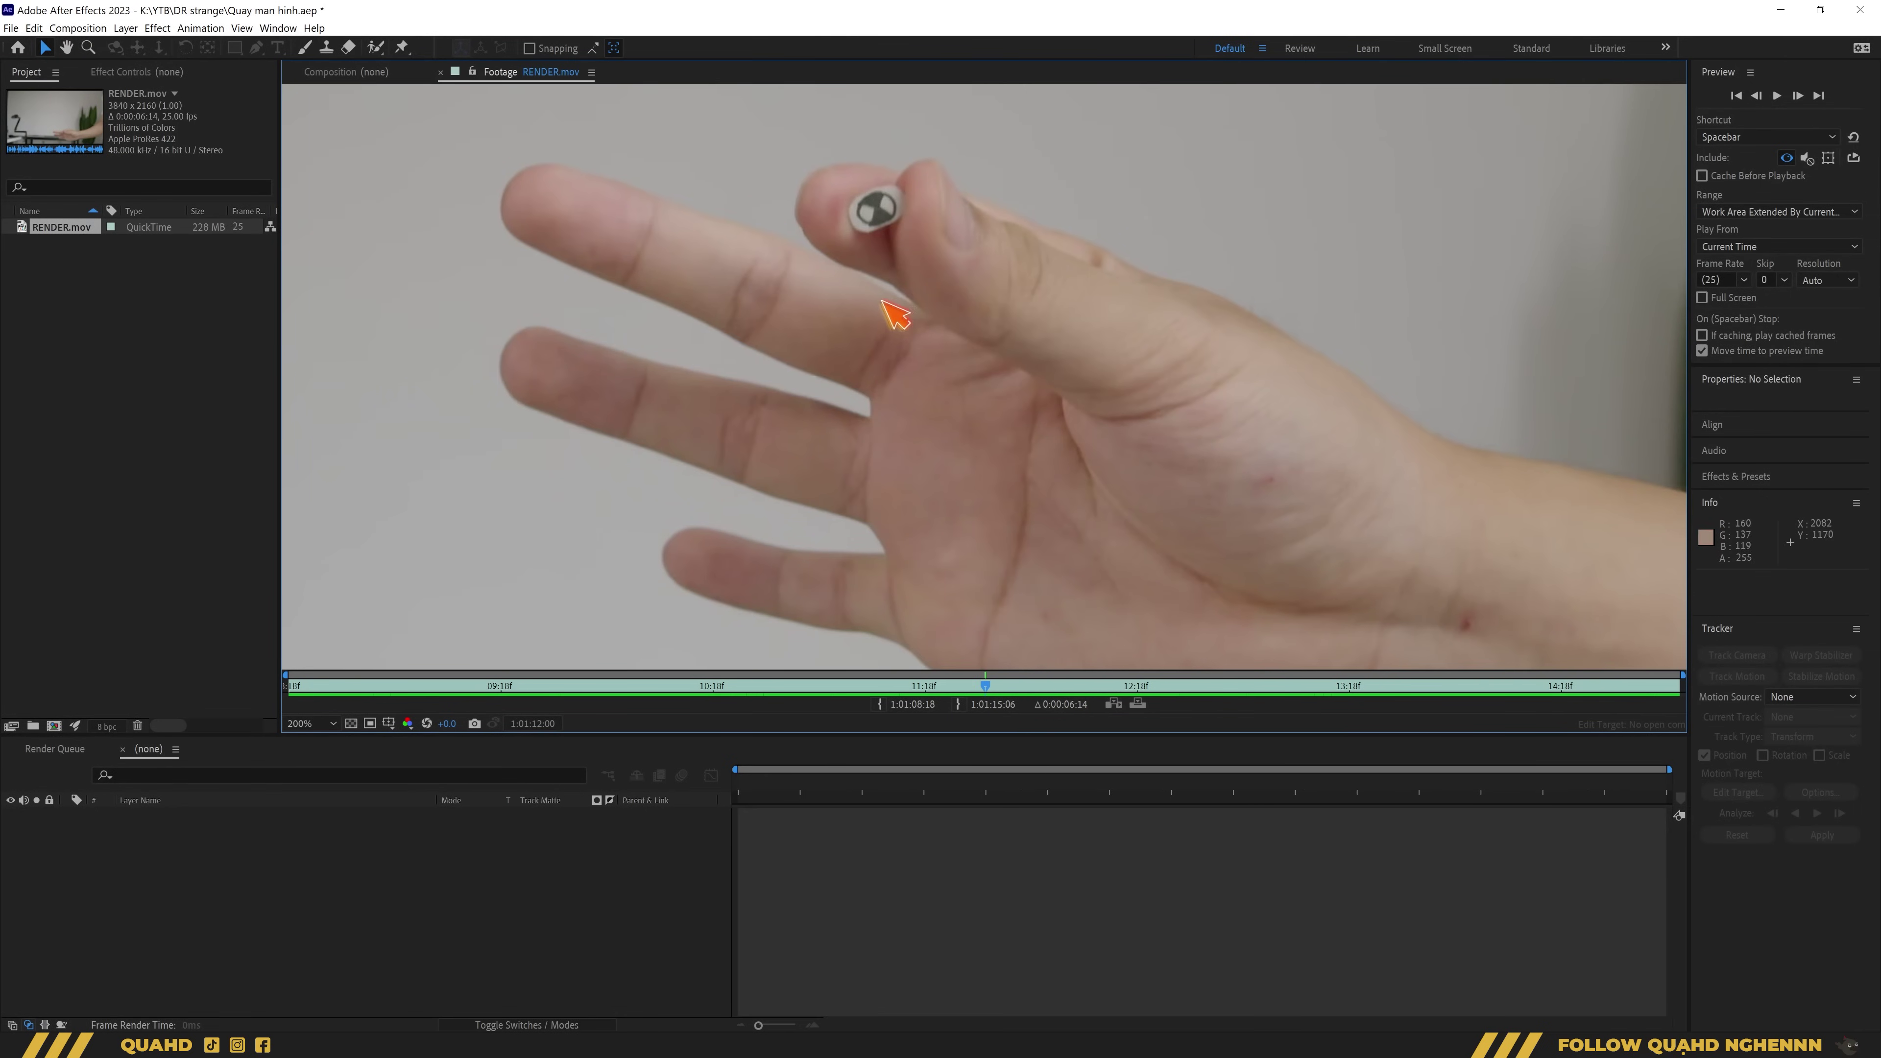
key("comma")
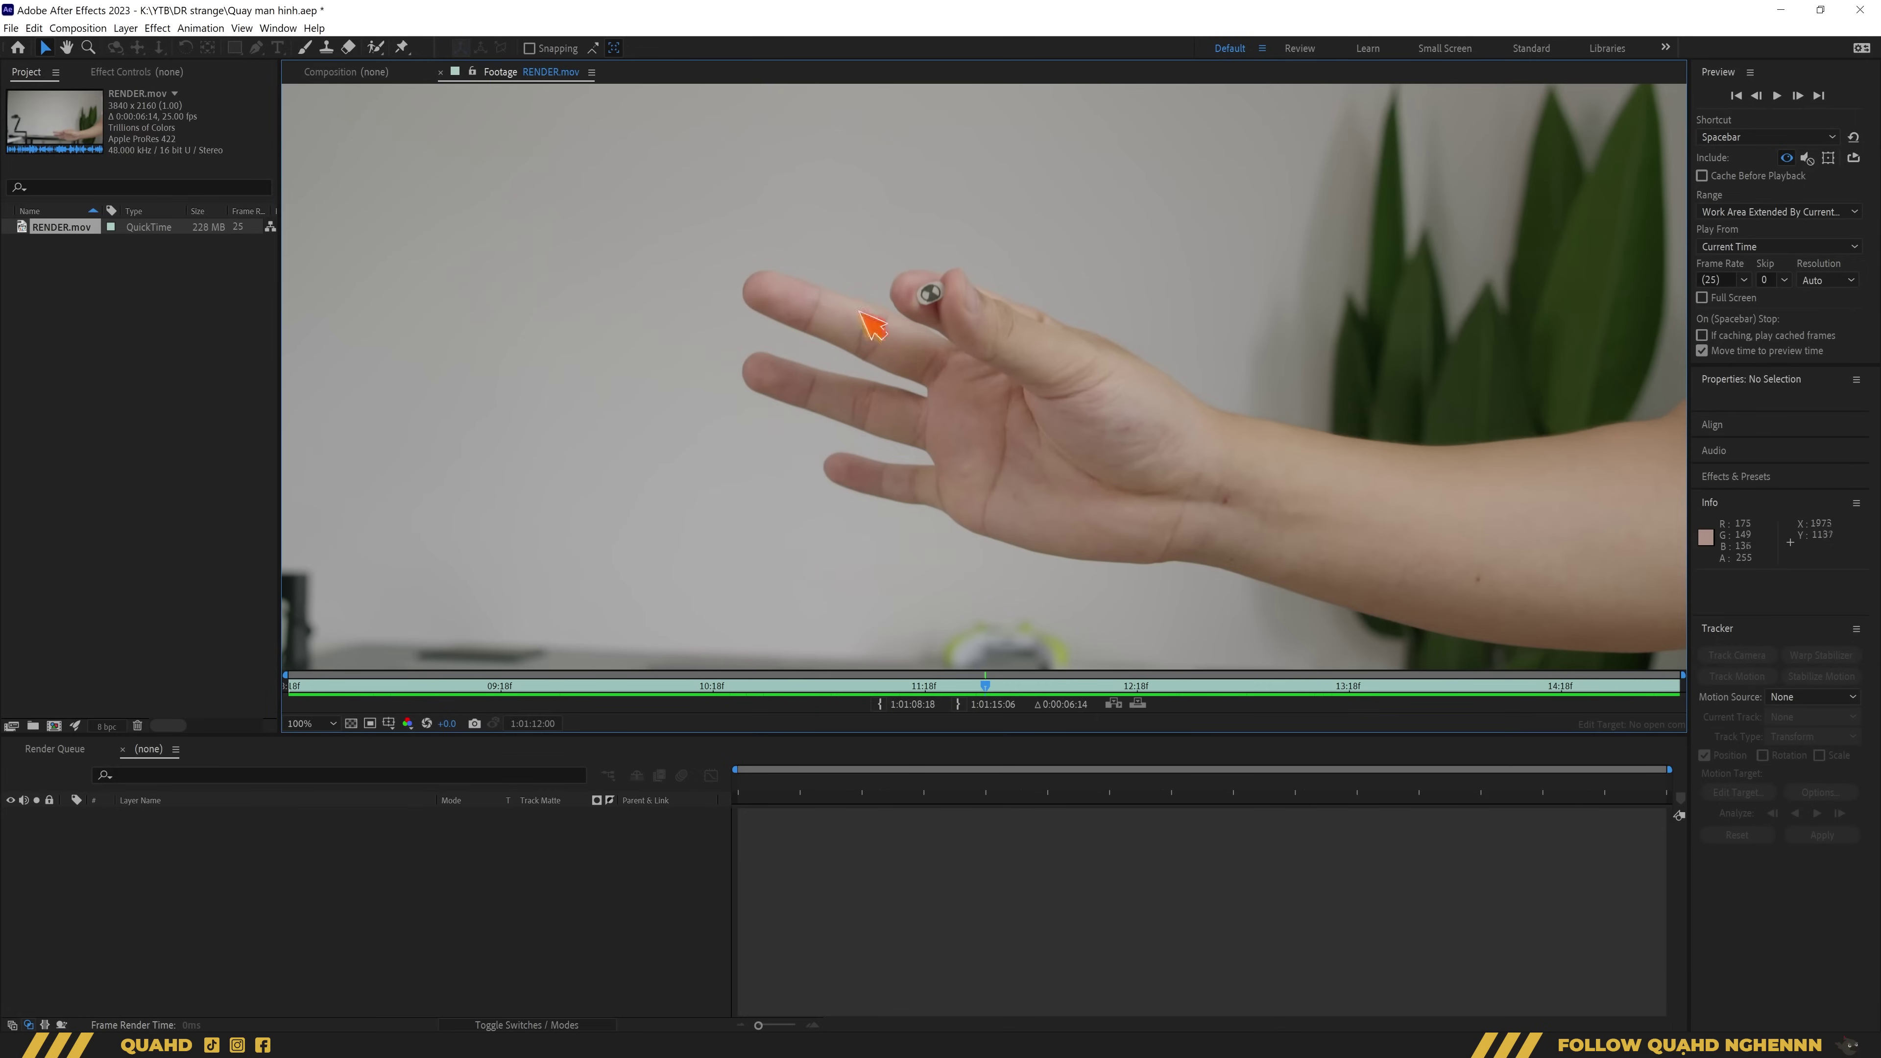
left_click(441, 72)
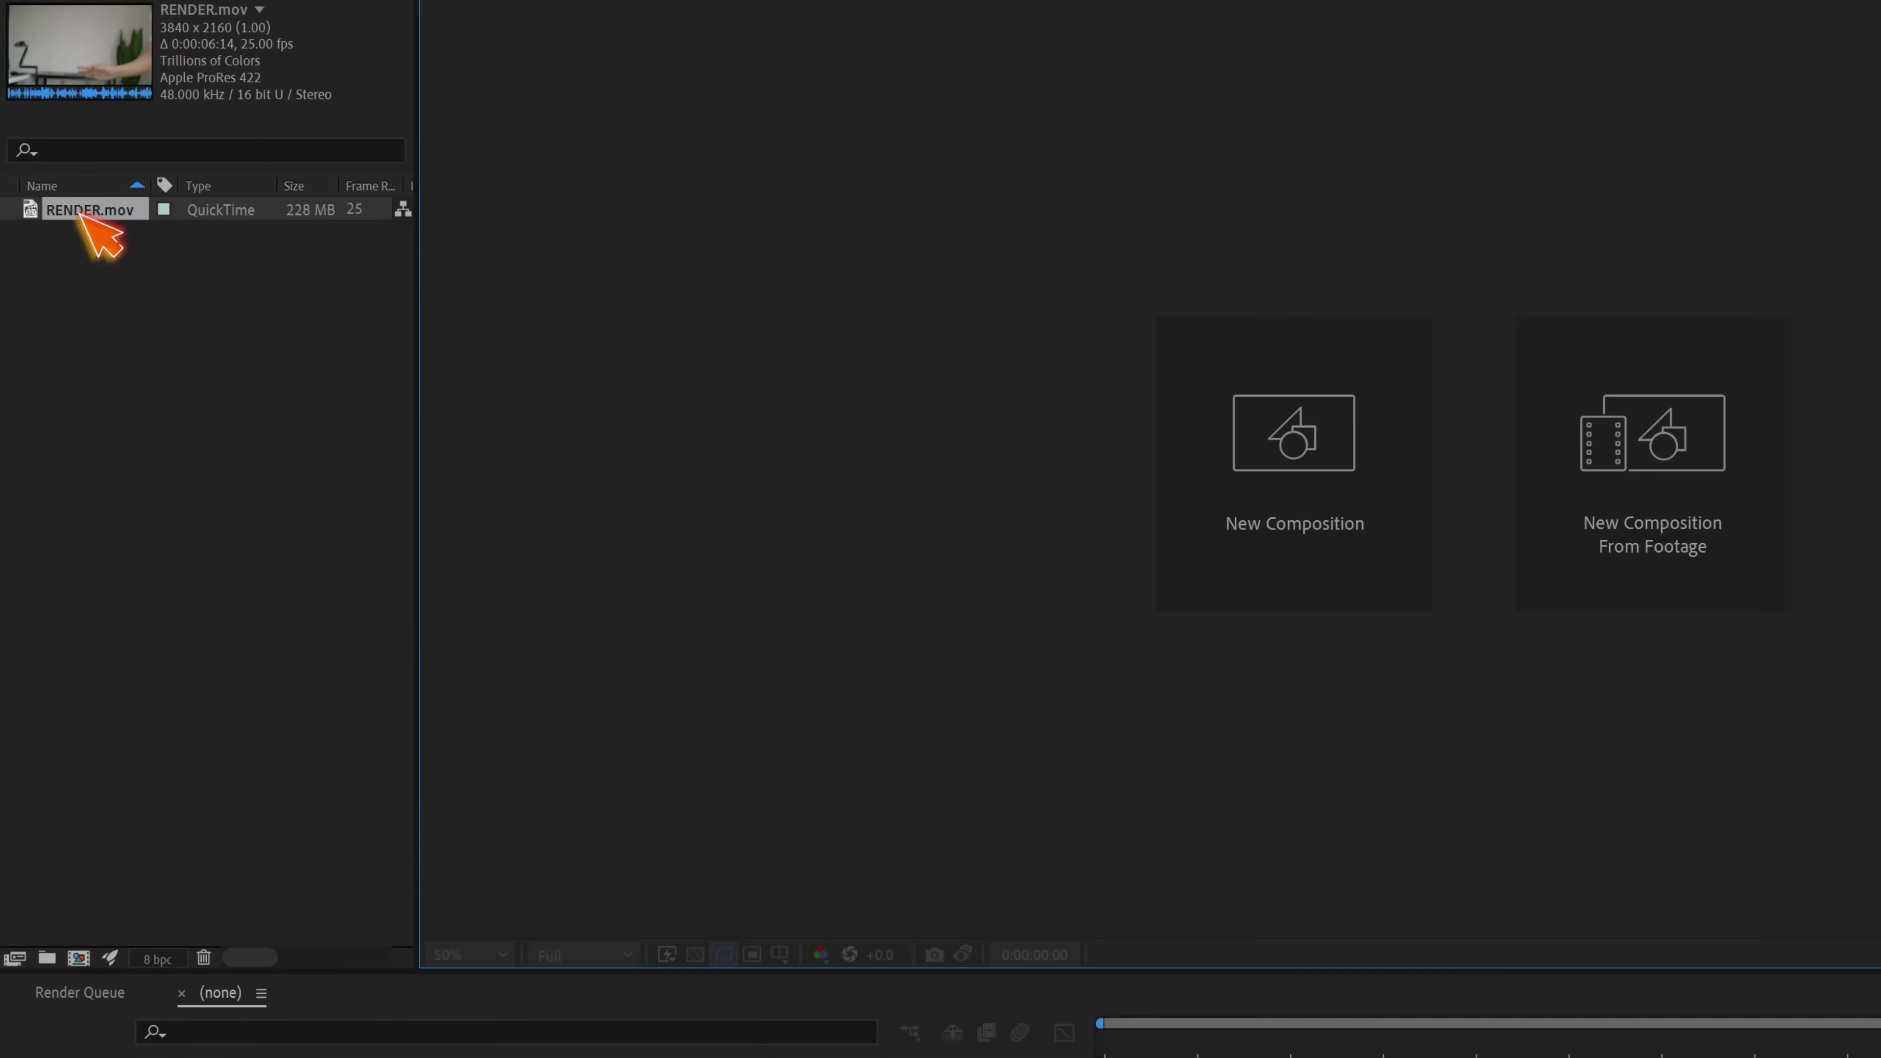
Create a RENDER composition from RENDER.mov and set the preview resolution to Half
left_click_drag(81, 213, 88, 961)
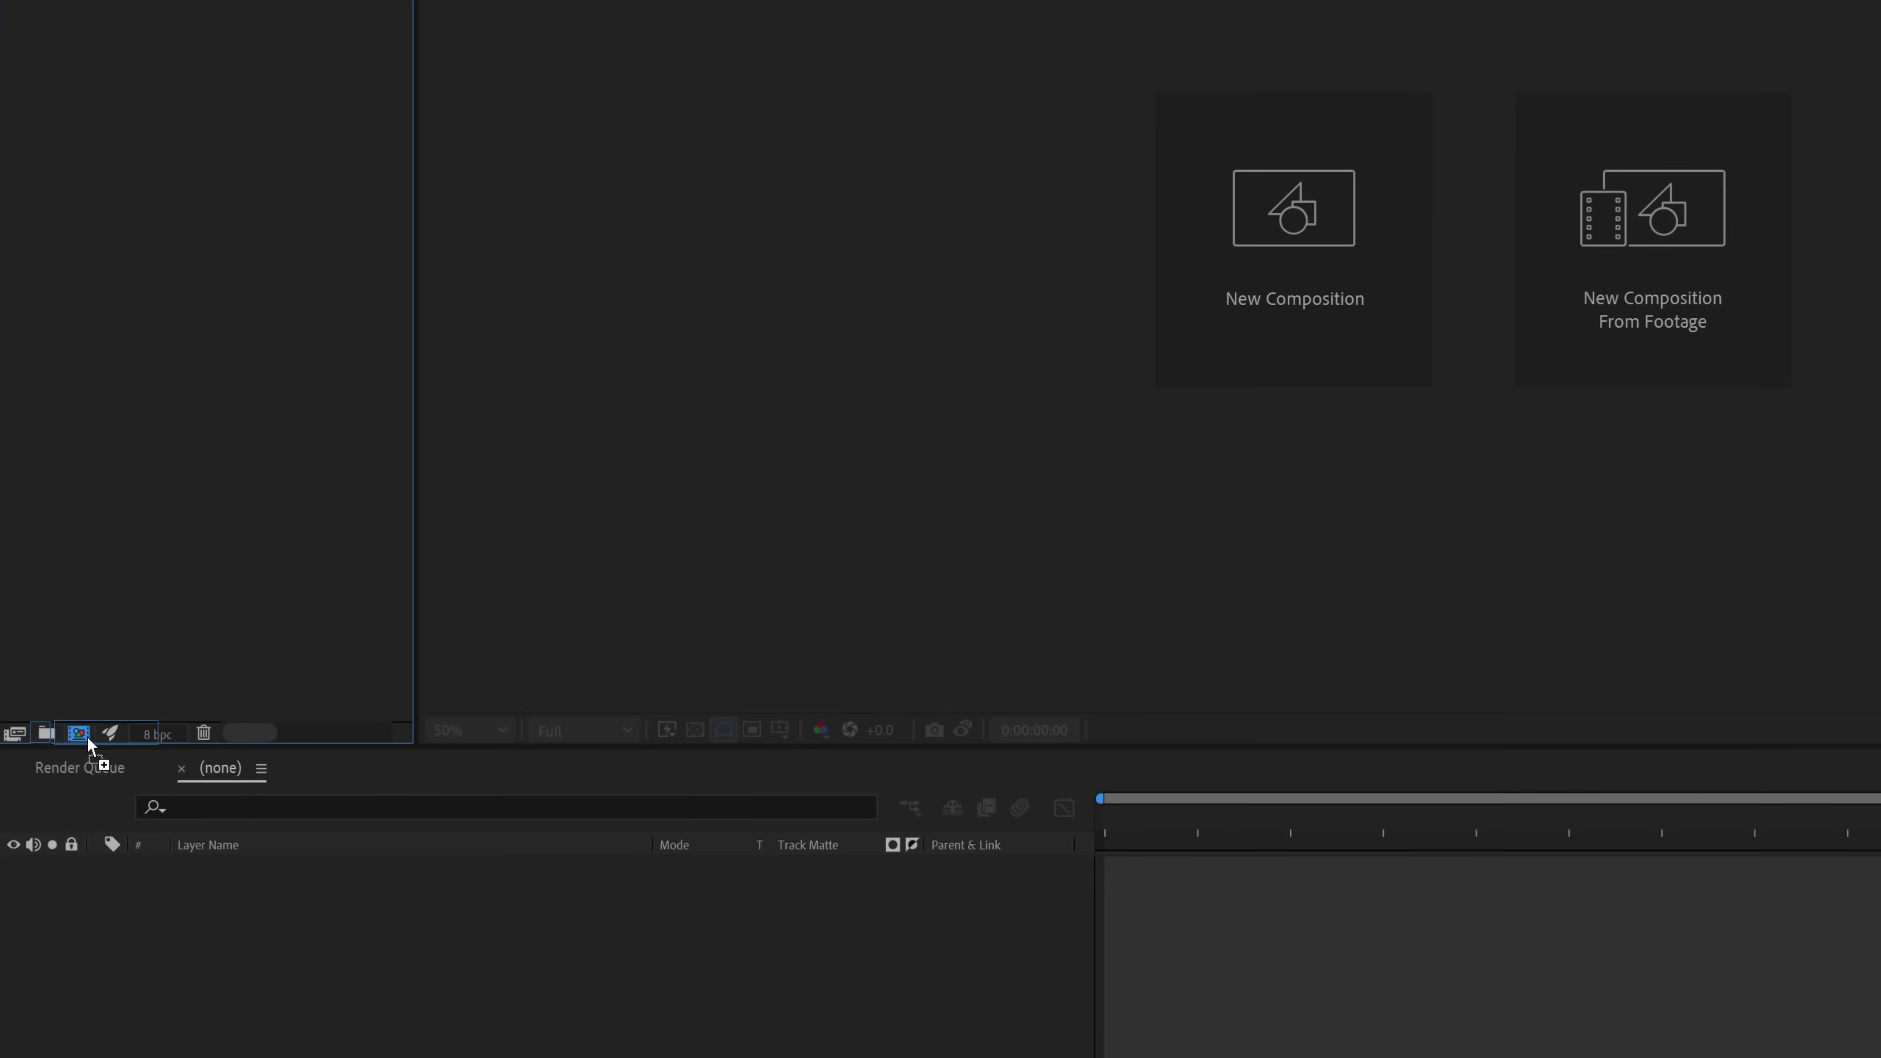
left_click_drag(87, 737, 86, 736)
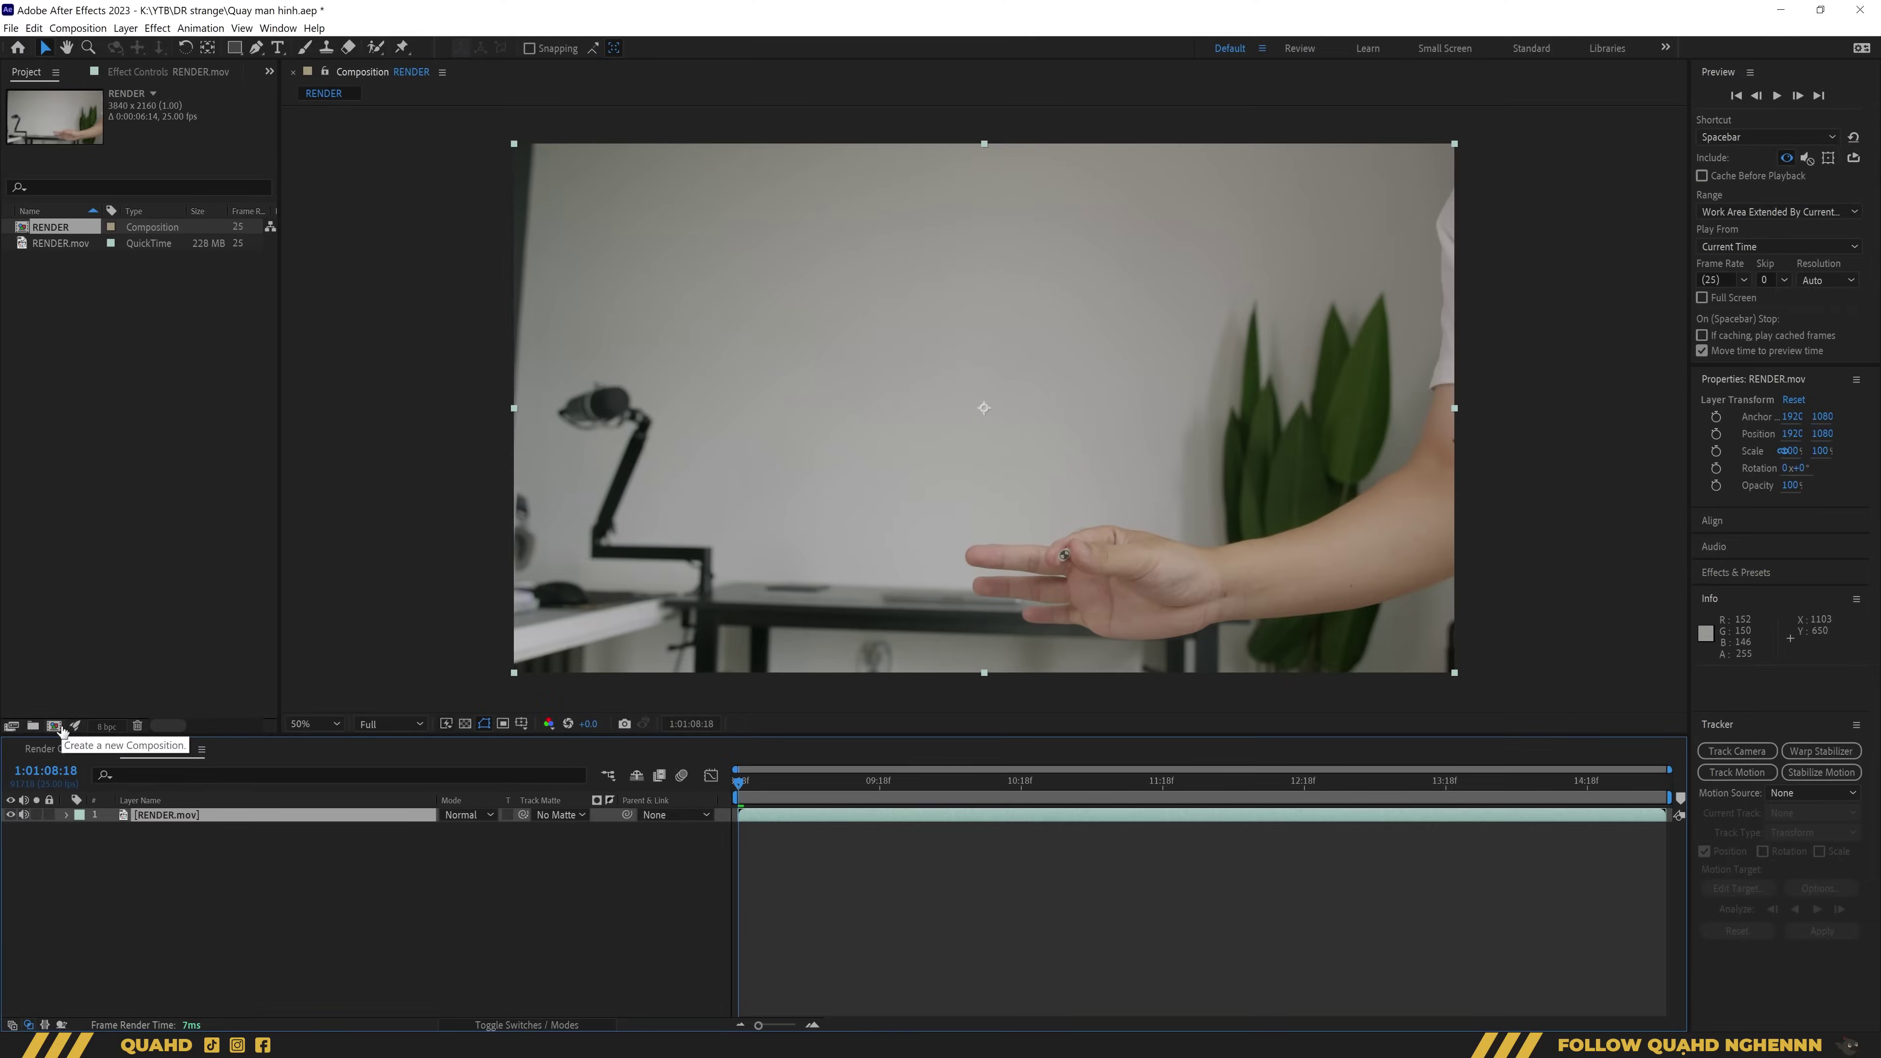
left_click(202, 651)
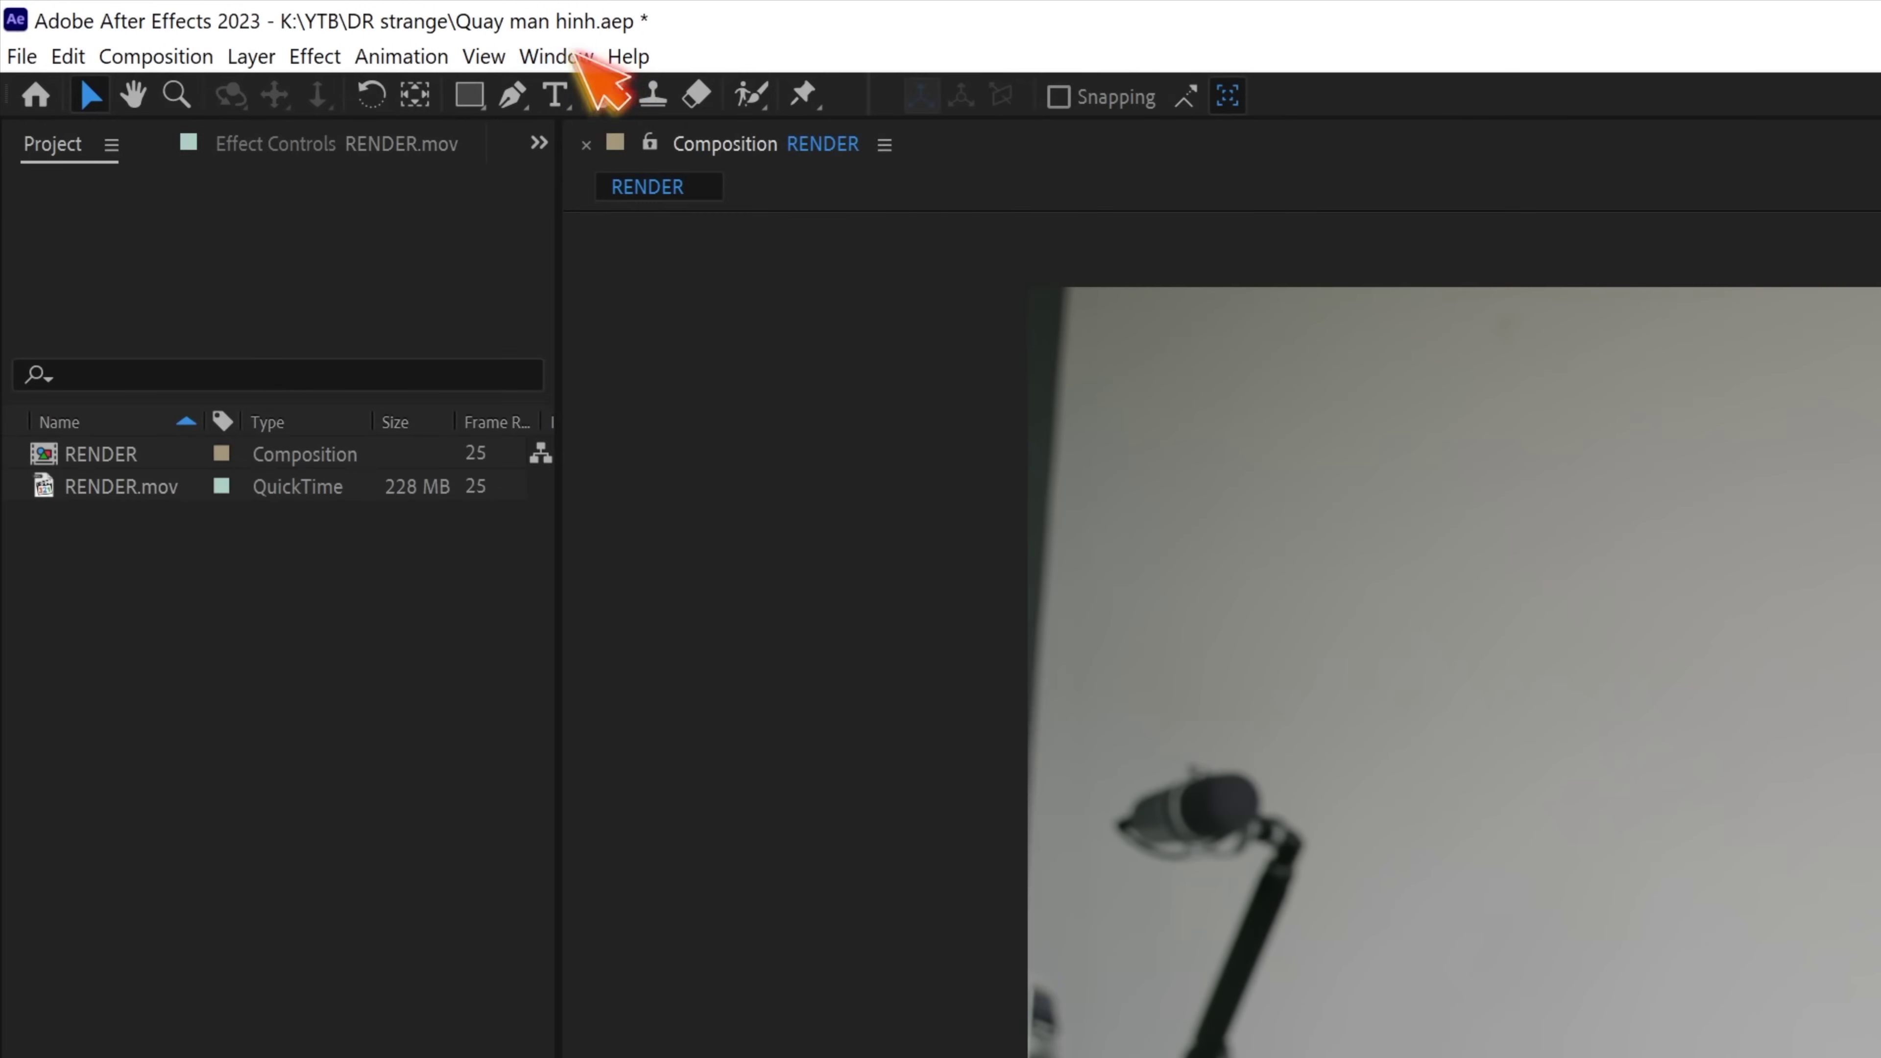
Show the Tracker panel and start Track Motion on the RENDER.mov layer
left_click(285, 28)
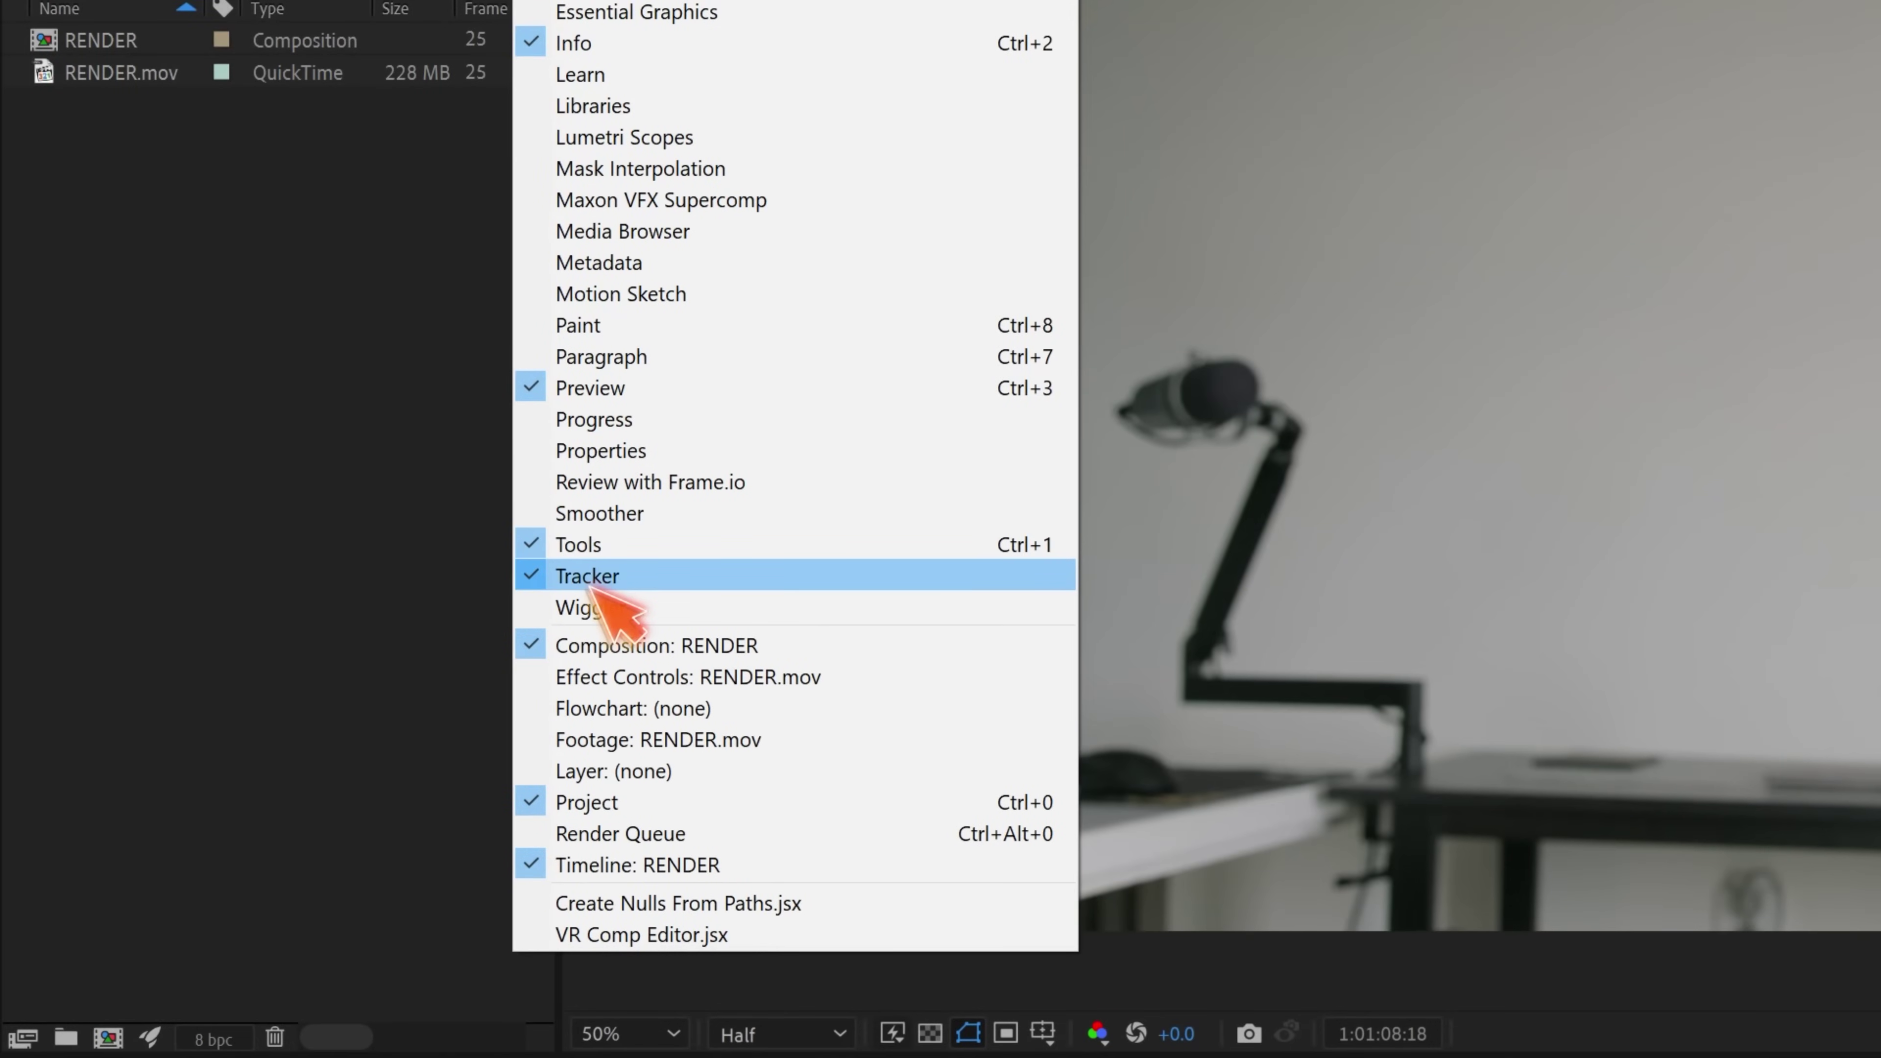
left_click(588, 576)
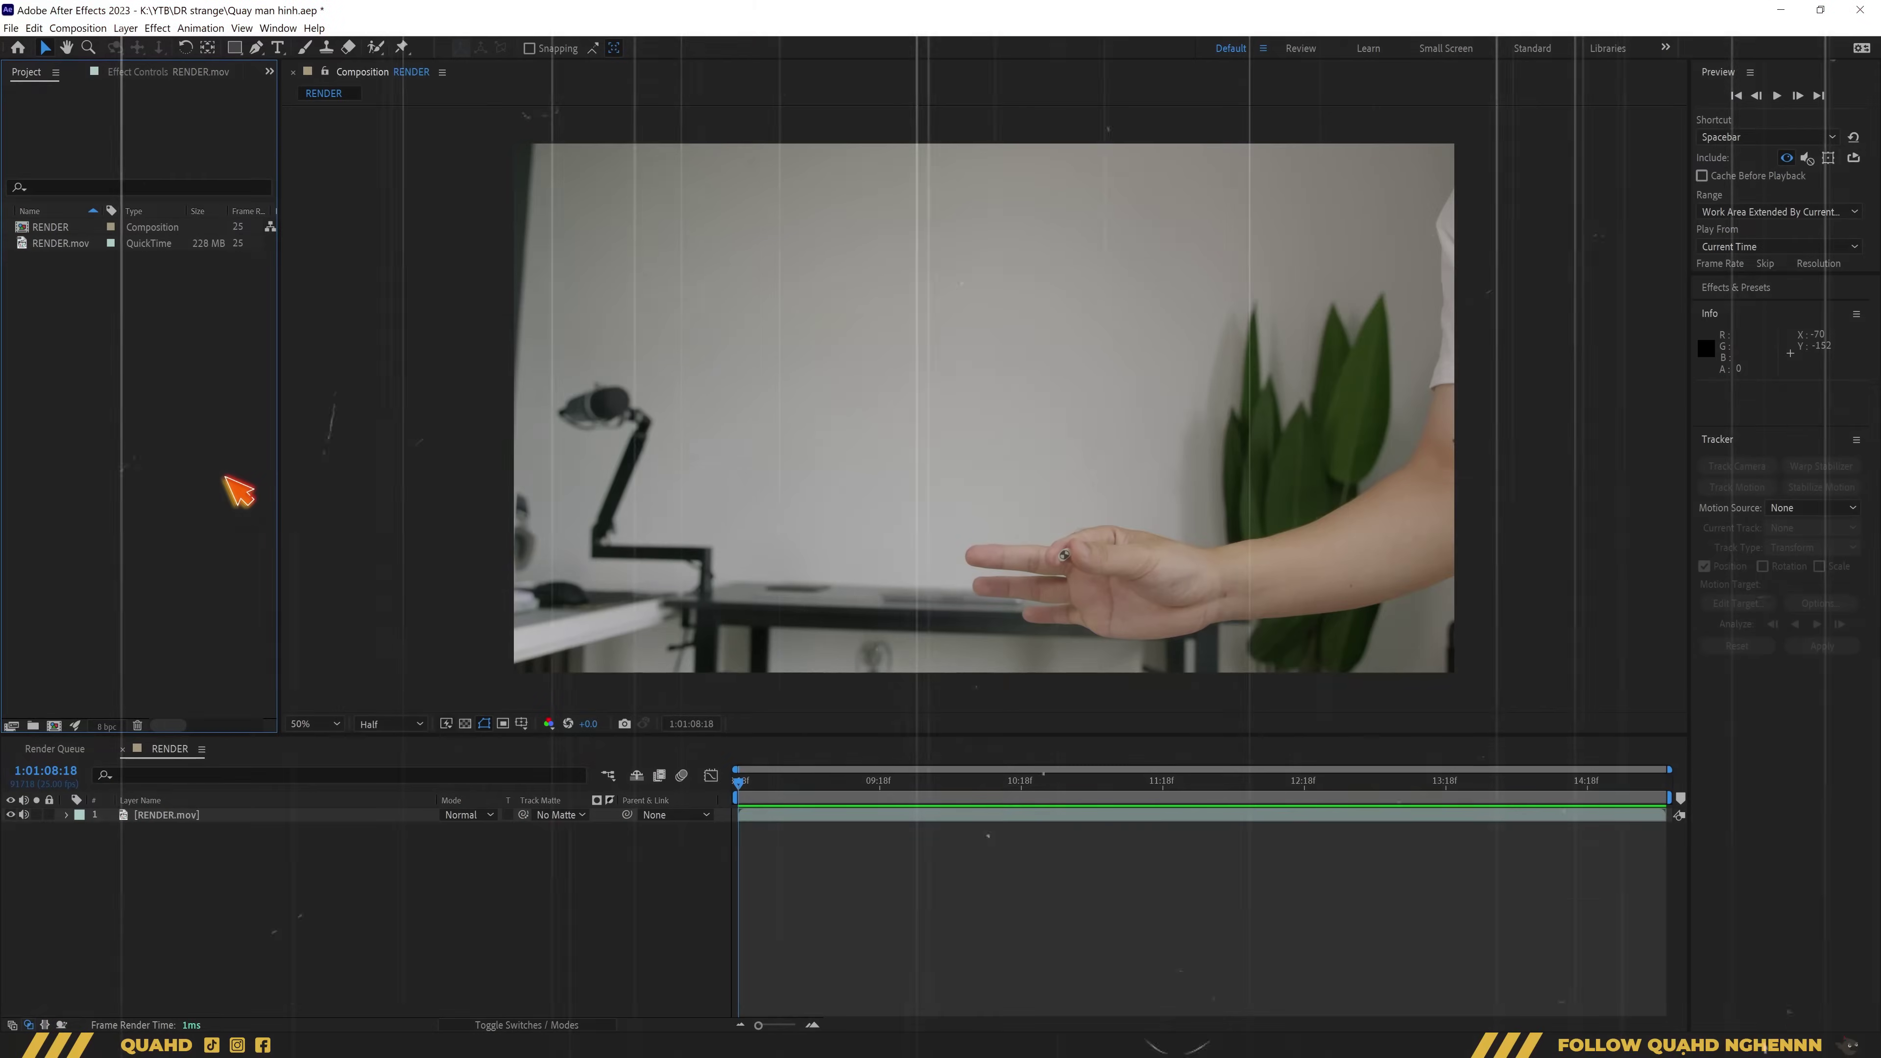
left_click(260, 818)
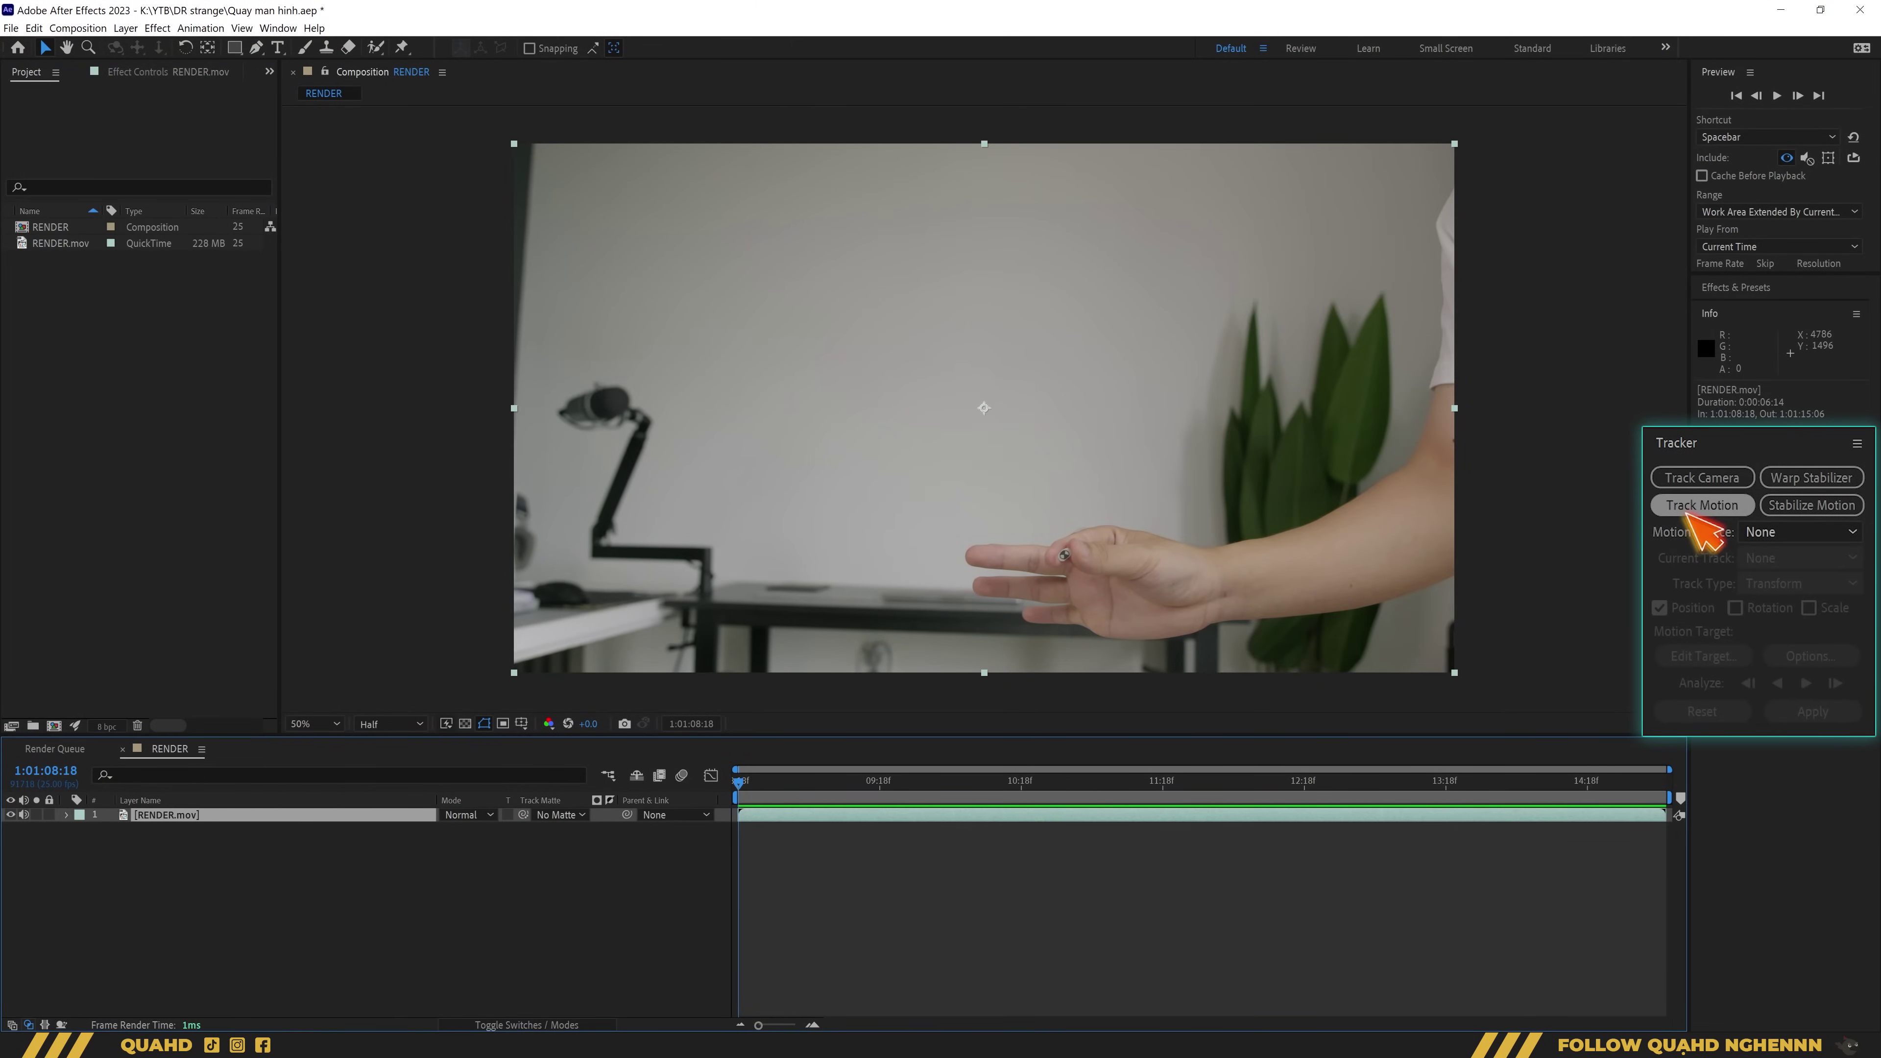
left_click(1692, 506)
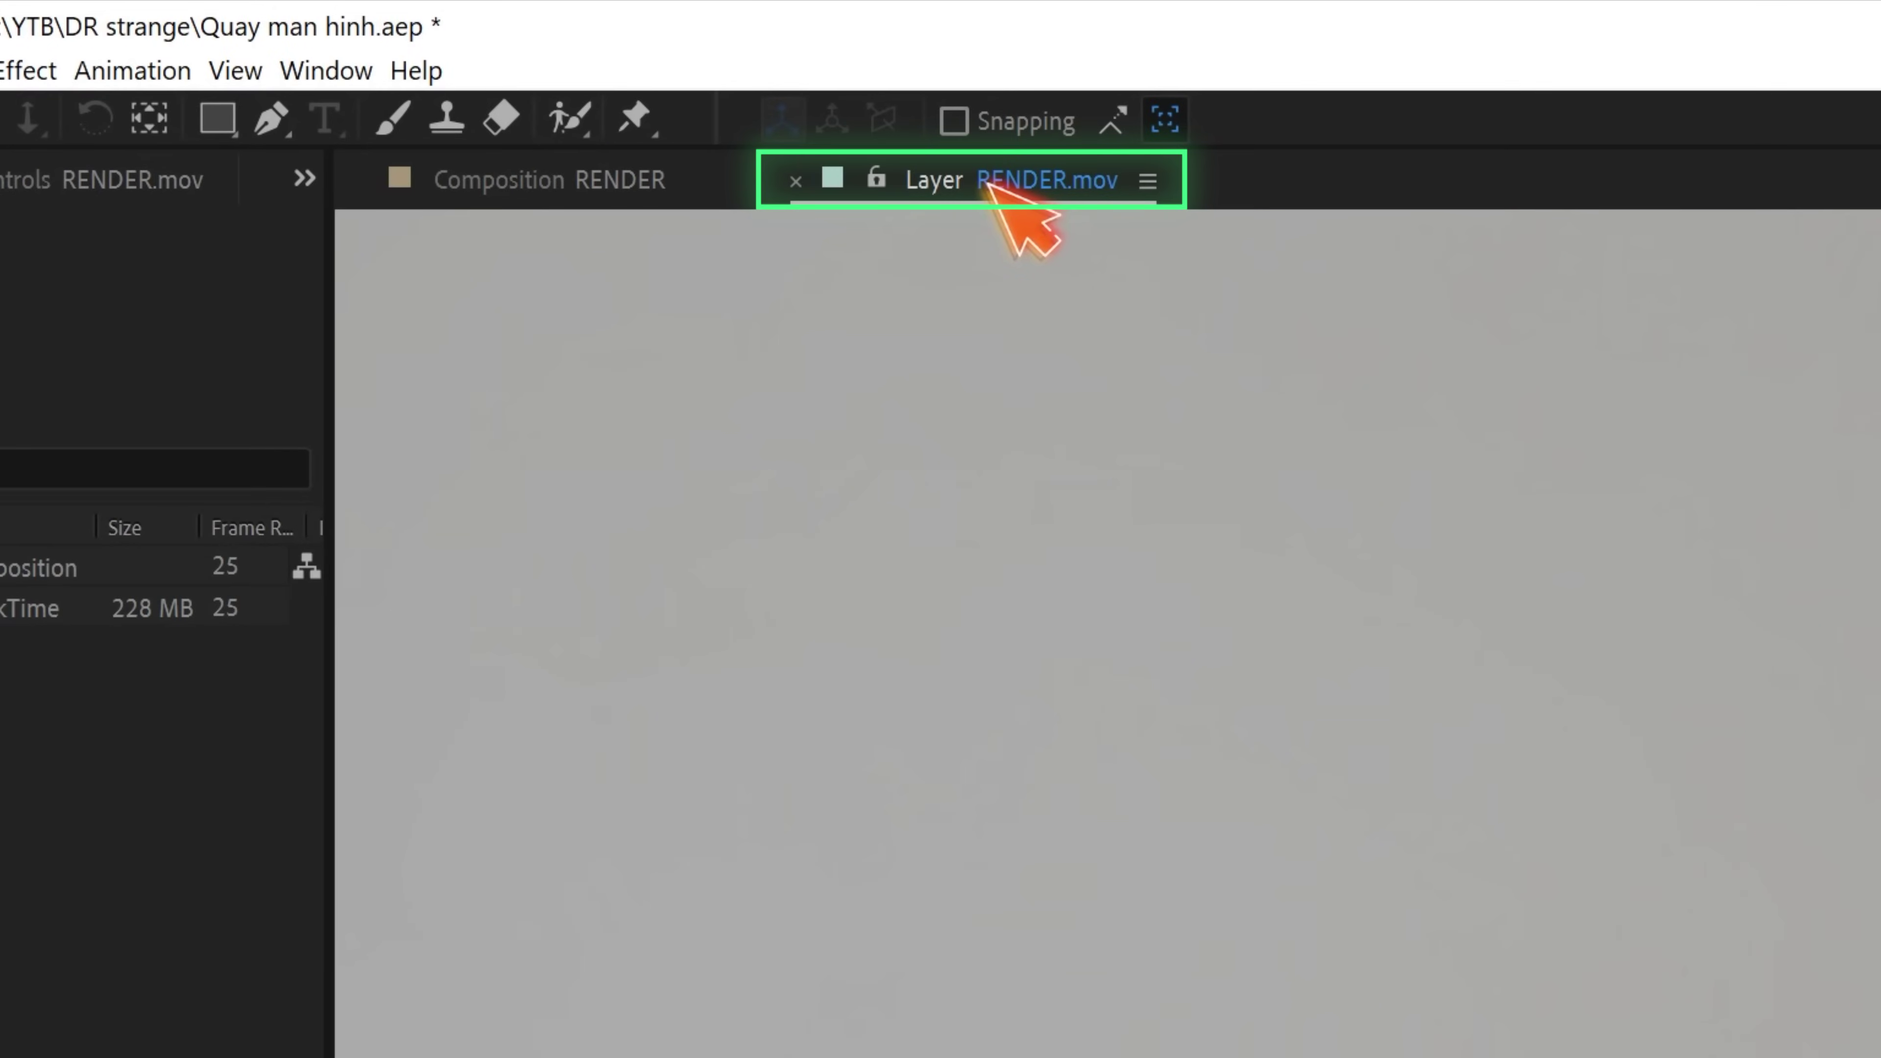
Move Track Point 1 onto the fingertip marker and enlarge its search area
left_click(576, 184)
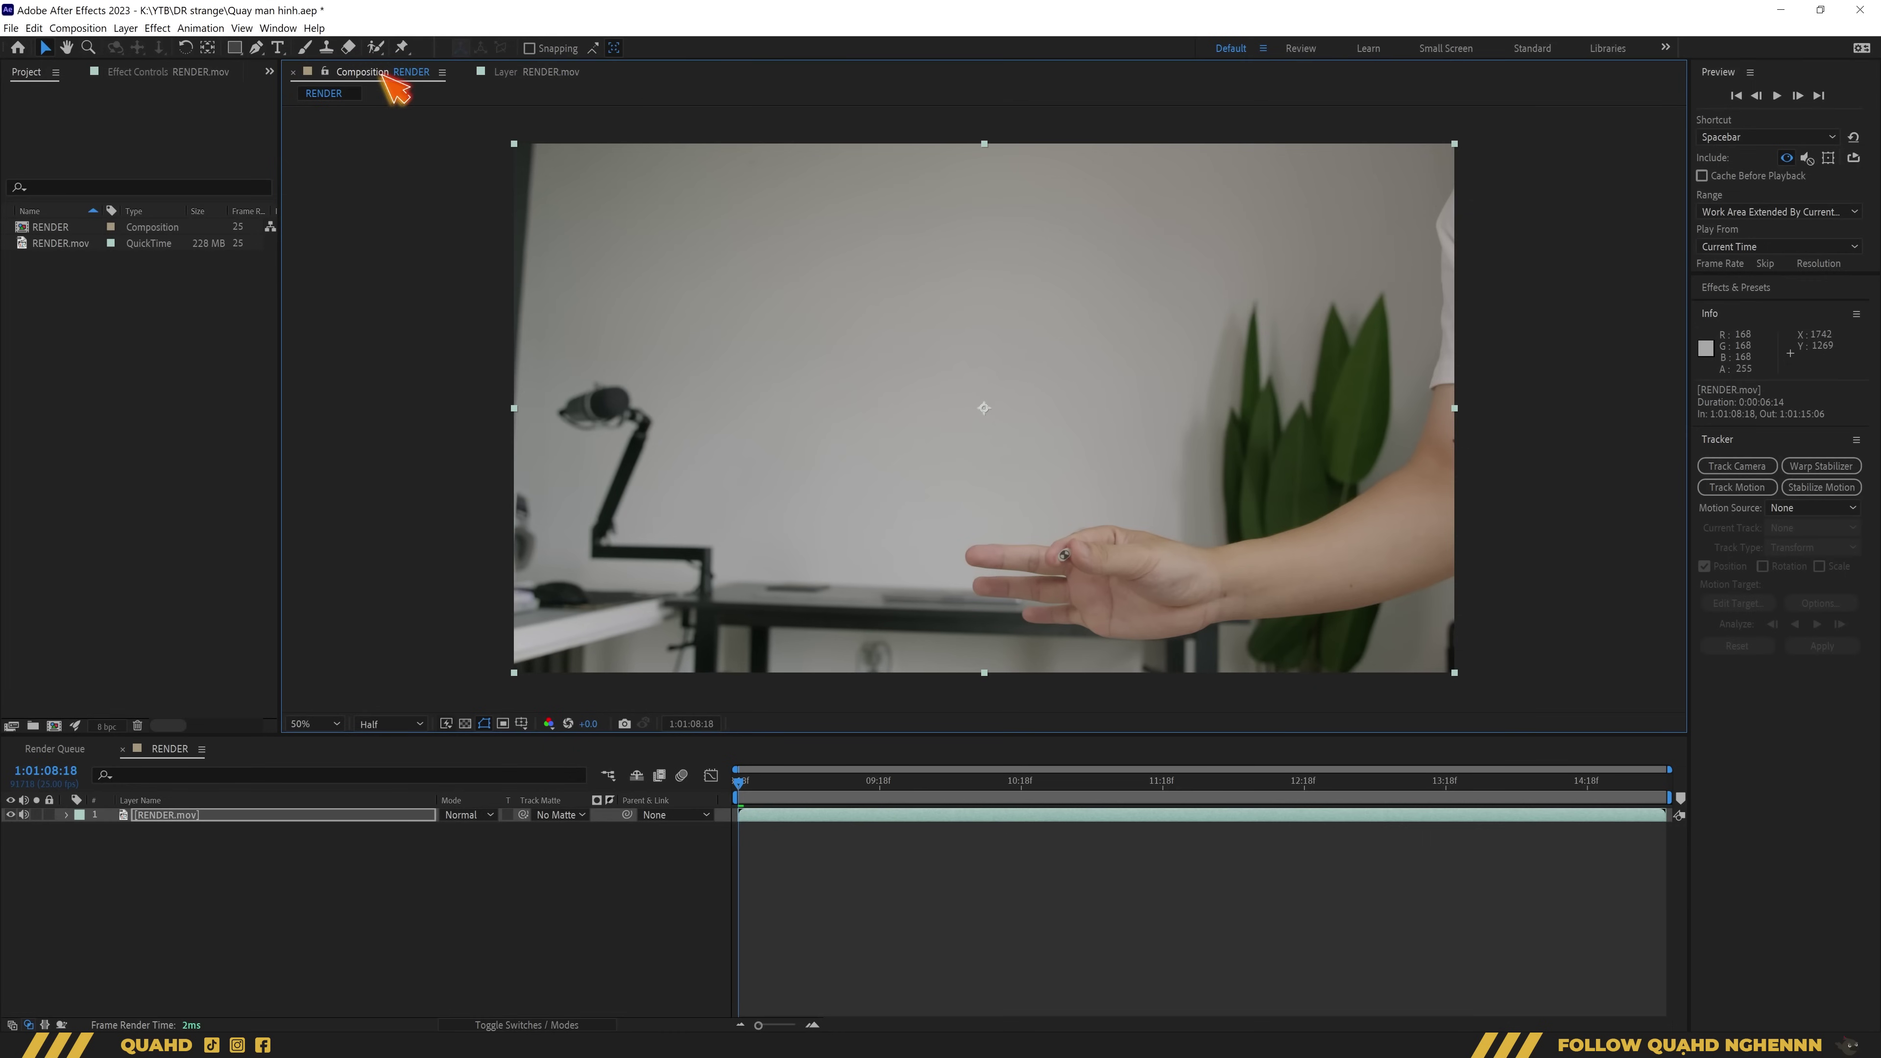
left_click(535, 73)
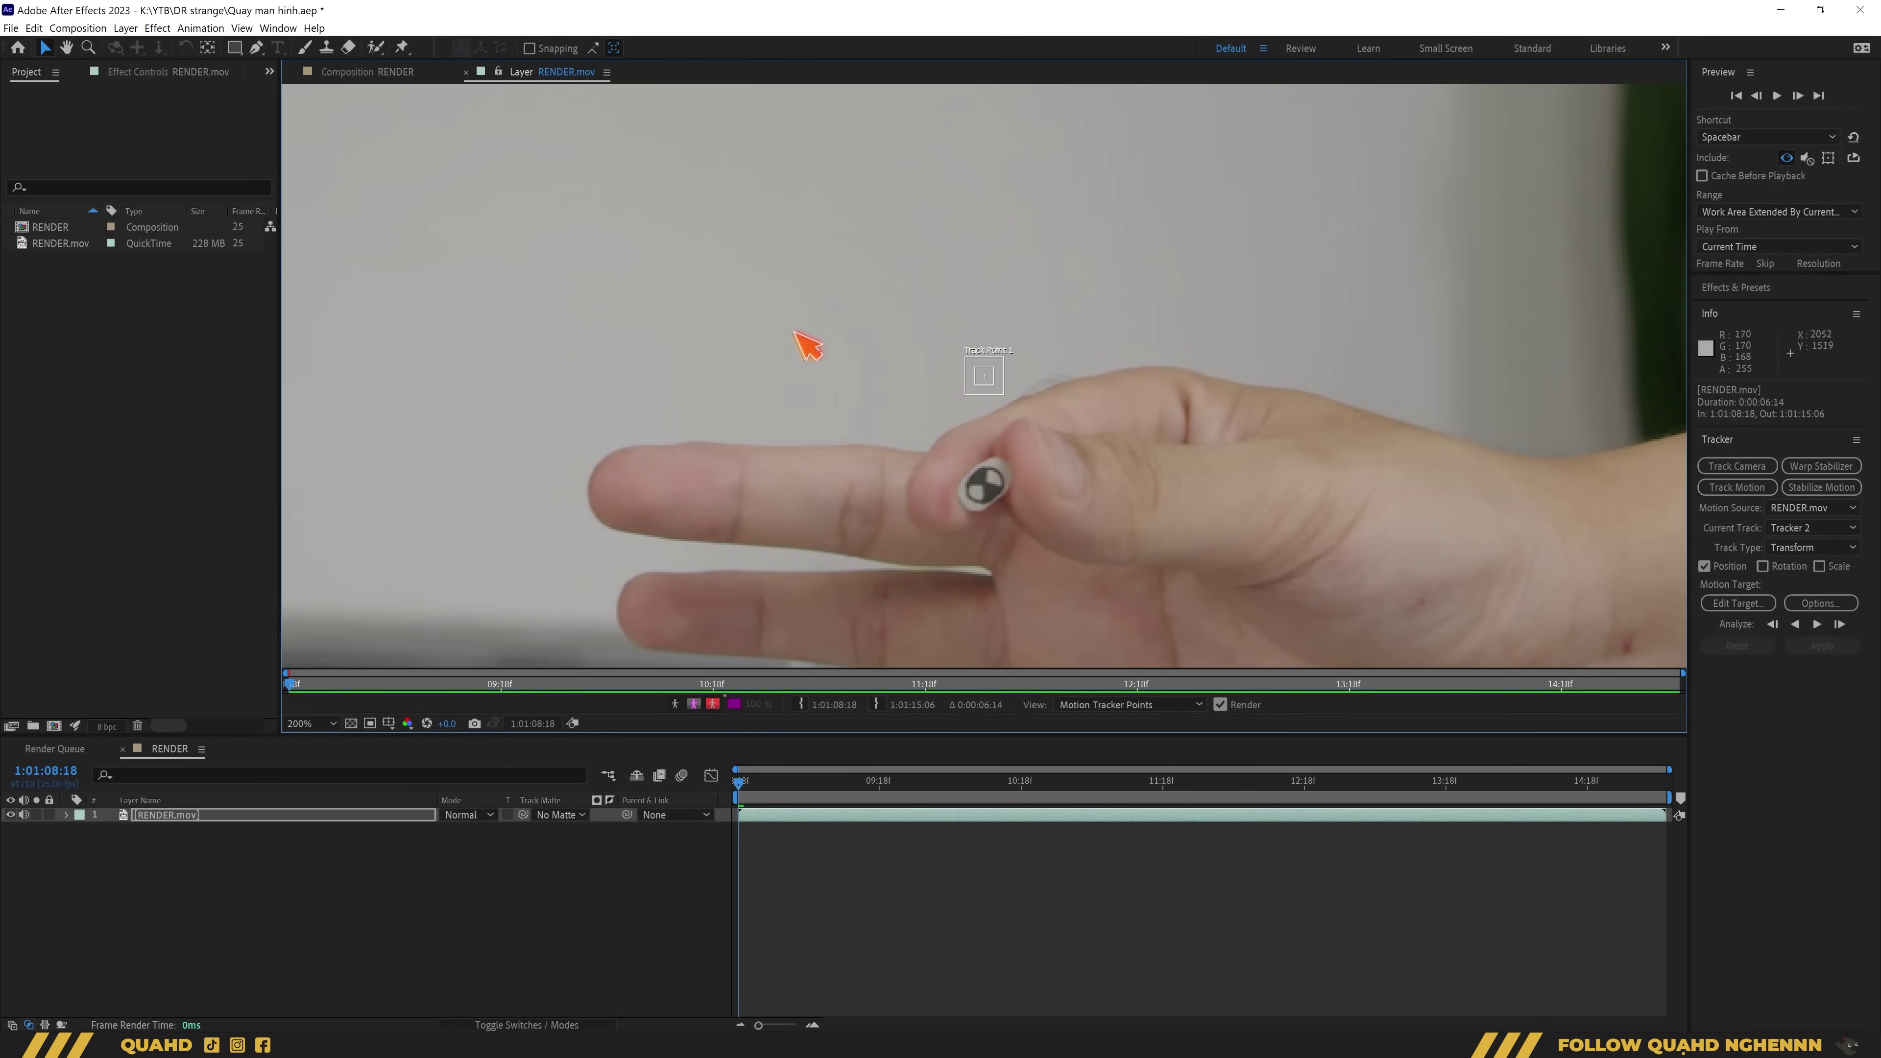
key("comma")
key("comma")
key("comma")
key("comma")
key("comma")
key("period")
key("period")
key("period")
key("period")
key("period")
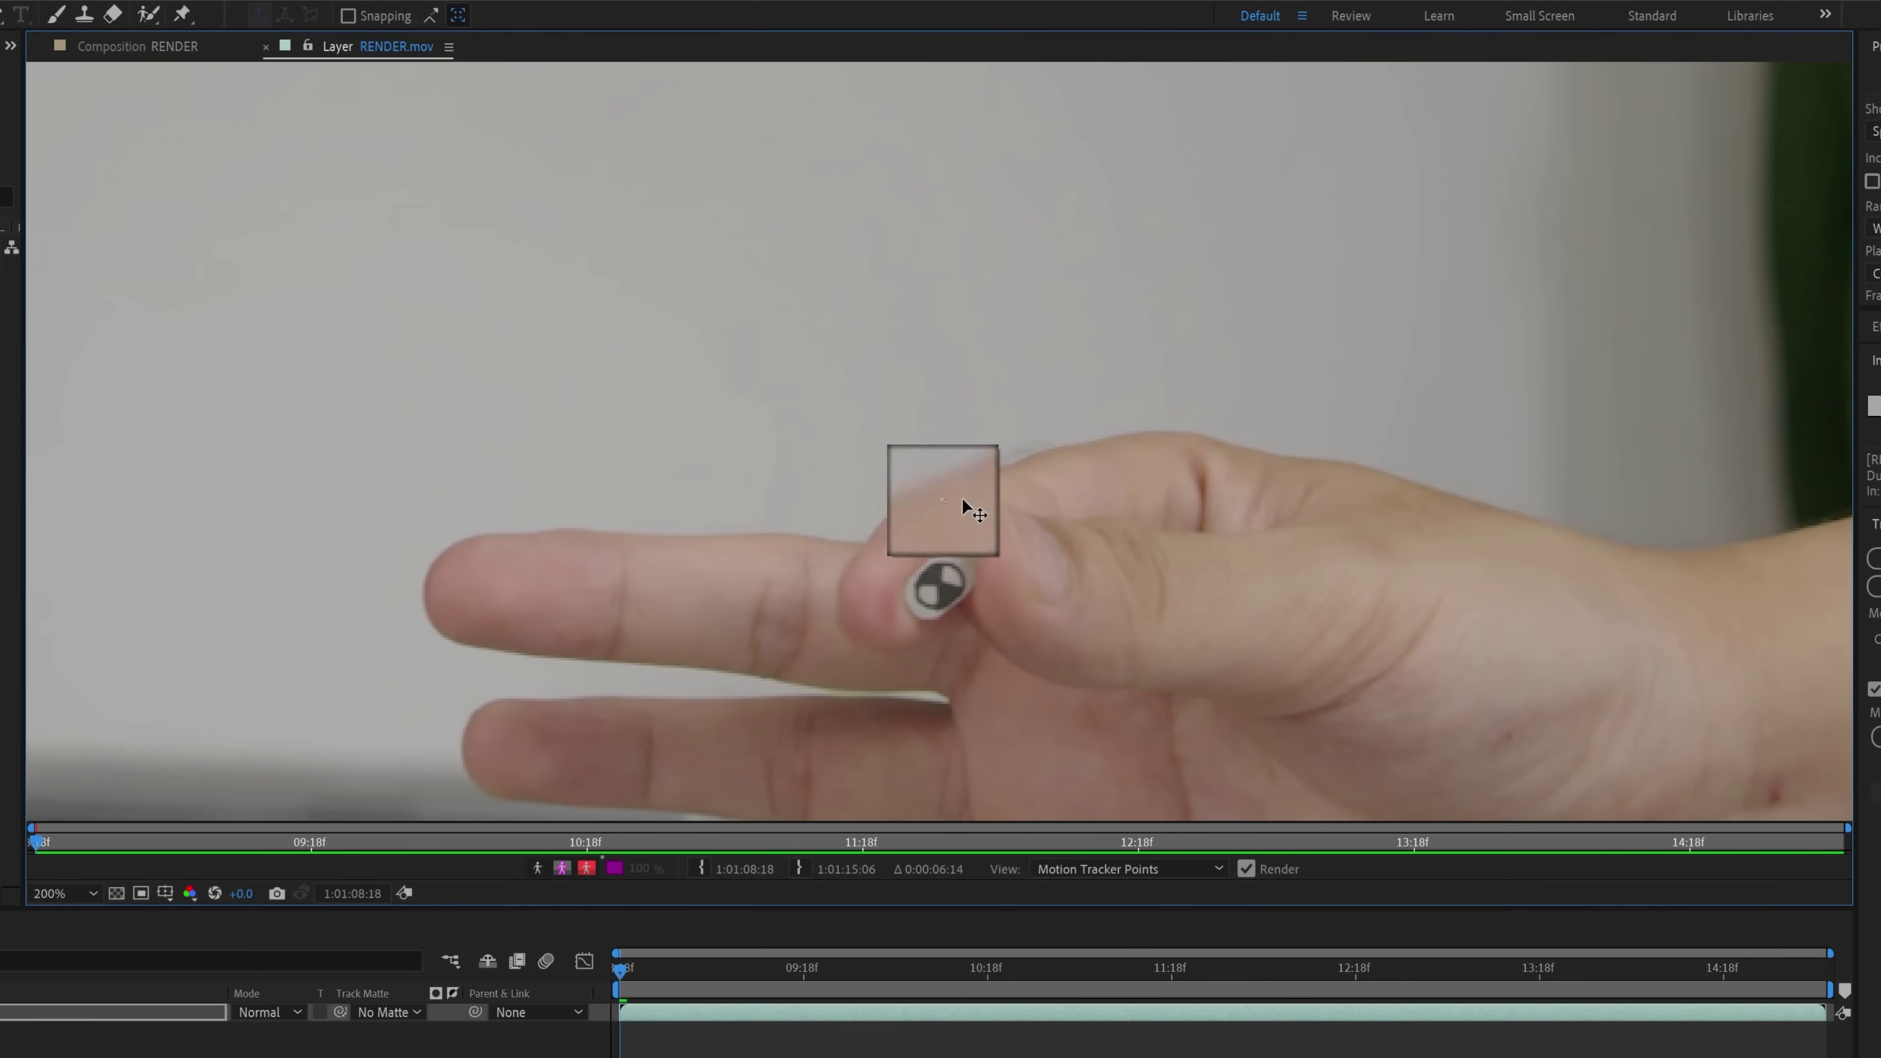
left_click_drag(962, 499, 960, 585)
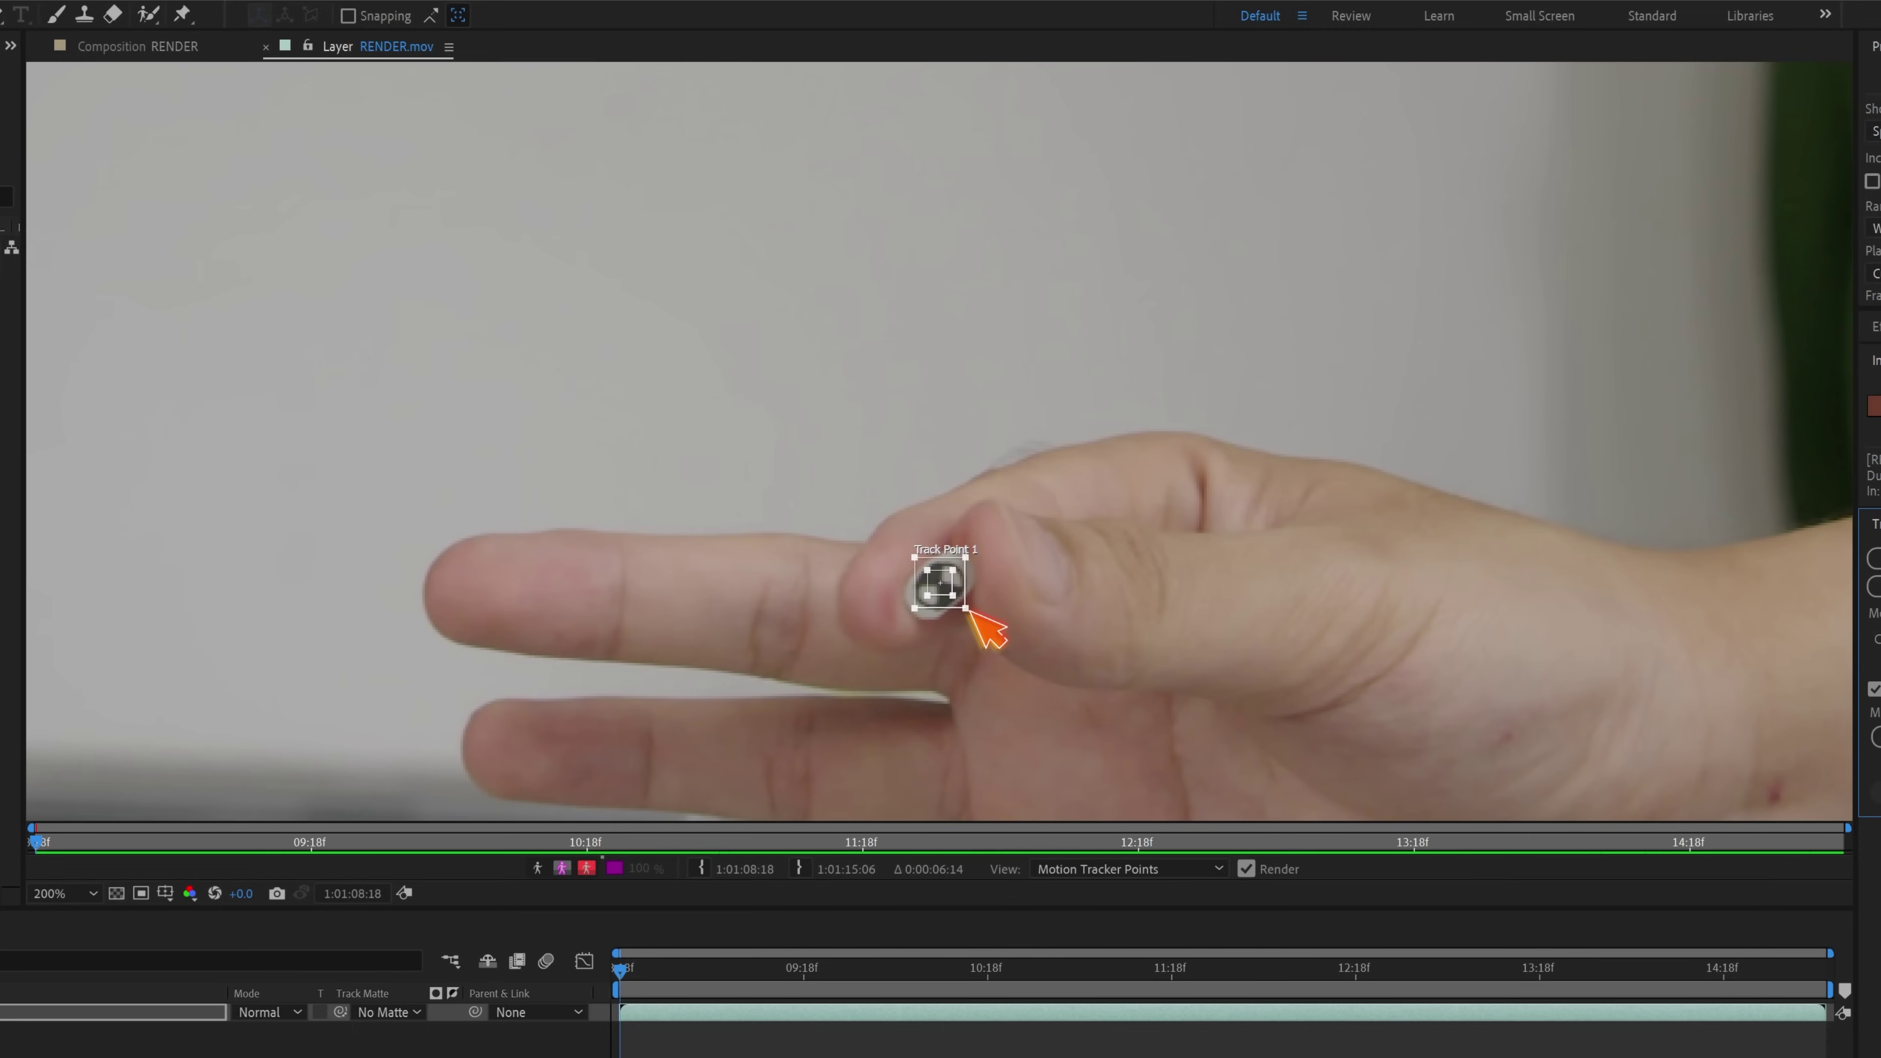
left_click(968, 612)
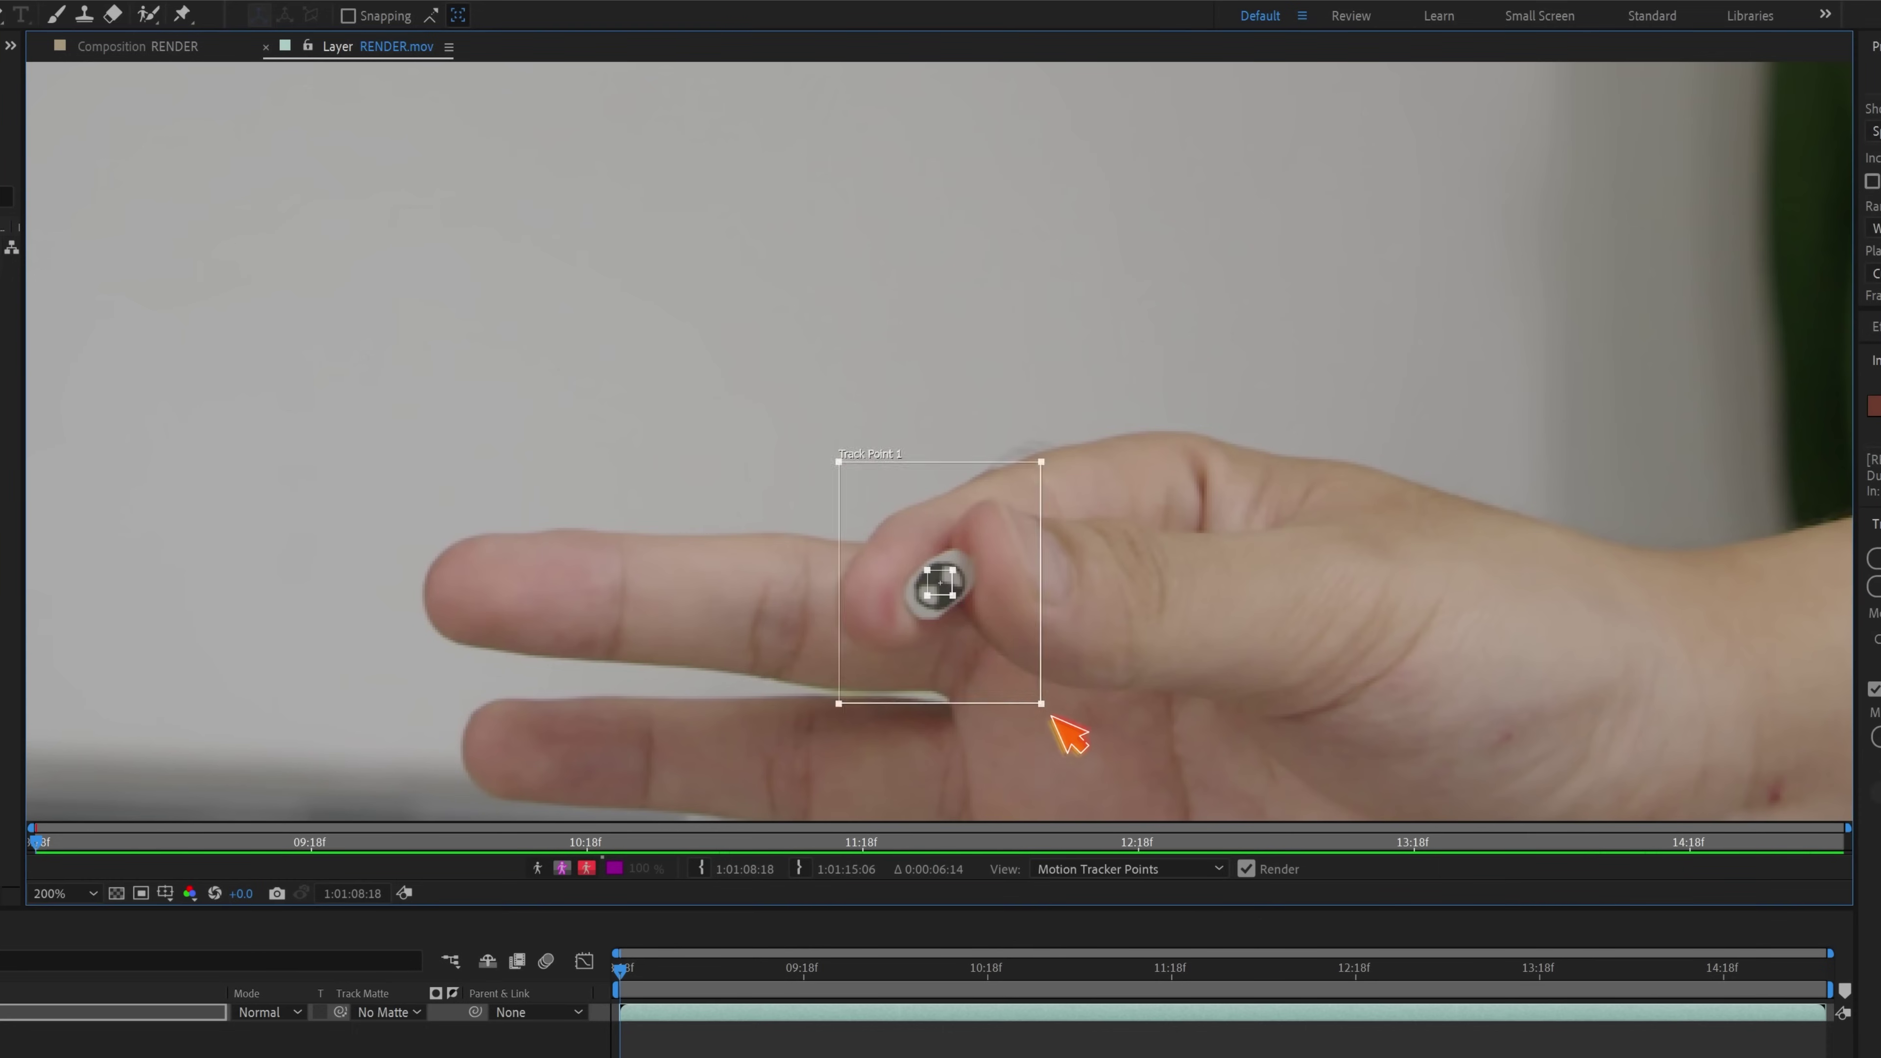
left_click_drag(1041, 704, 1153, 787)
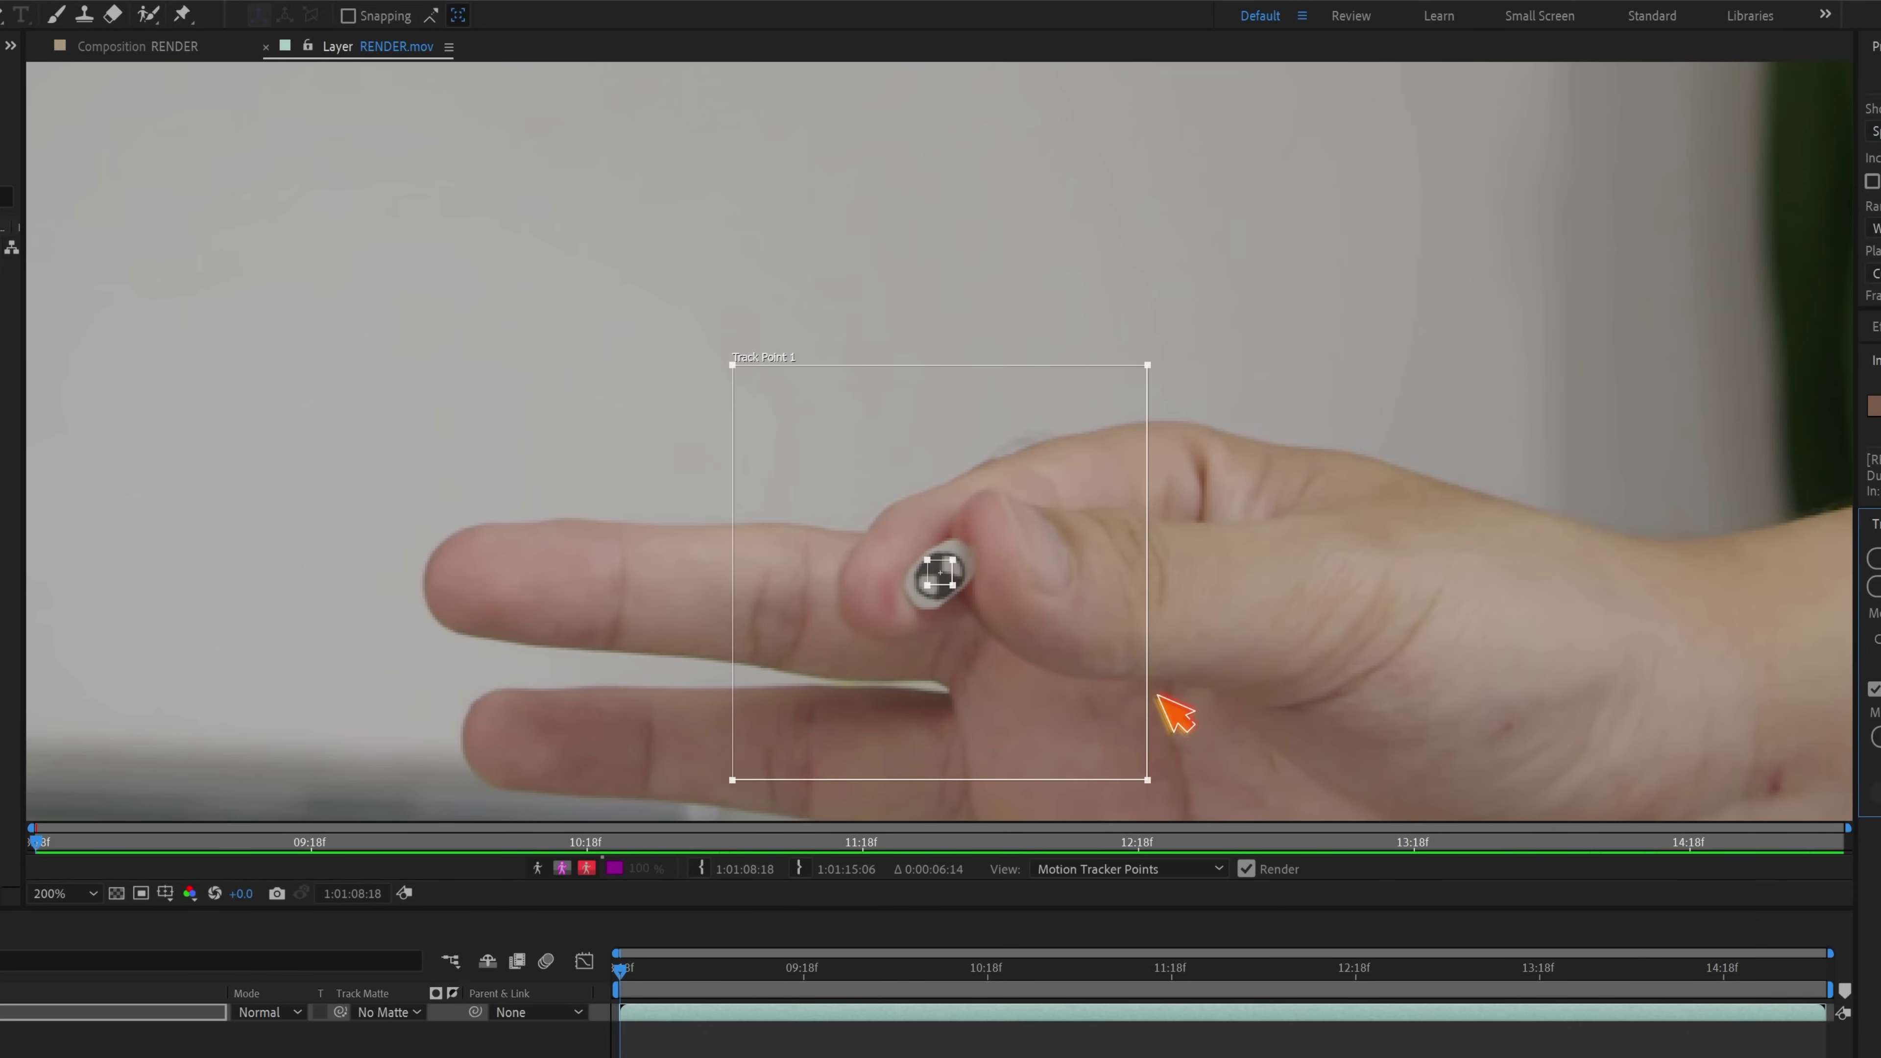
scroll(953, 663, "up", 2)
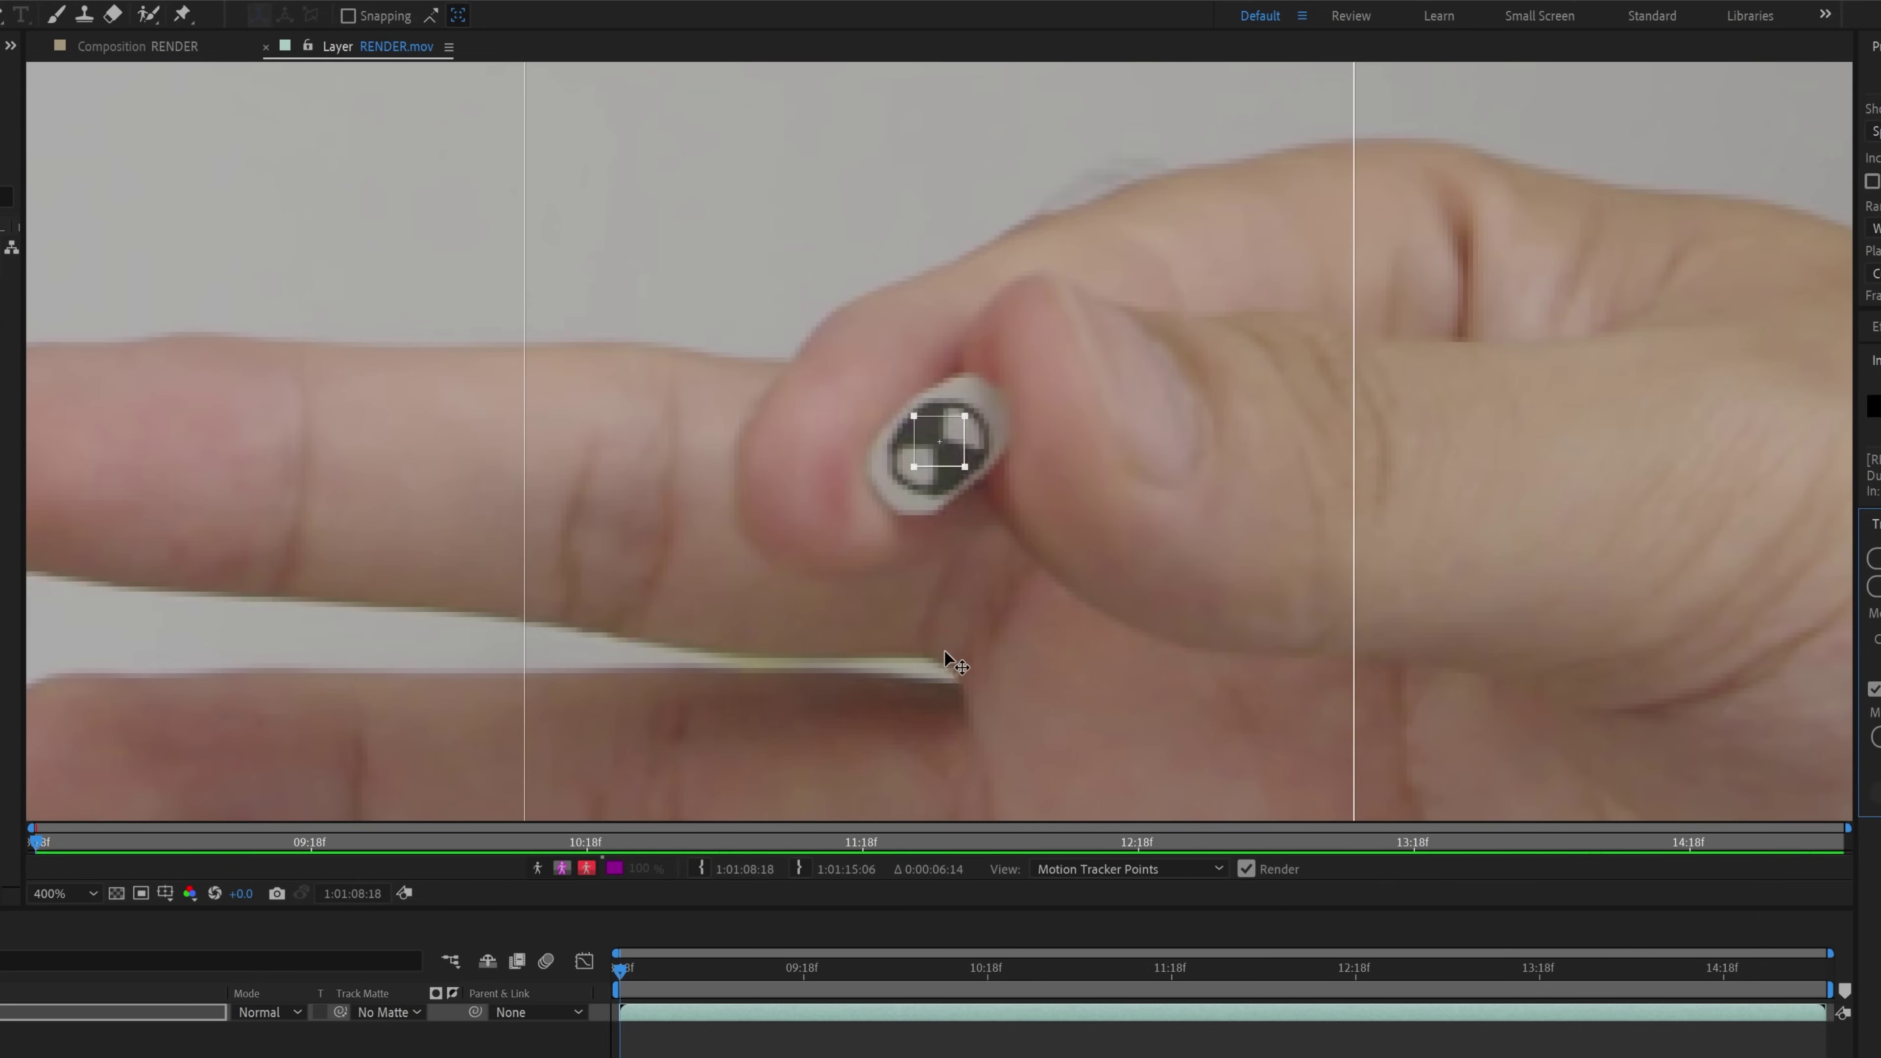
left_click(963, 467)
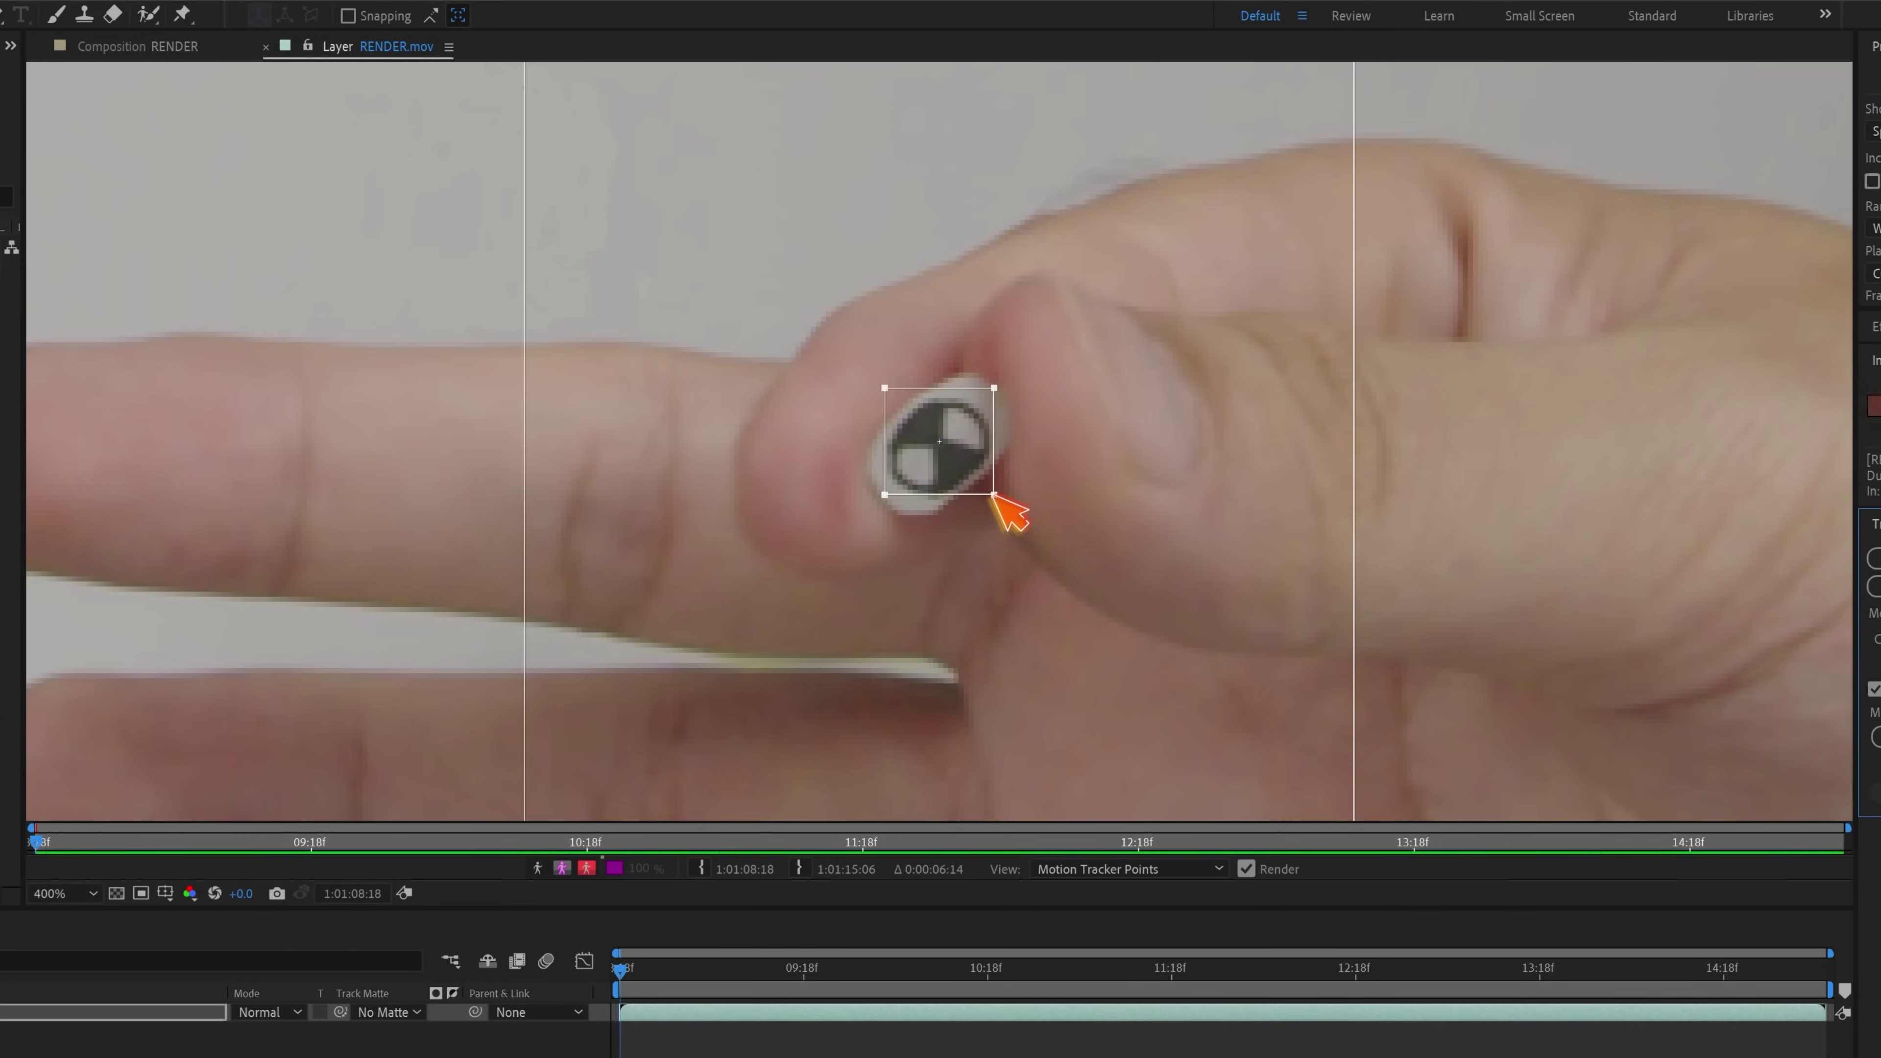
left_click_drag(964, 467, 997, 496)
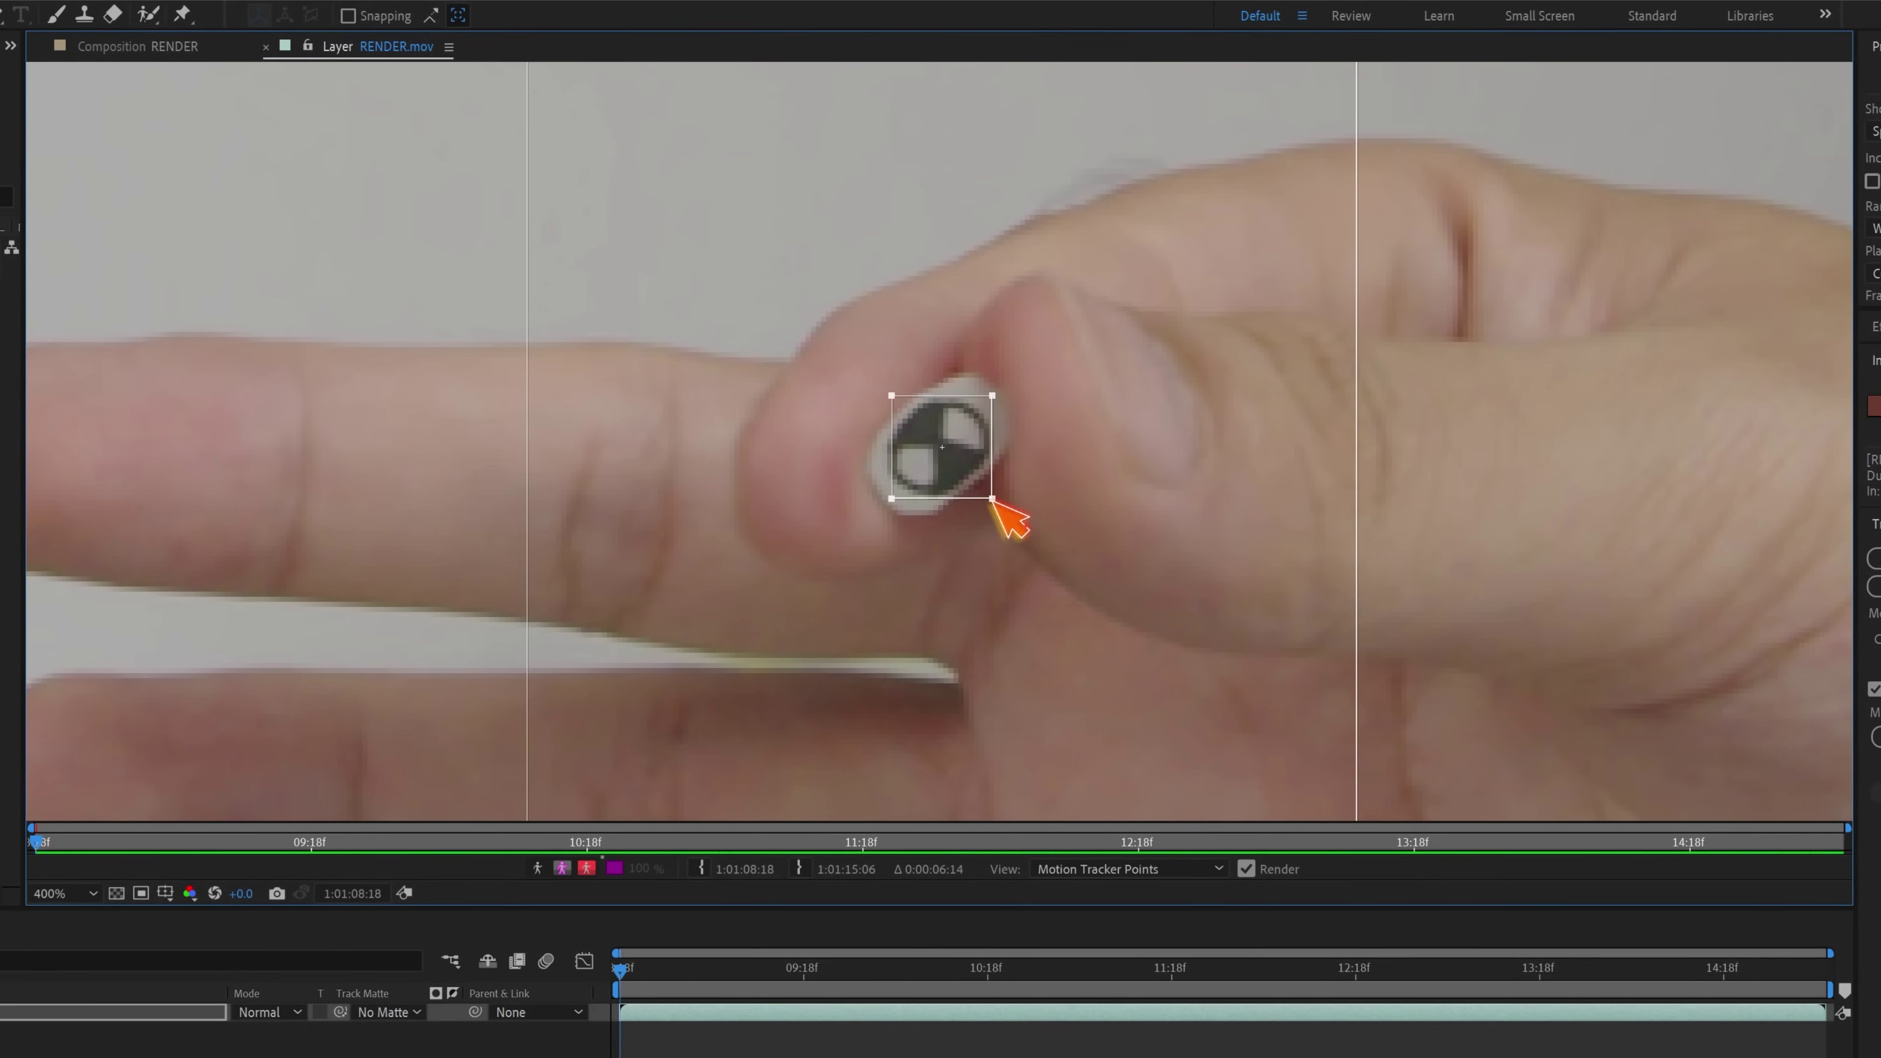
Tighten the search area around the marker, check later frames, then return to frame one
key("slash")
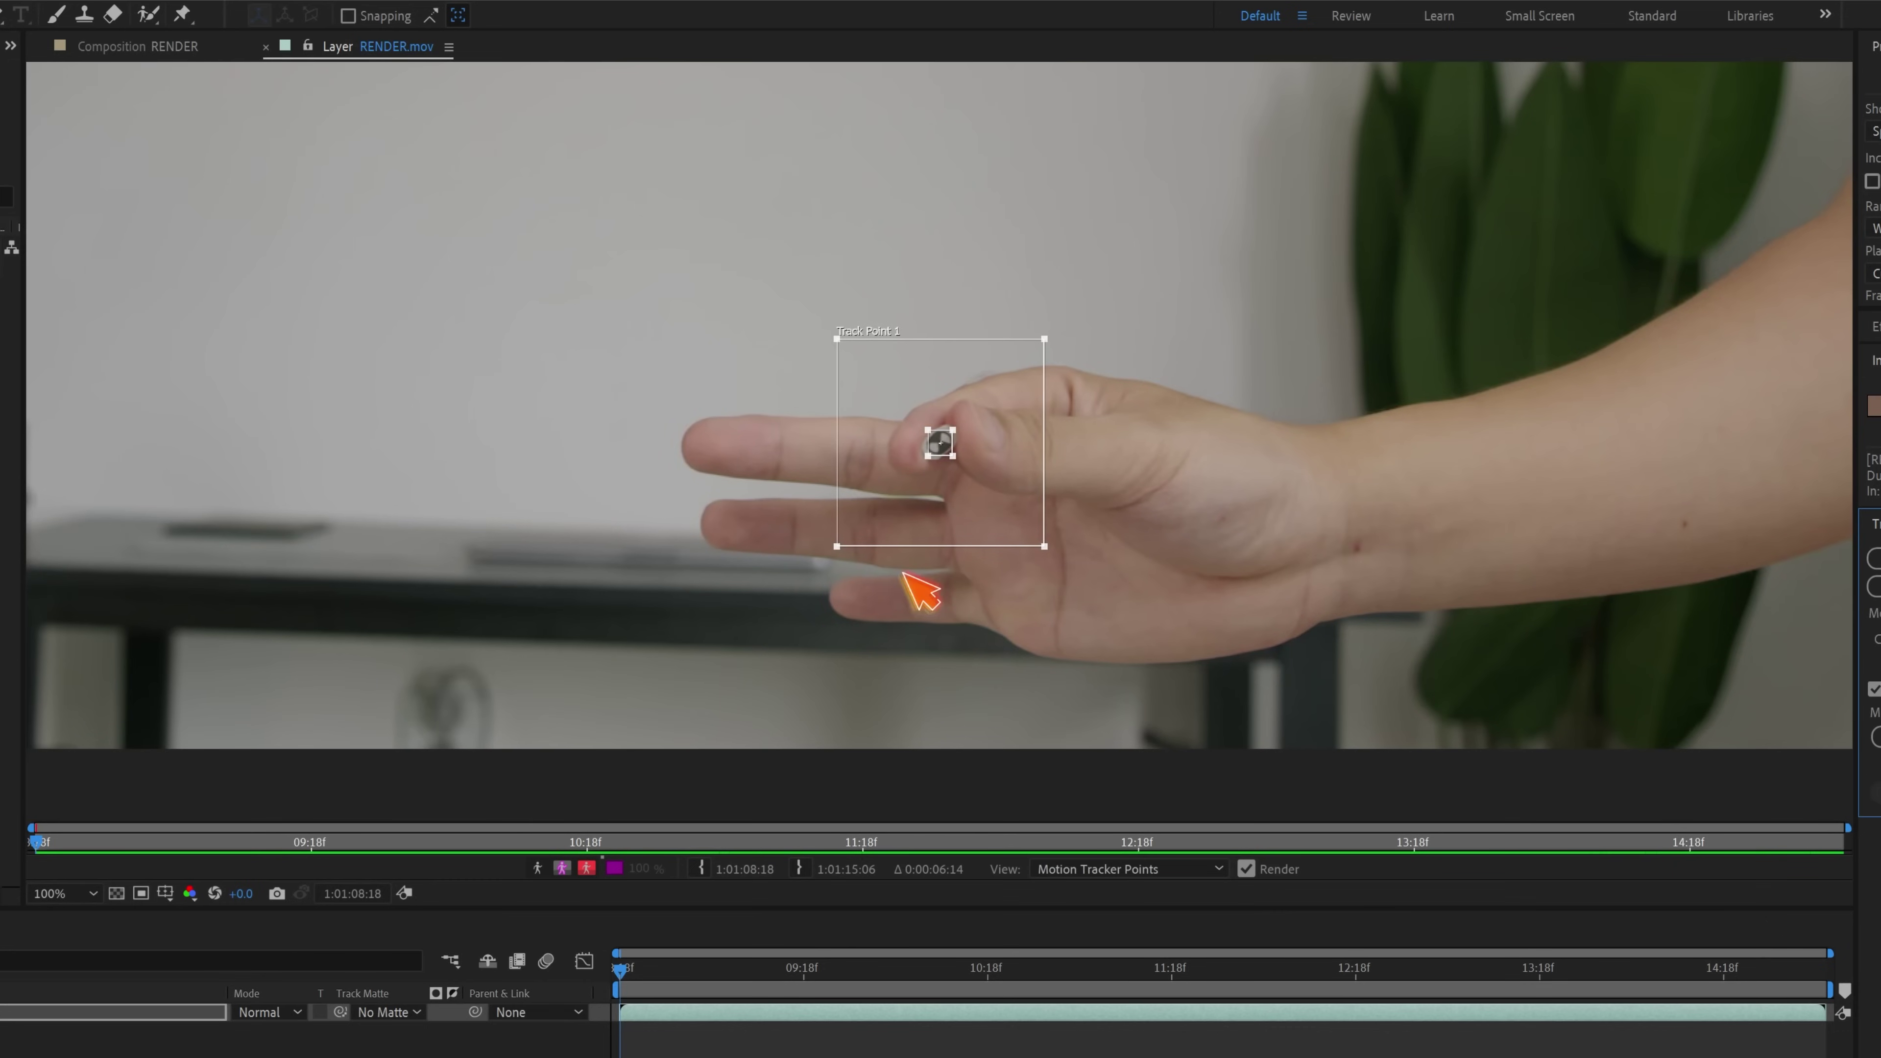
left_click_drag(838, 548, 859, 532)
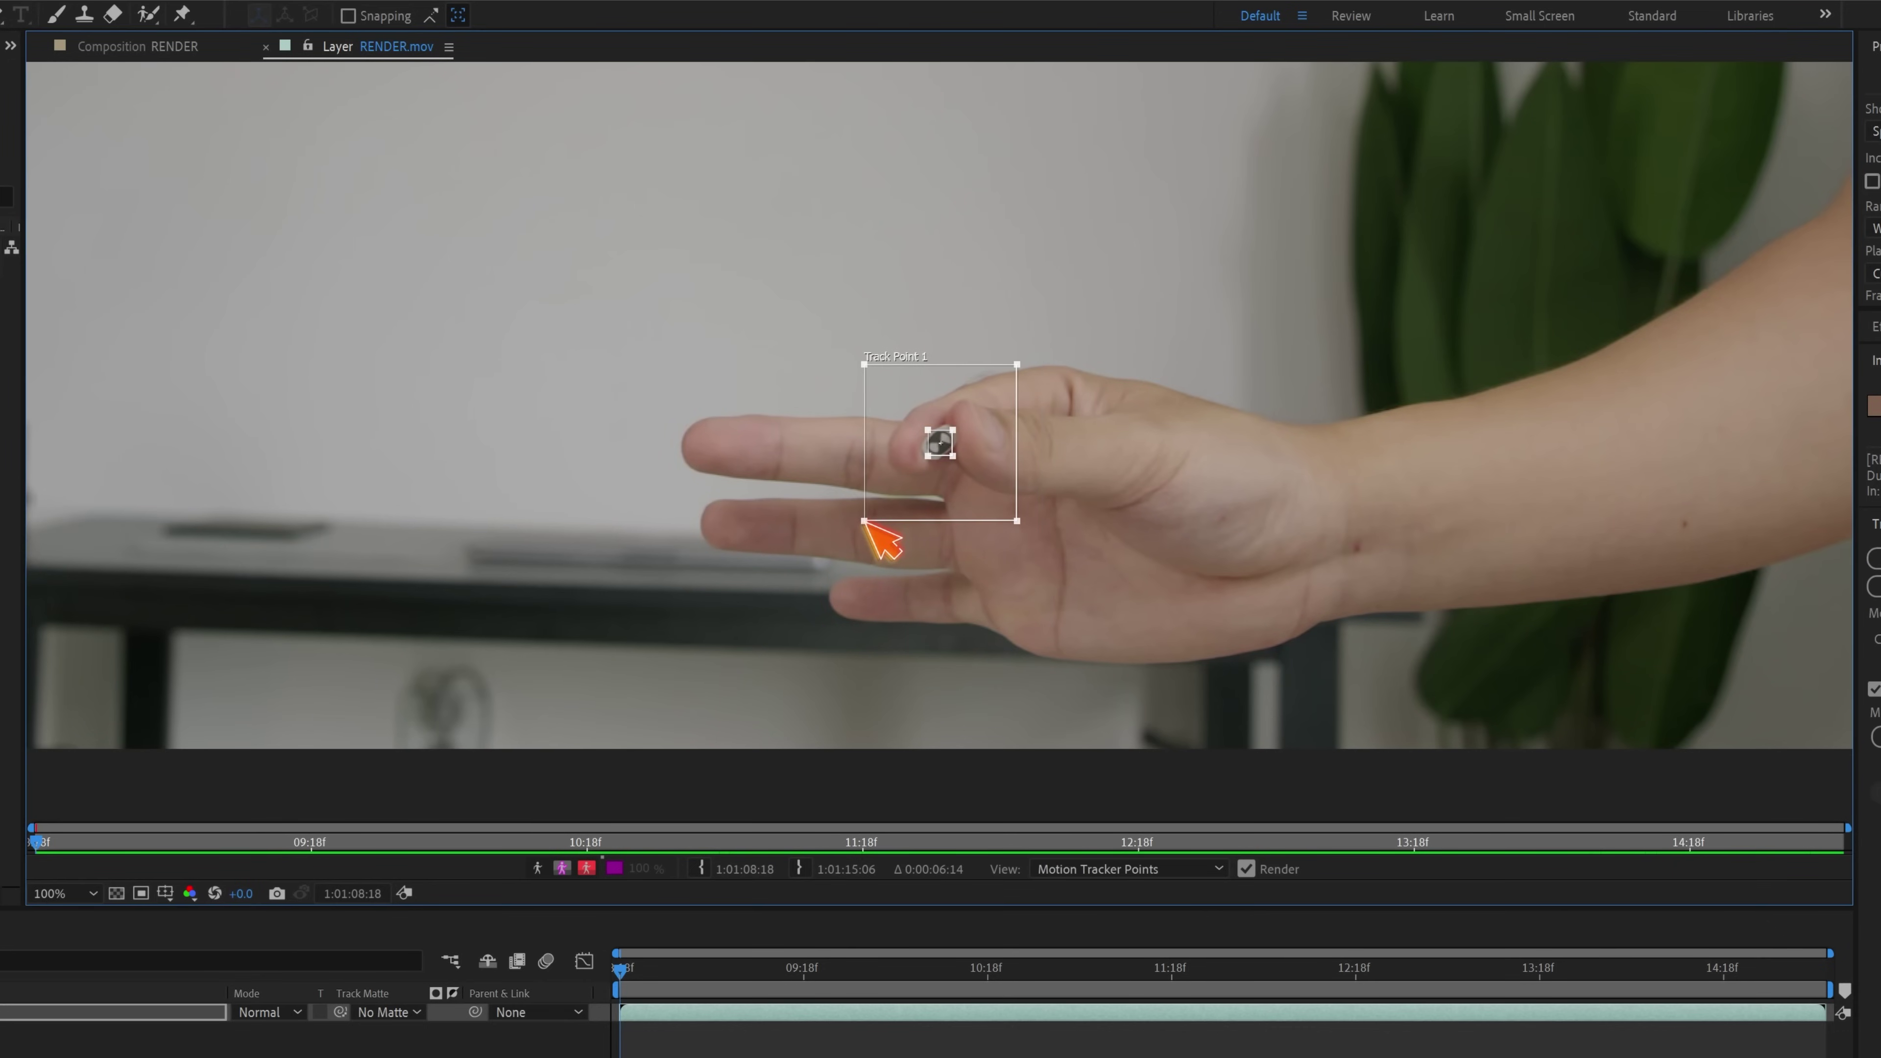
left_click_drag(864, 520, 815, 572)
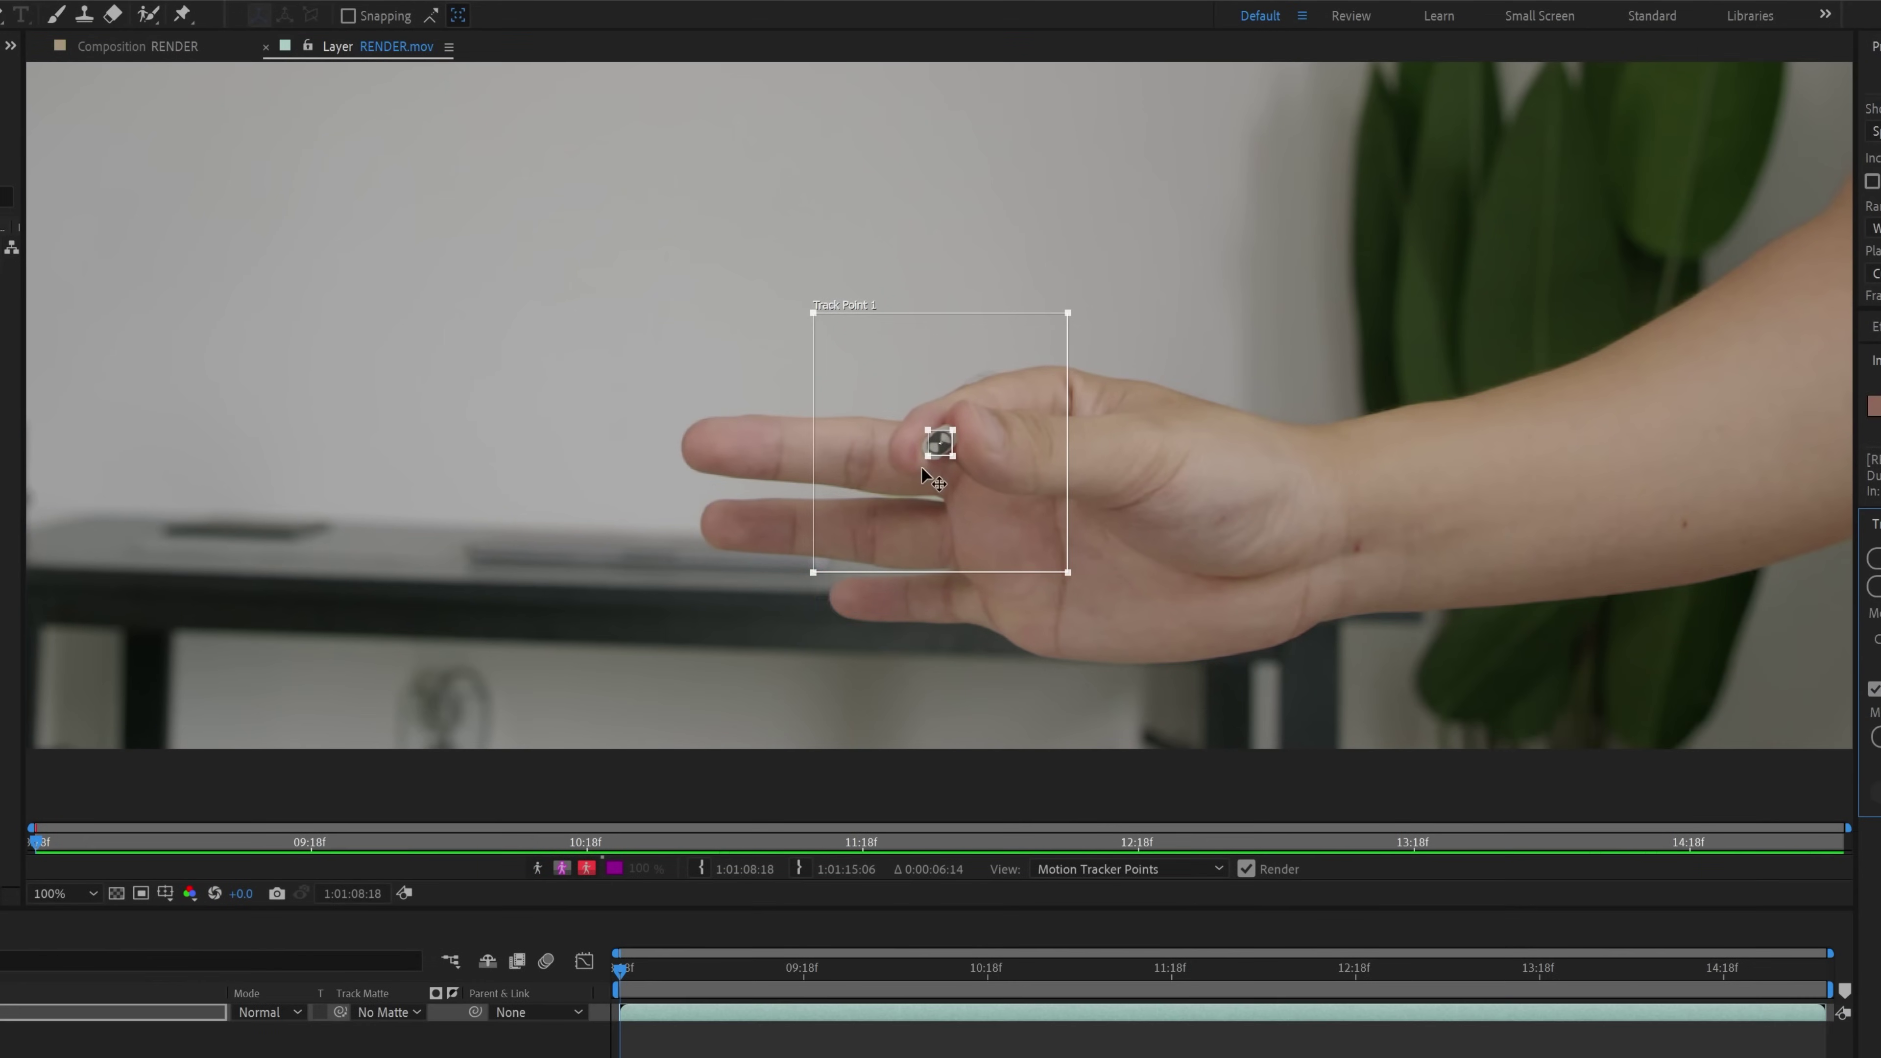
key("period")
left_click_drag(624, 972, 628, 969)
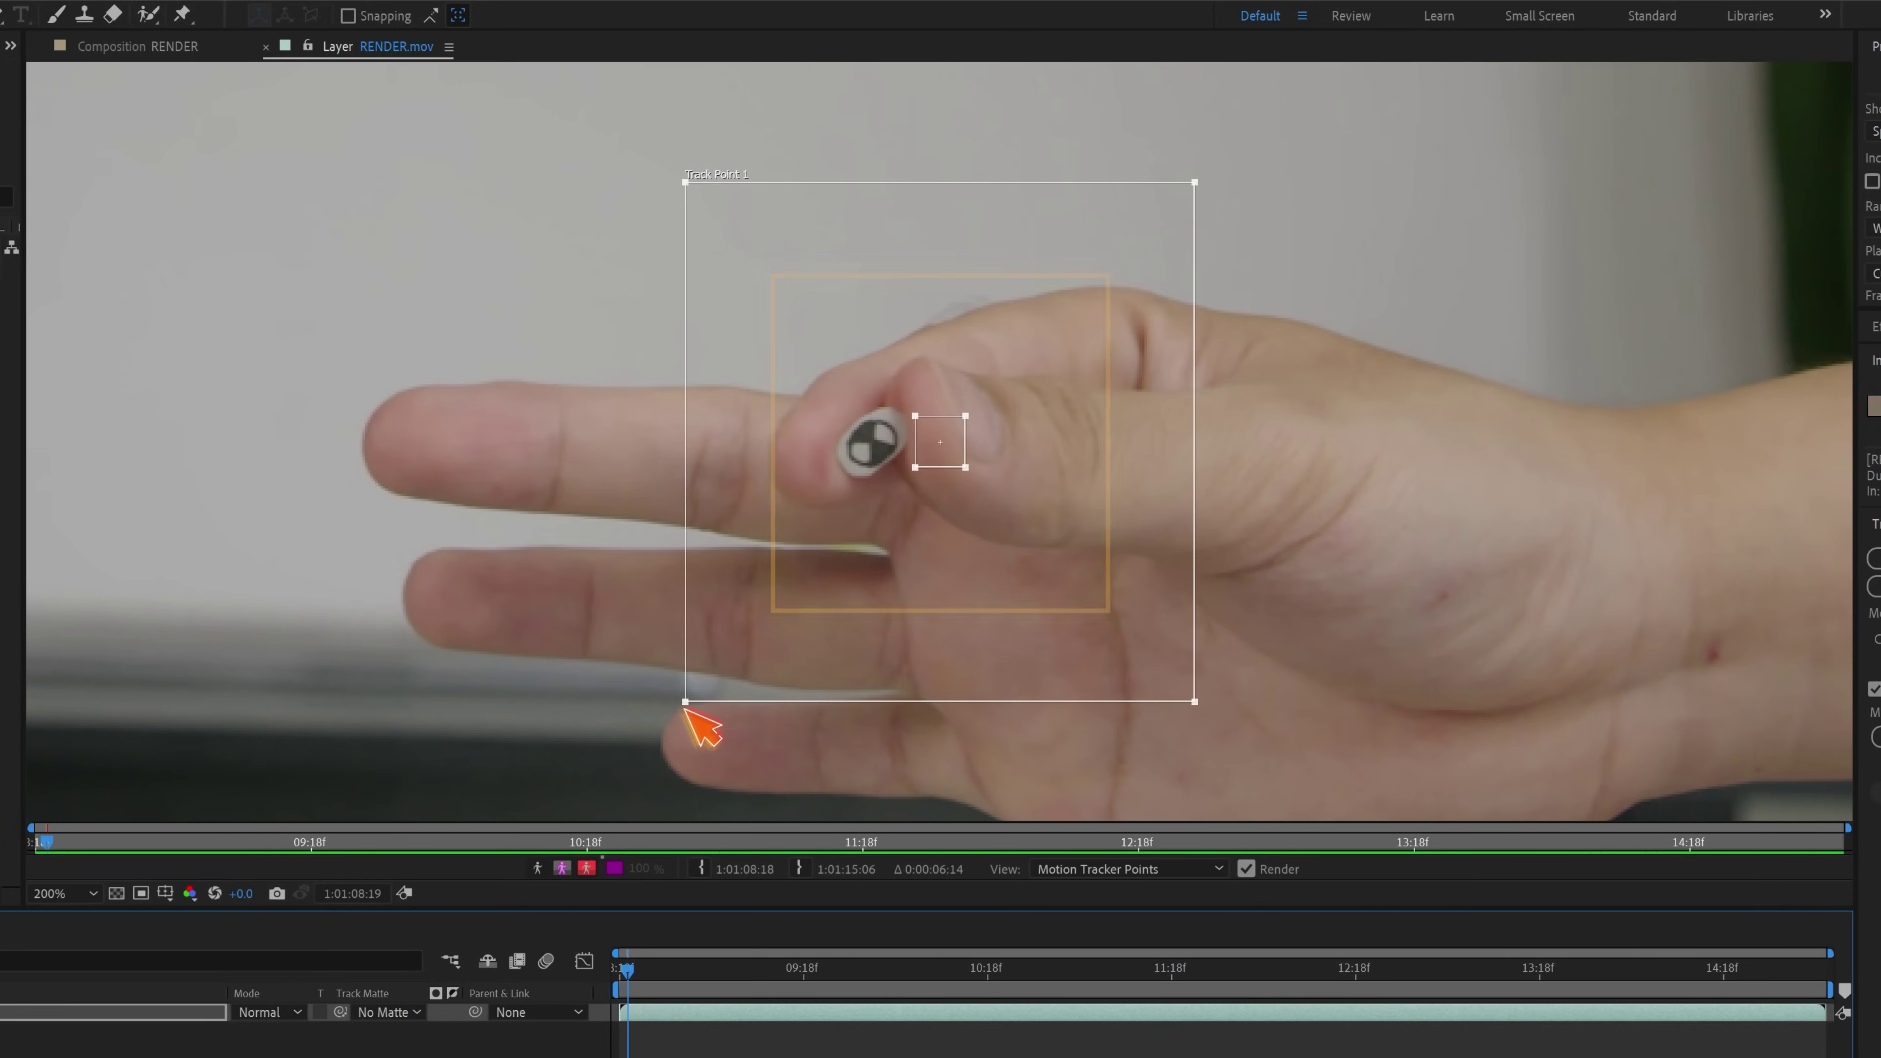
left_click_drag(685, 701, 808, 559)
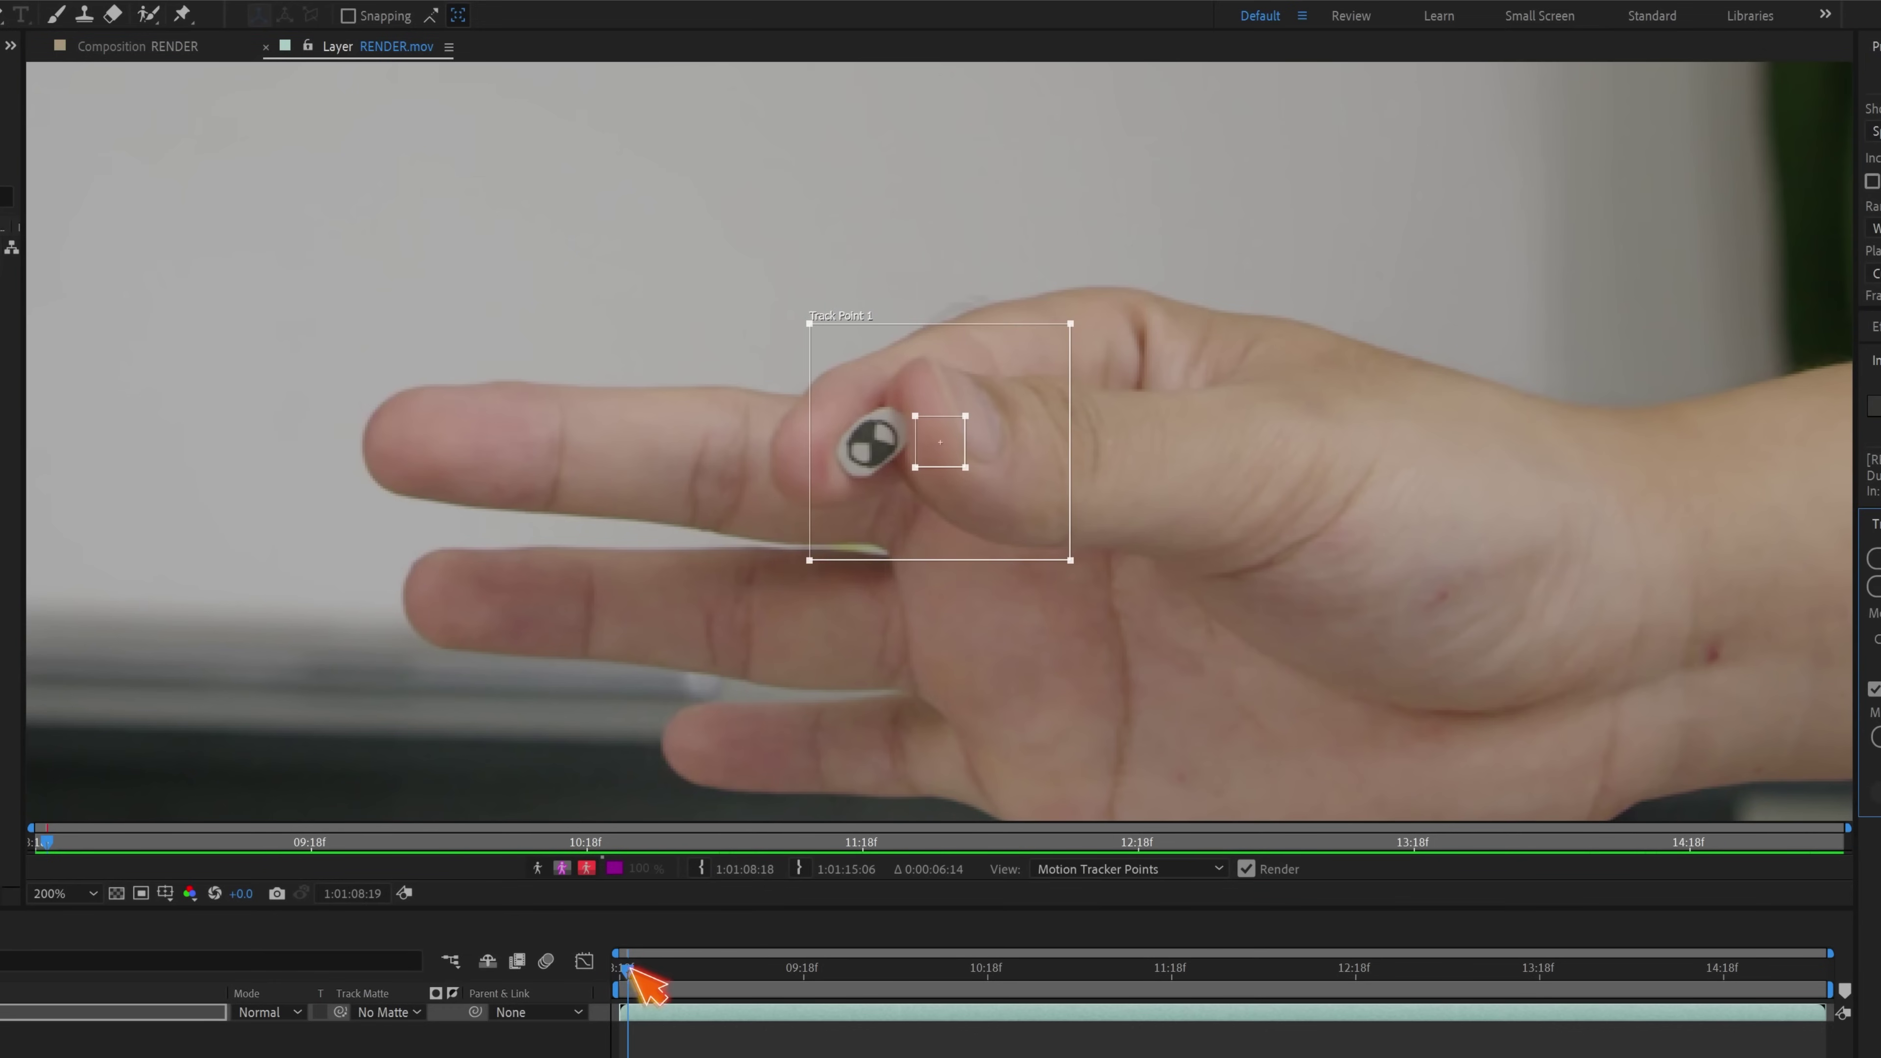
left_click_drag(627, 968, 618, 971)
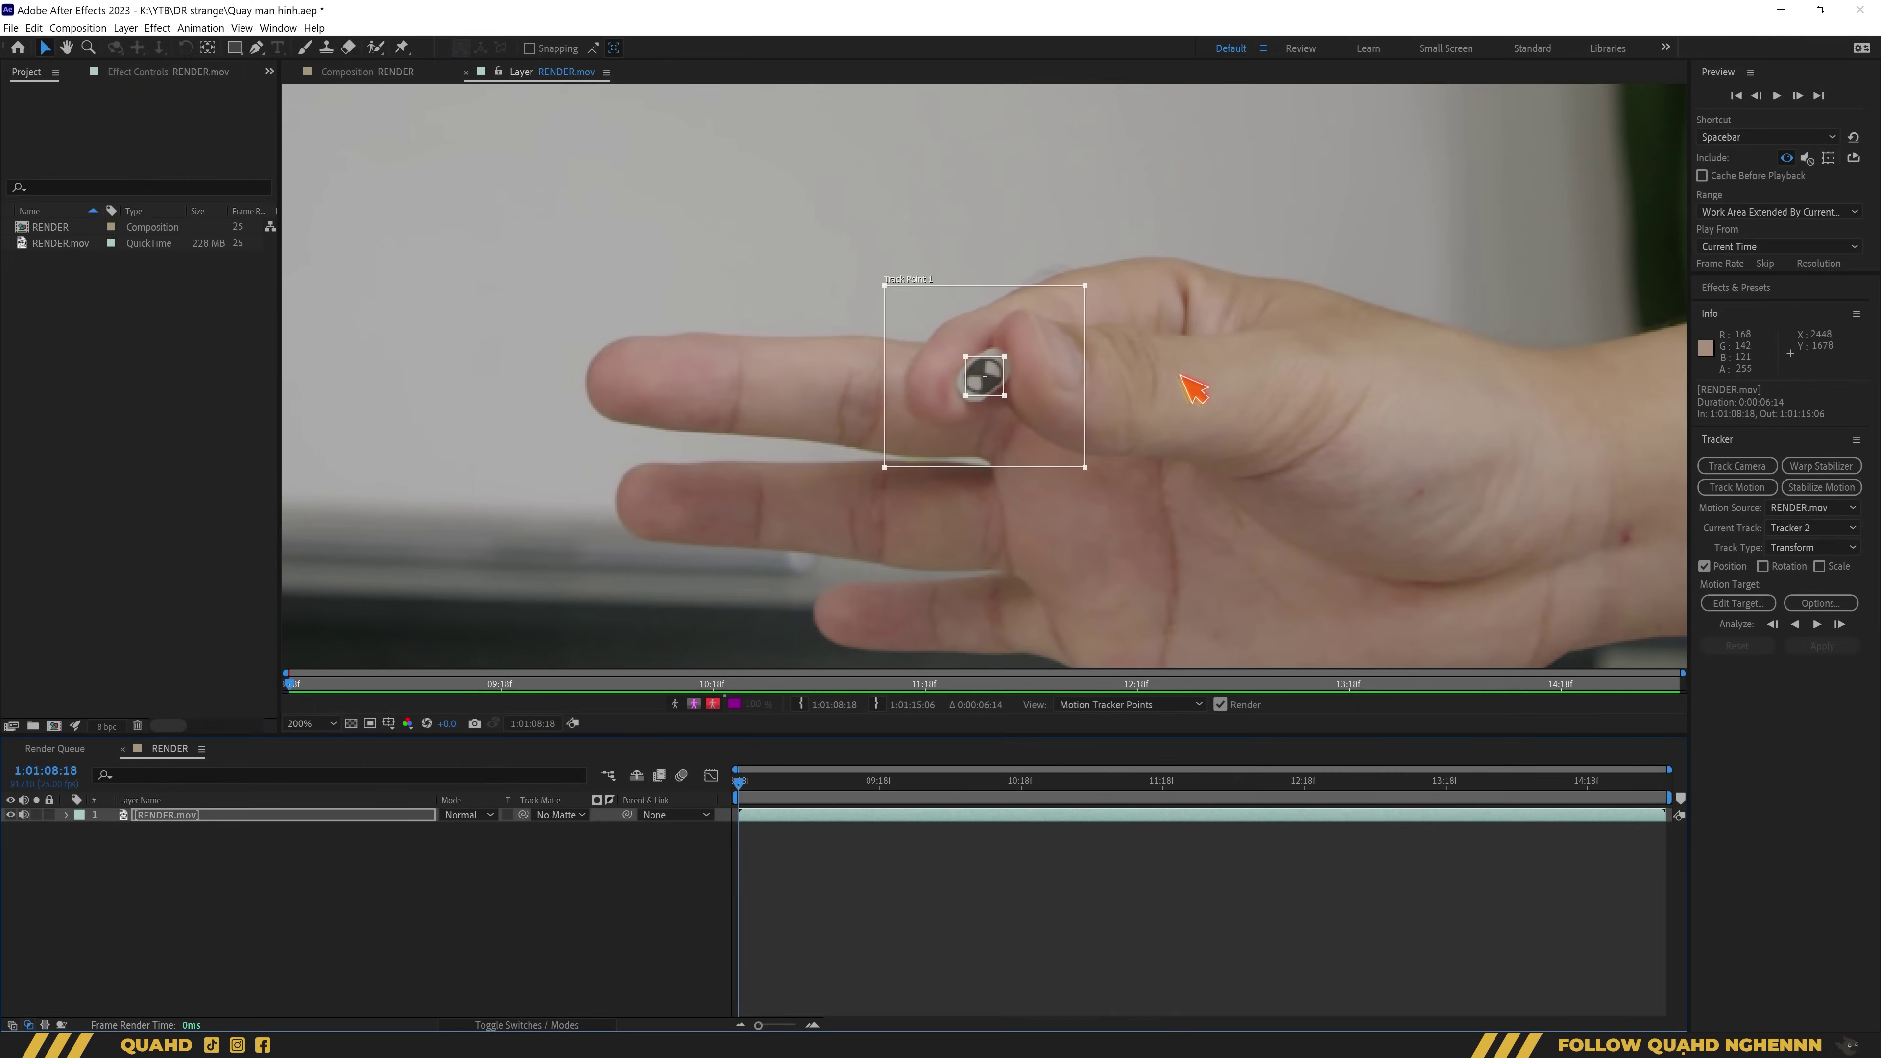
Analyze Track Point 1 forward through the clip from the first frame
key("comma")
key("comma")
key("comma")
key("comma")
left_click_drag(1117, 348, 1172, 448)
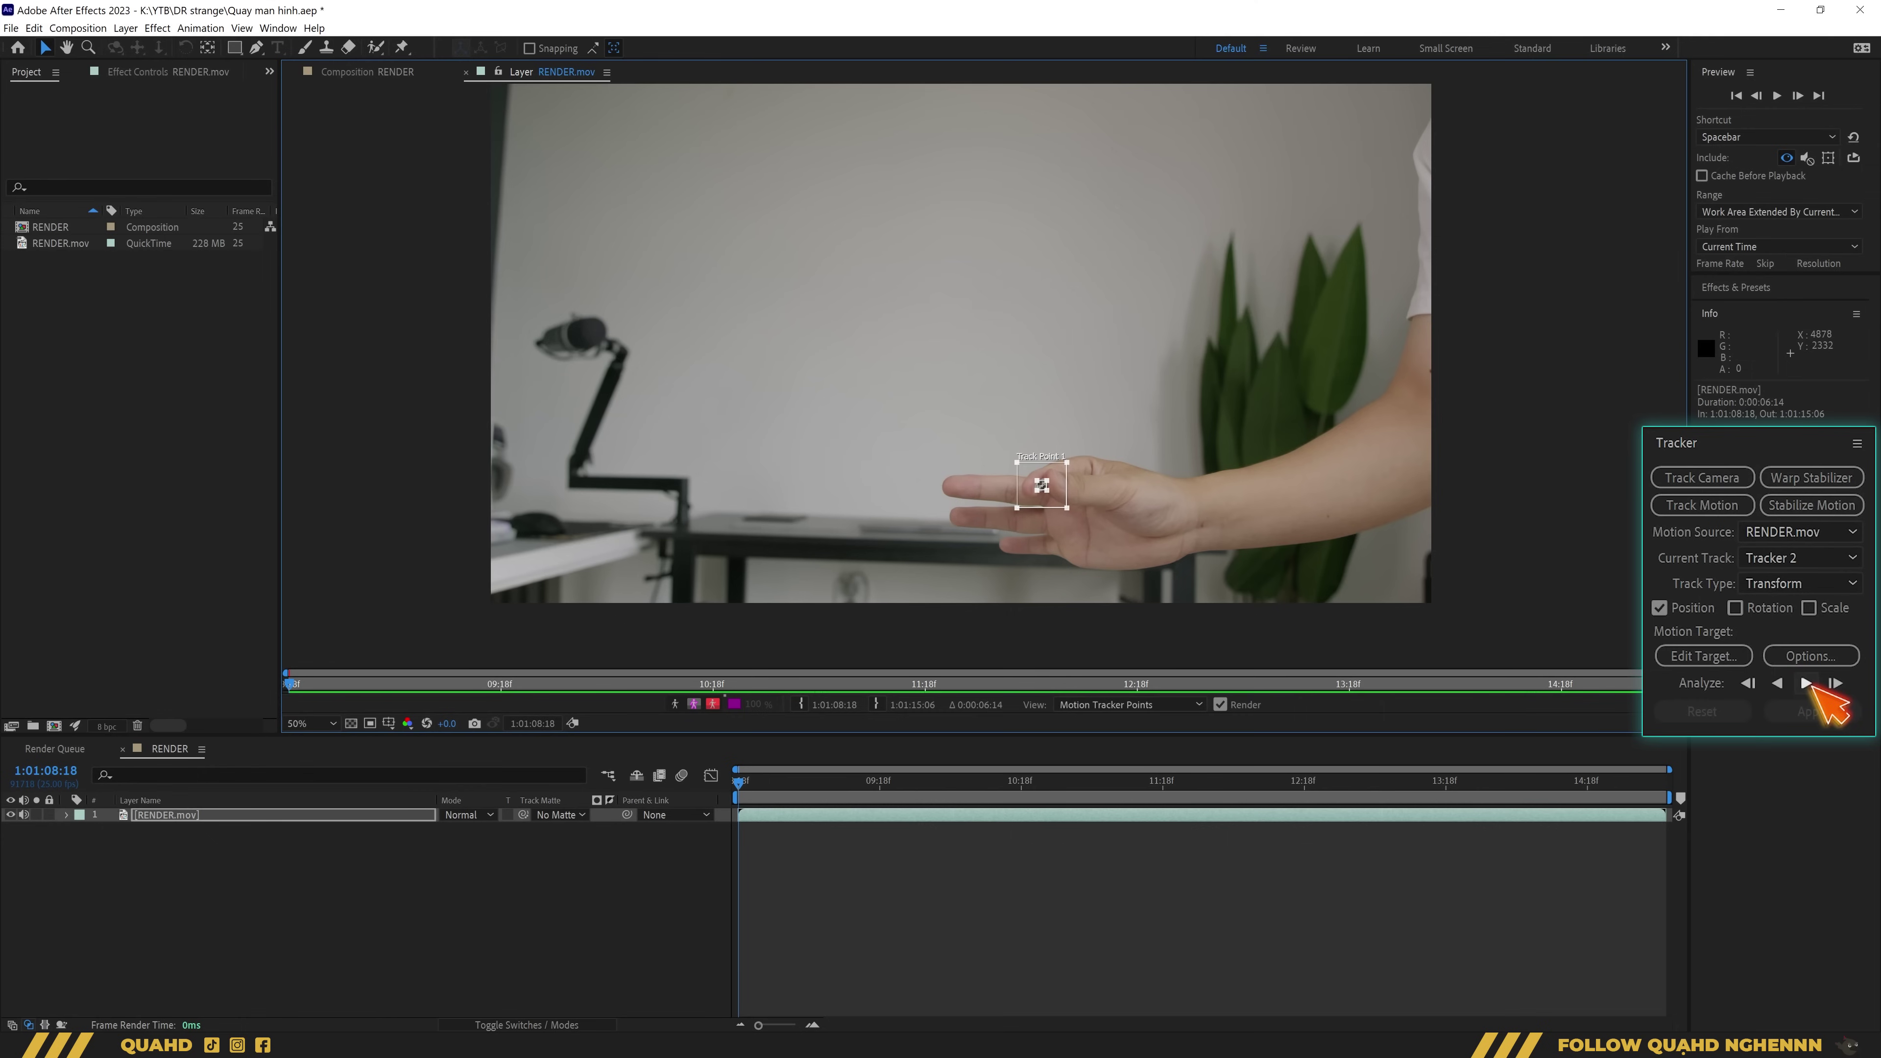
left_click(1807, 683)
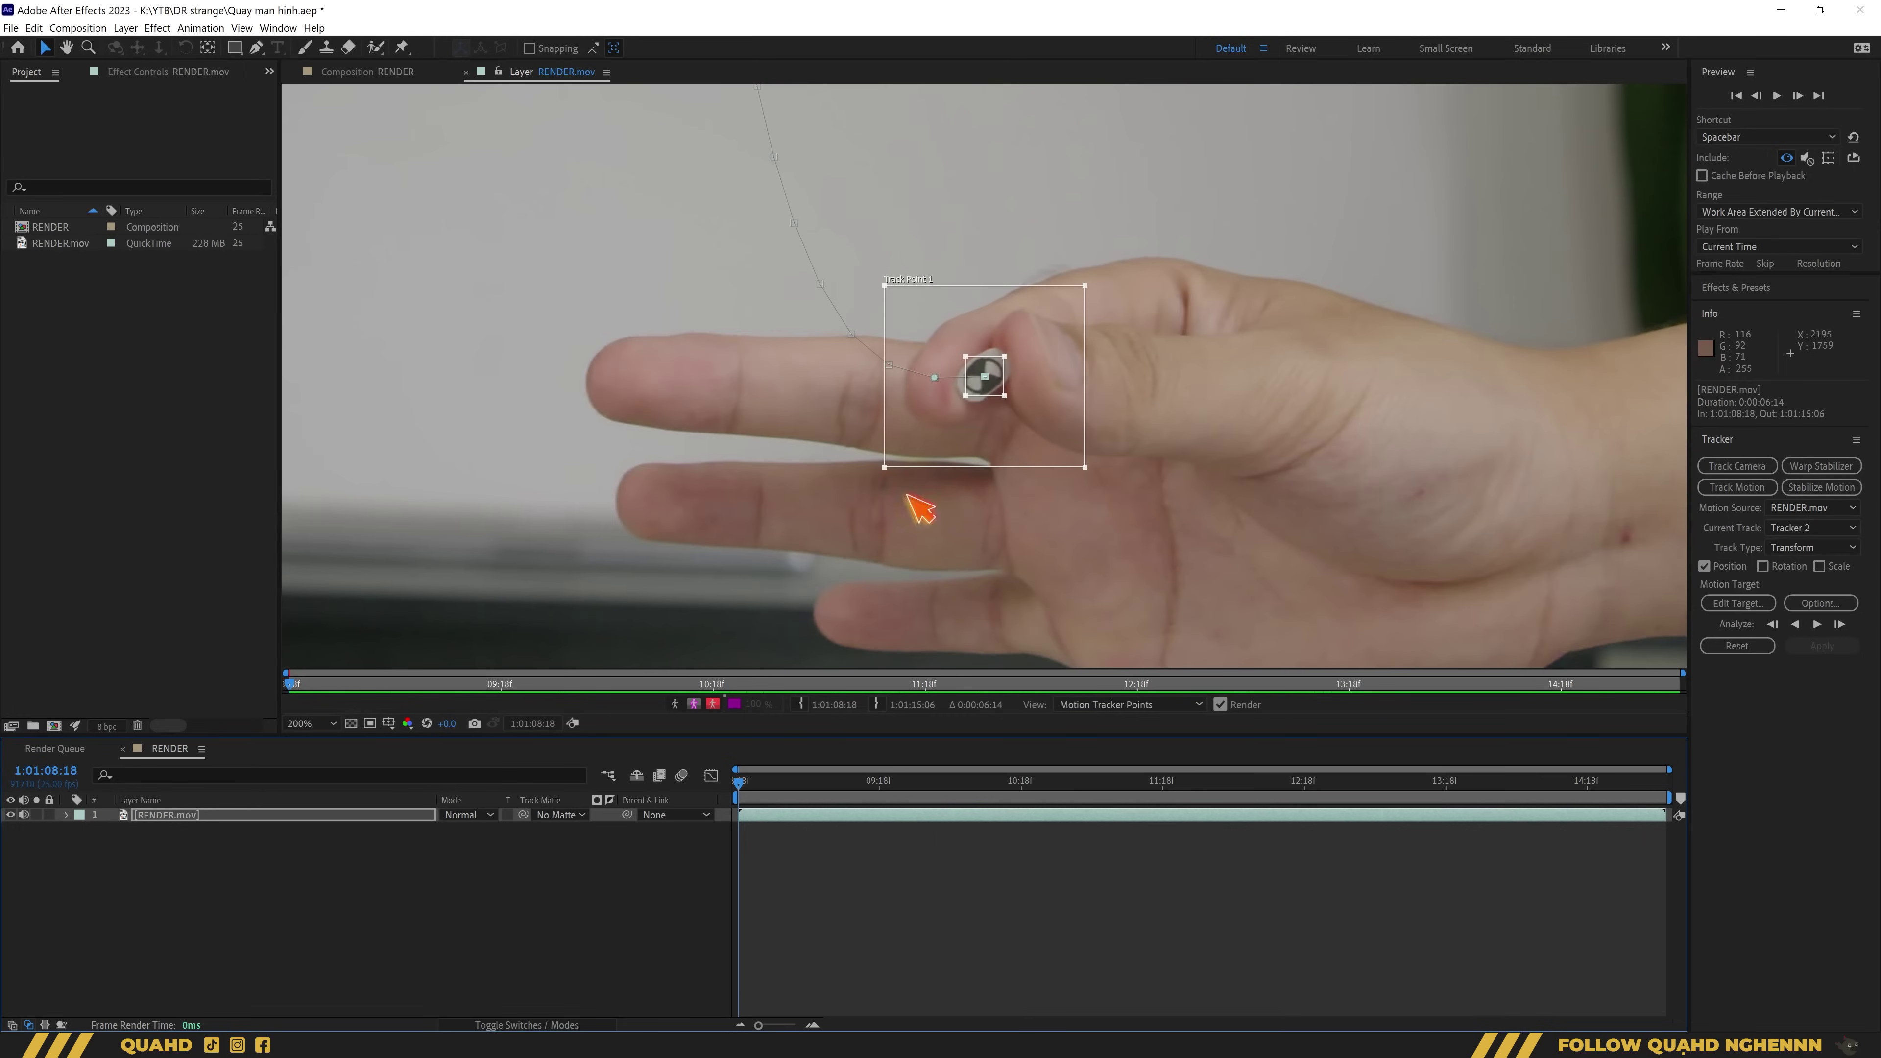
mouse_move(735, 785)
left_mouse_down()
mouse_move(792, 781)
mouse_move(729, 791)
left_mouse_up()
Enlarge the search region, re-analyze forward, and scrub to verify the fingertip track
left_click_drag(1085, 467, 1124, 510)
scroll(1007, 398, "down", 4)
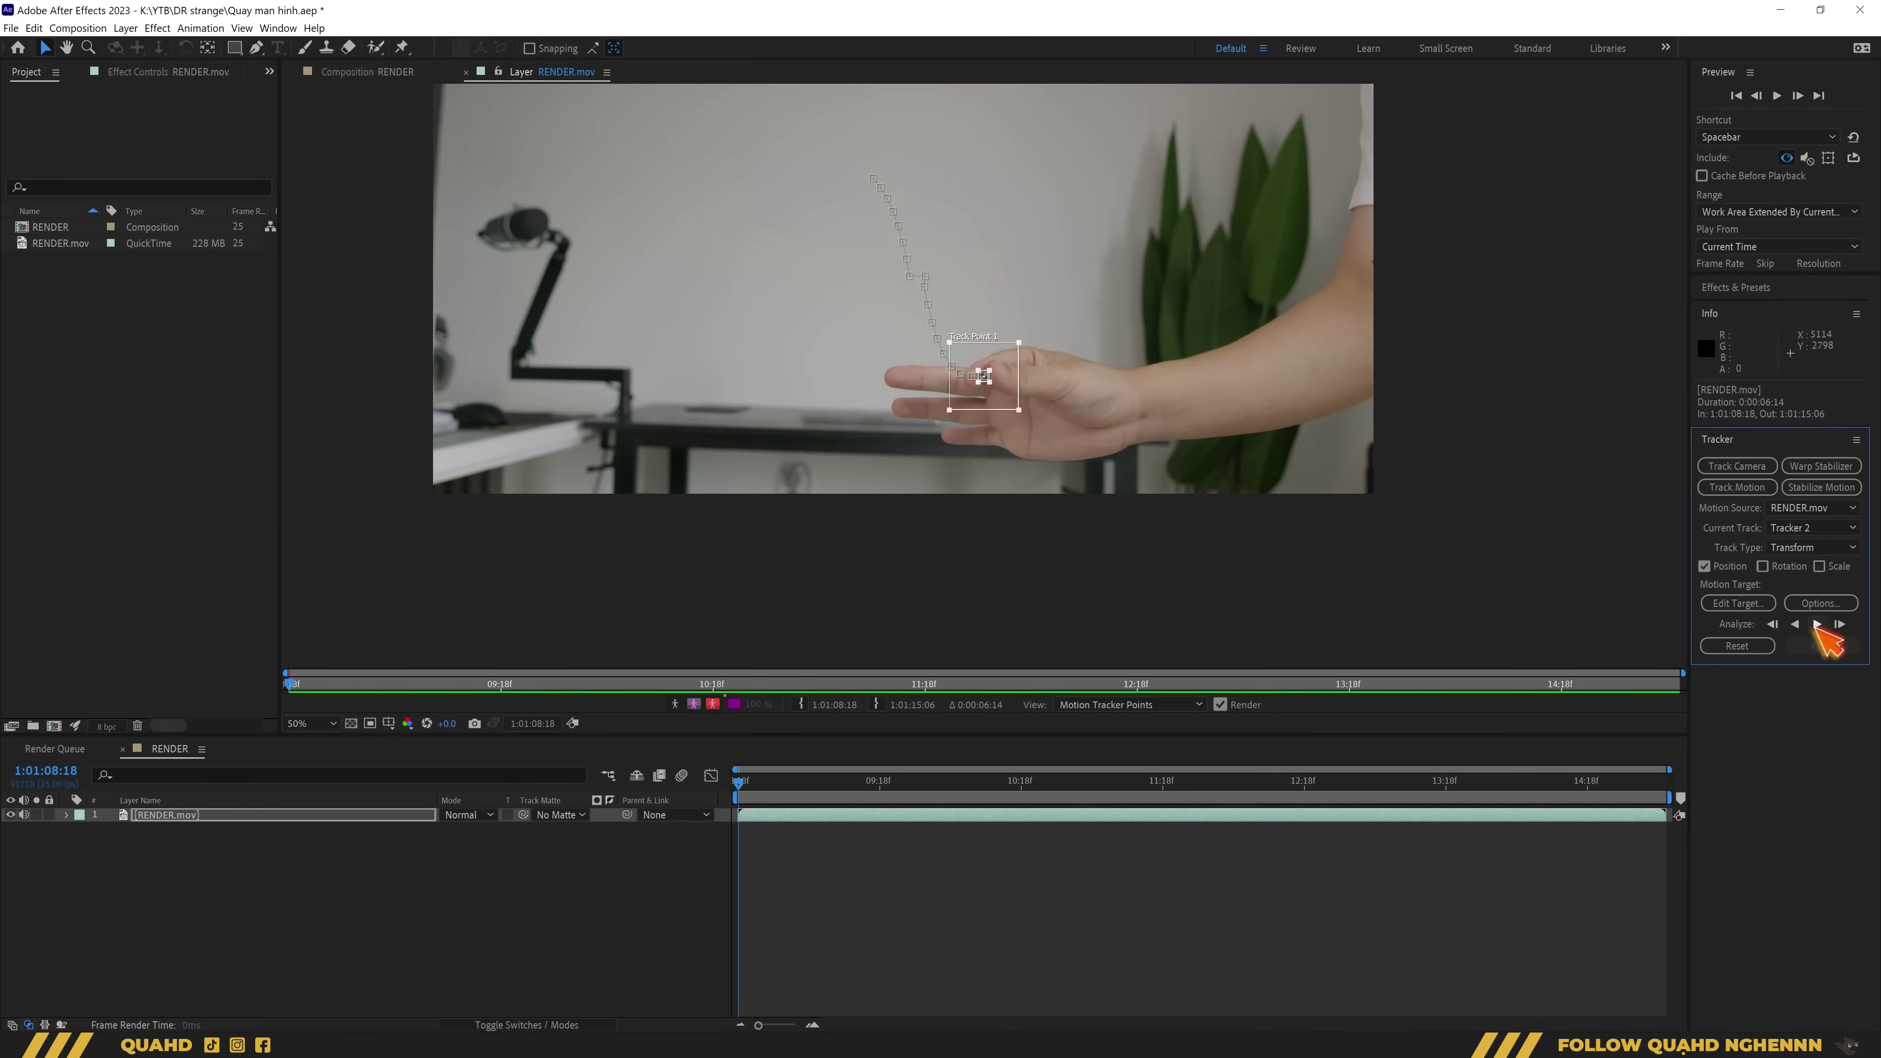
key("ctrl+alt+Page_Down")
key("shift+slash")
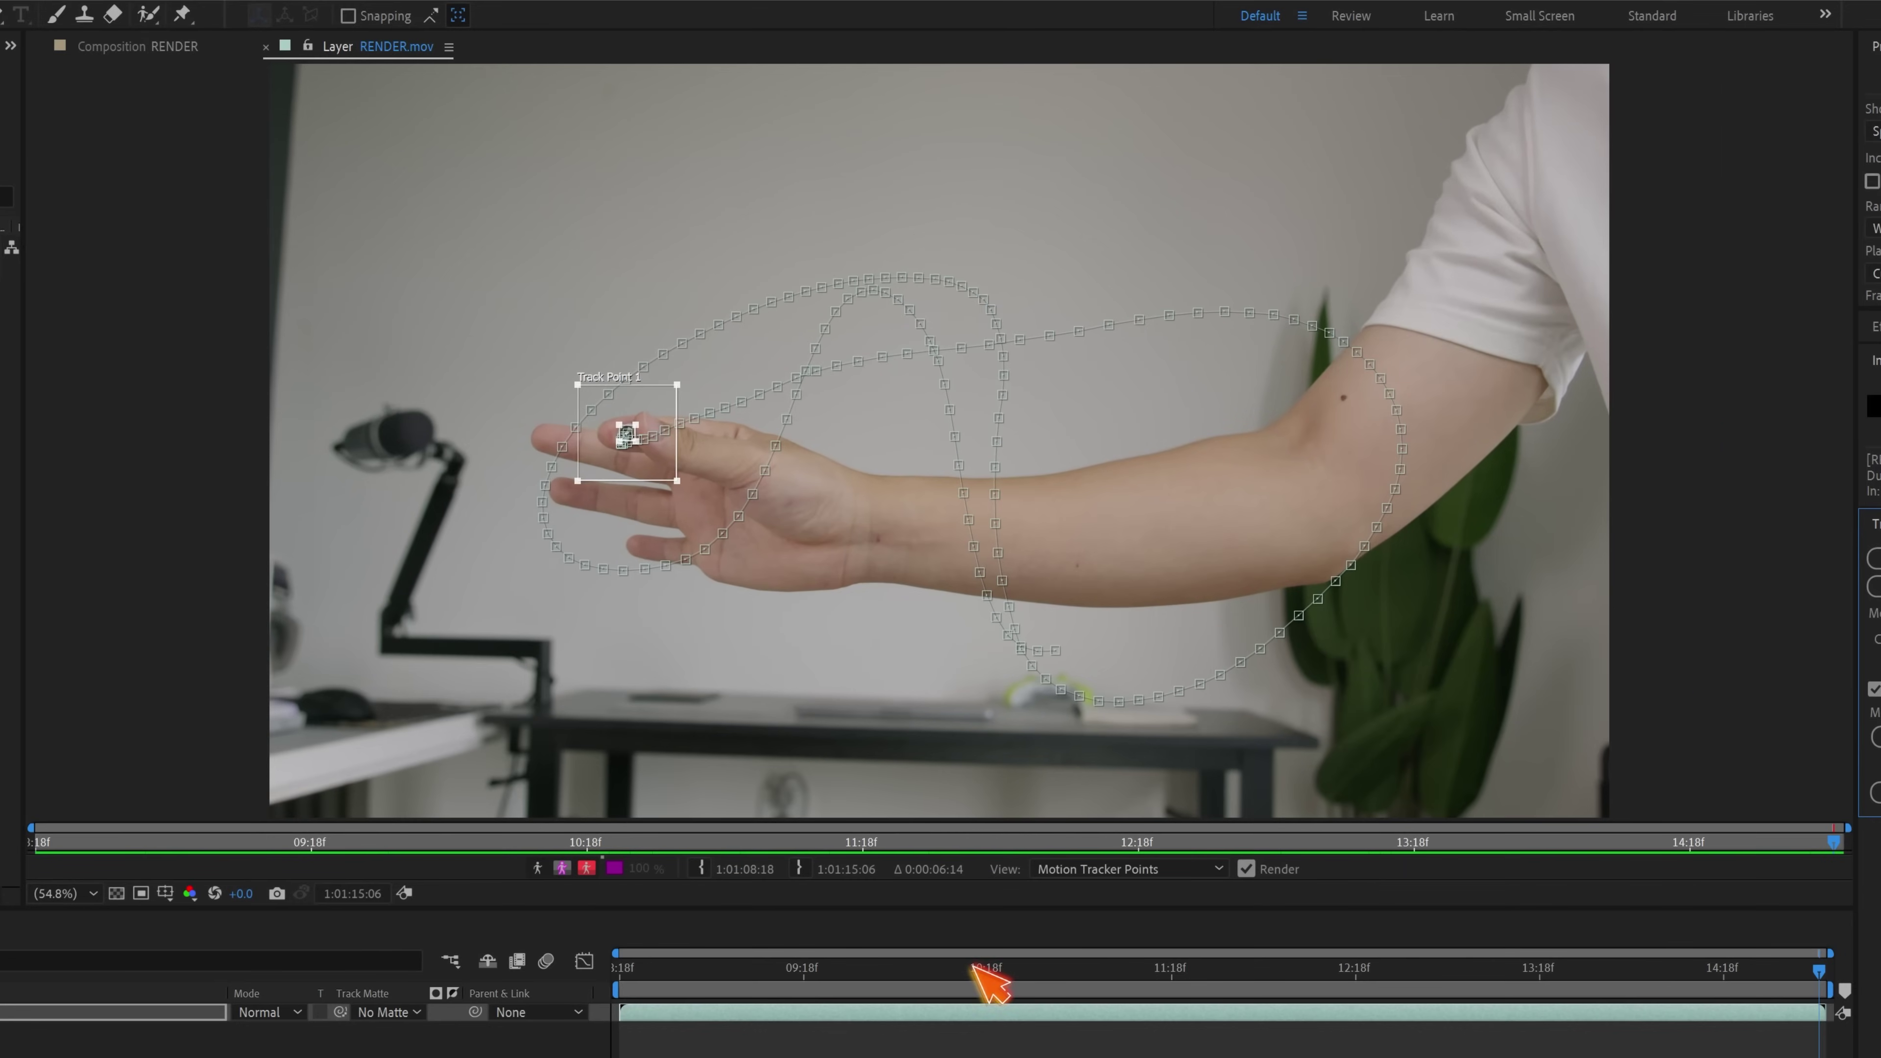
left_click_drag(1011, 778, 844, 782)
left_click_drag(758, 975, 587, 965)
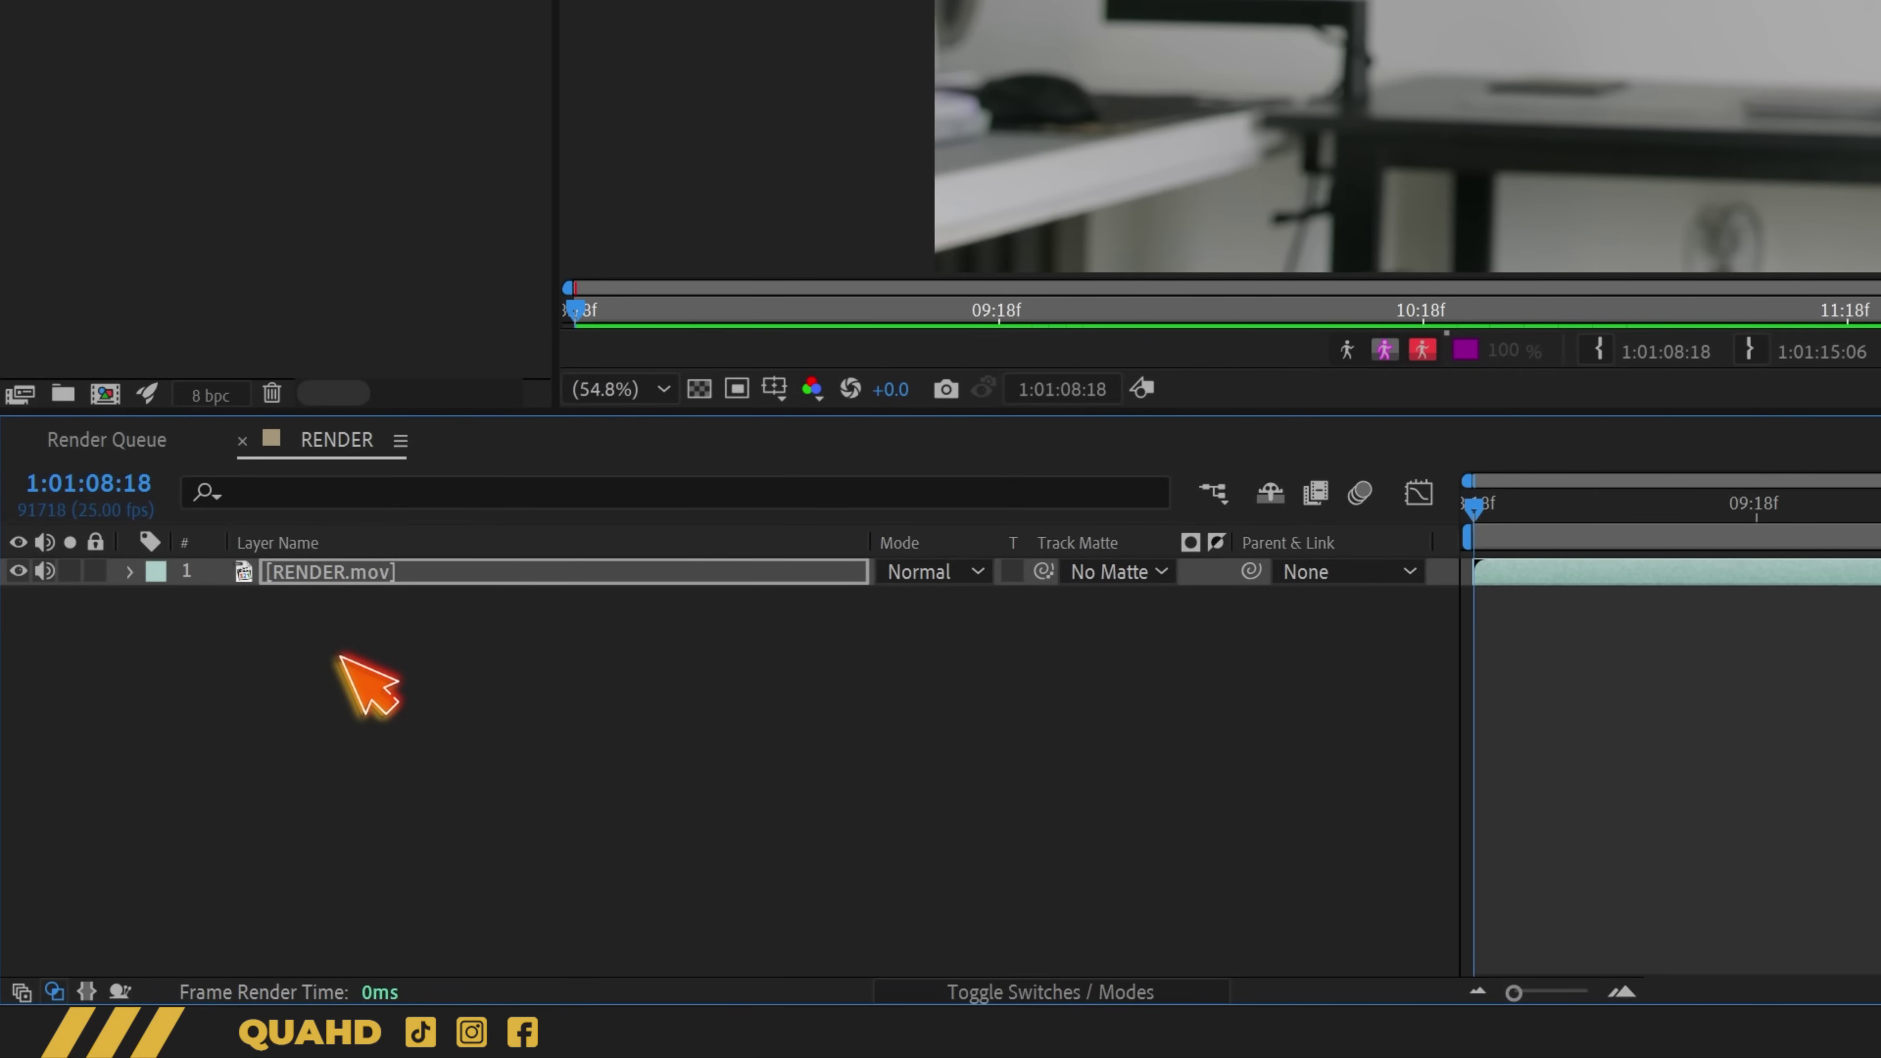
Add a new Null Object layer, Null 1, to the RENDER composition
left_click(348, 658)
right_click(363, 649)
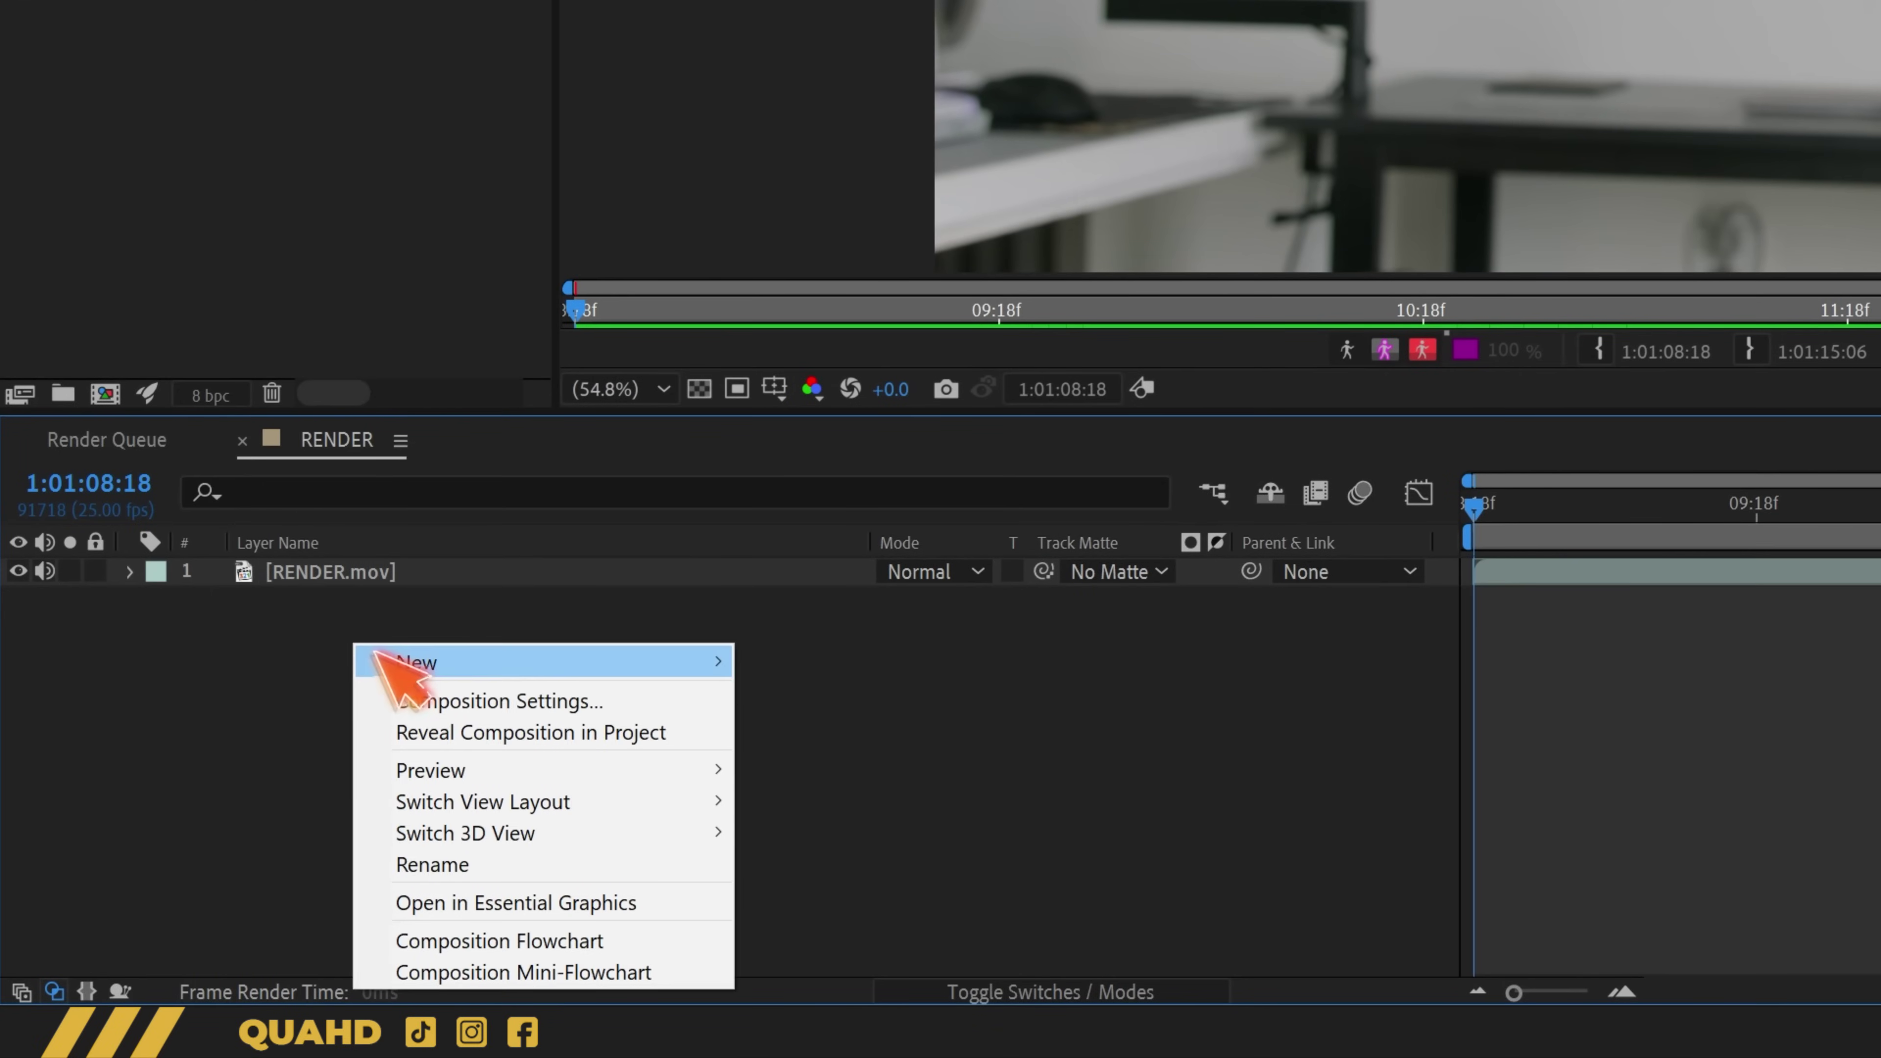
mouse_move(376, 652)
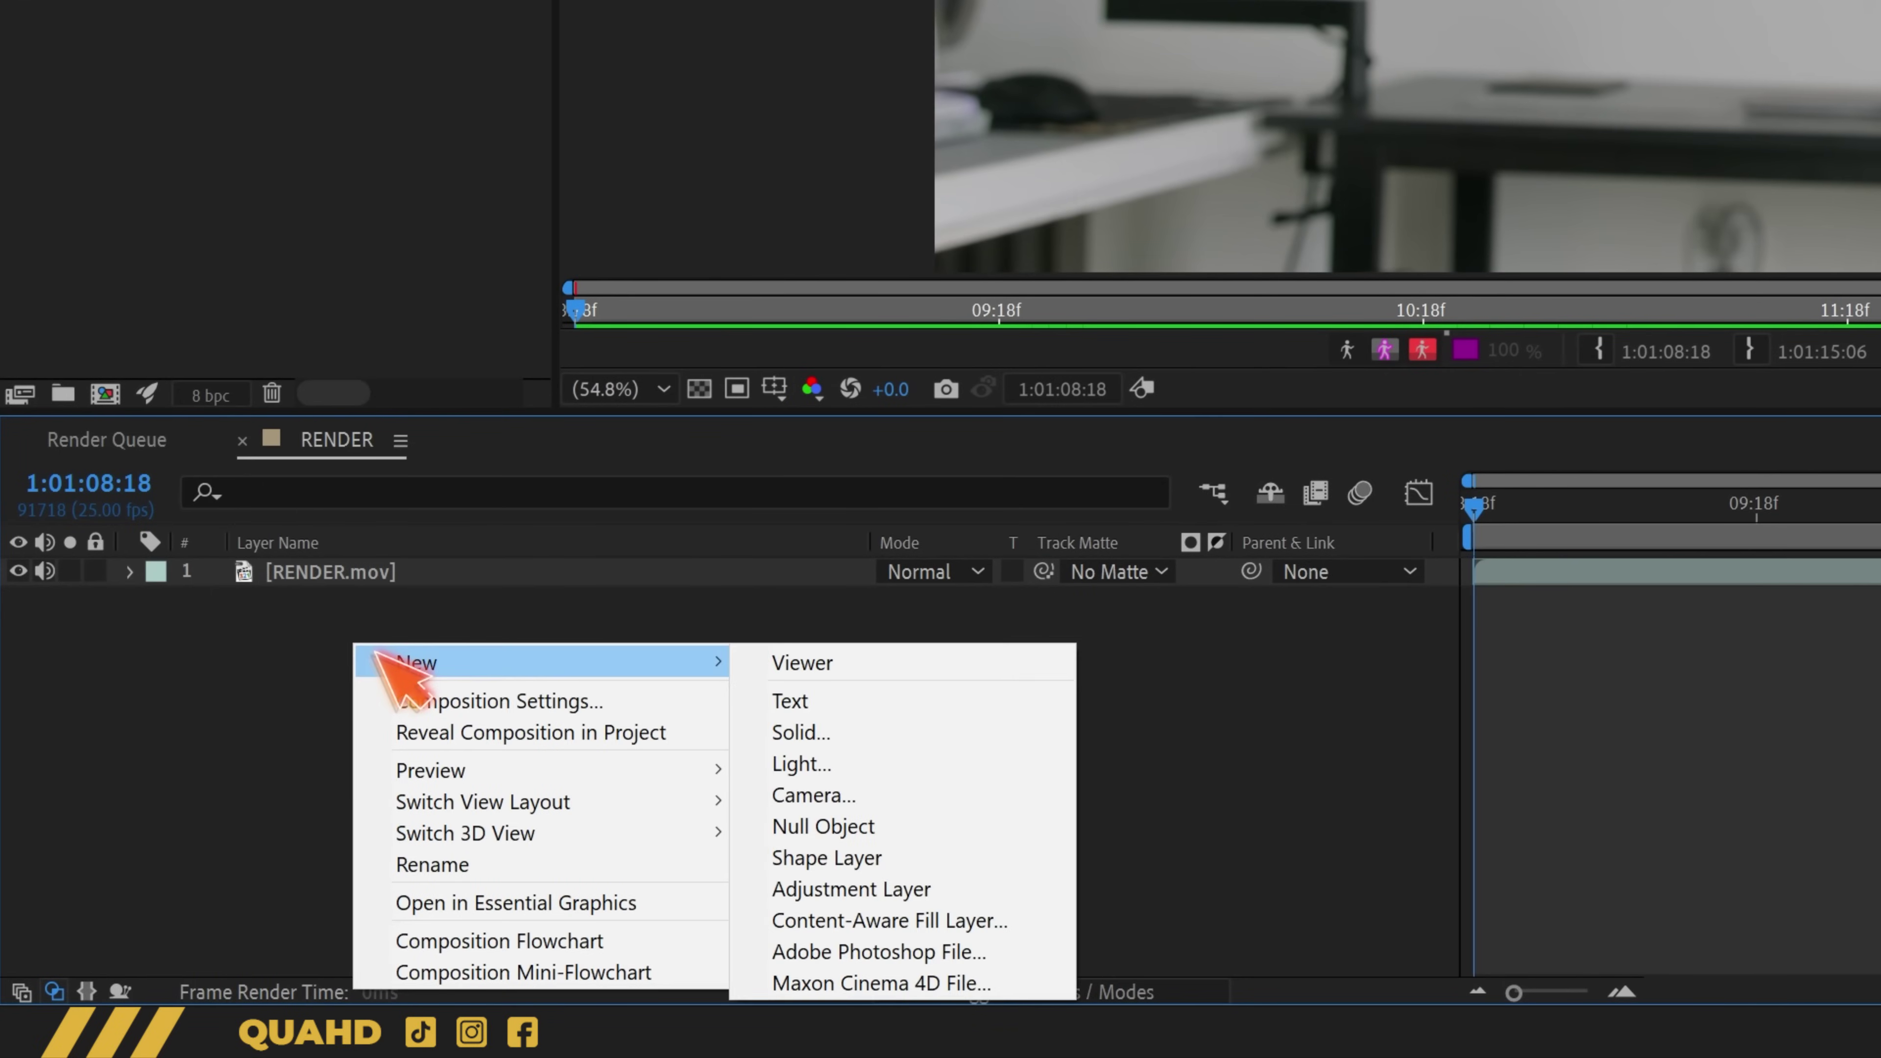
left_click(891, 829)
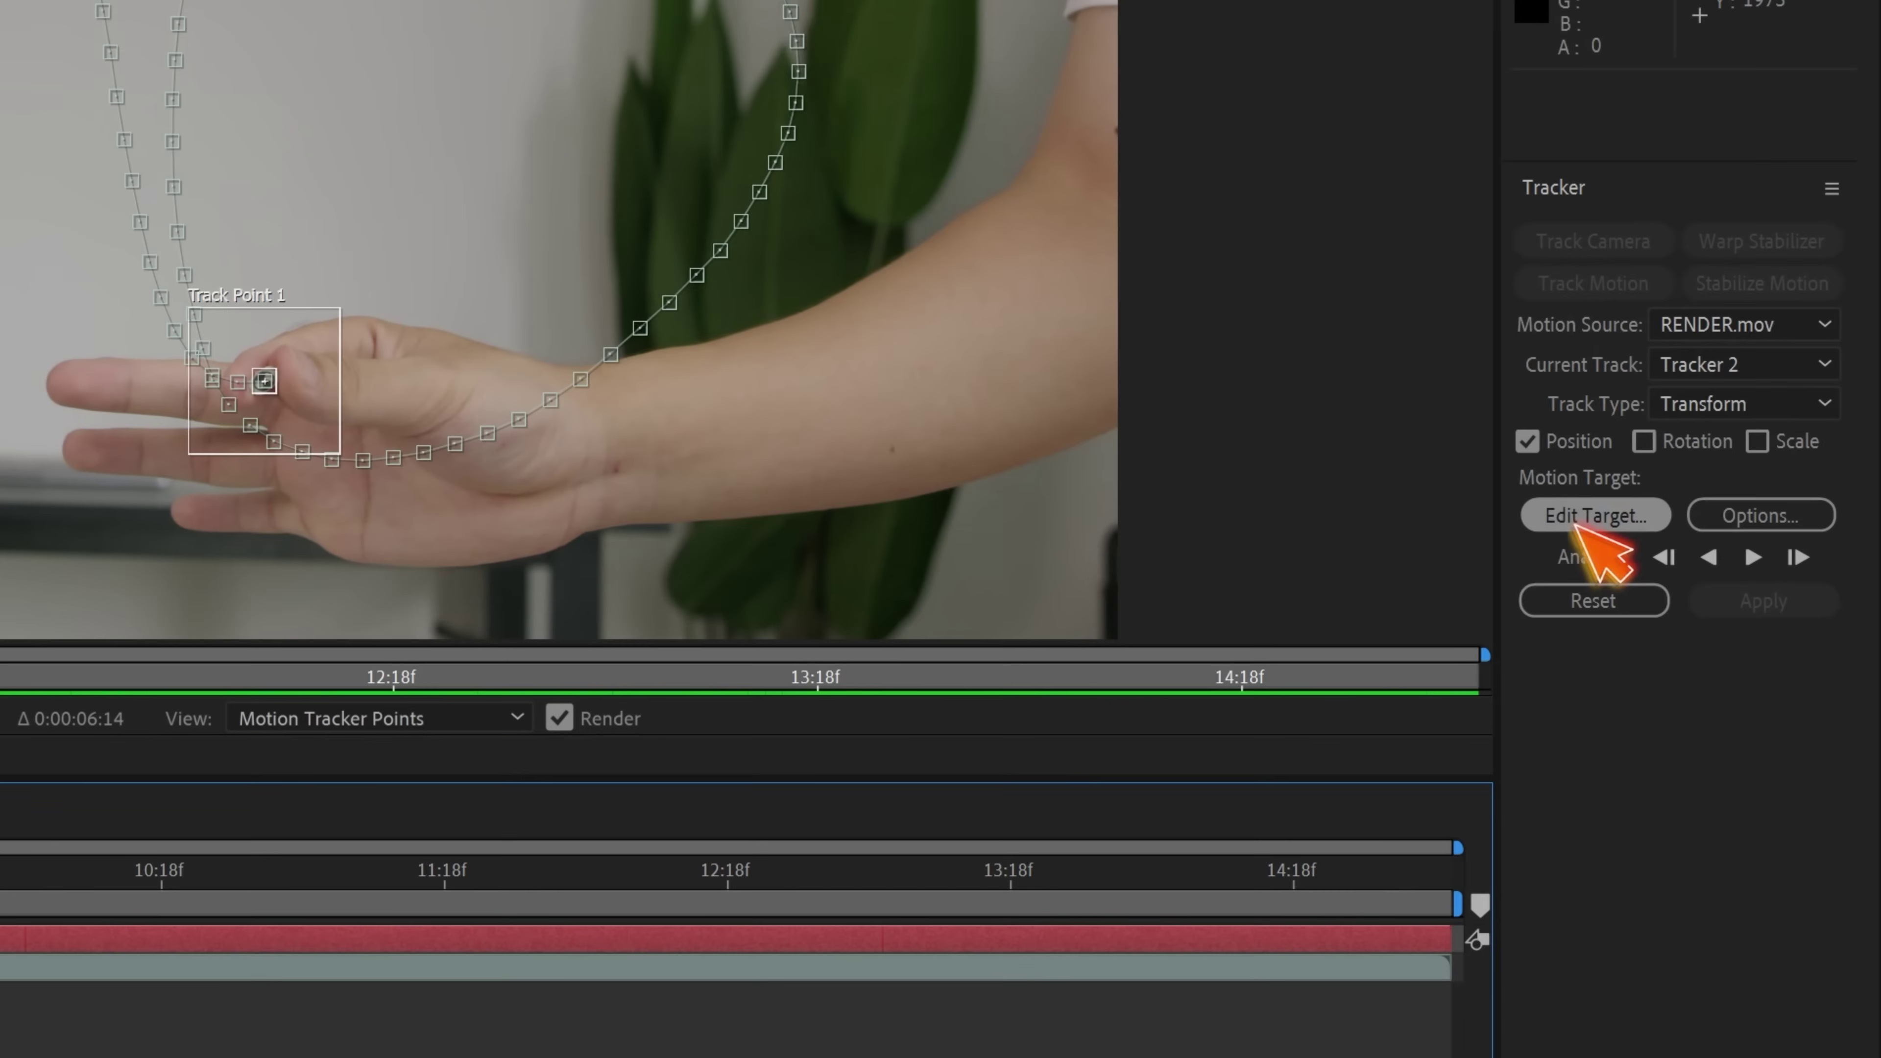
Set 1. Null 1 as the tracker's motion target
left_click(1584, 519)
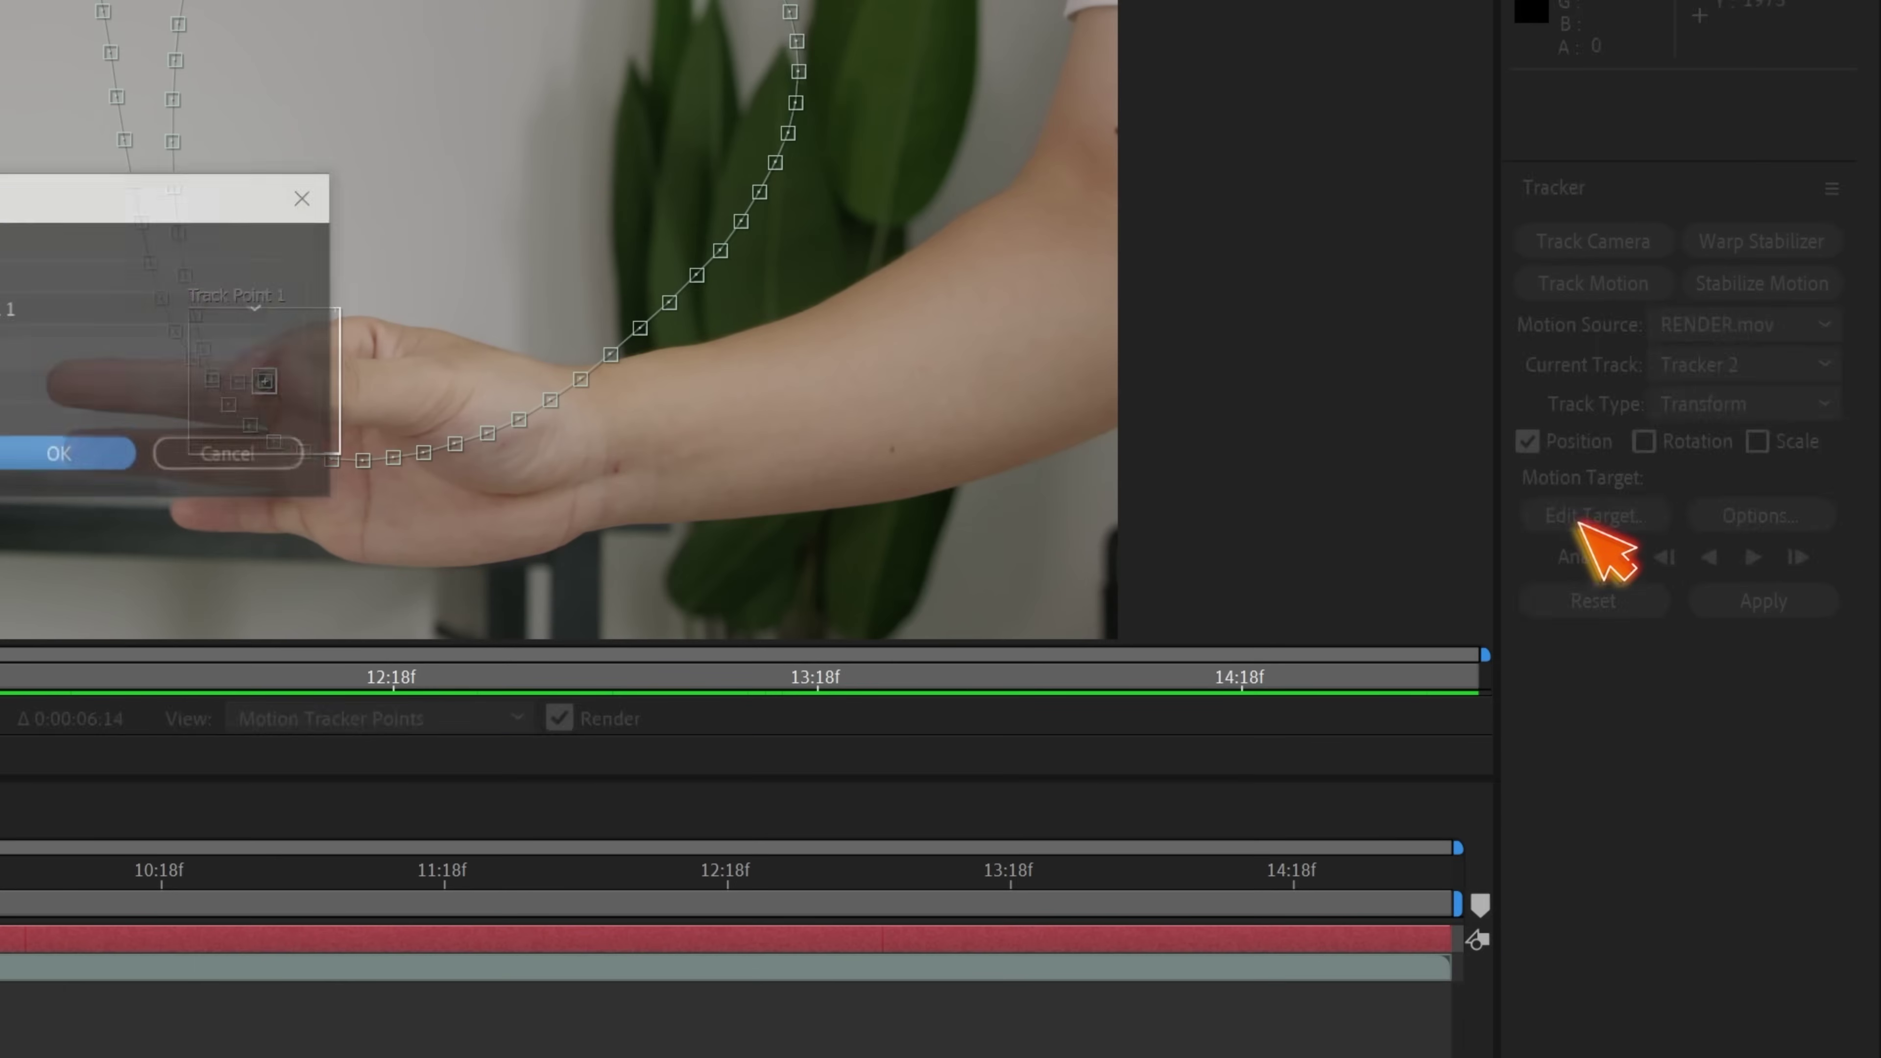
left_click(1052, 474)
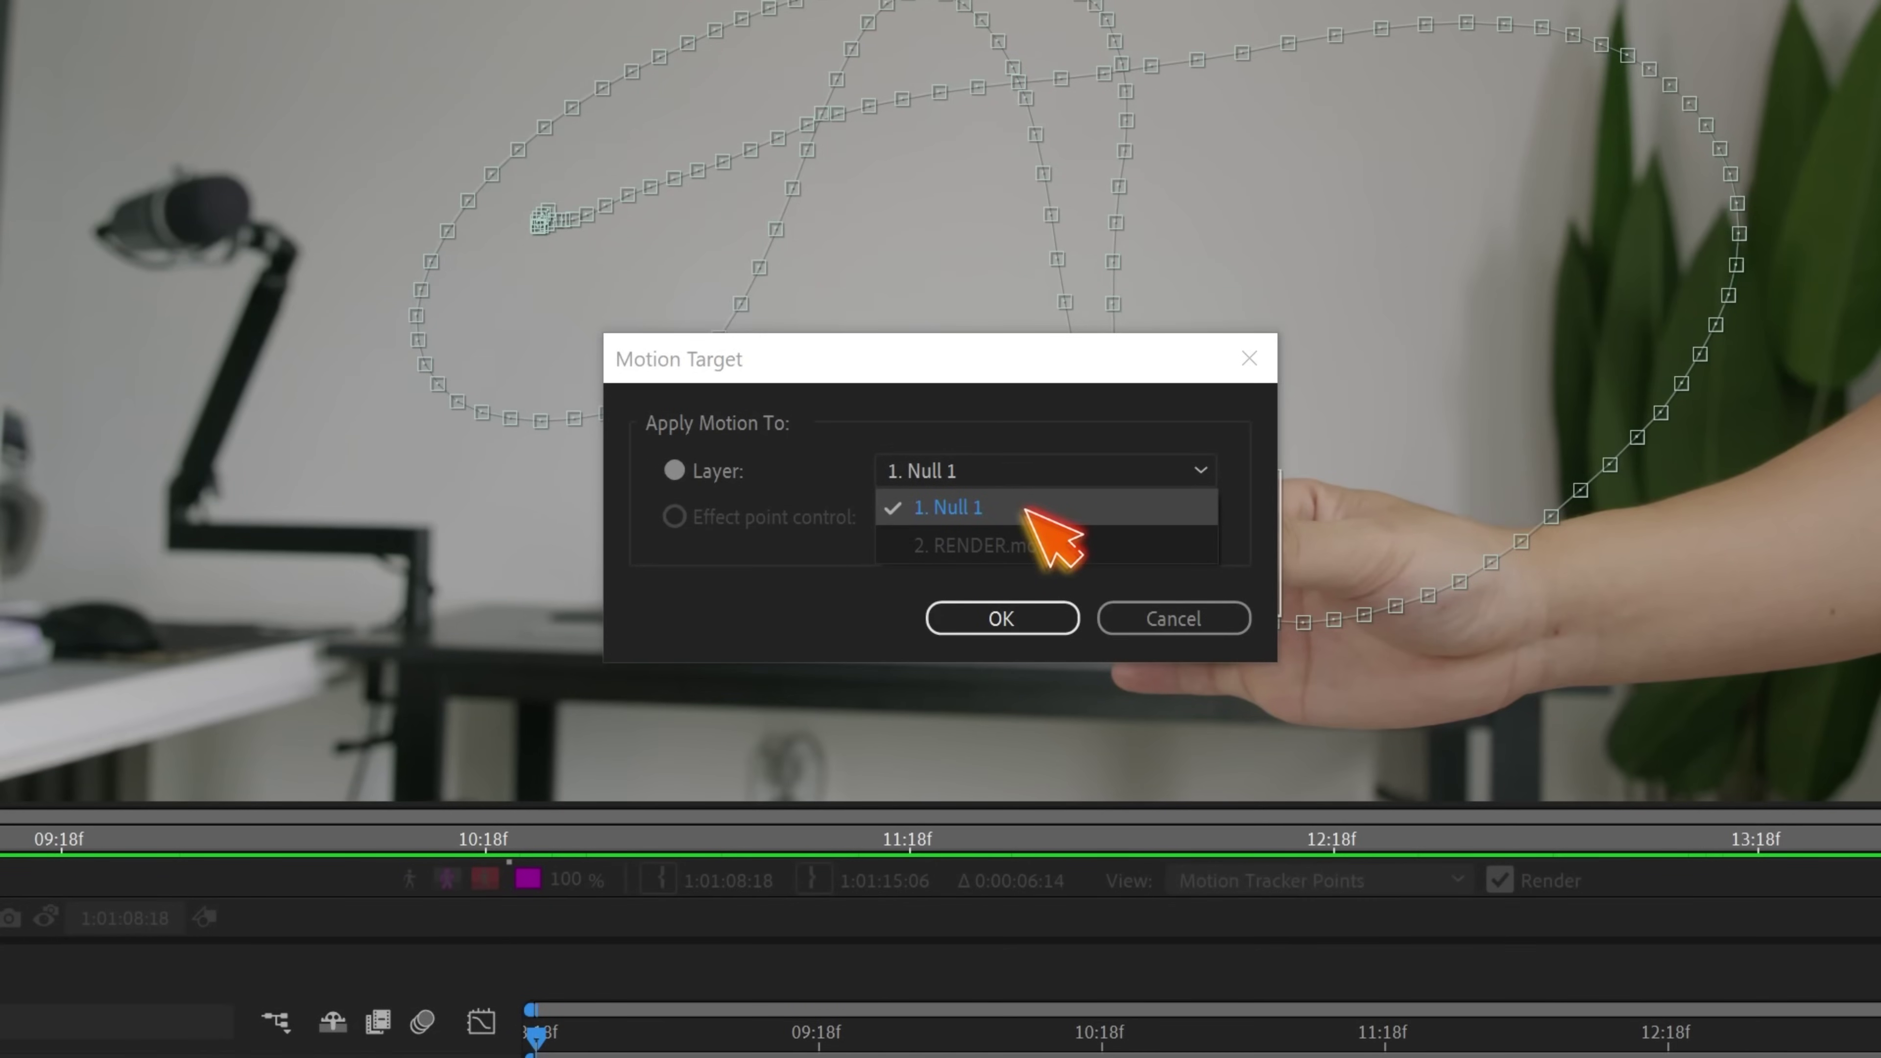
left_click(1026, 510)
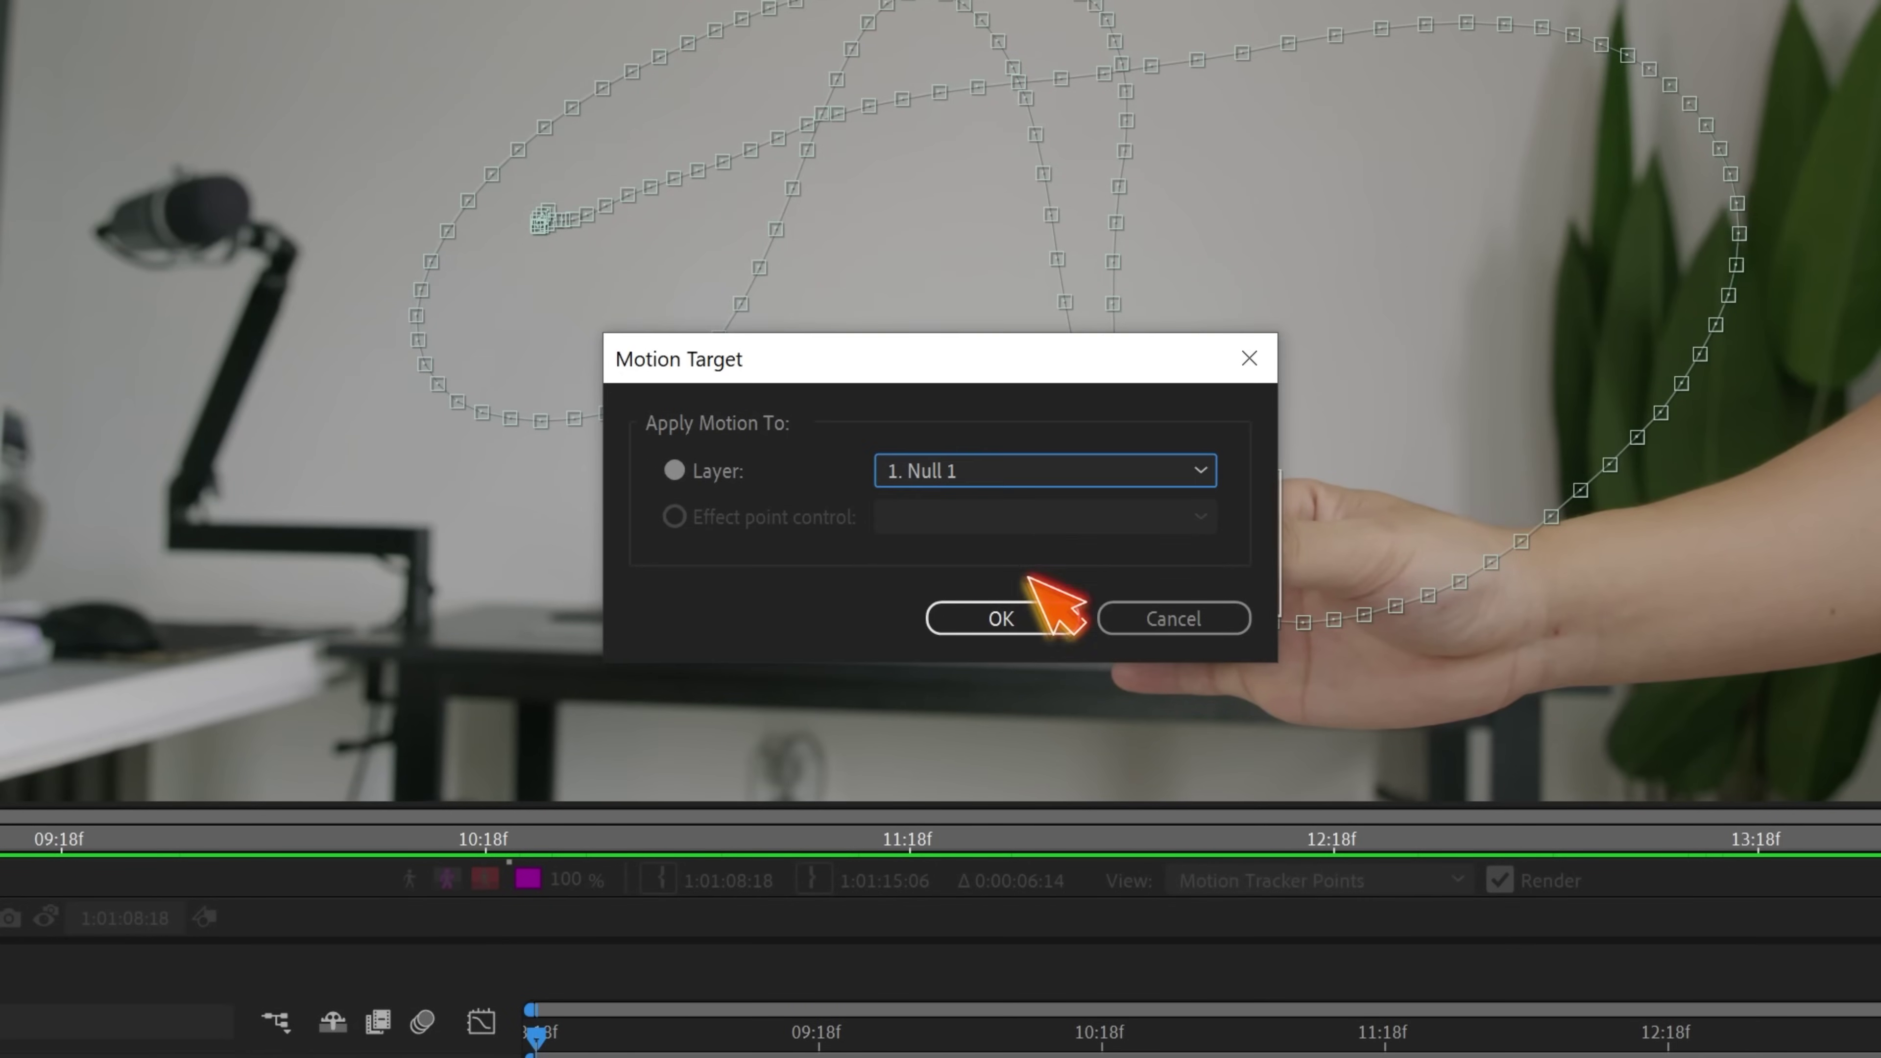
left_click(1036, 618)
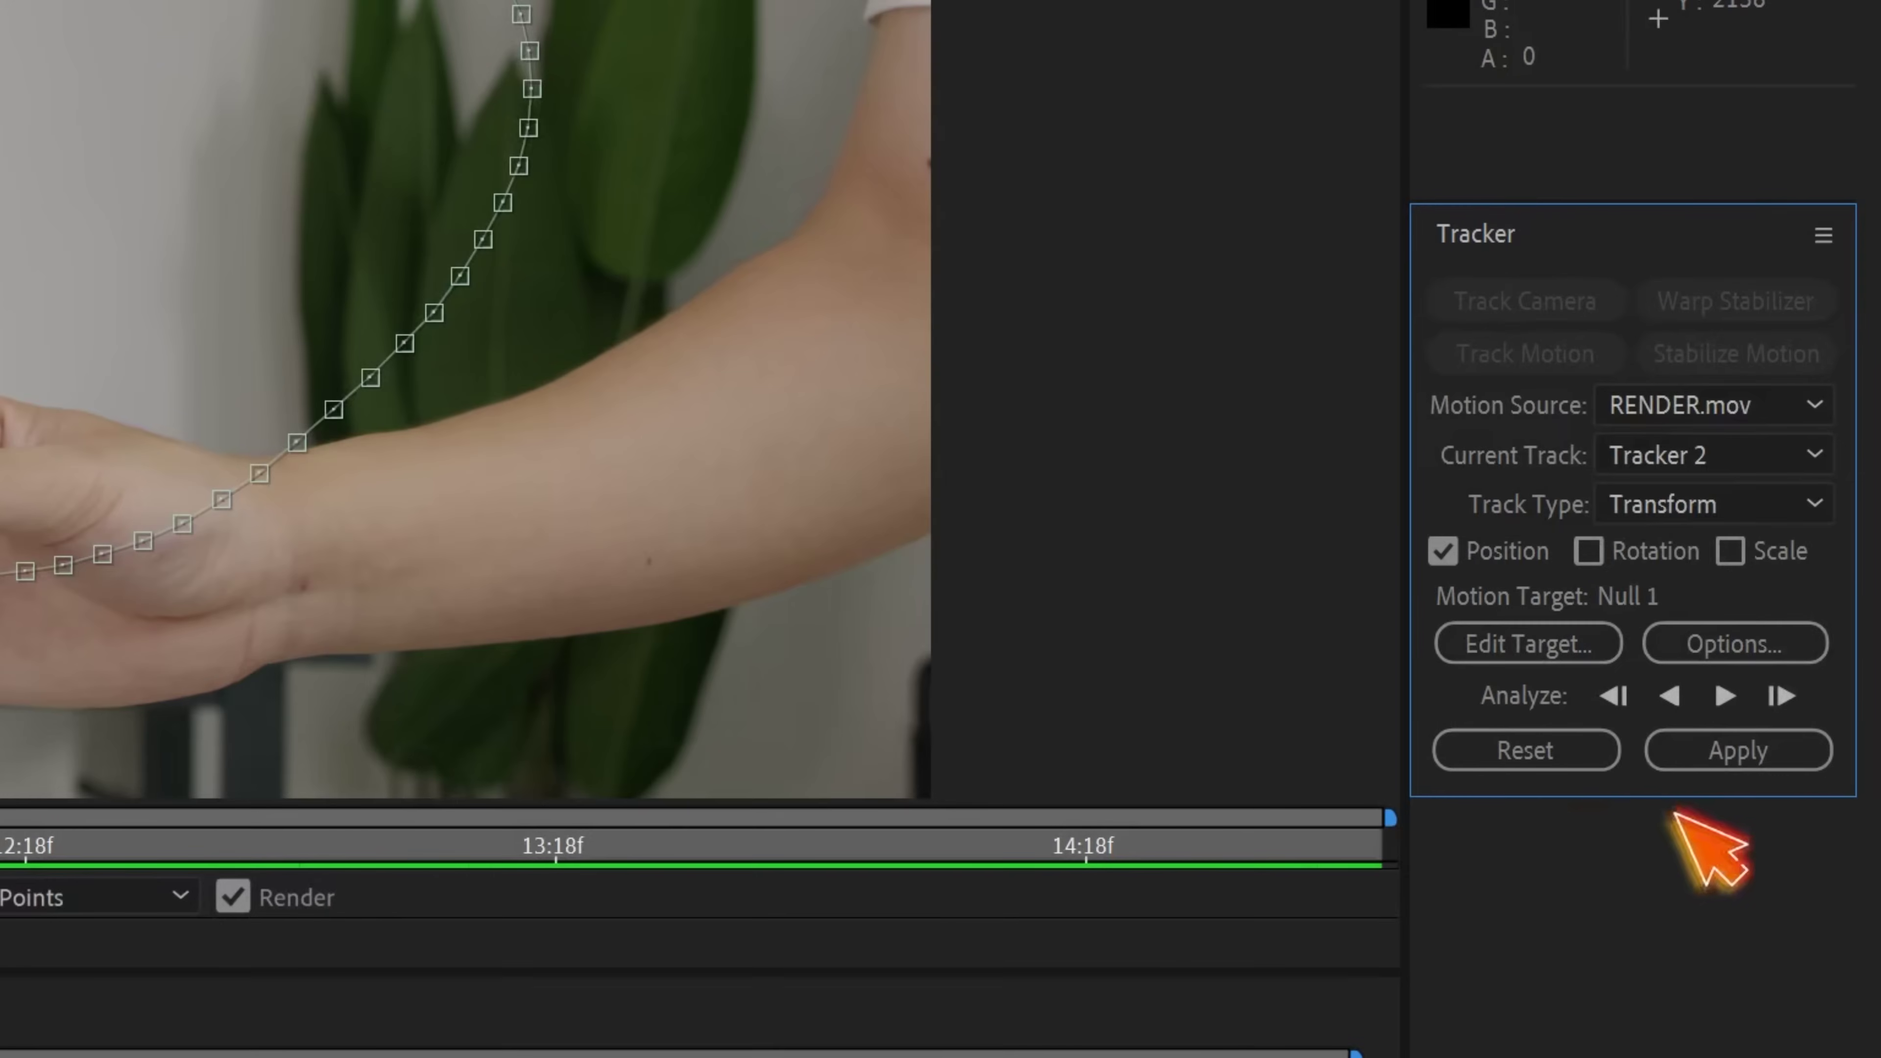
Apply the fingertip track to Null 1 with Apply Dimensions set to X and Y
left_click(1729, 765)
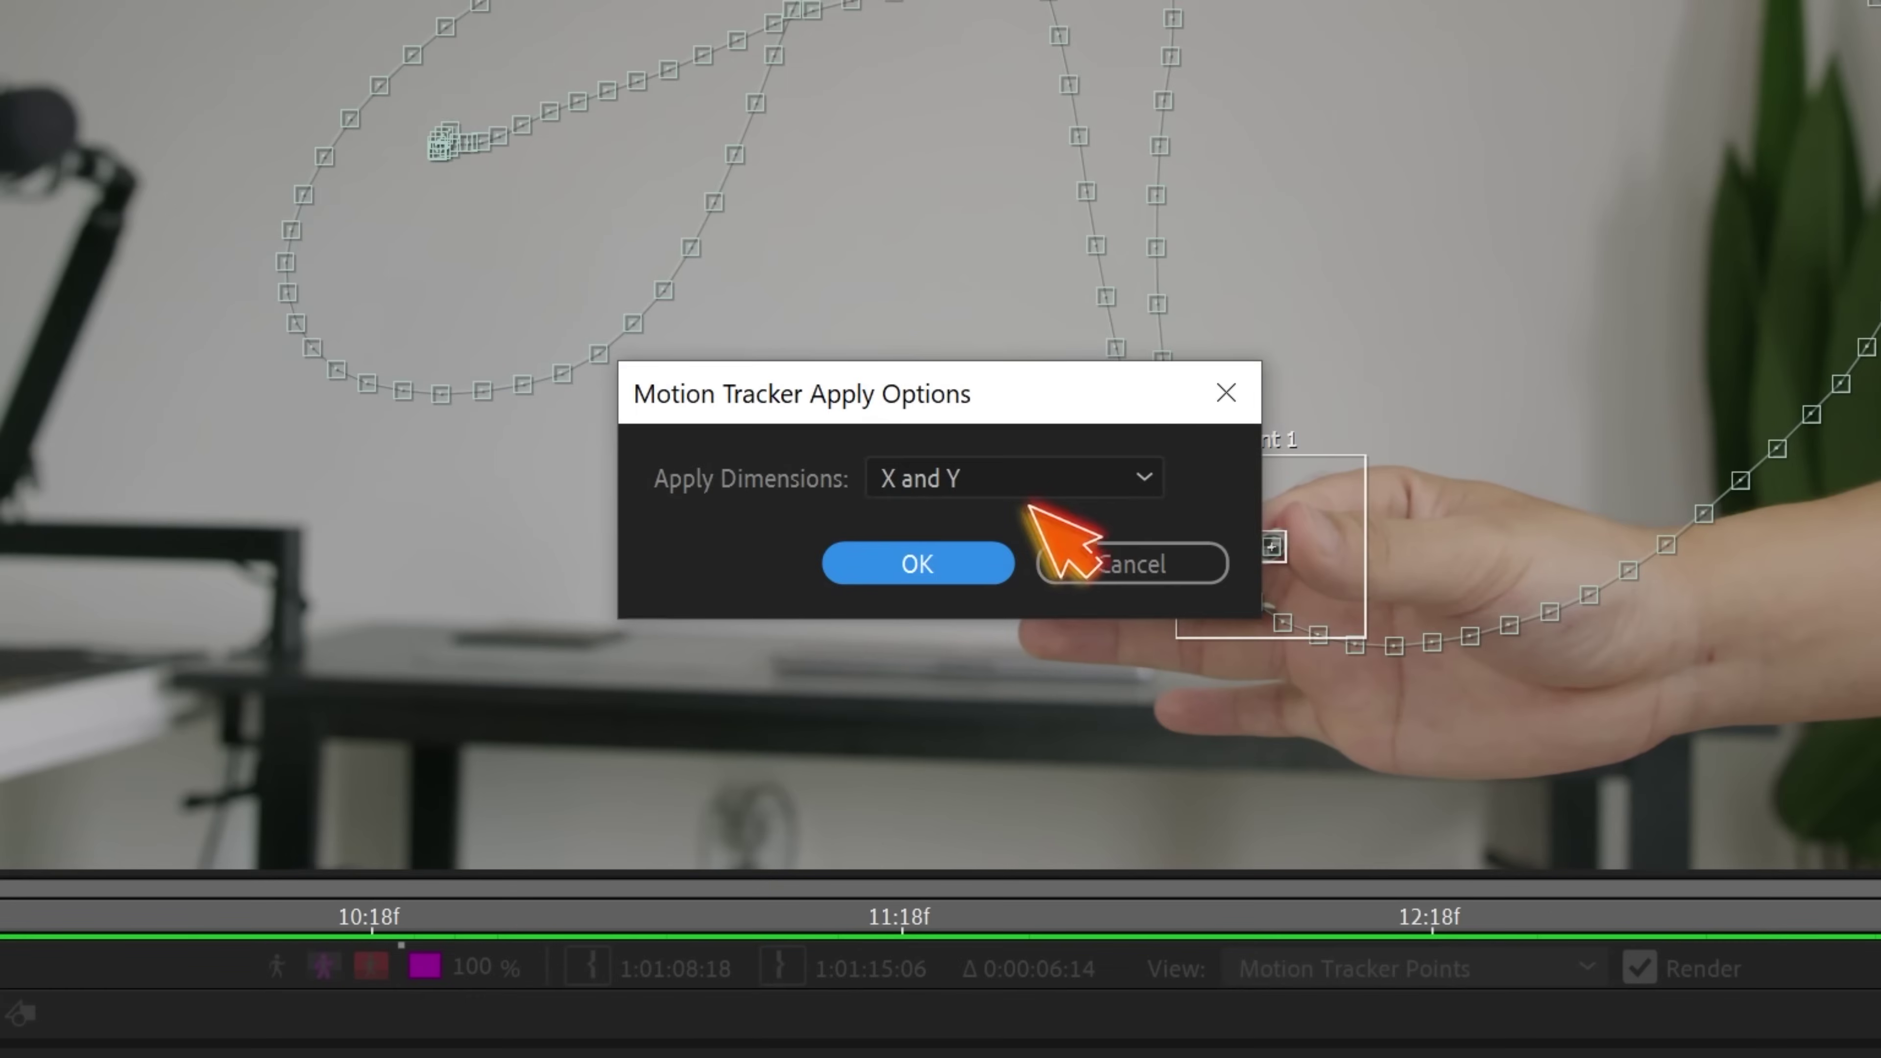
left_click(1036, 490)
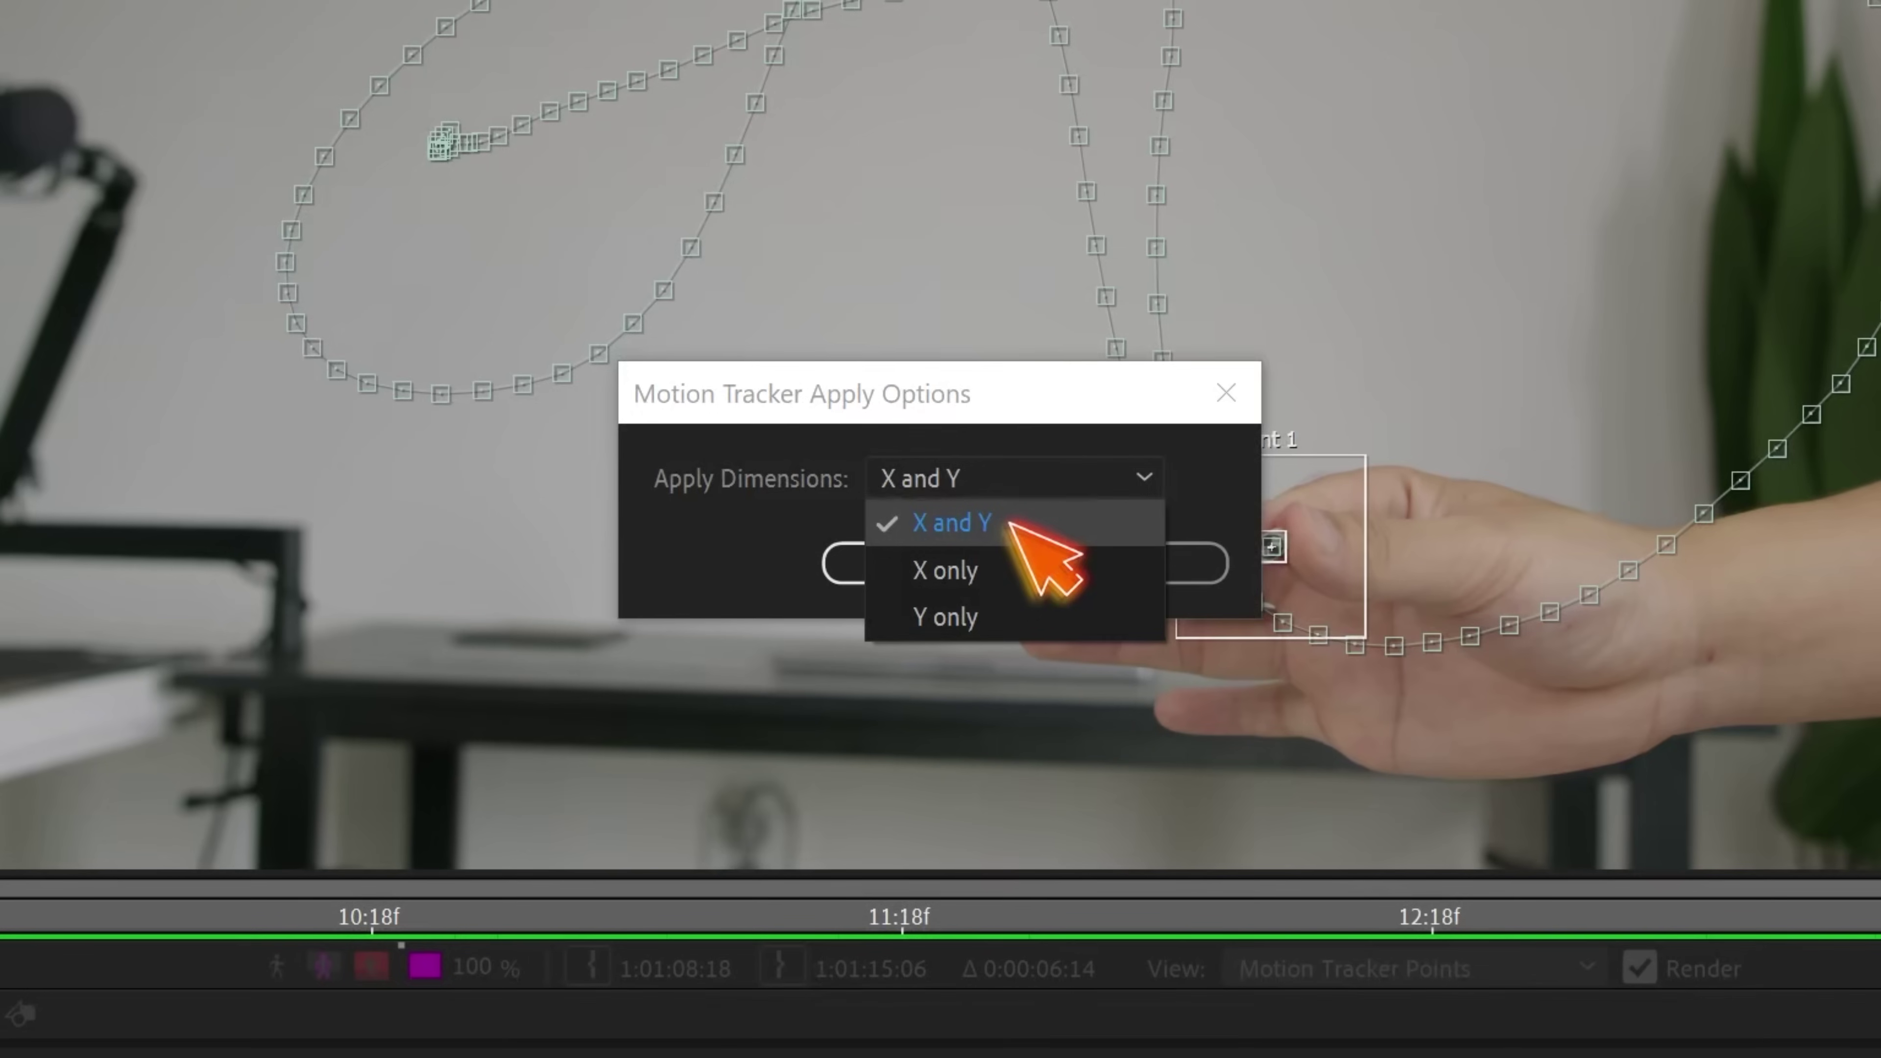
left_click(1011, 522)
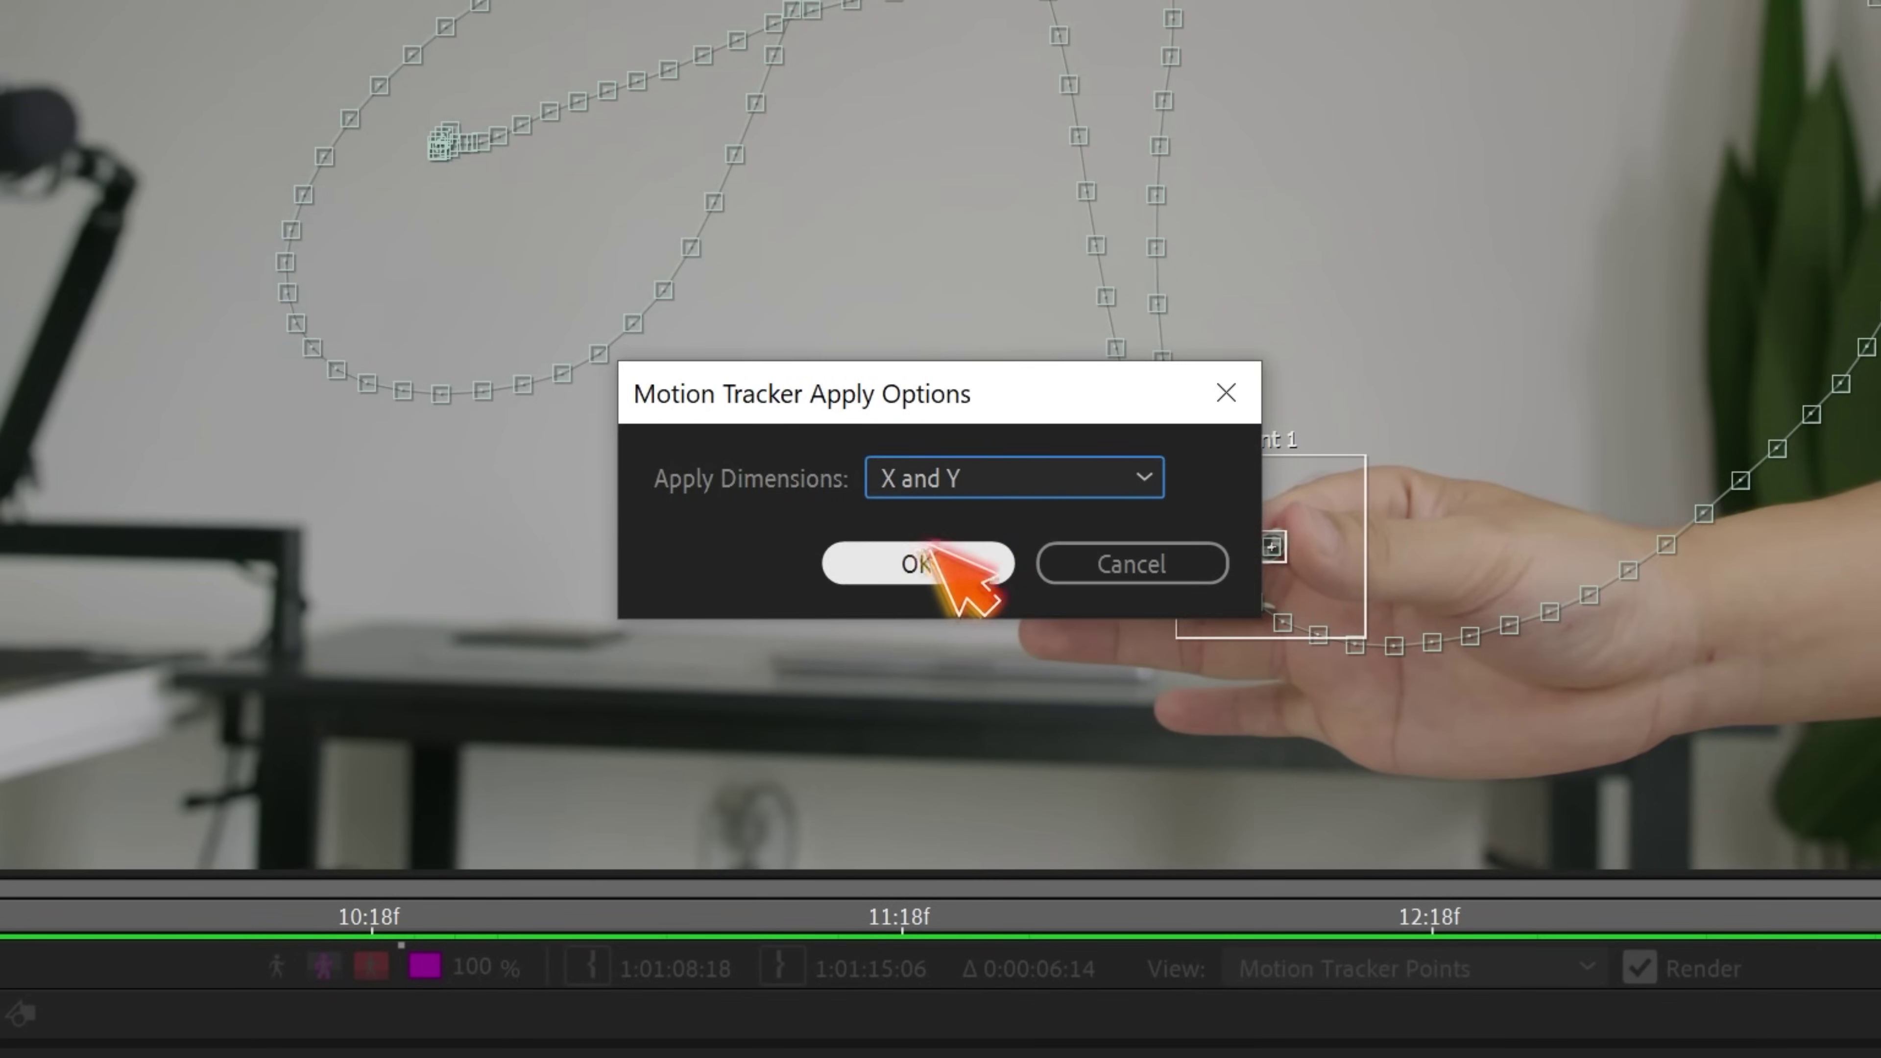
left_click(934, 552)
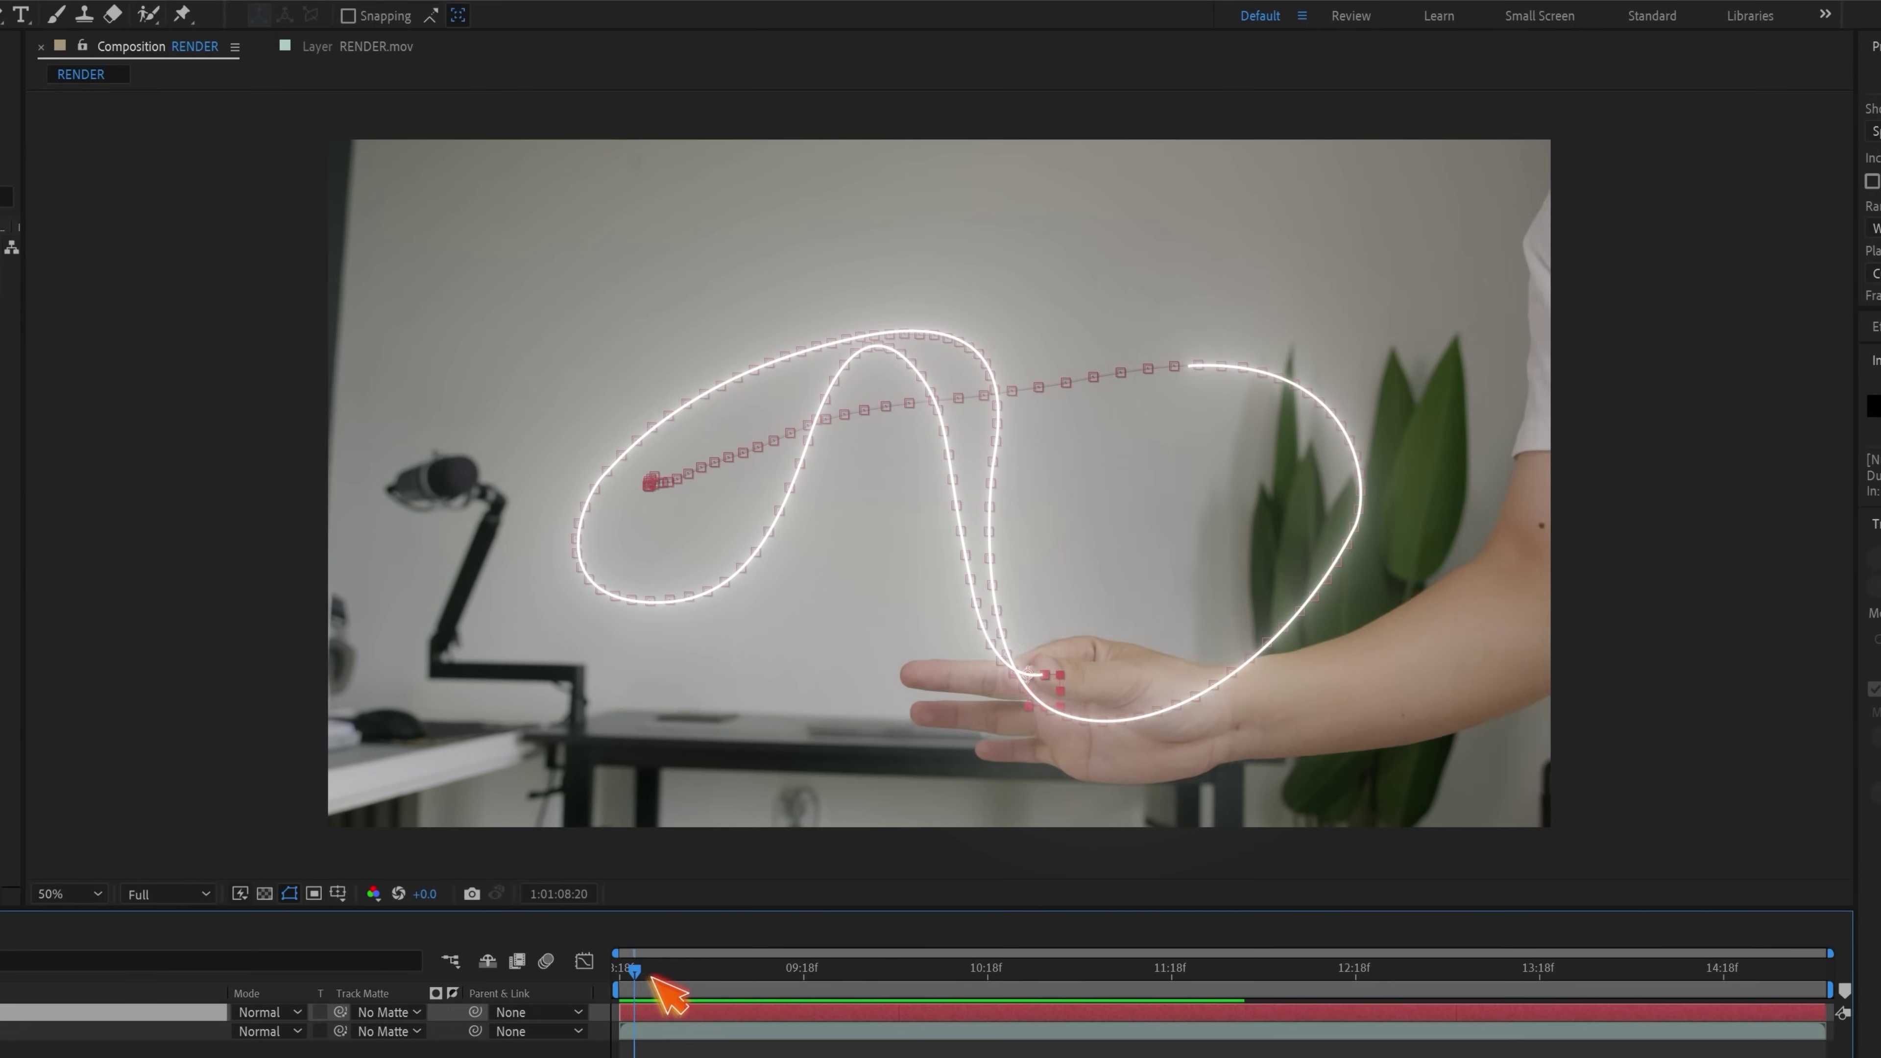
Check the tracked null across frames, then add a full-size 3840×2160 dark gray solid
left_click_drag(741, 784, 847, 787)
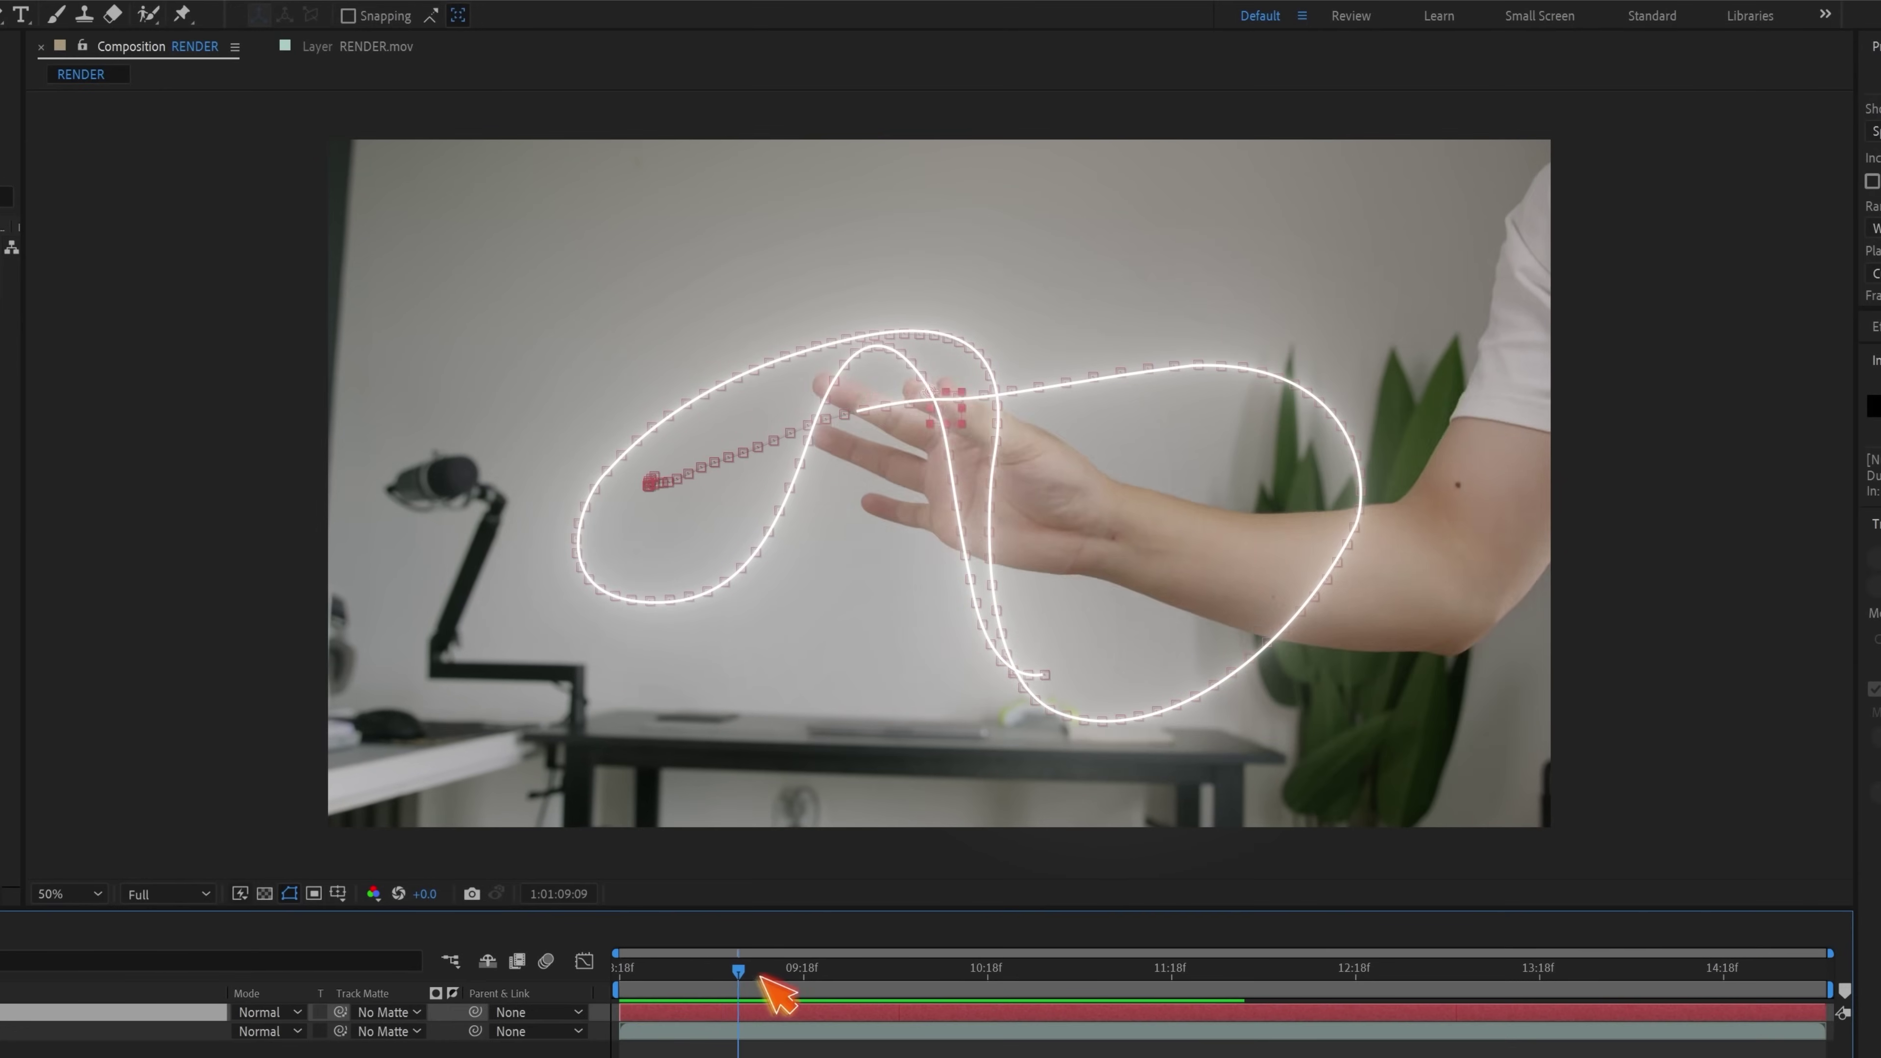
left_click_drag(762, 978, 1730, 1000)
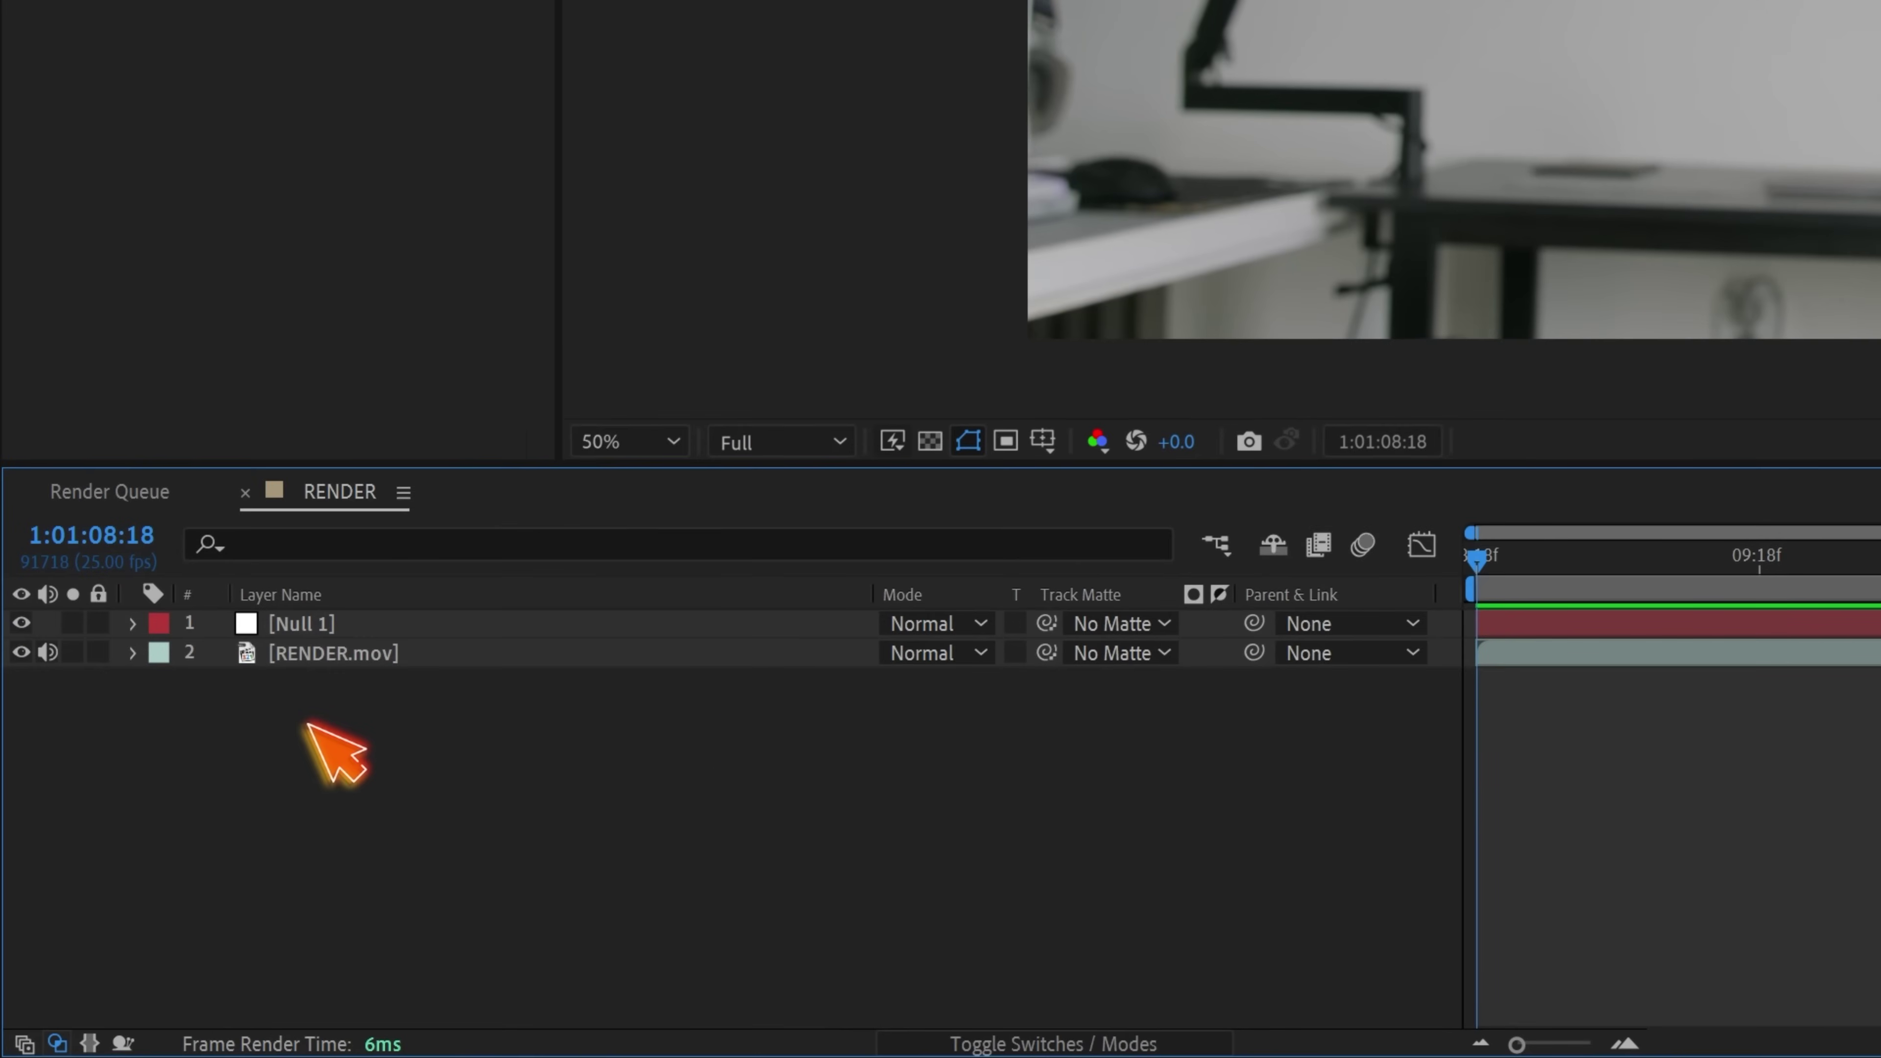
right_click(155, 865)
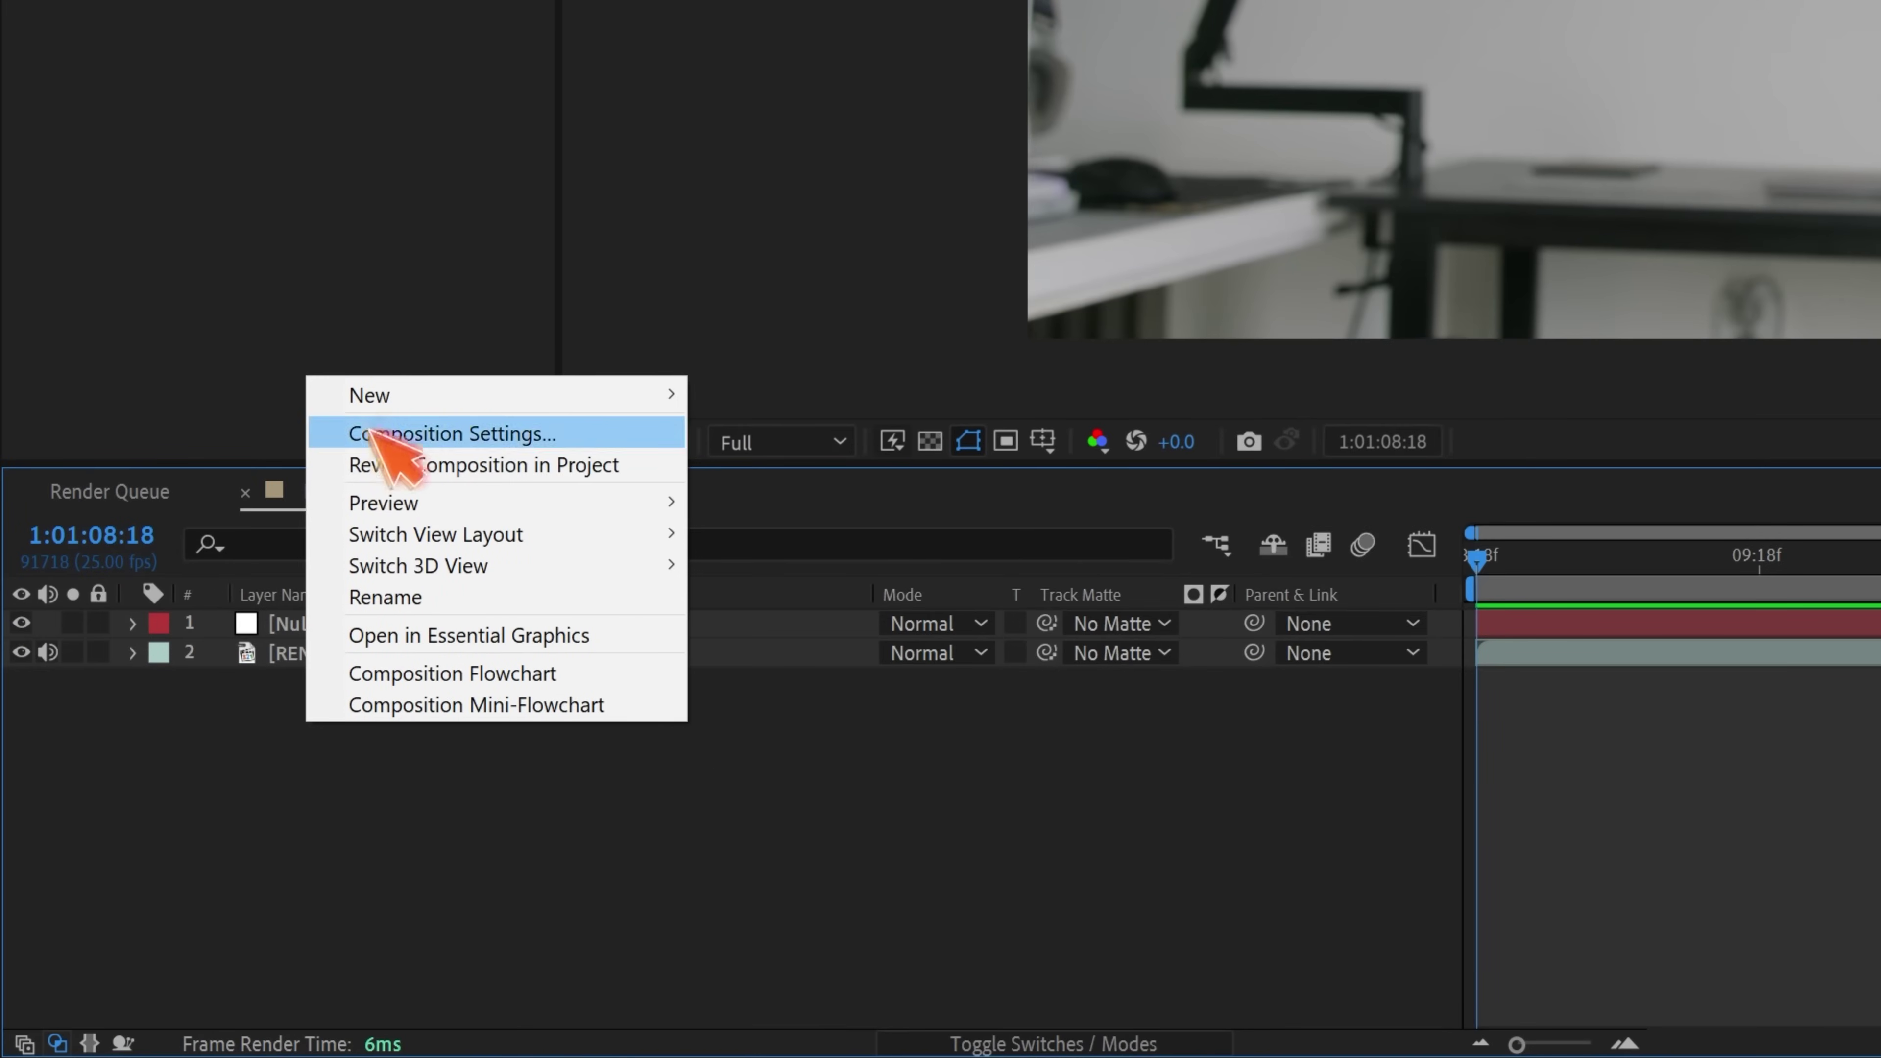
mouse_move(383, 394)
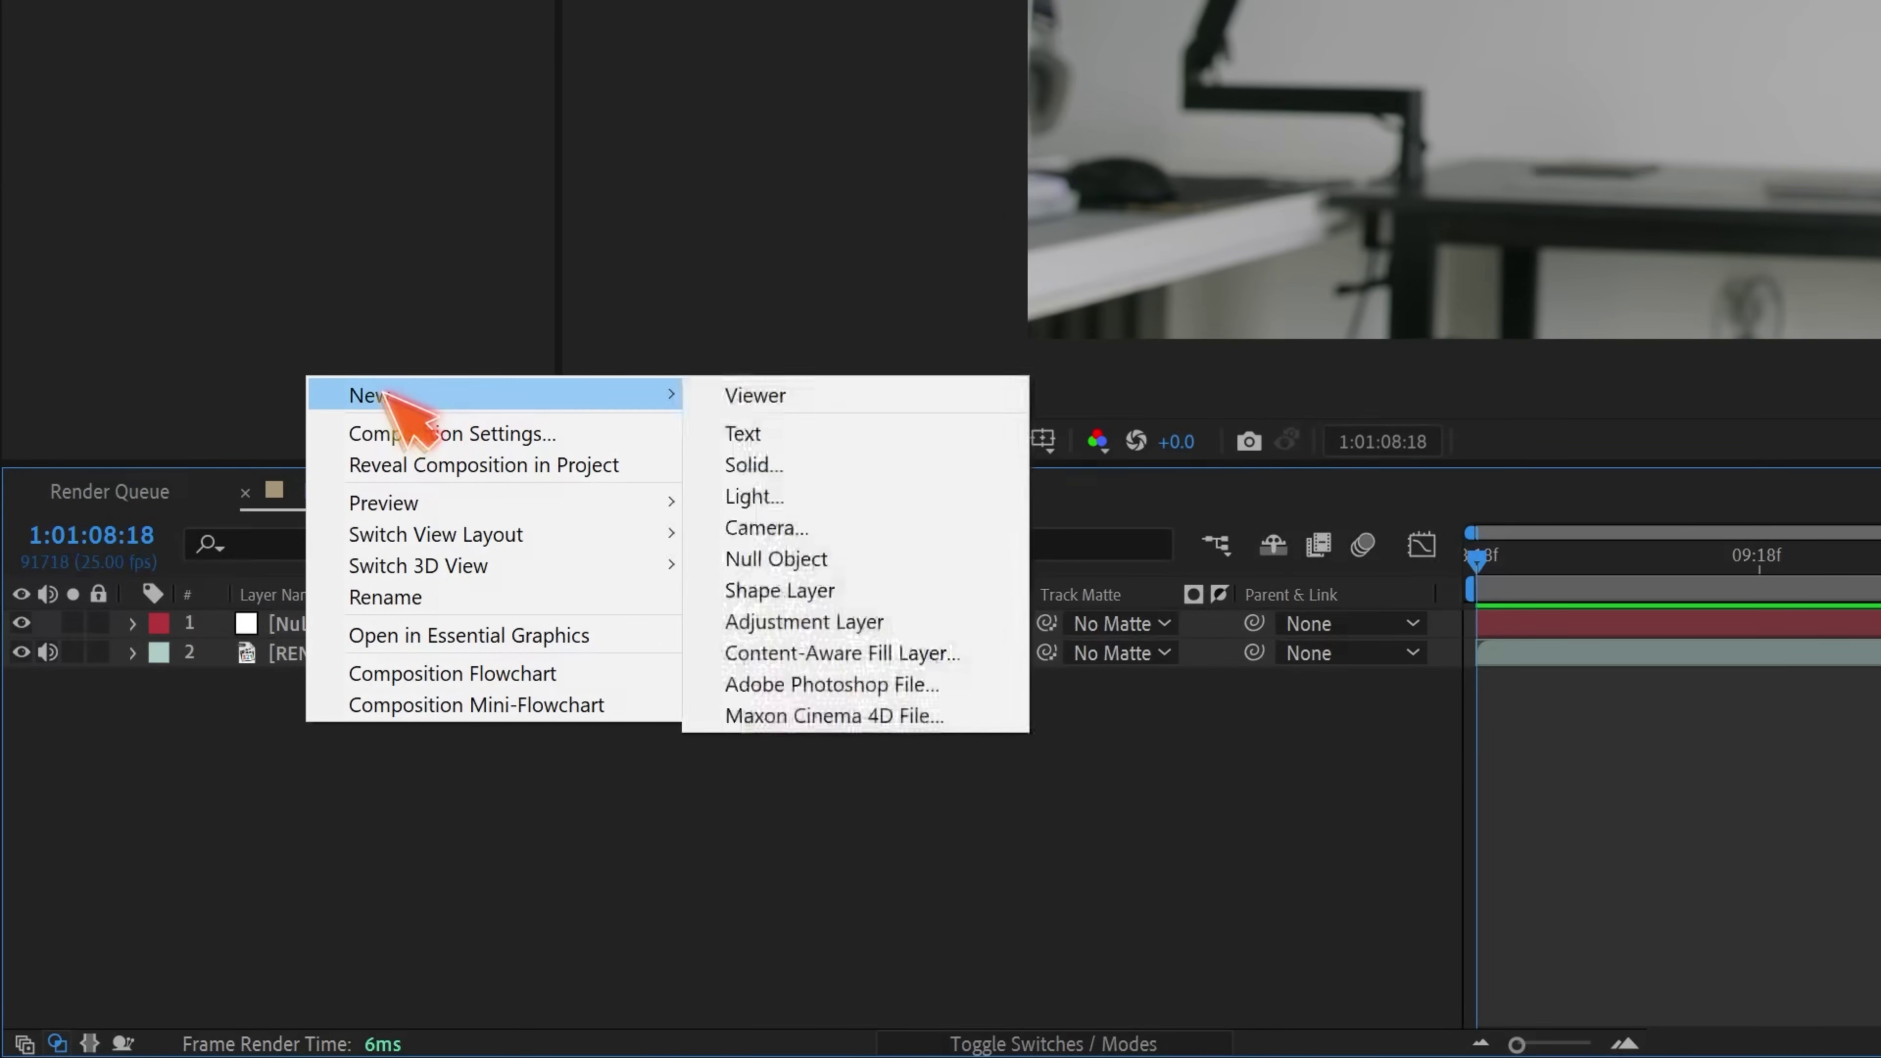
left_click(751, 466)
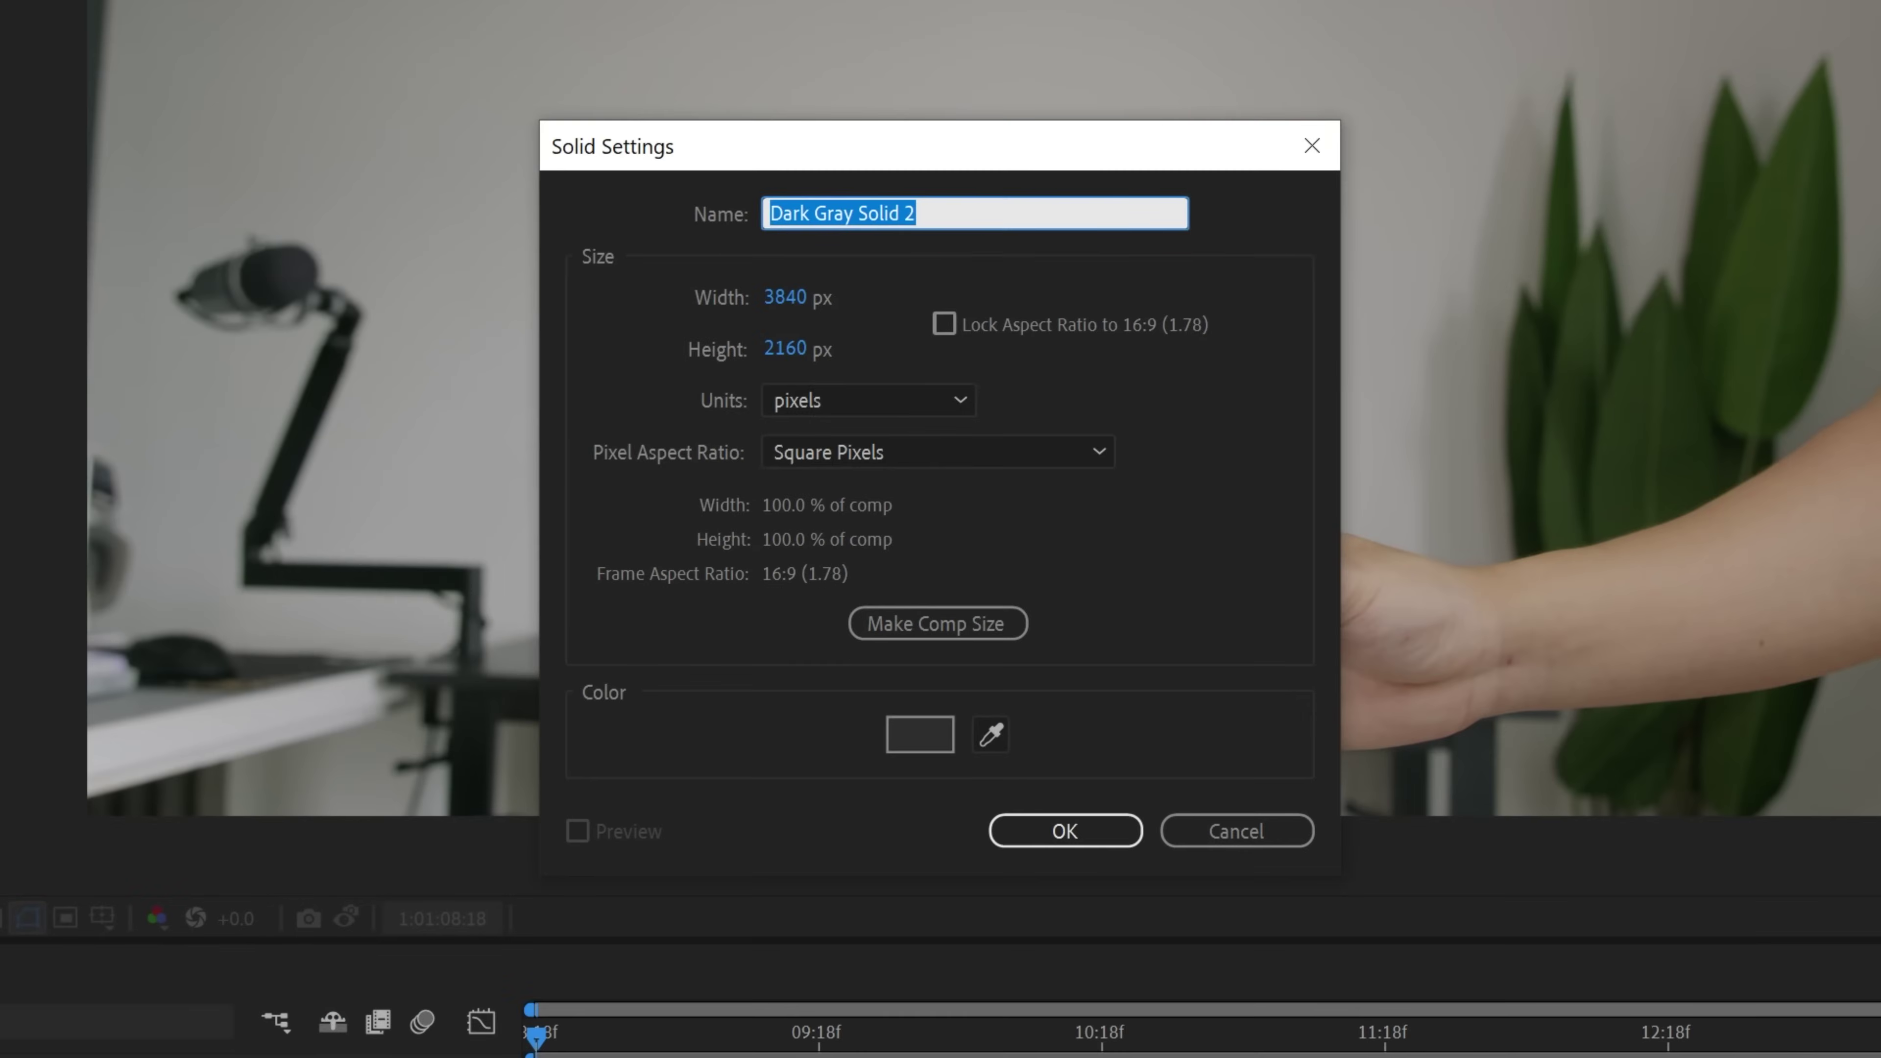
left_click(1064, 831)
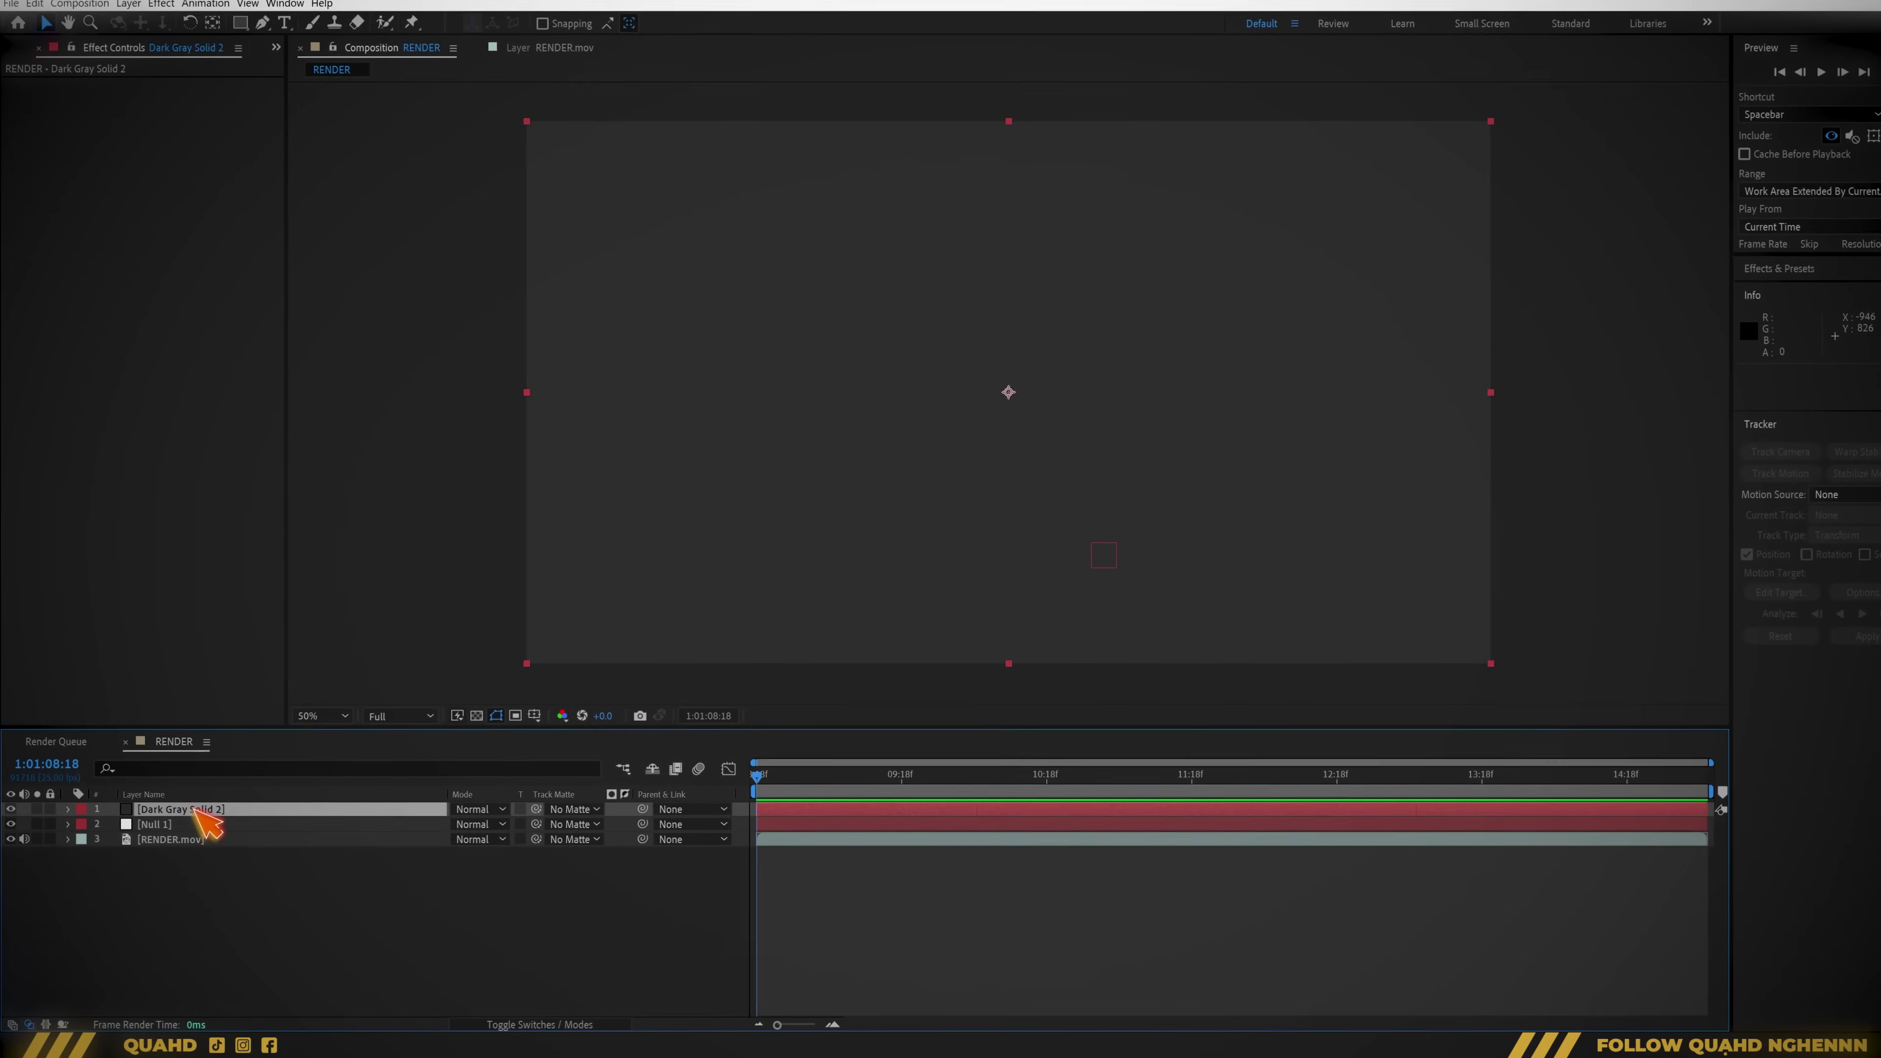
Apply Trapcode Particular to the dark gray solid by searching 'p' in the effect search
key("ctrl+space")
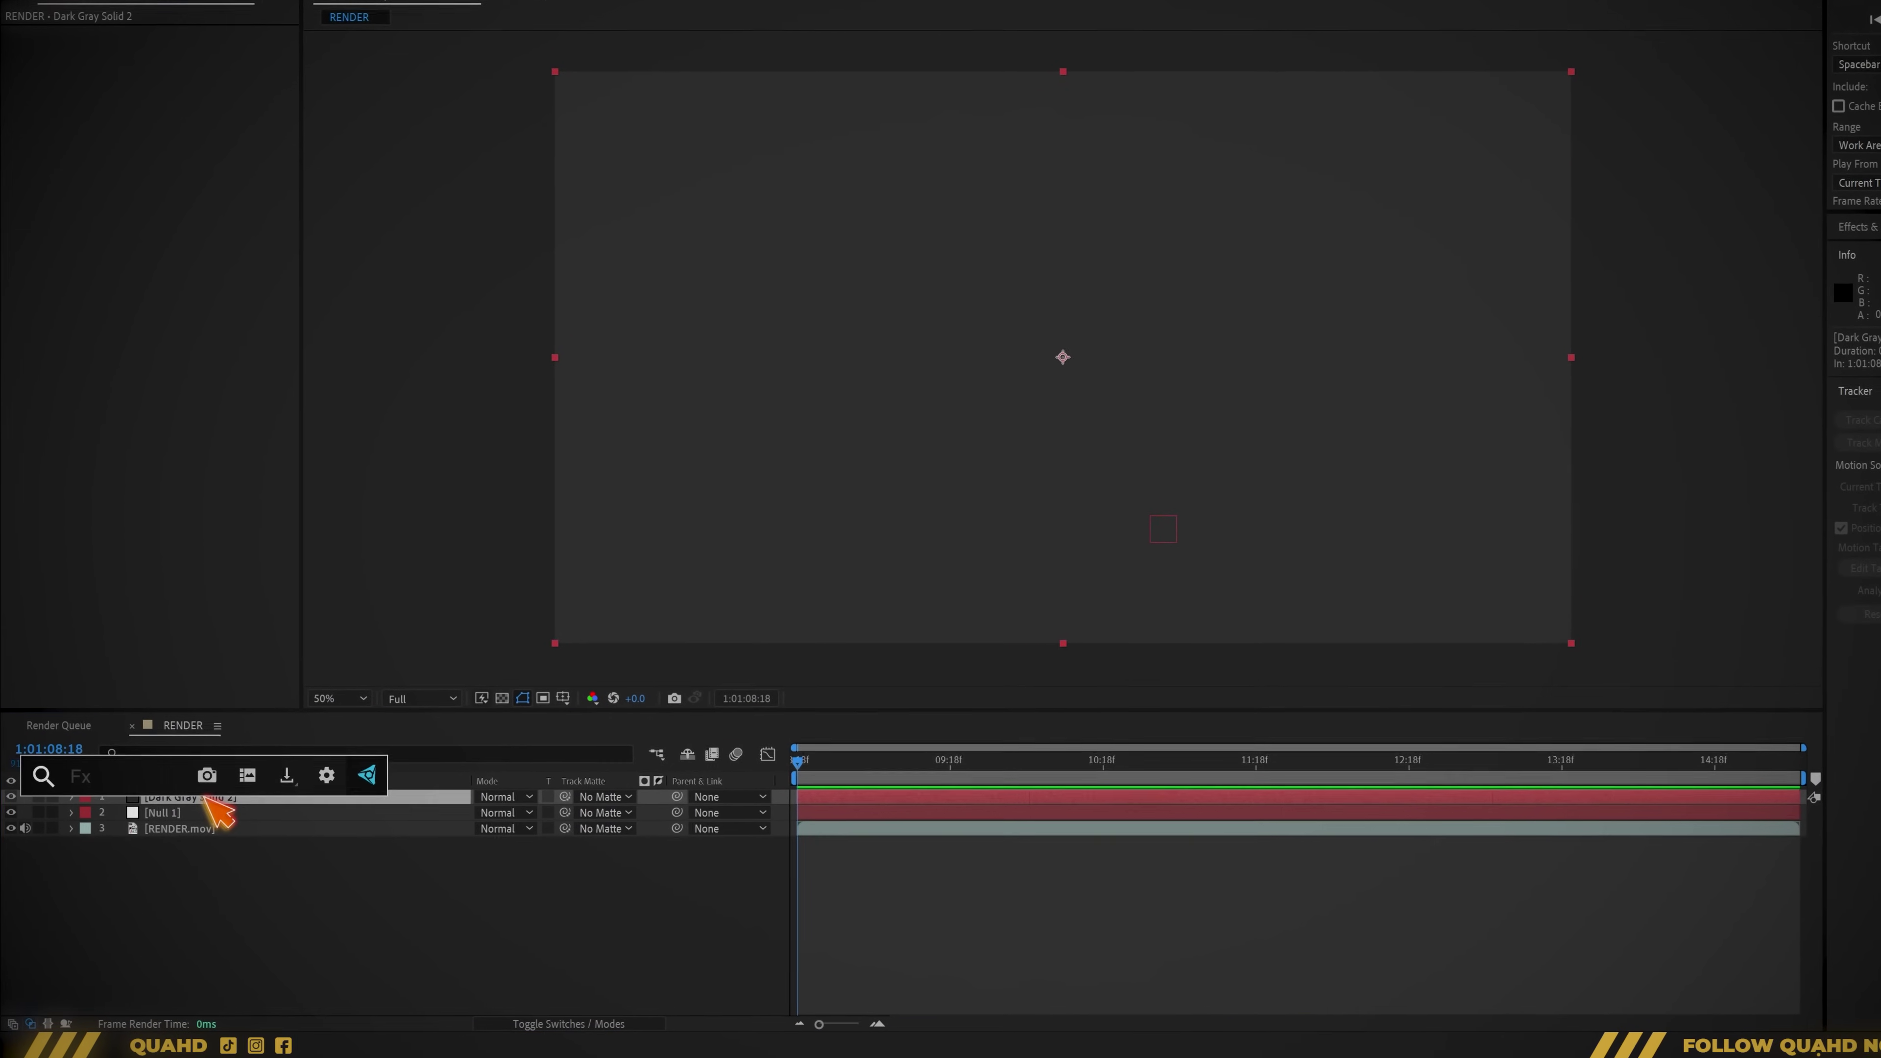
type("p")
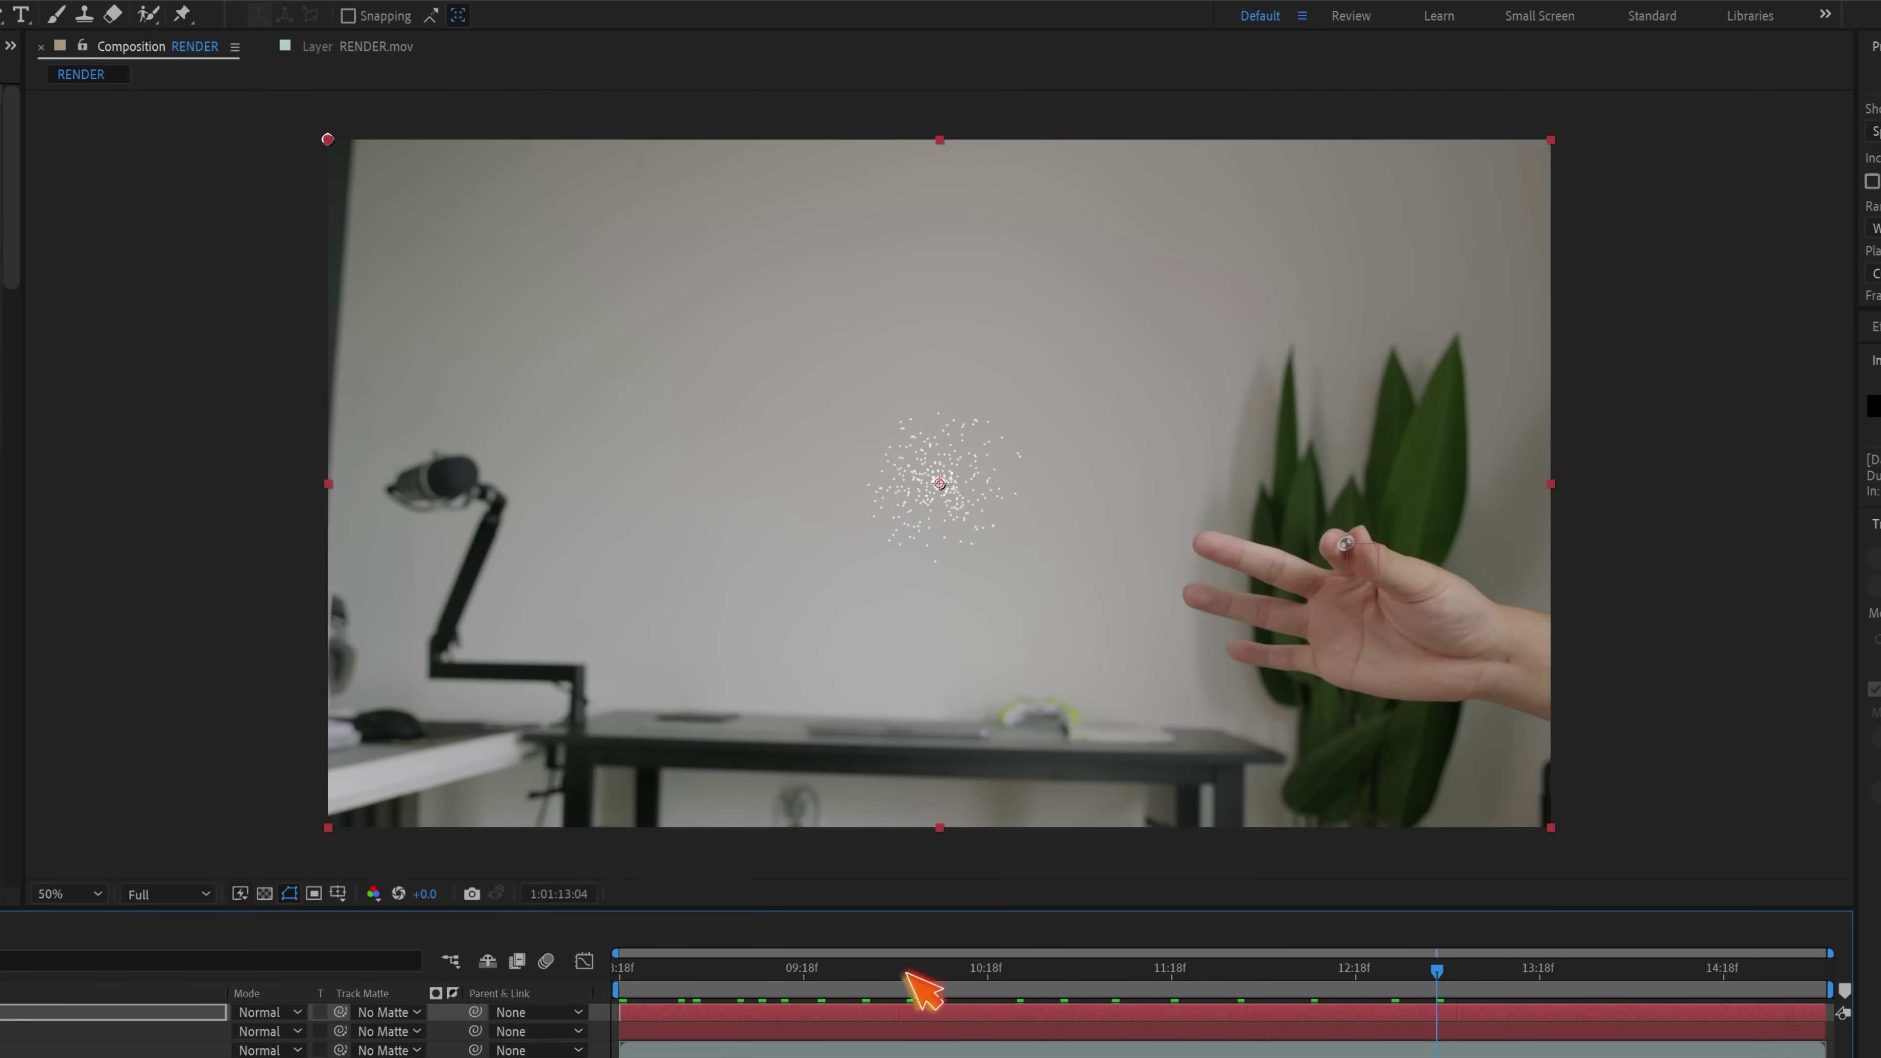
left_click_drag(907, 972, 1340, 963)
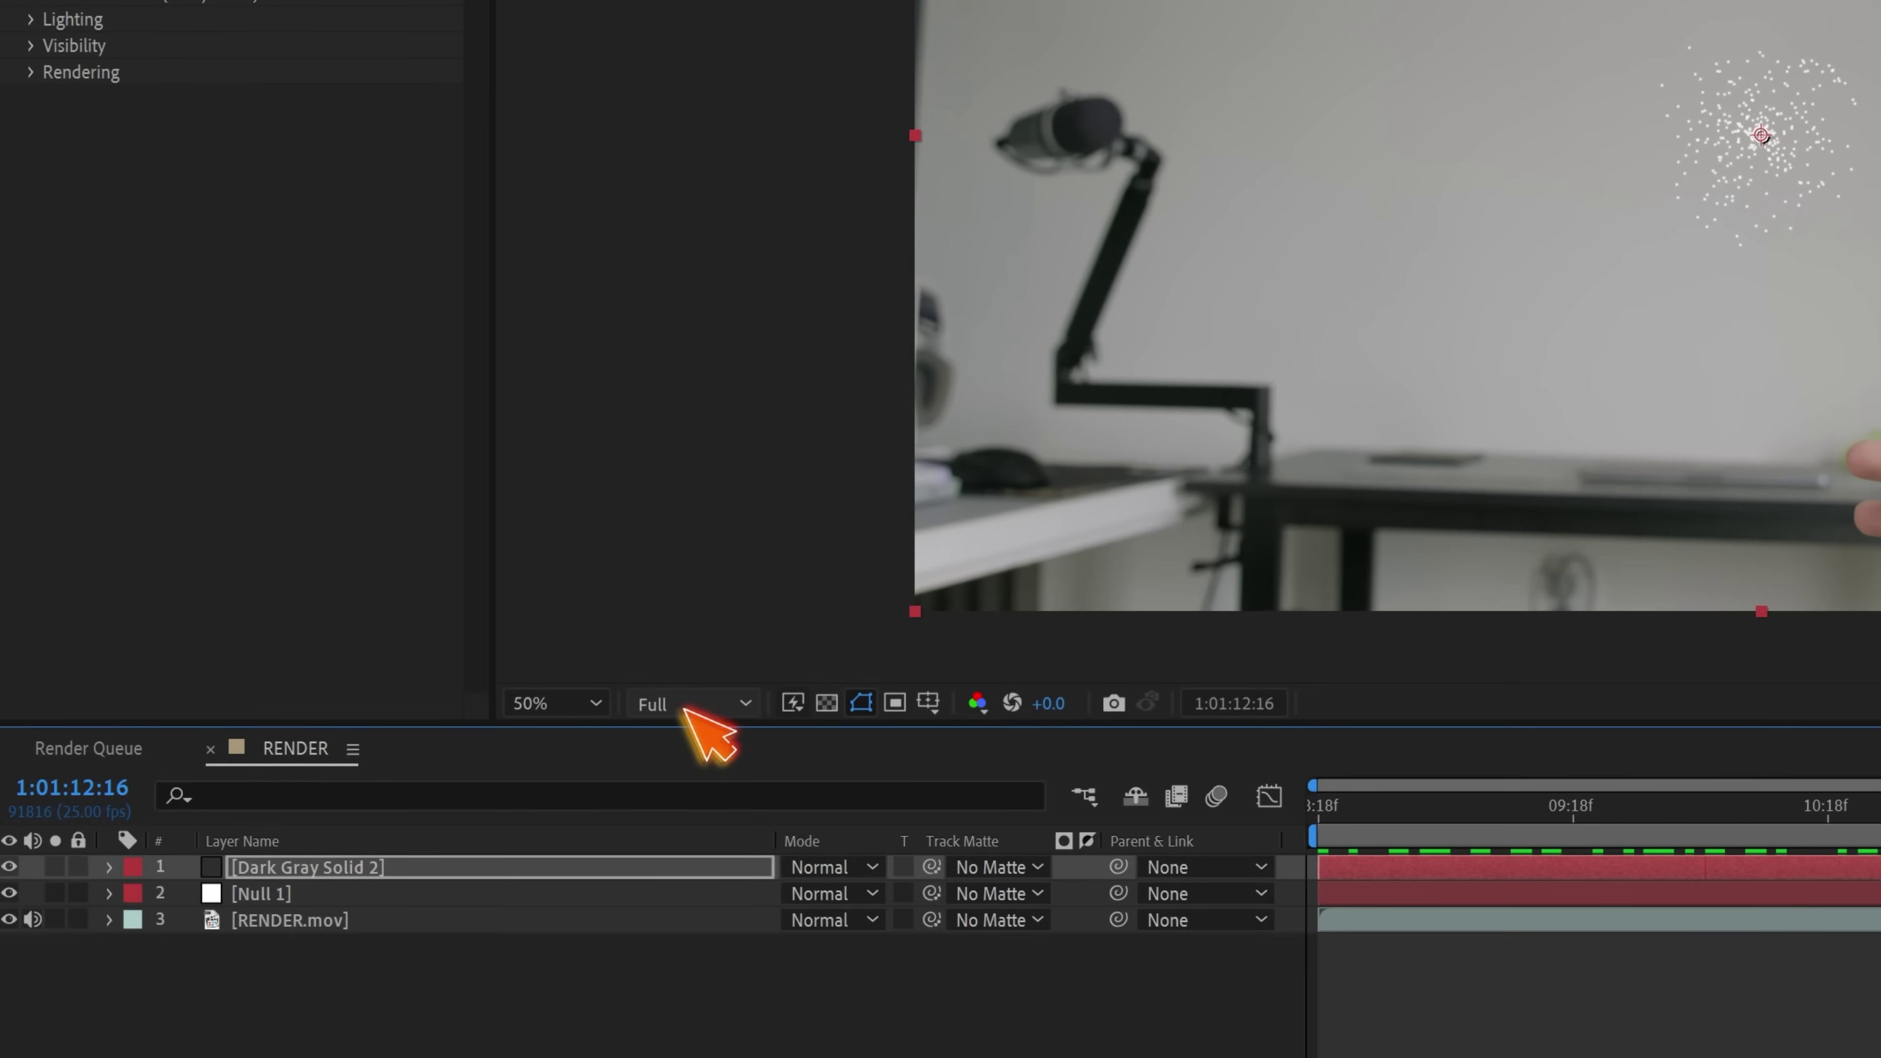
Set the viewer resolution to Half and scrub through frames to check the particles
left_click(163, 895)
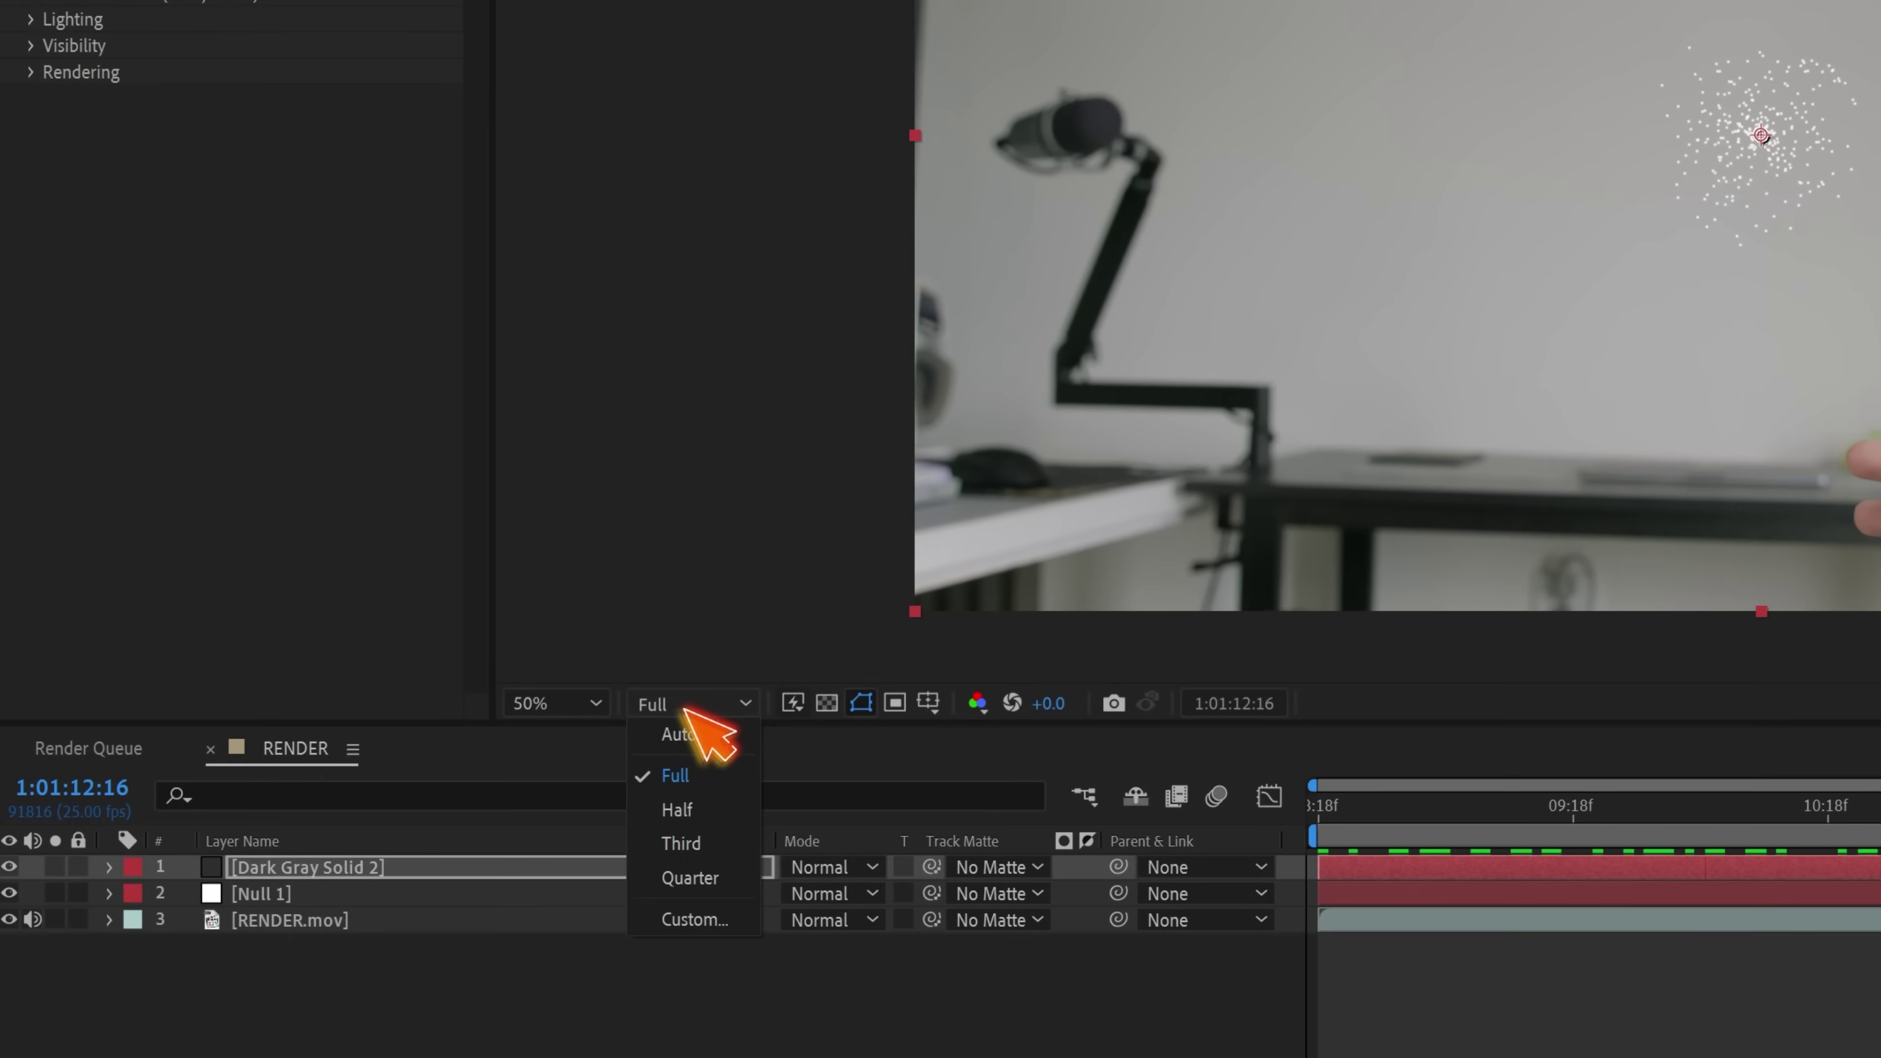
left_click(682, 808)
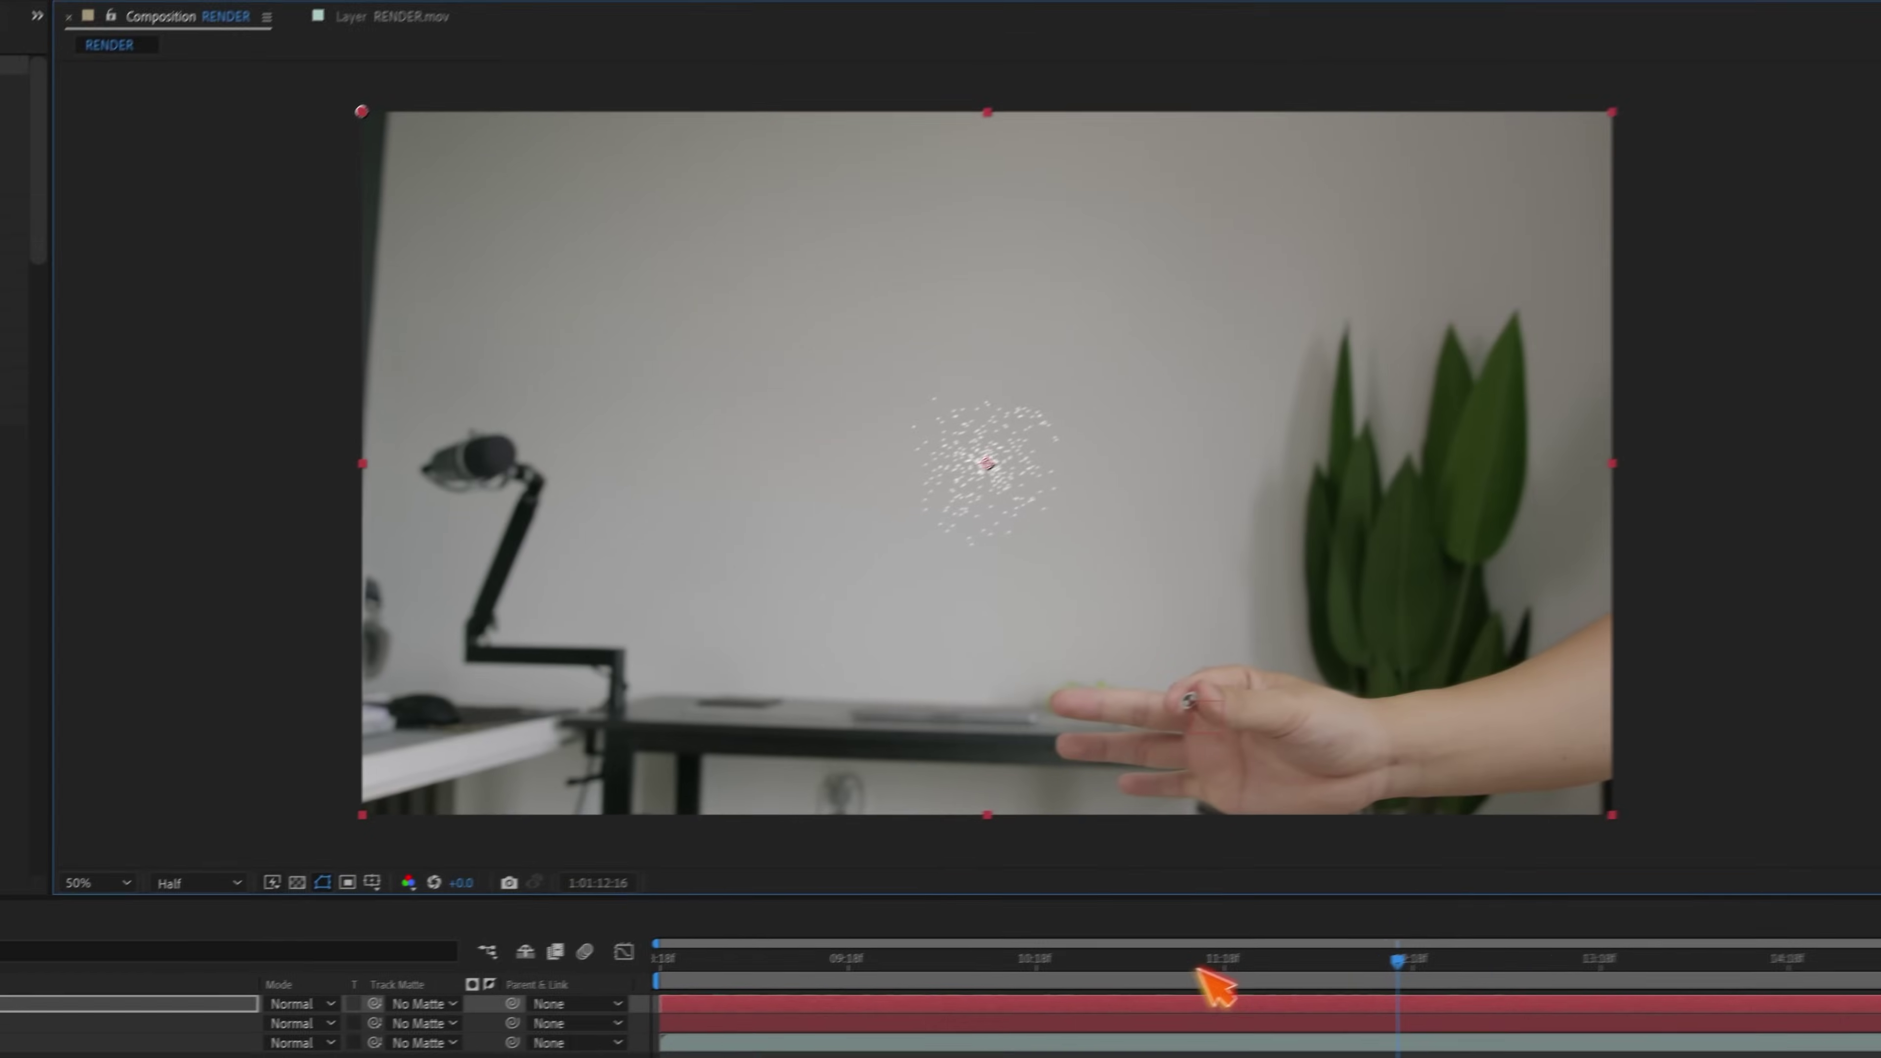
left_click_drag(1877, 810, 1420, 801)
left_click_drag(693, 965, 1418, 982)
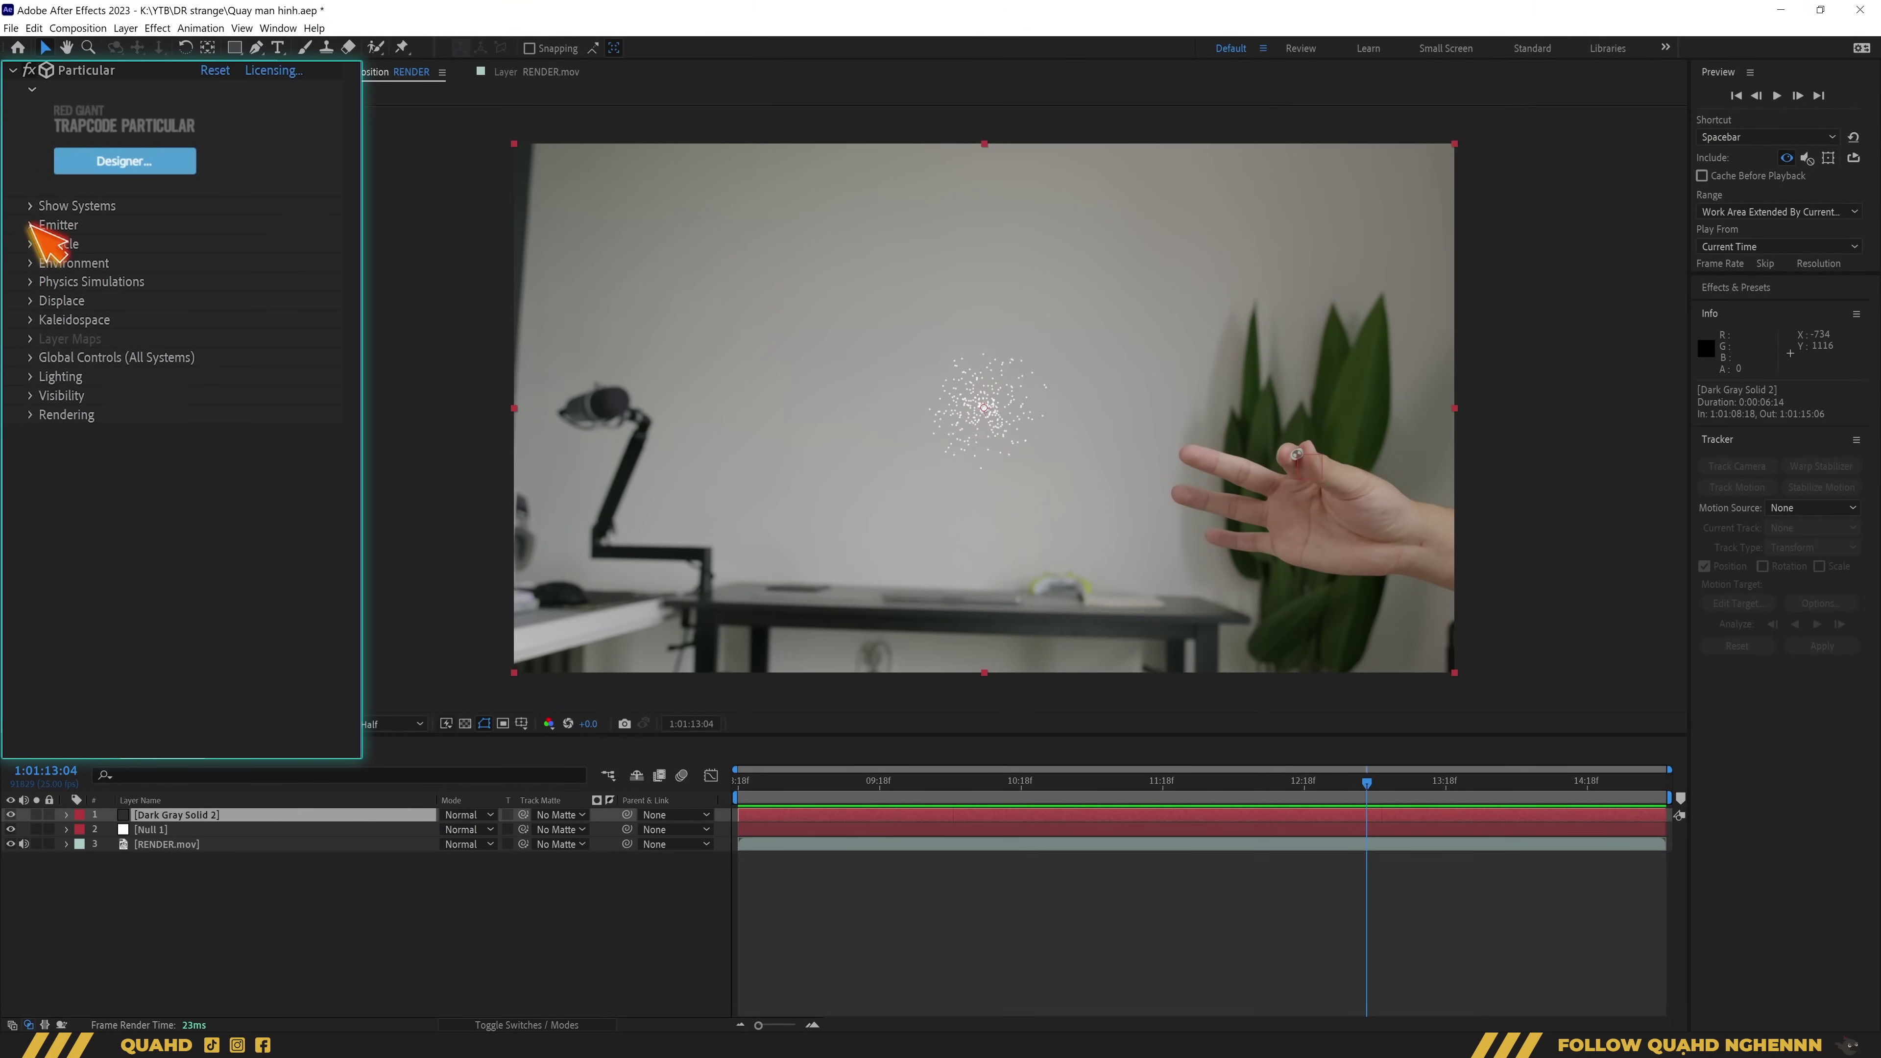
Set Particular's Emitter Linked Null to 2. Null 1
left_click(31, 224)
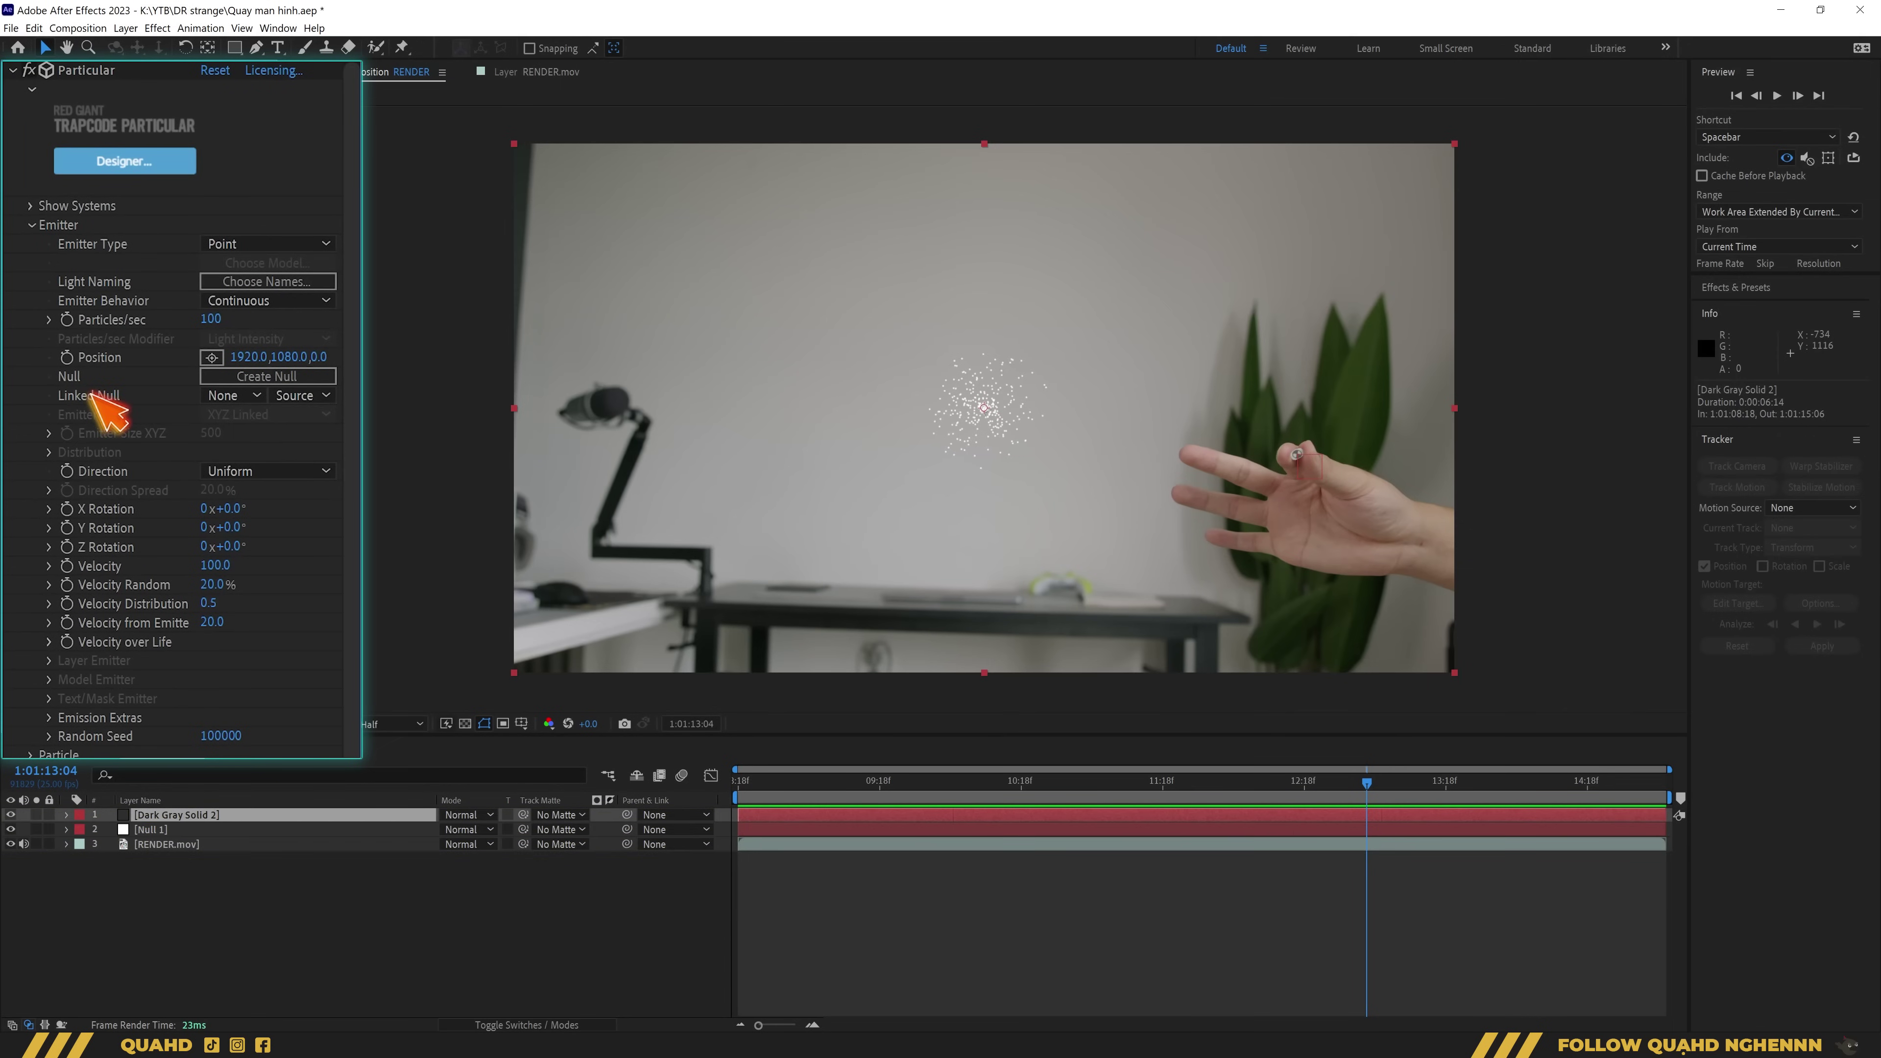
left_click(226, 396)
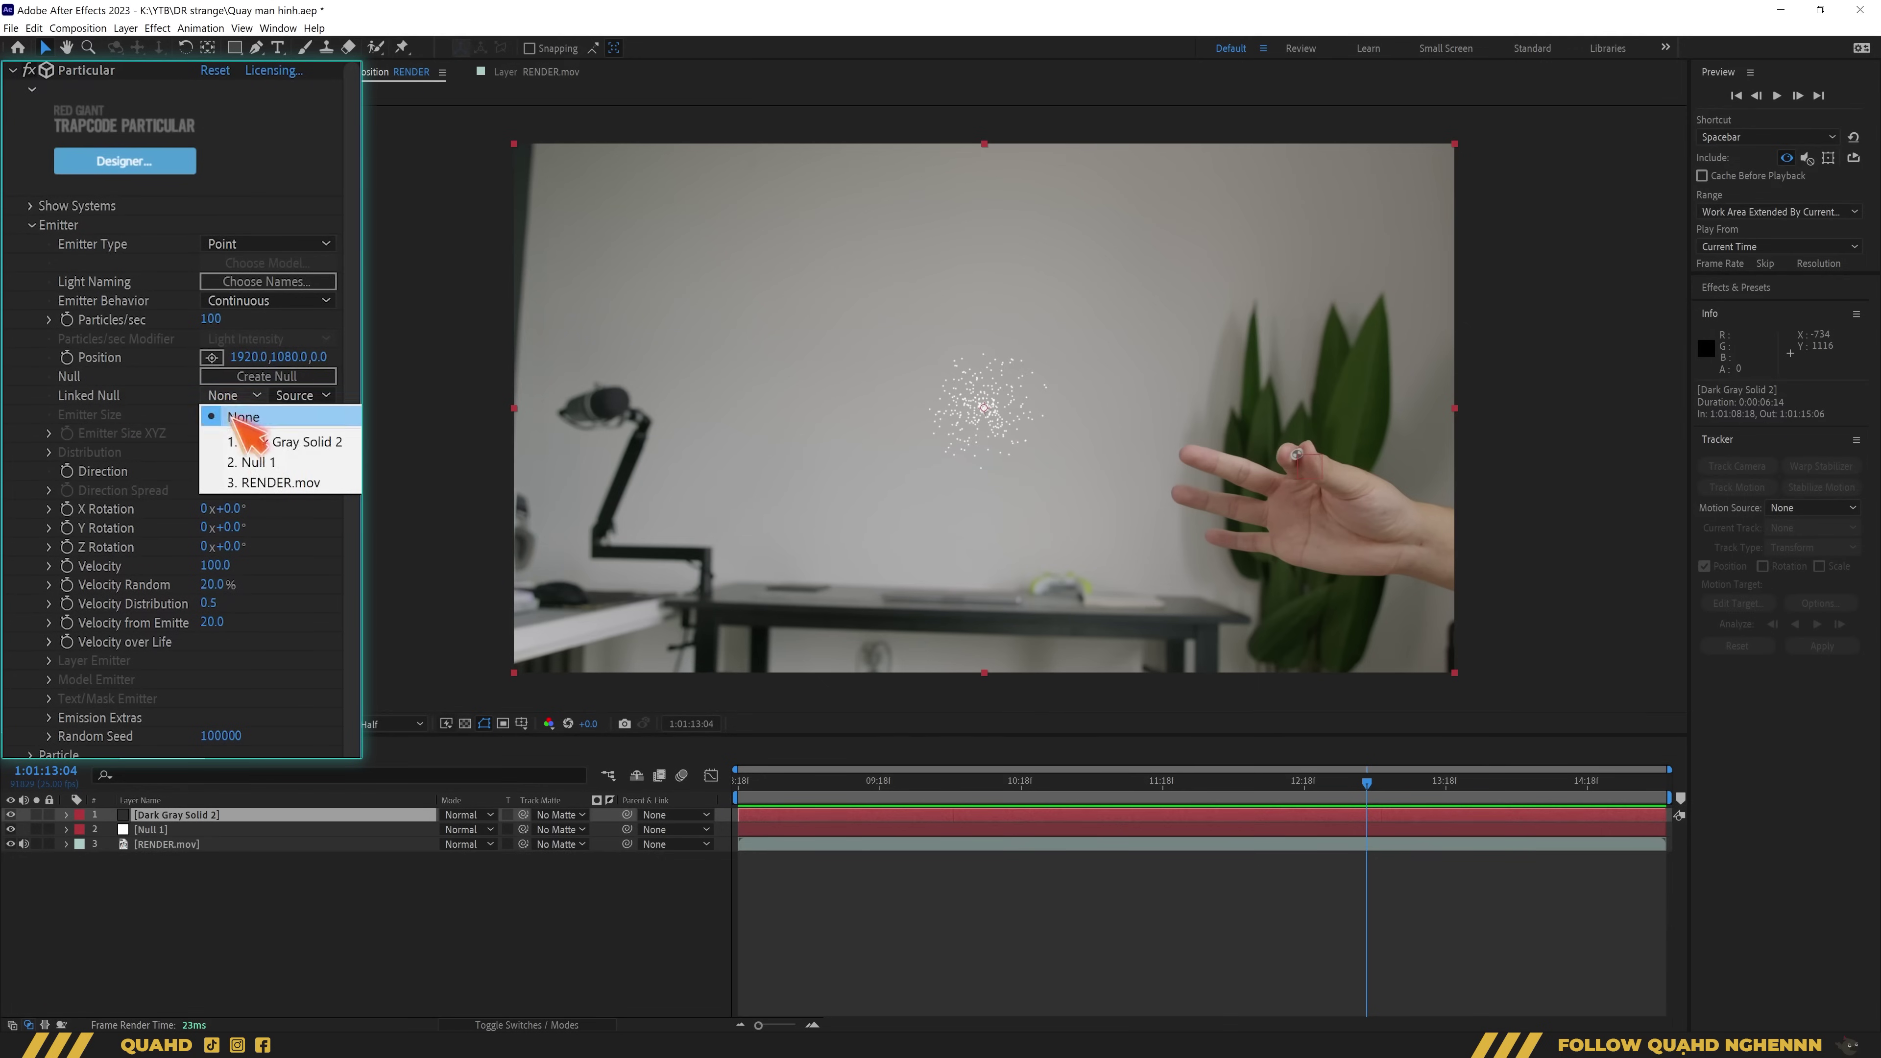
left_click(256, 462)
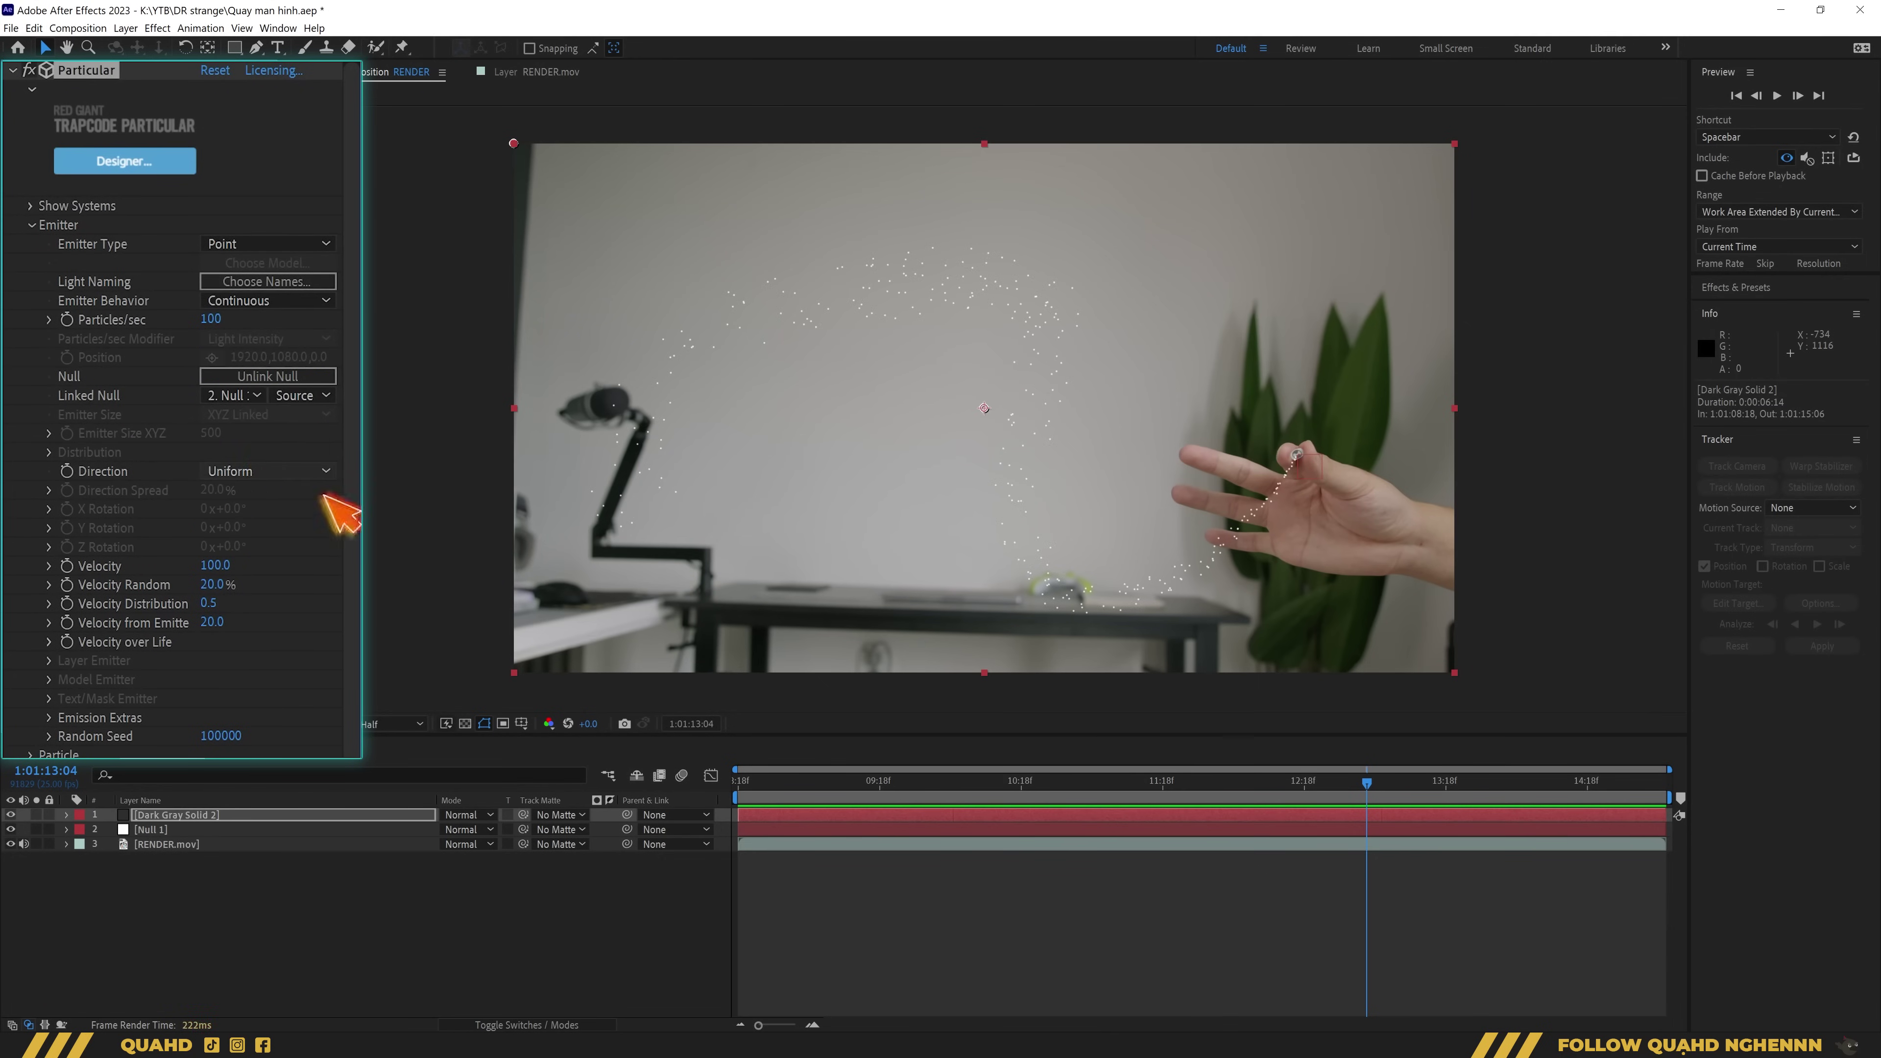
Preview the particle trail from the start, then scrub to a later frame
key("Home")
key("space")
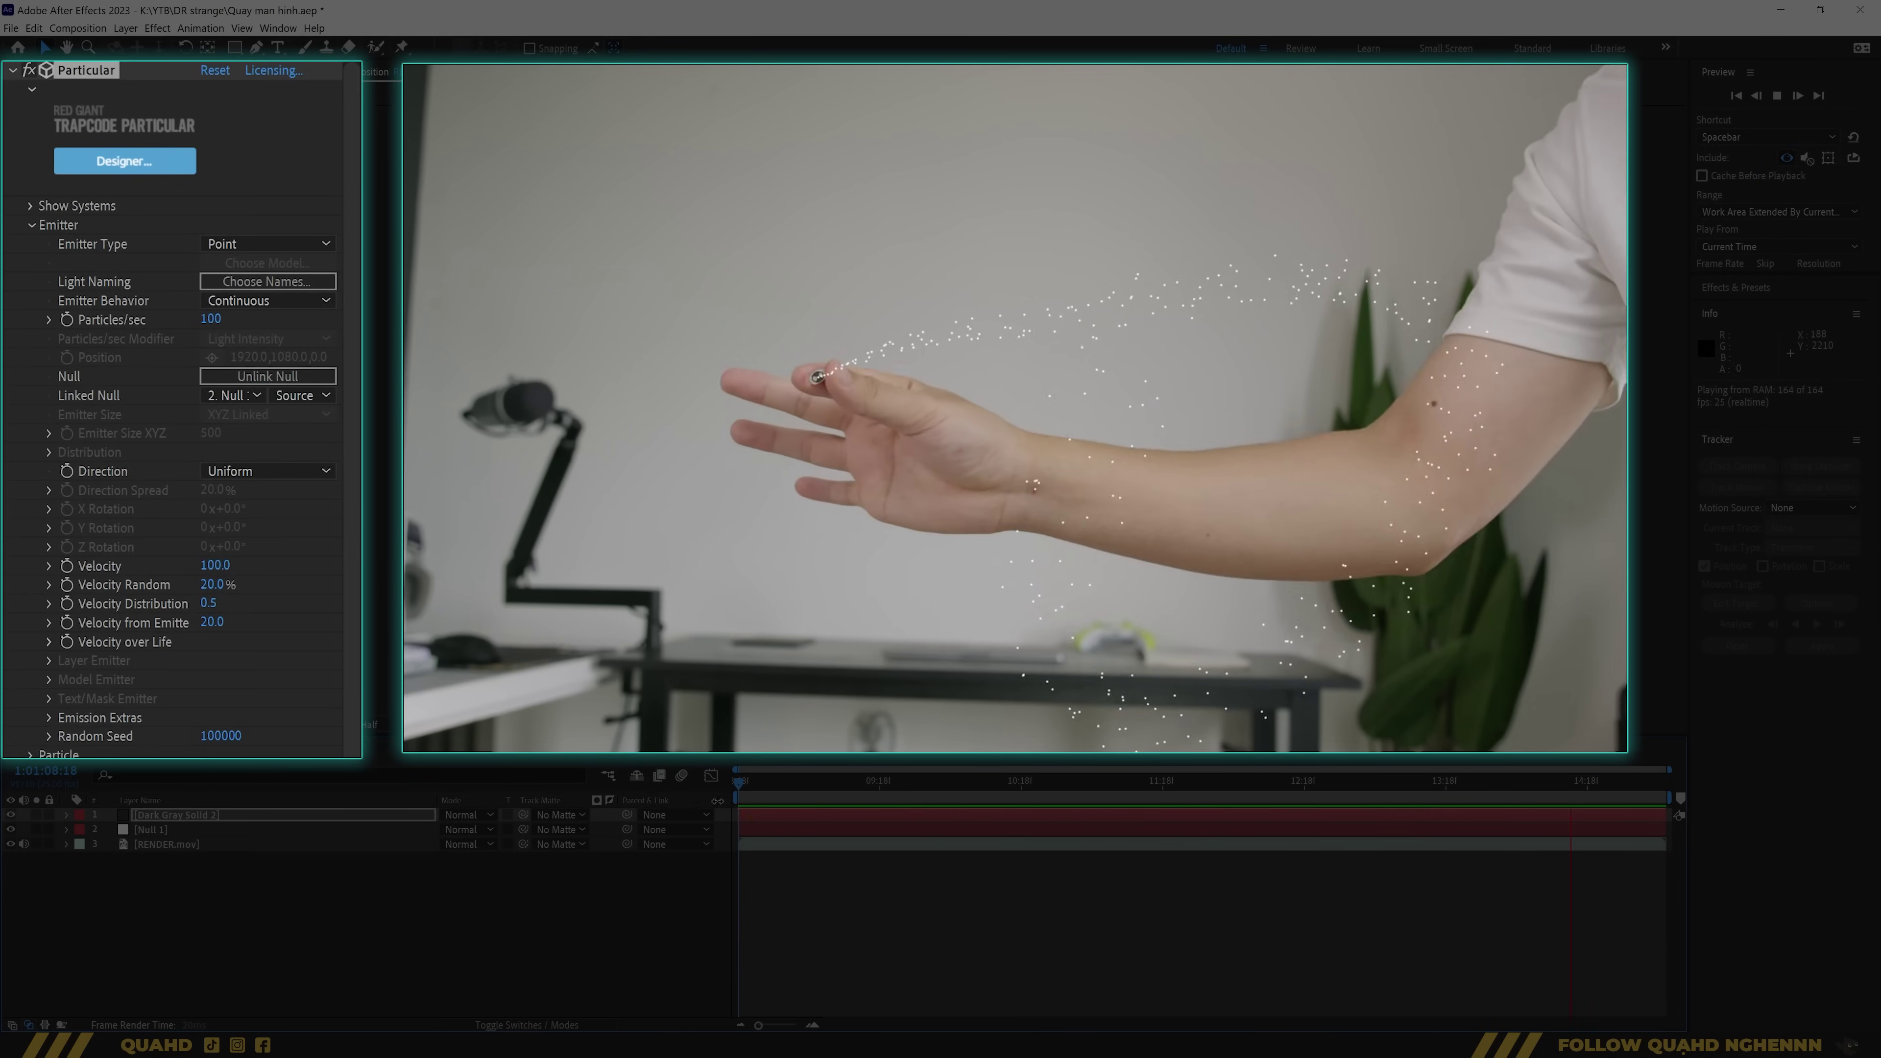
key("space")
left_click_drag(746, 795, 1078, 810)
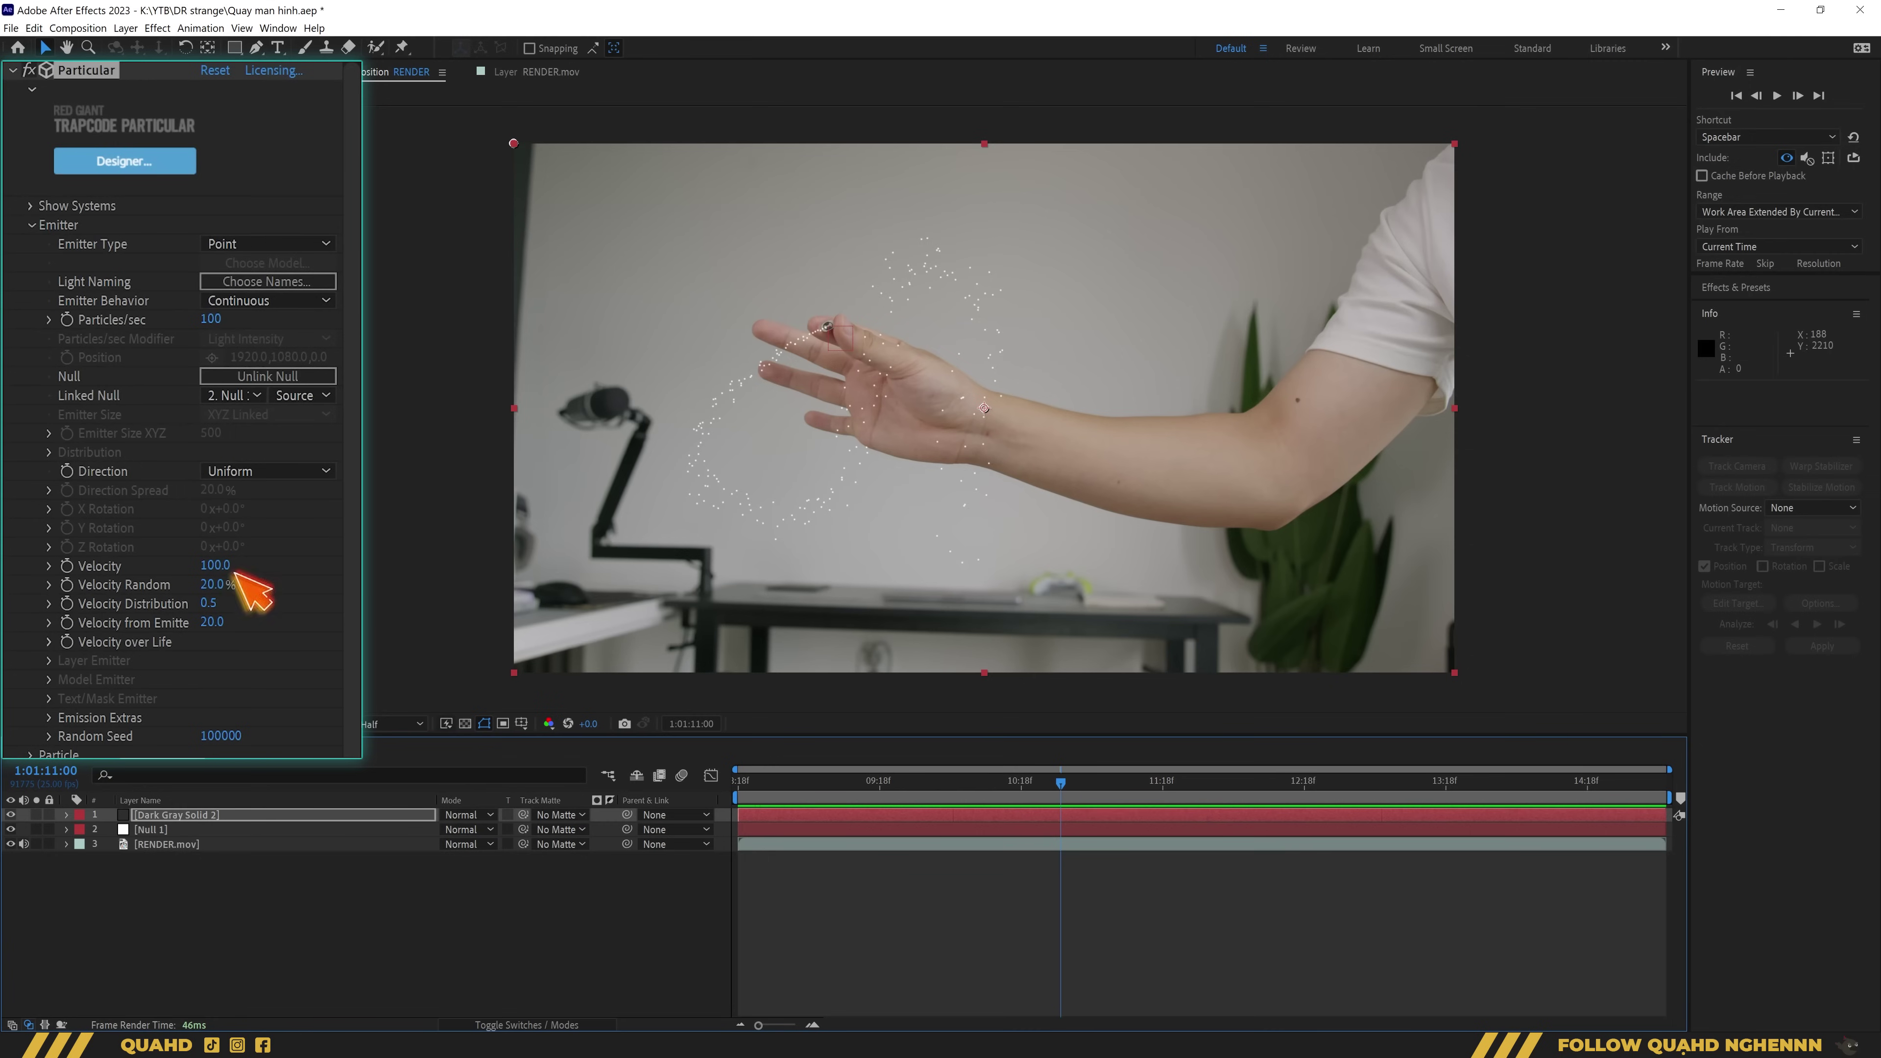
Set Velocity, Velocity Random, Velocity Distribution and Velocity from Emitter to 0
left_click(221, 566)
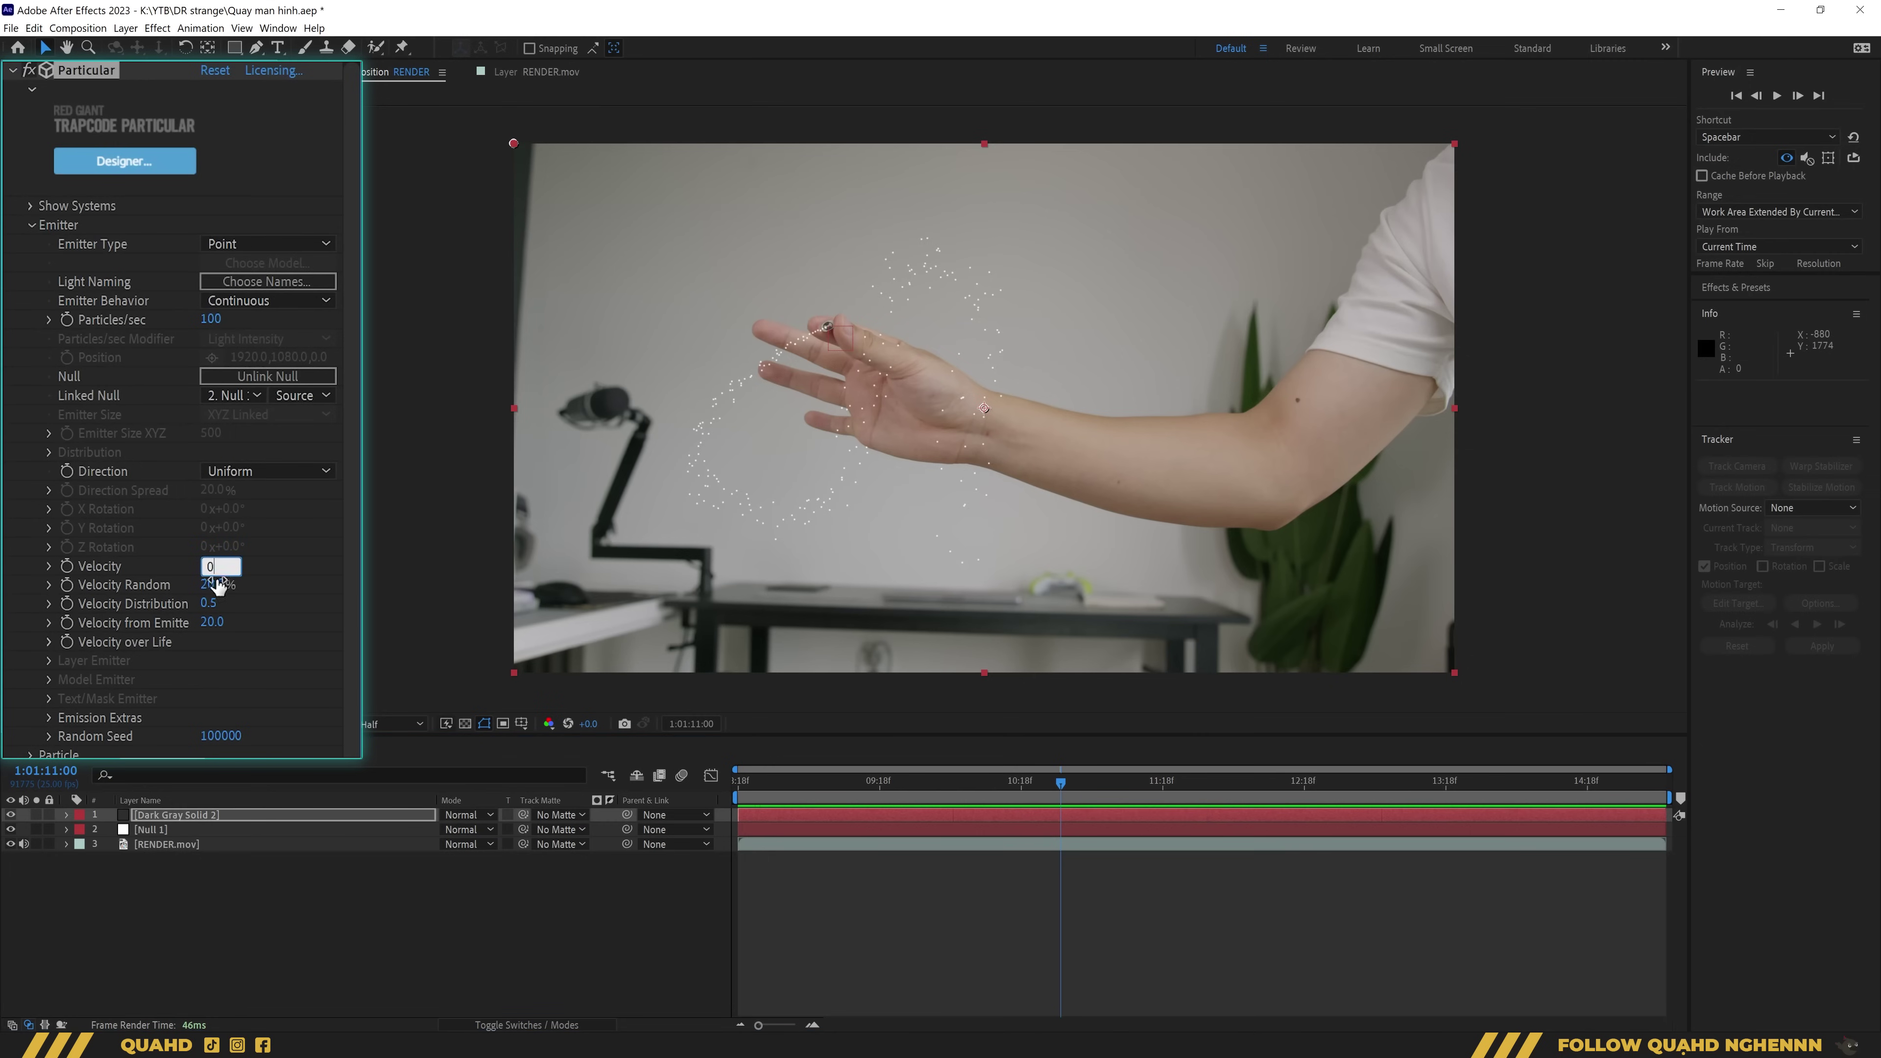
left_click(215, 586)
type("0")
left_click(211, 604)
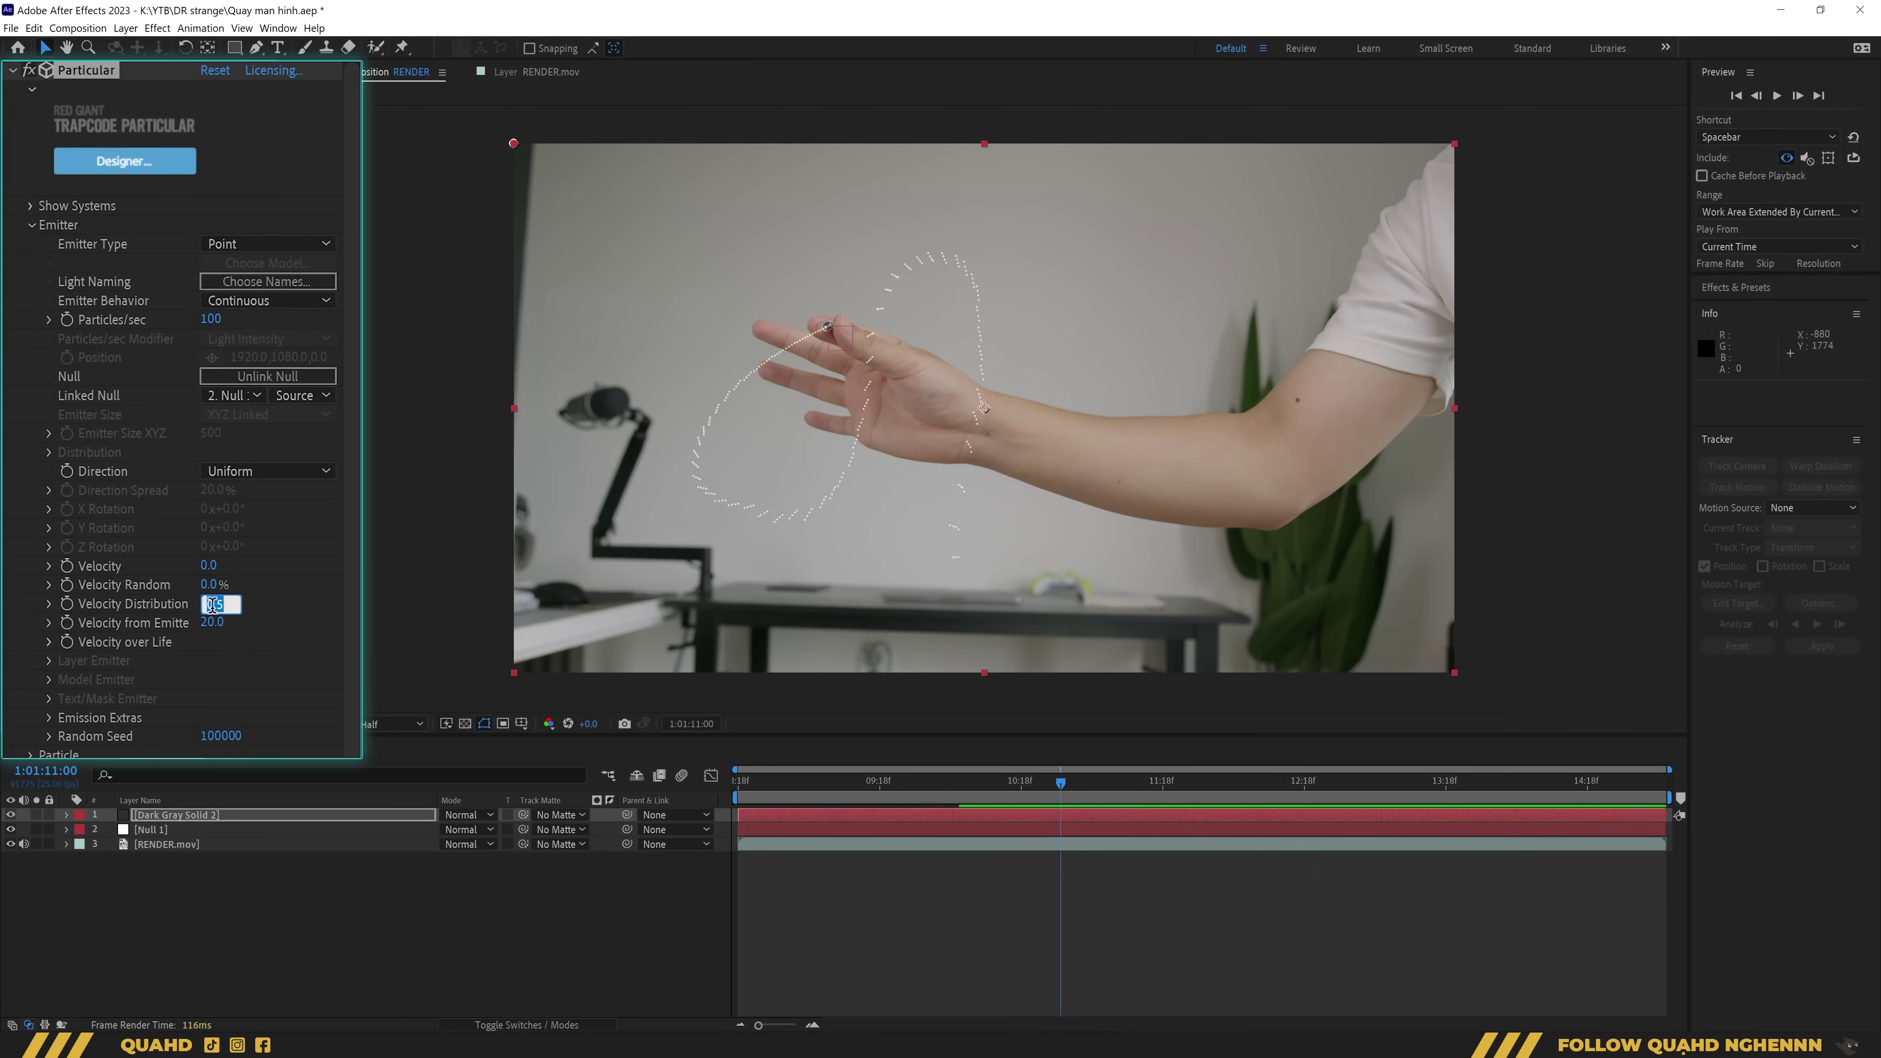
left_click(216, 623)
type("0")
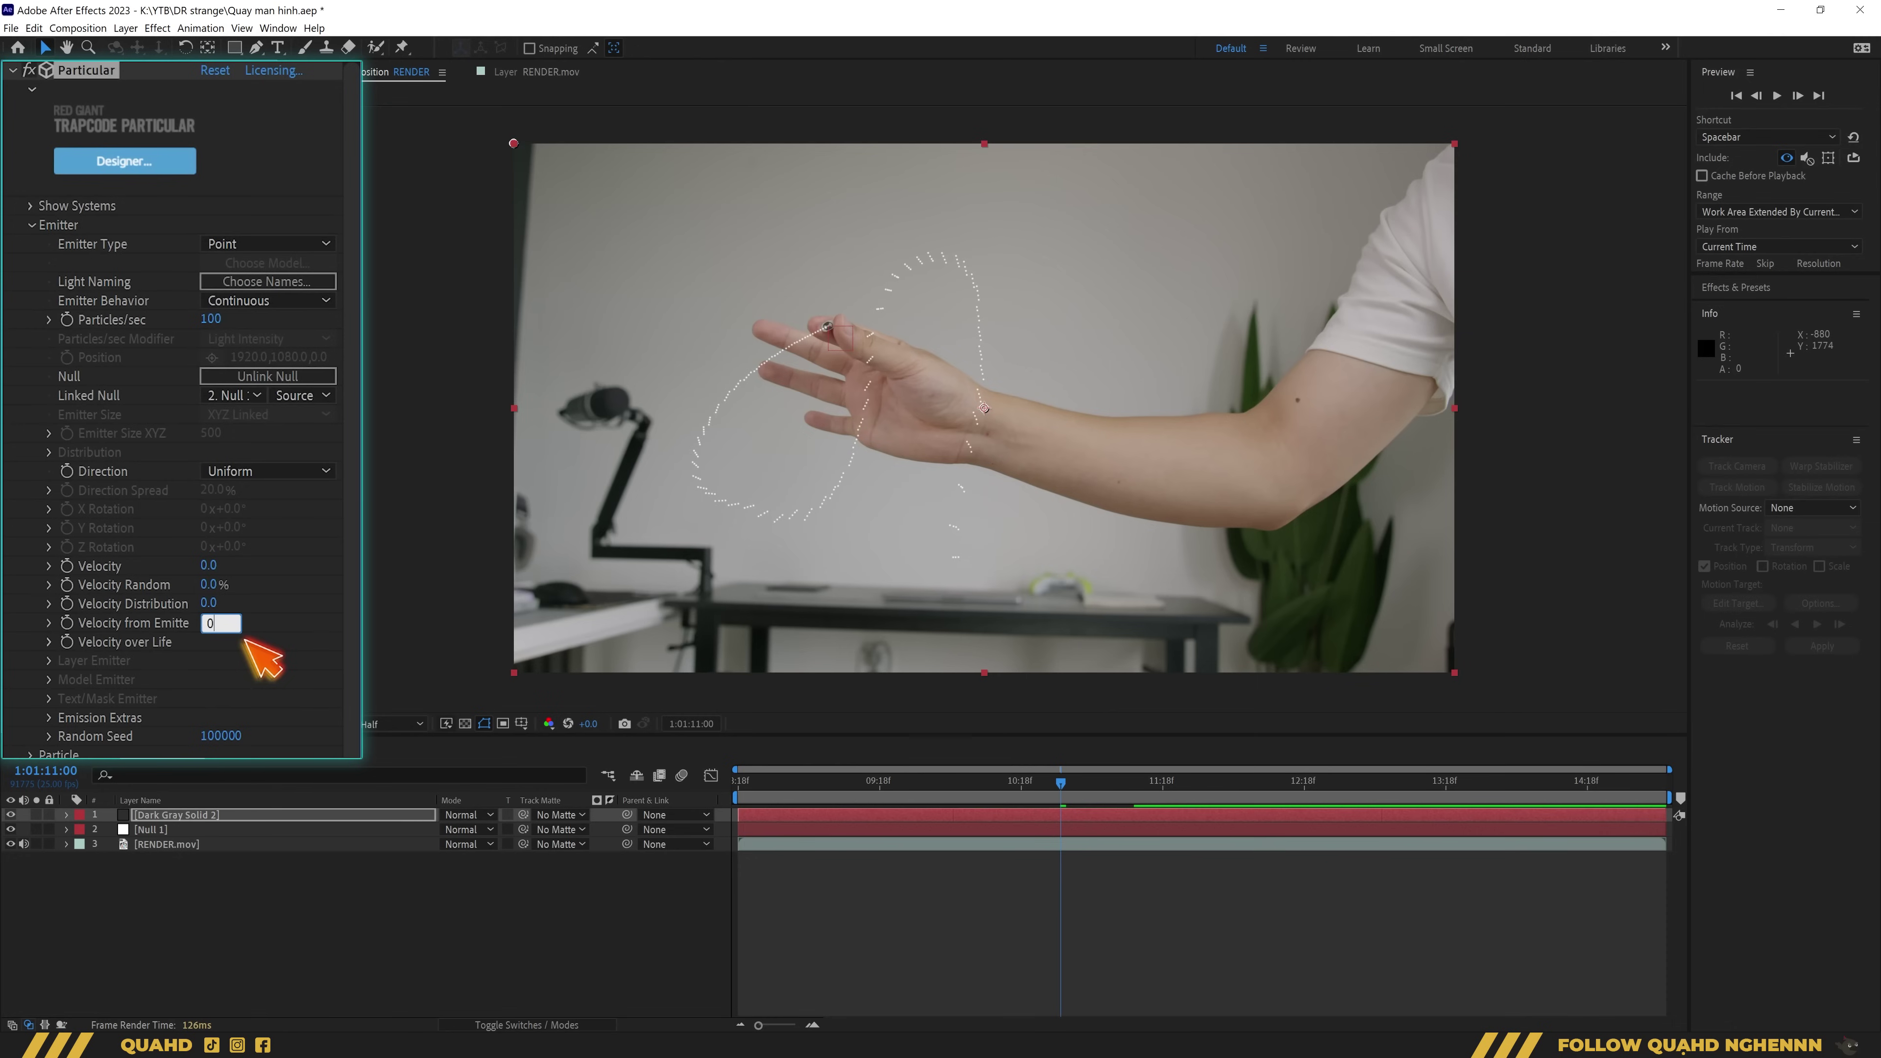
key("Return")
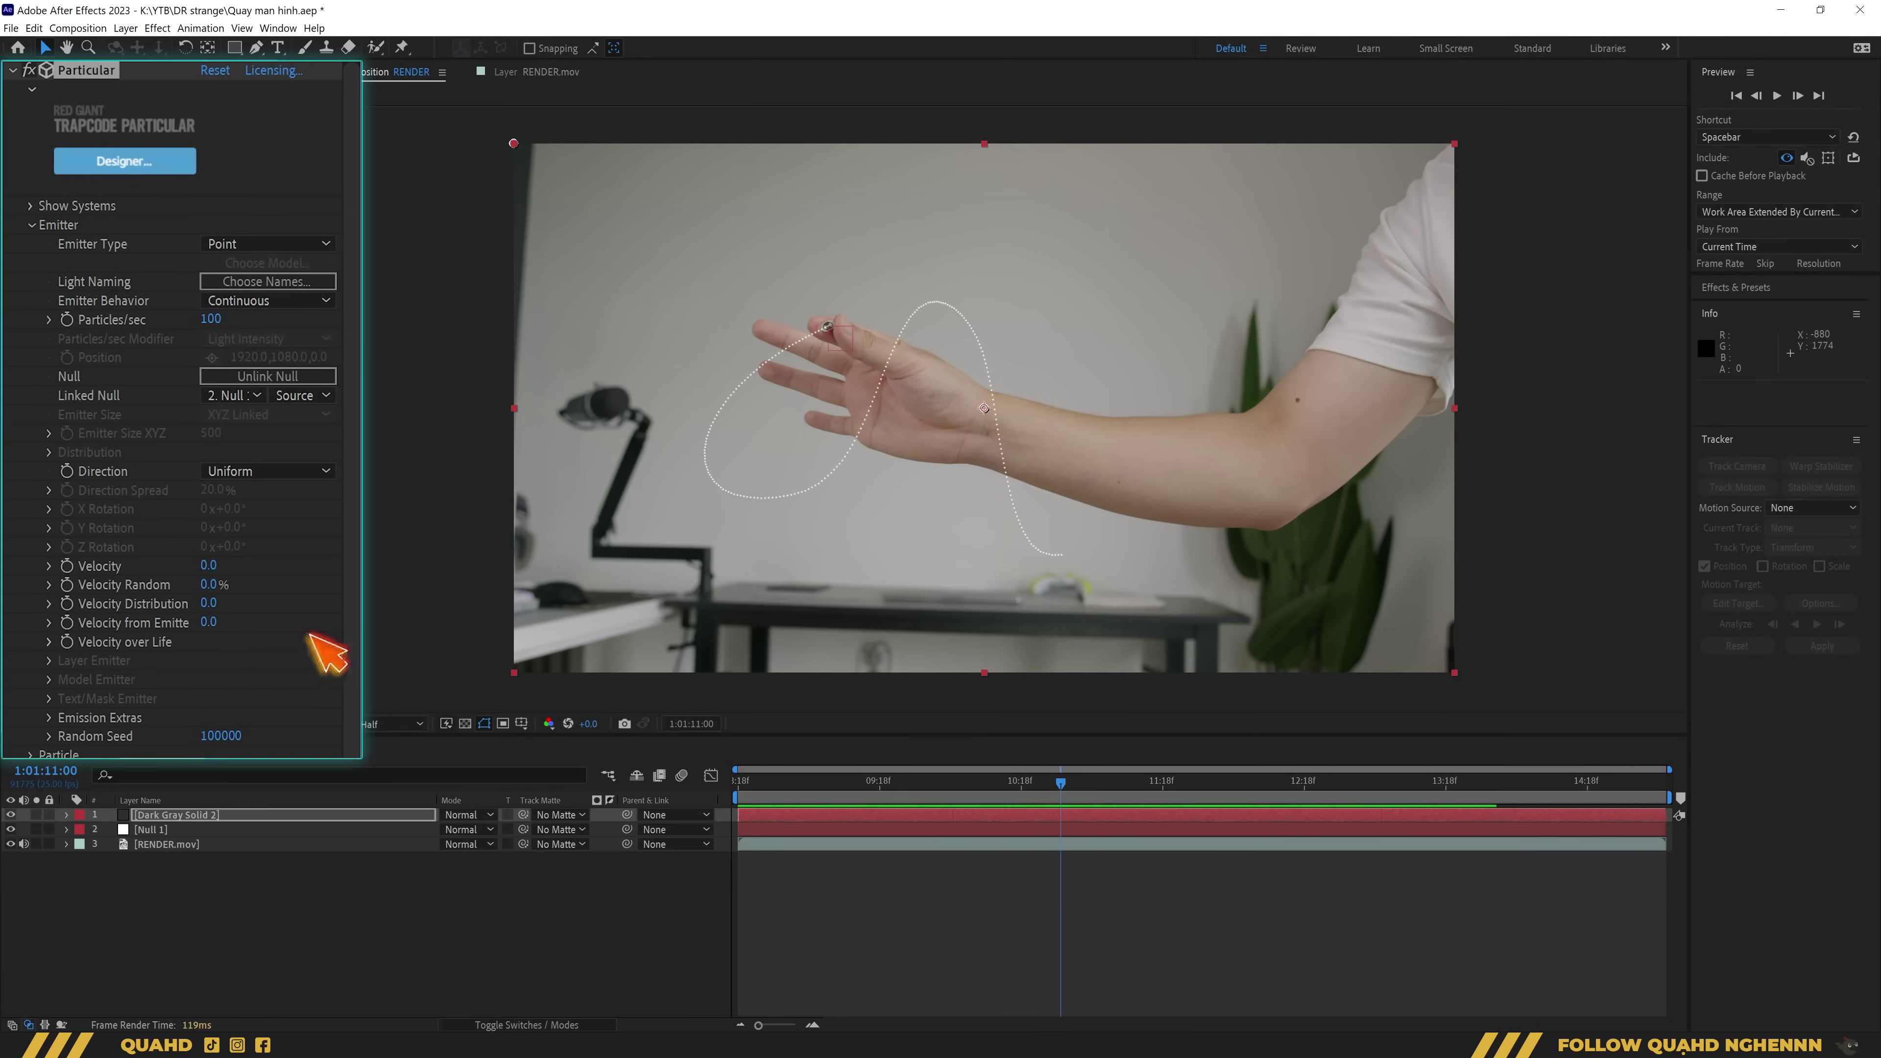
Raise Particular's Particles/sec to 700 and collapse the Emitter group
scroll(781, 422, "up", 2)
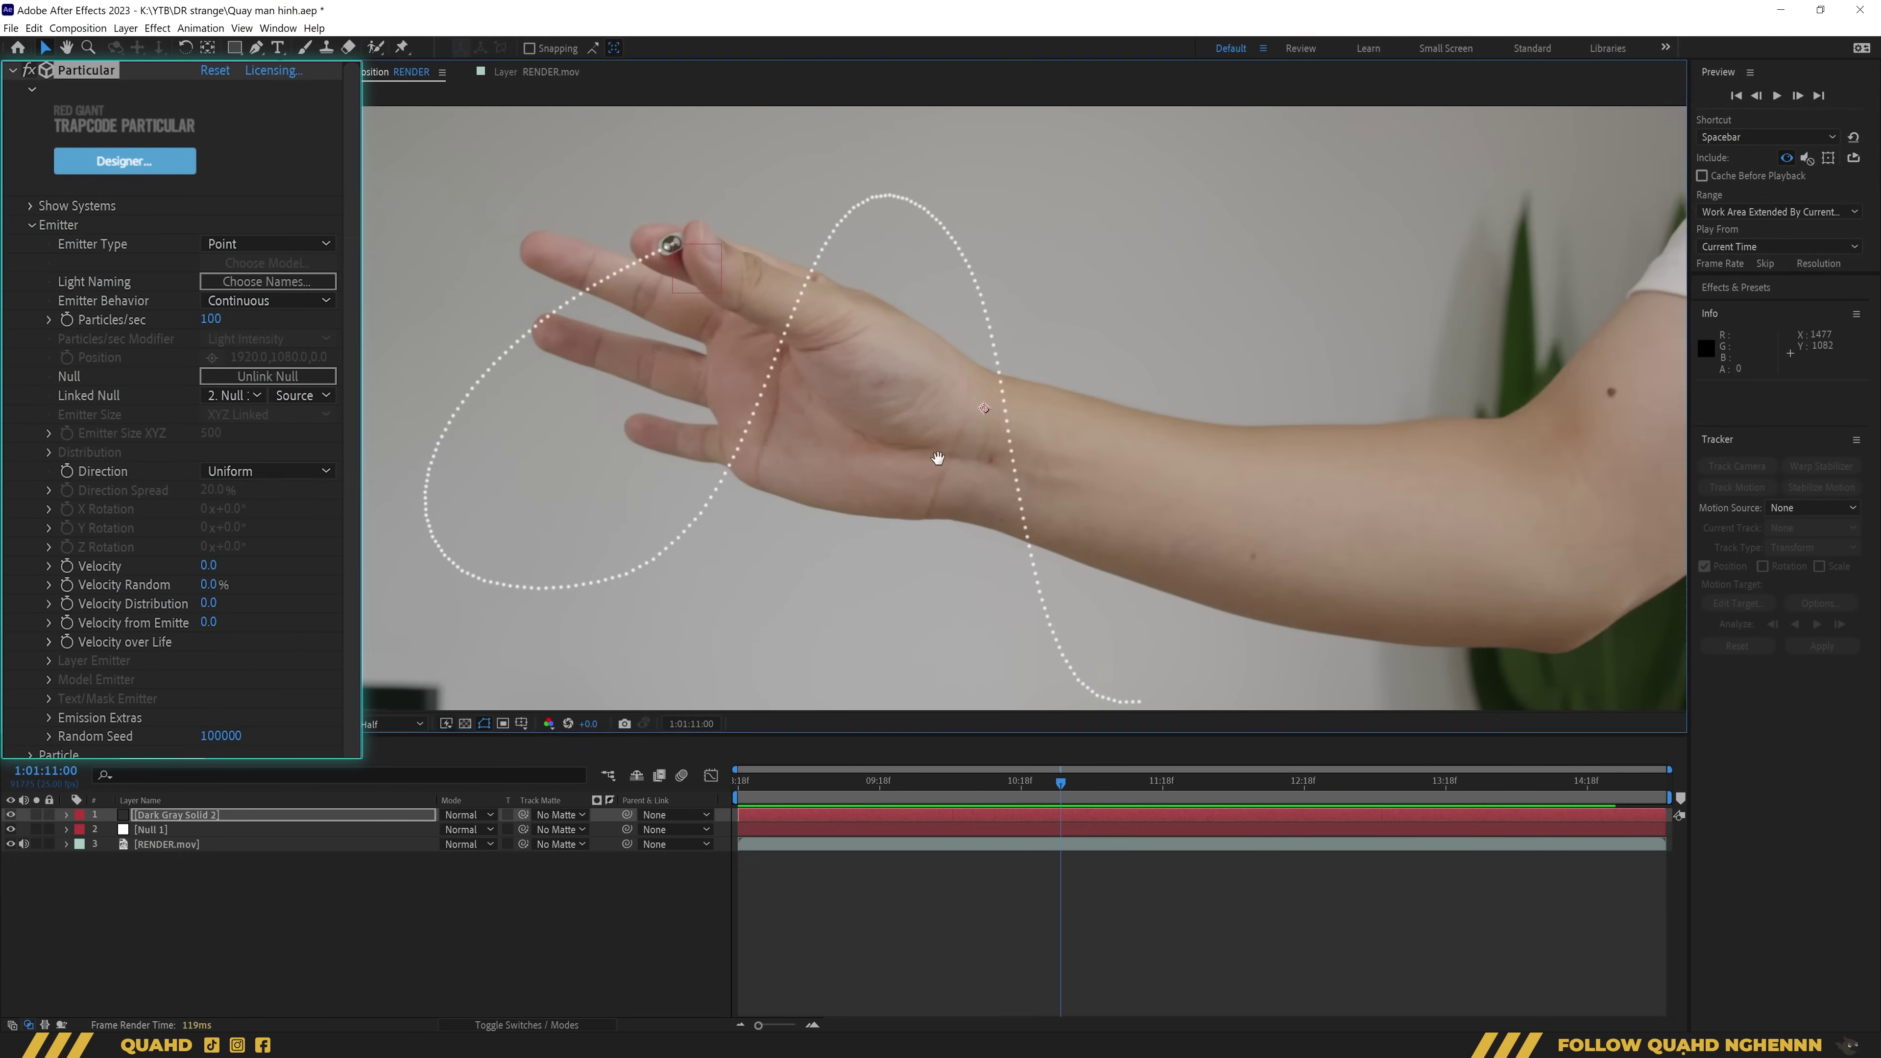
left_click_drag(768, 179, 857, 328)
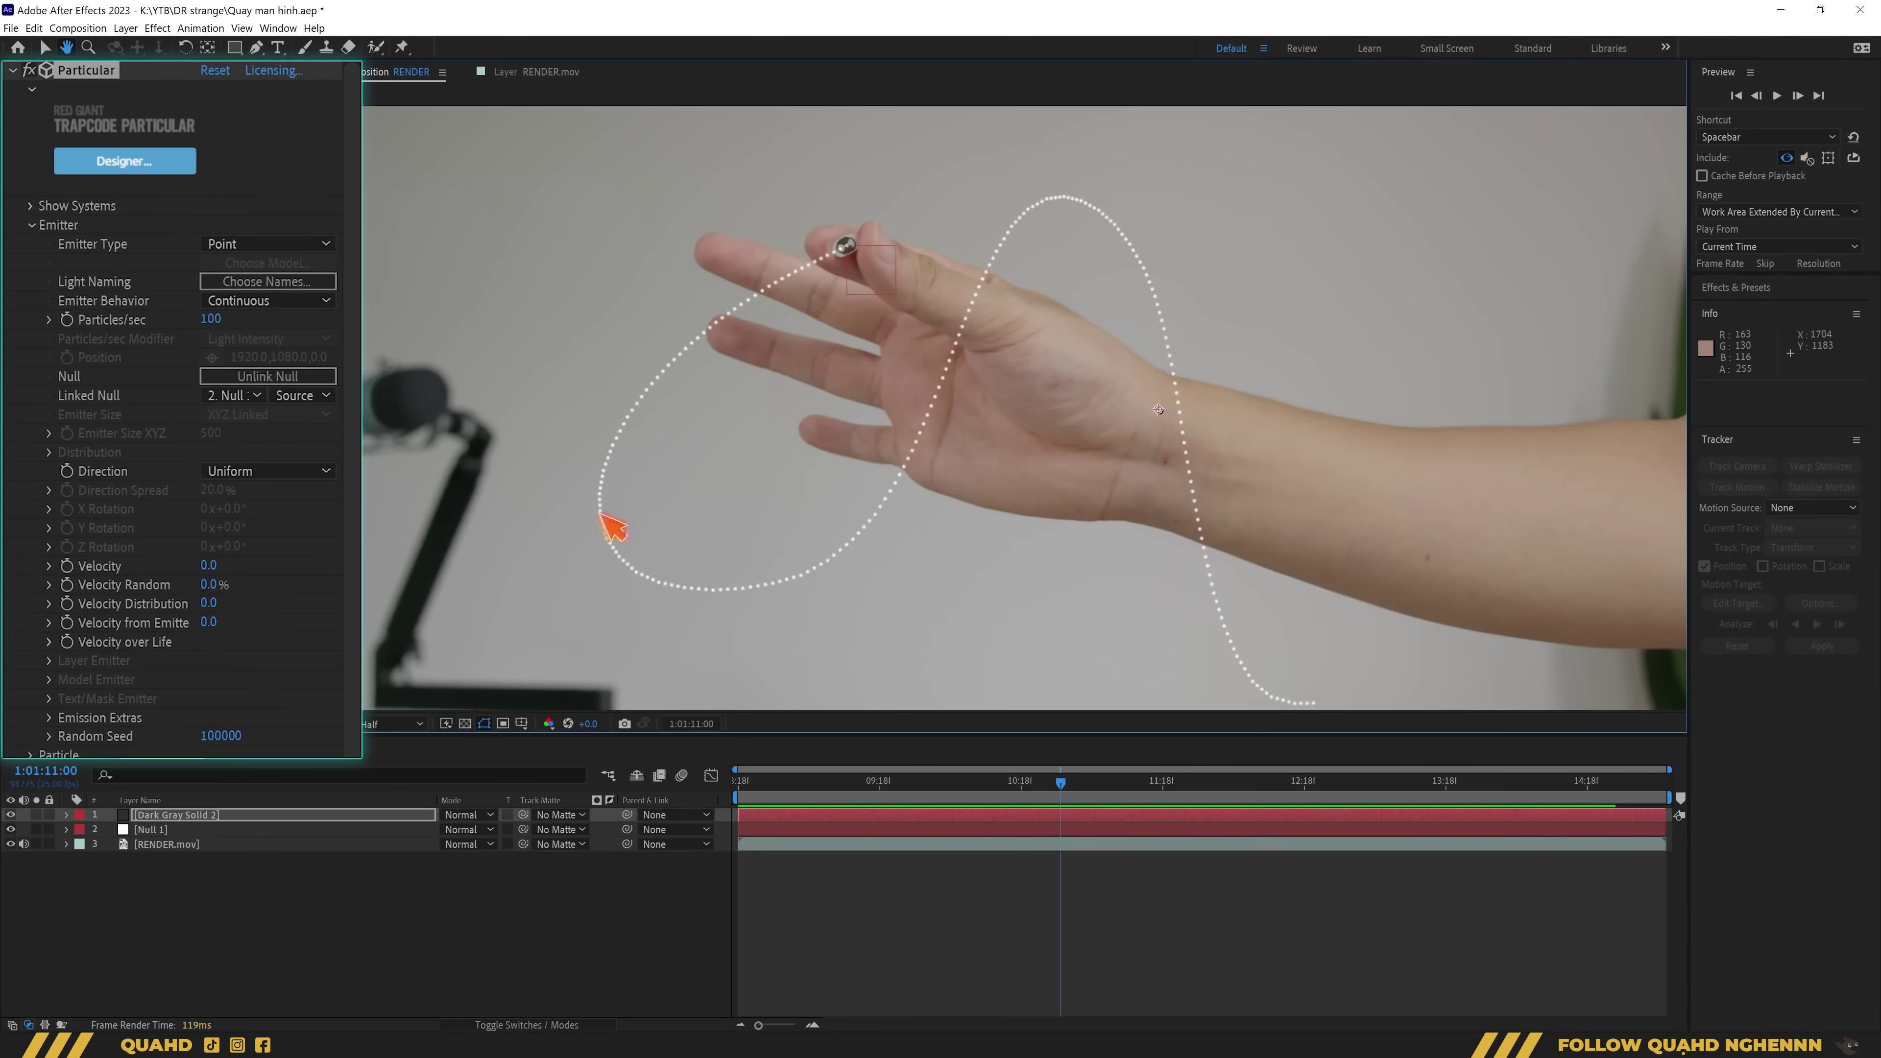
key("v")
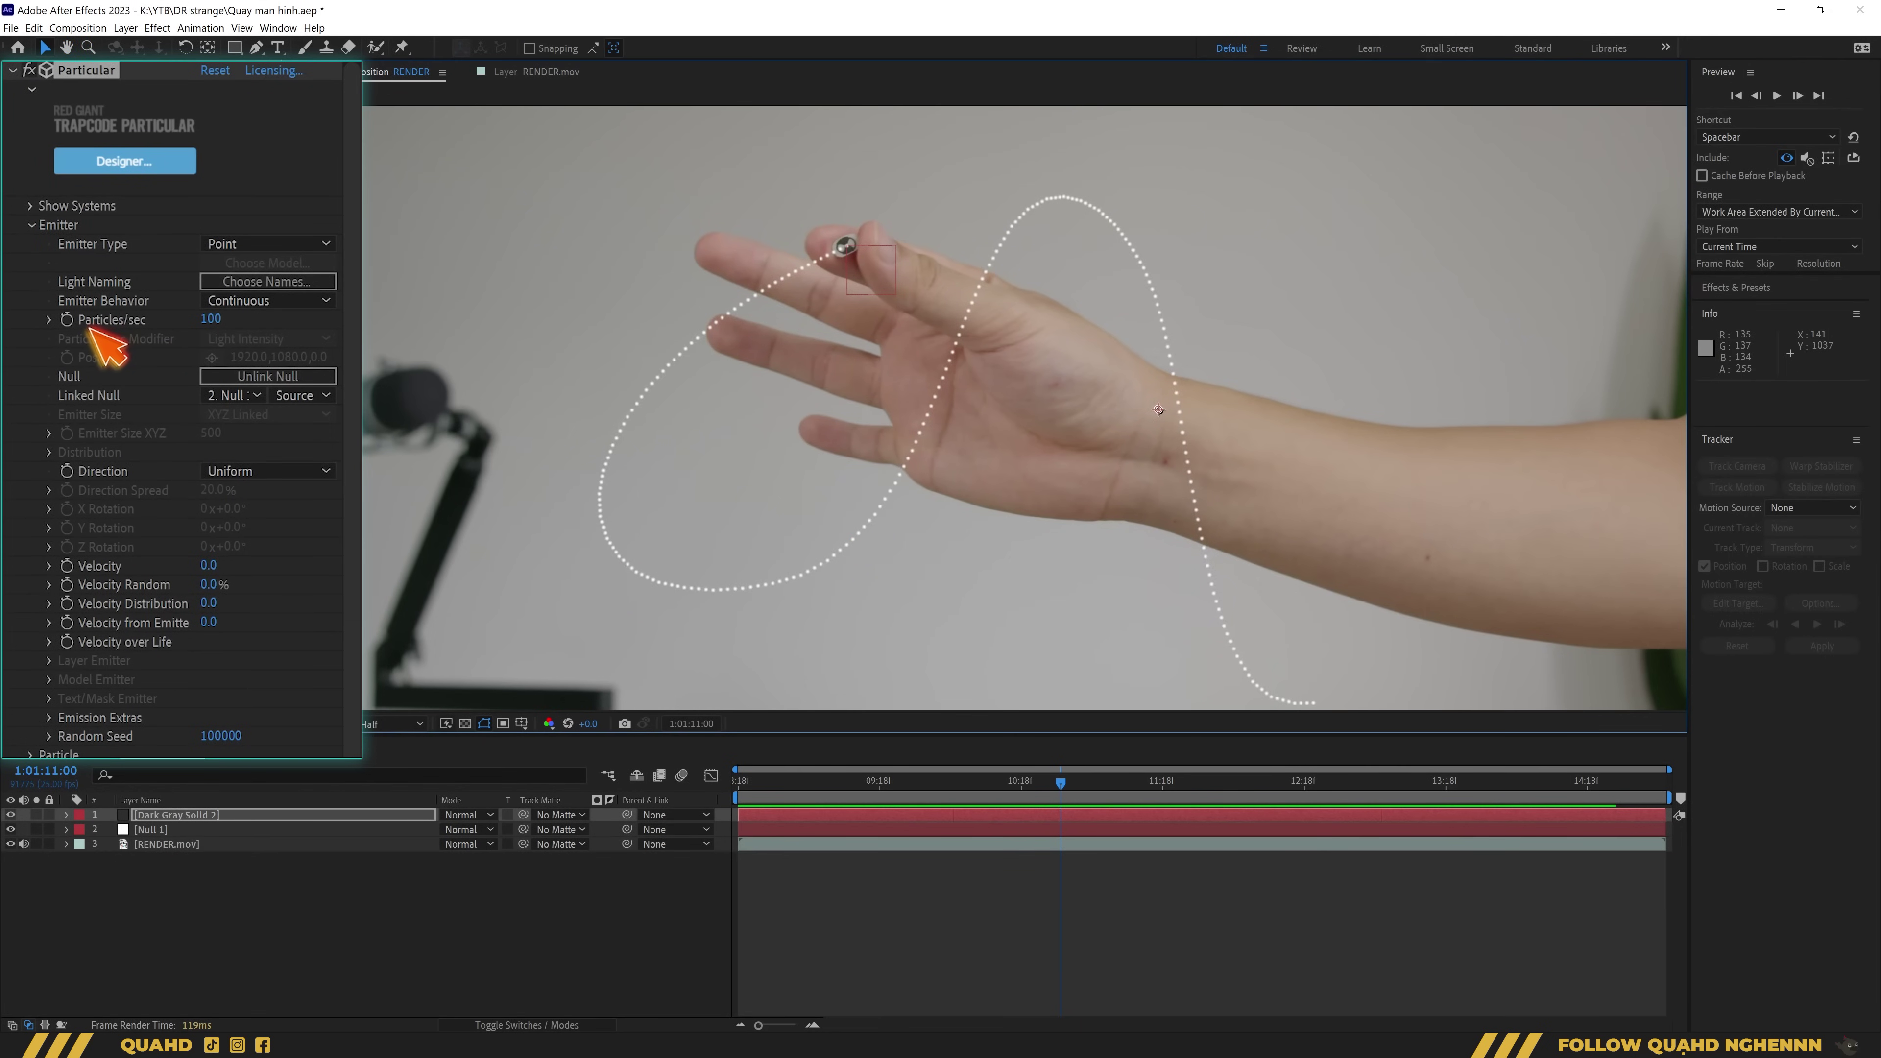
left_click_drag(210, 319, 276, 319)
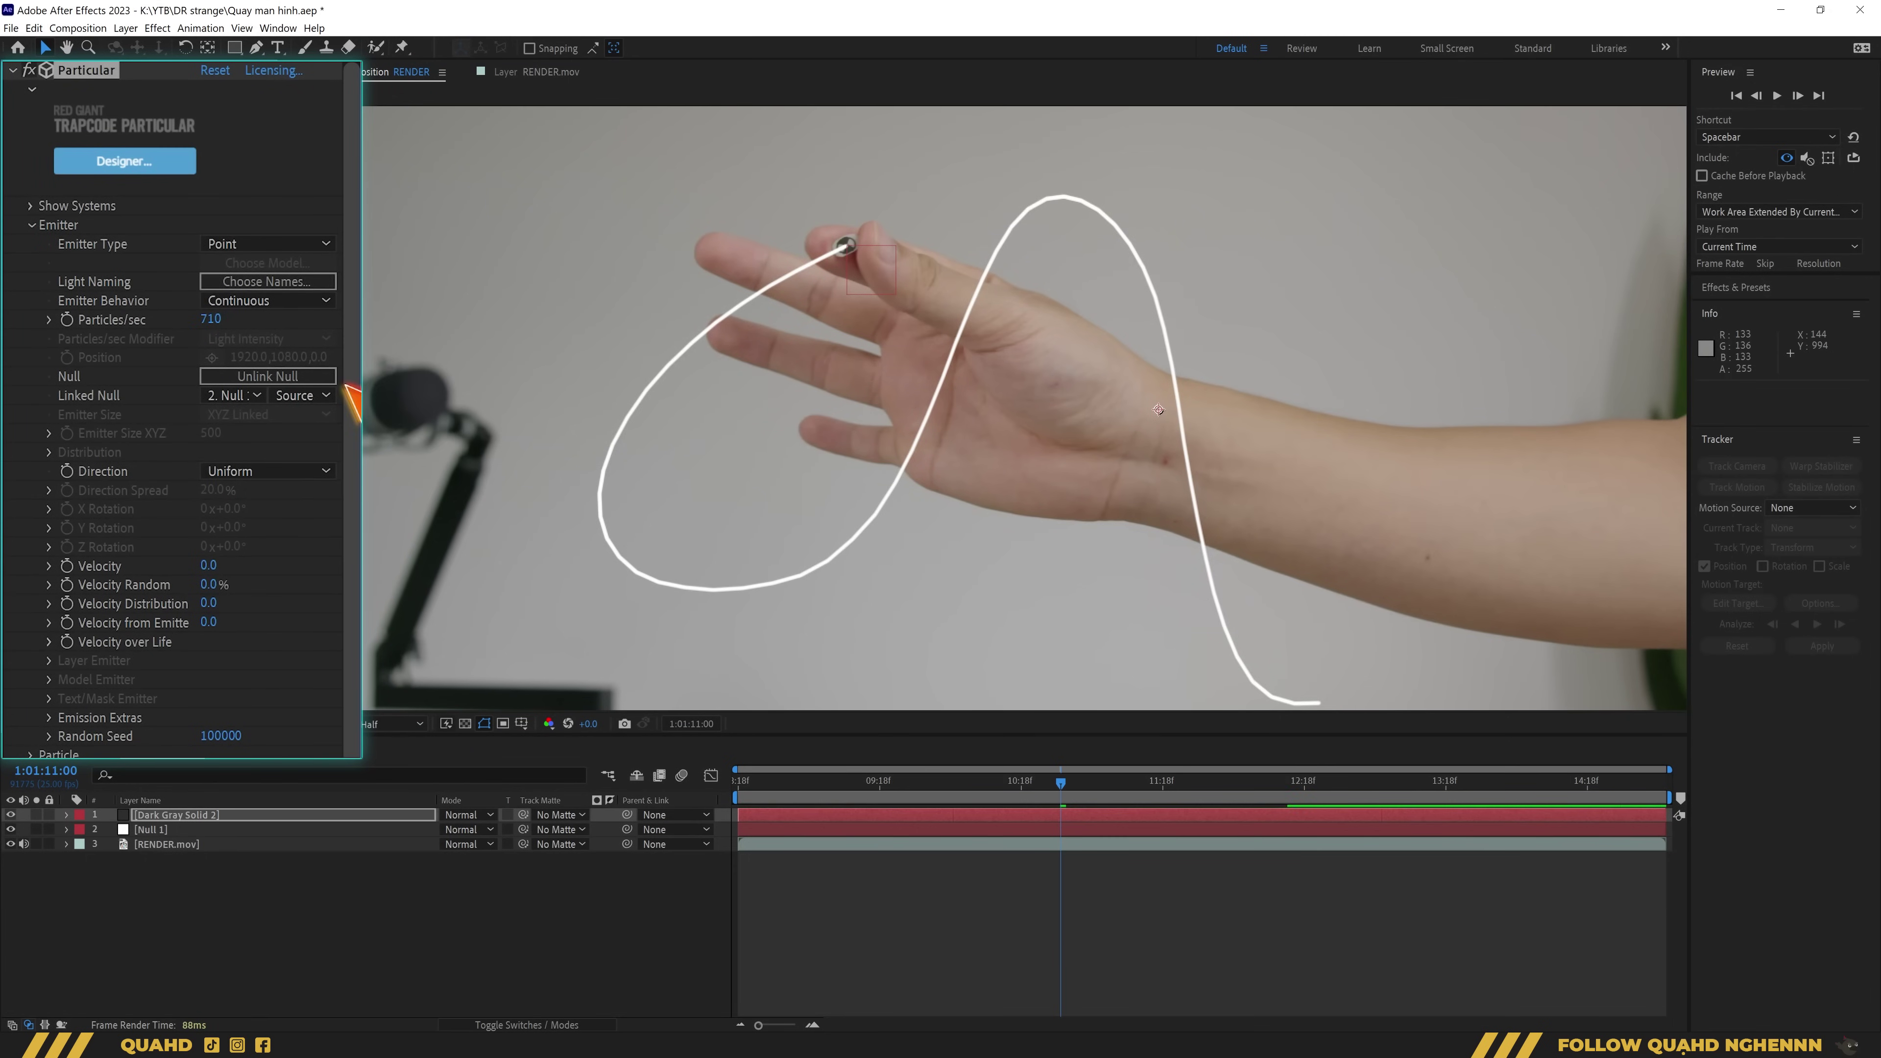
left_click(211, 320)
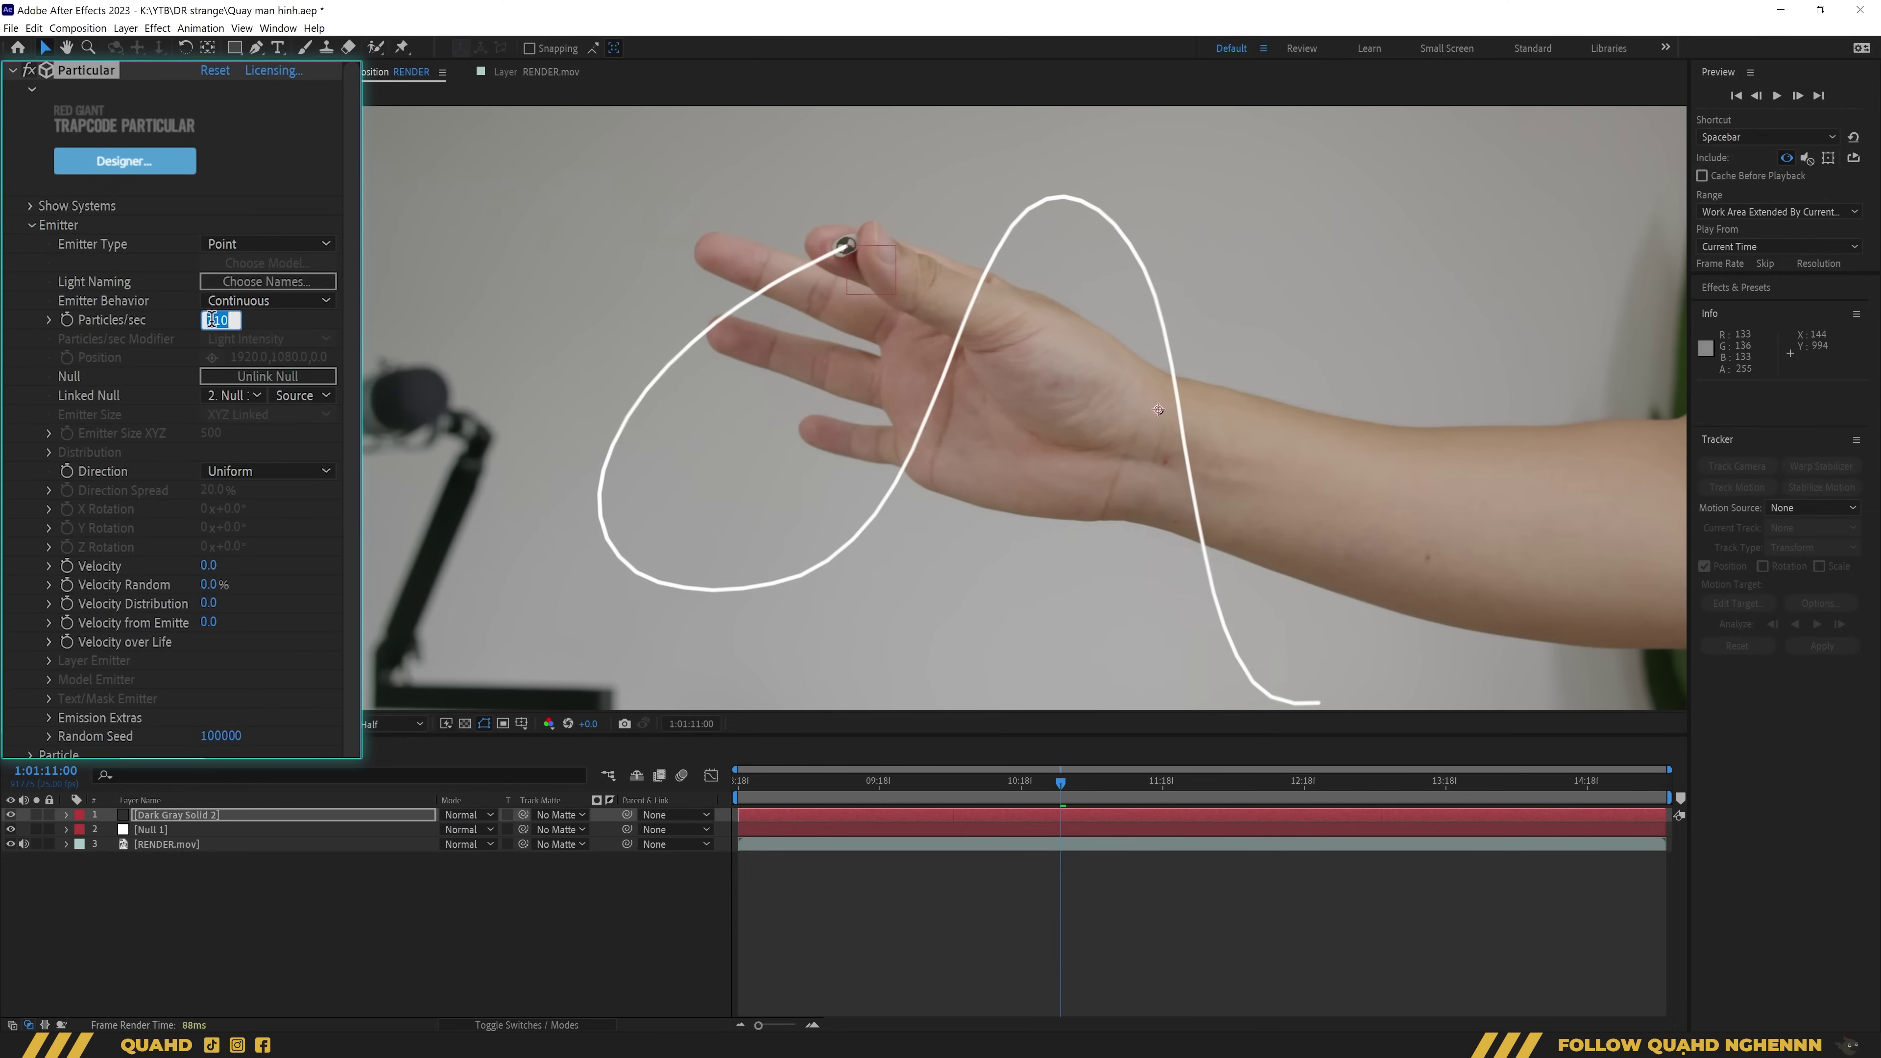
left_click(30, 225)
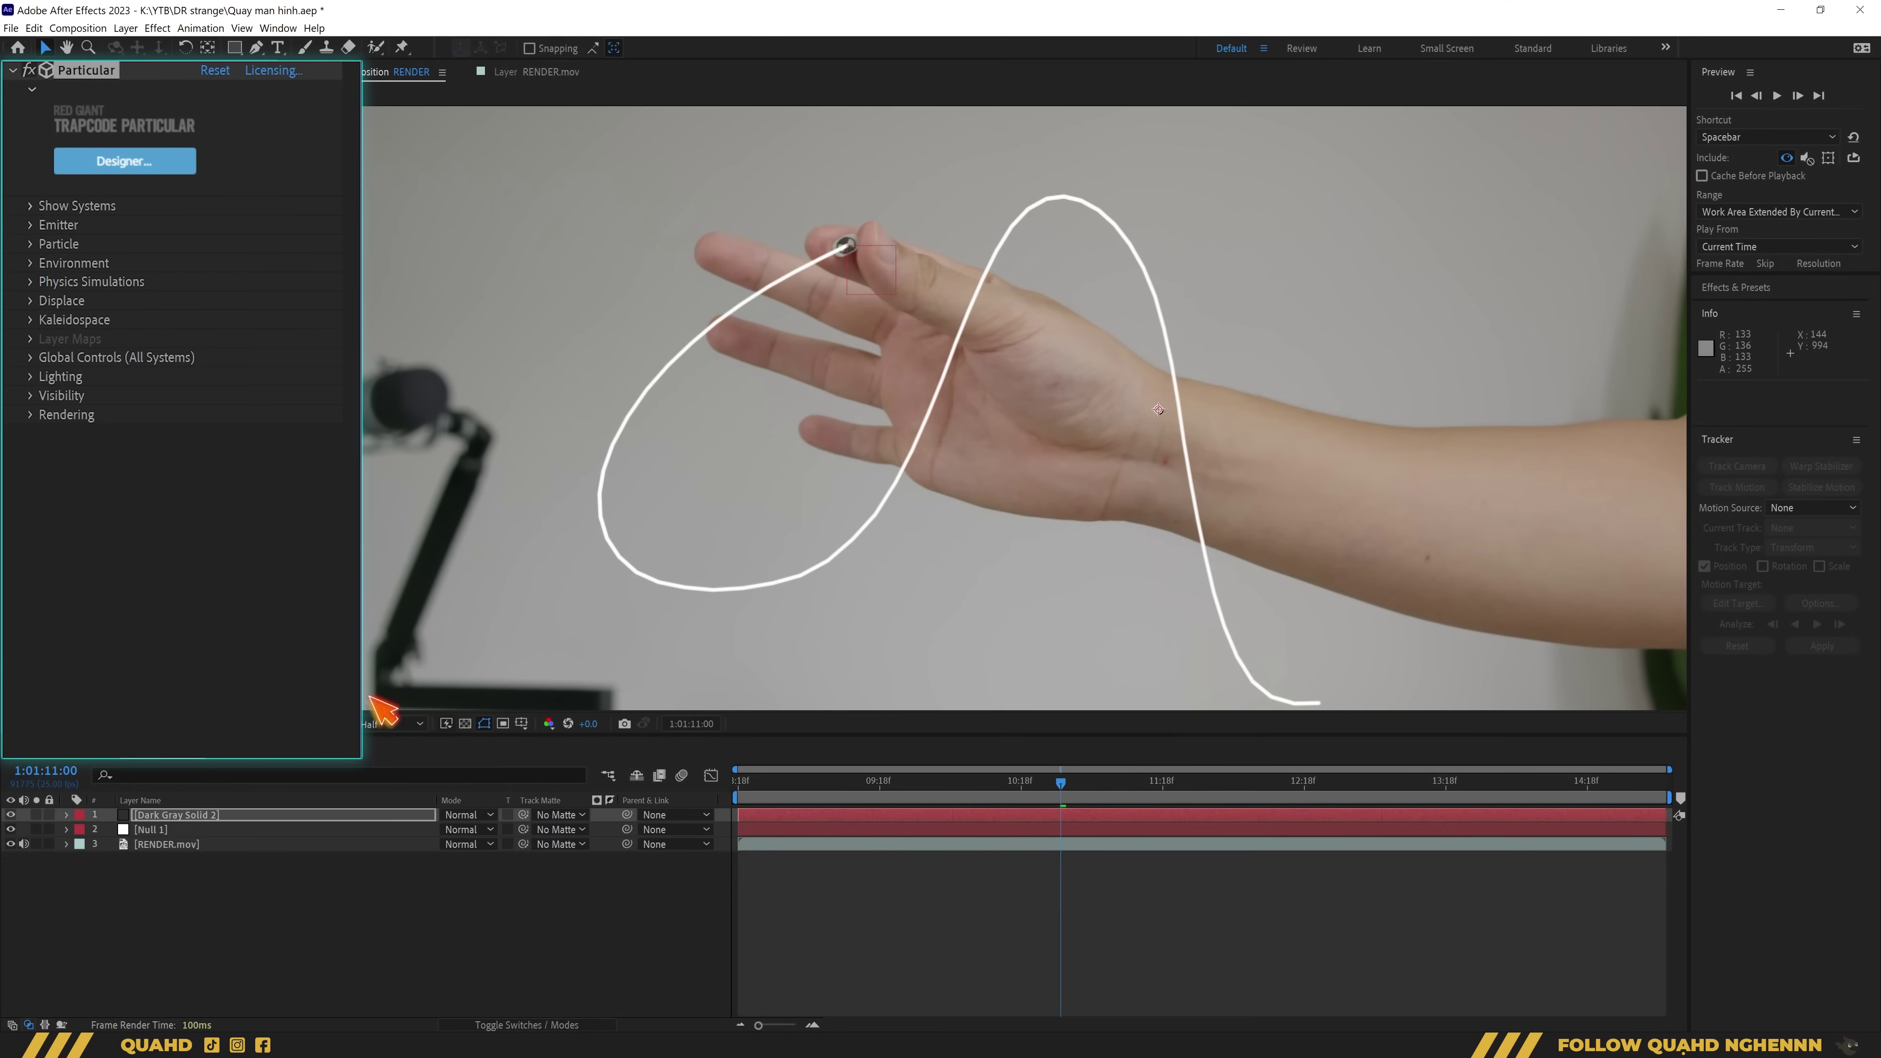
Preview the continuous white trail from the start of the composition
left_click(738, 782)
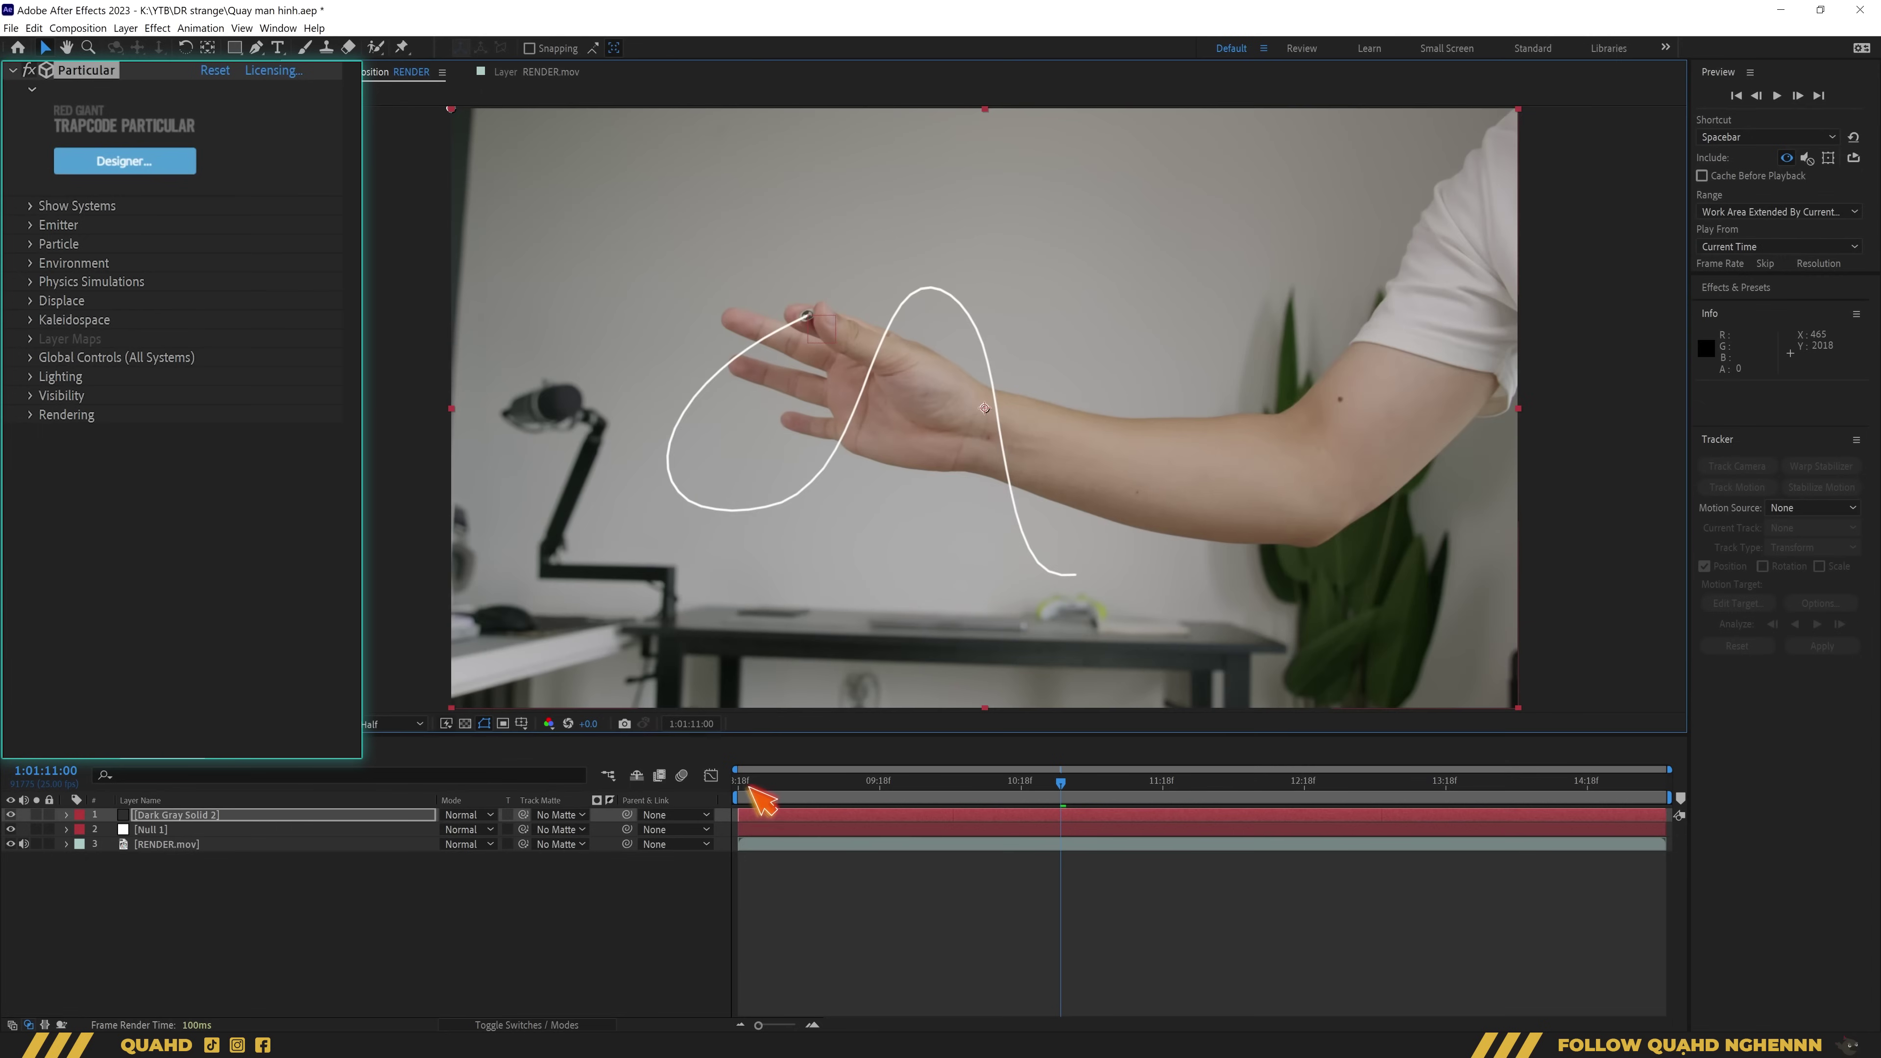
key("space")
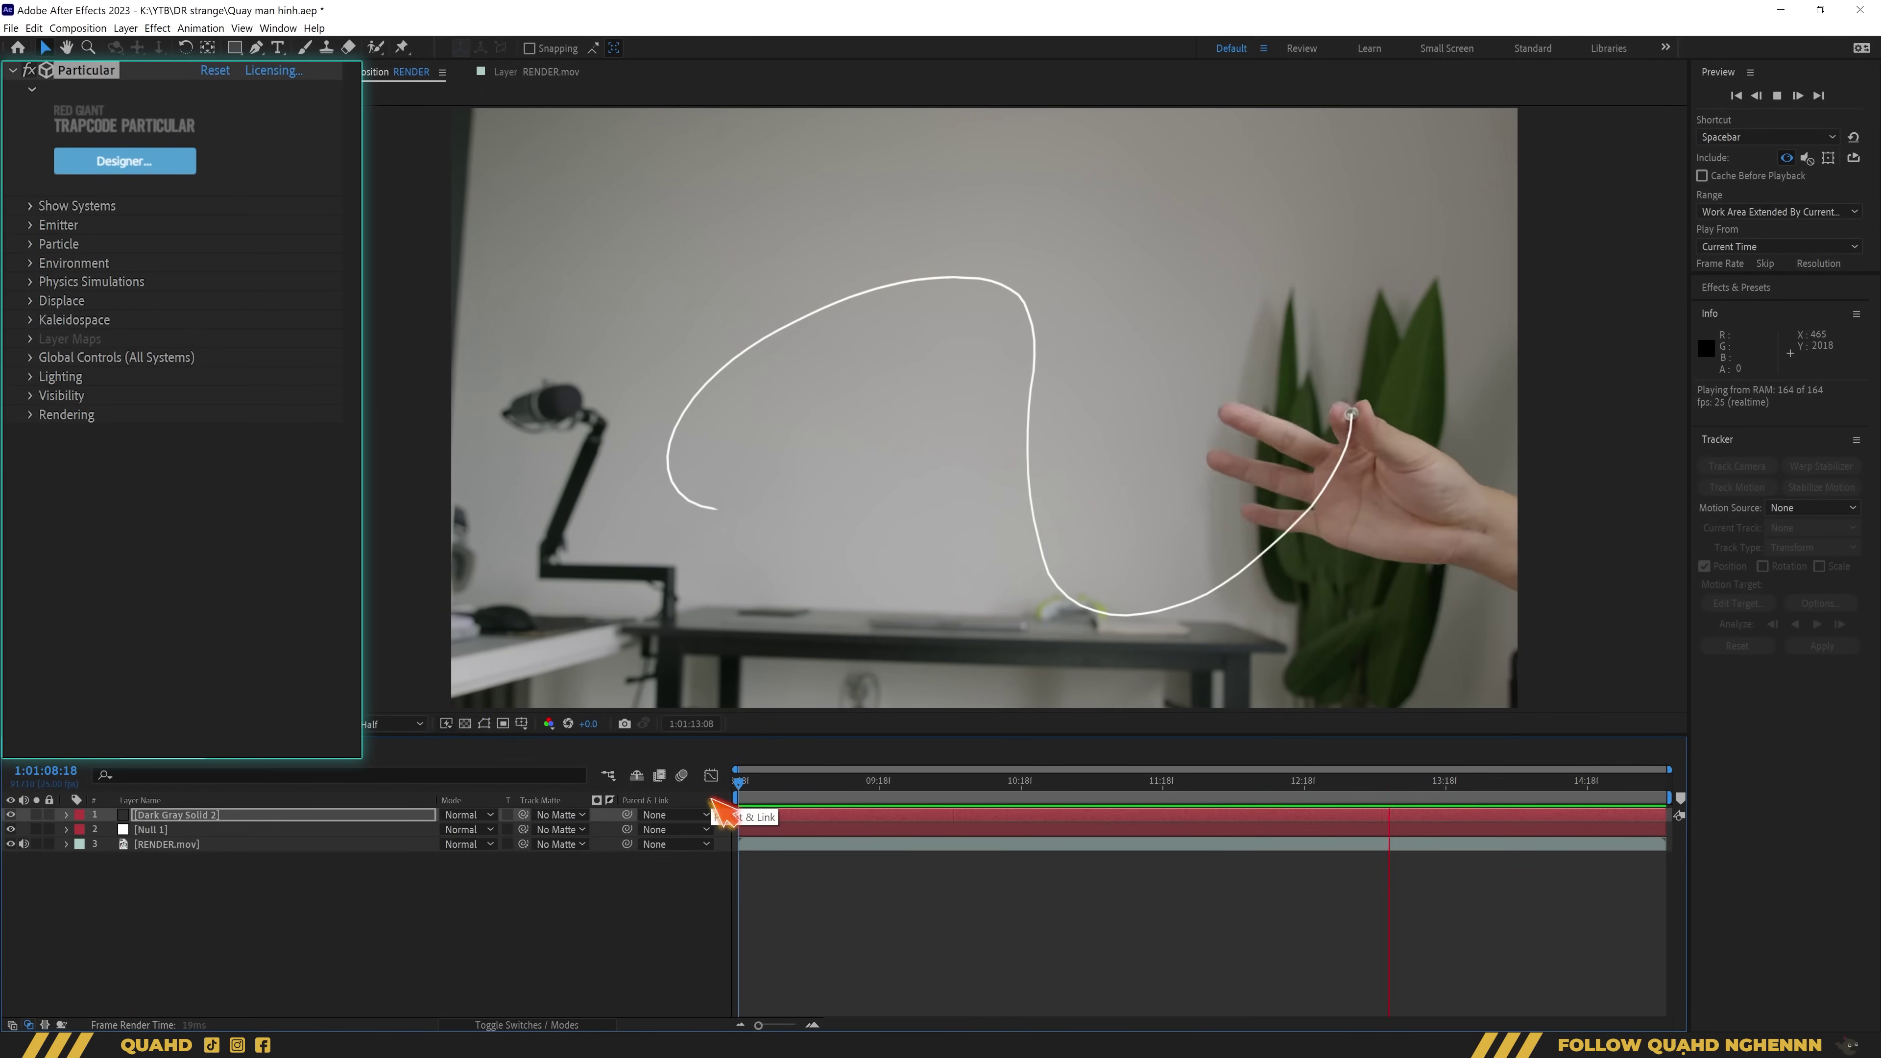
key("space")
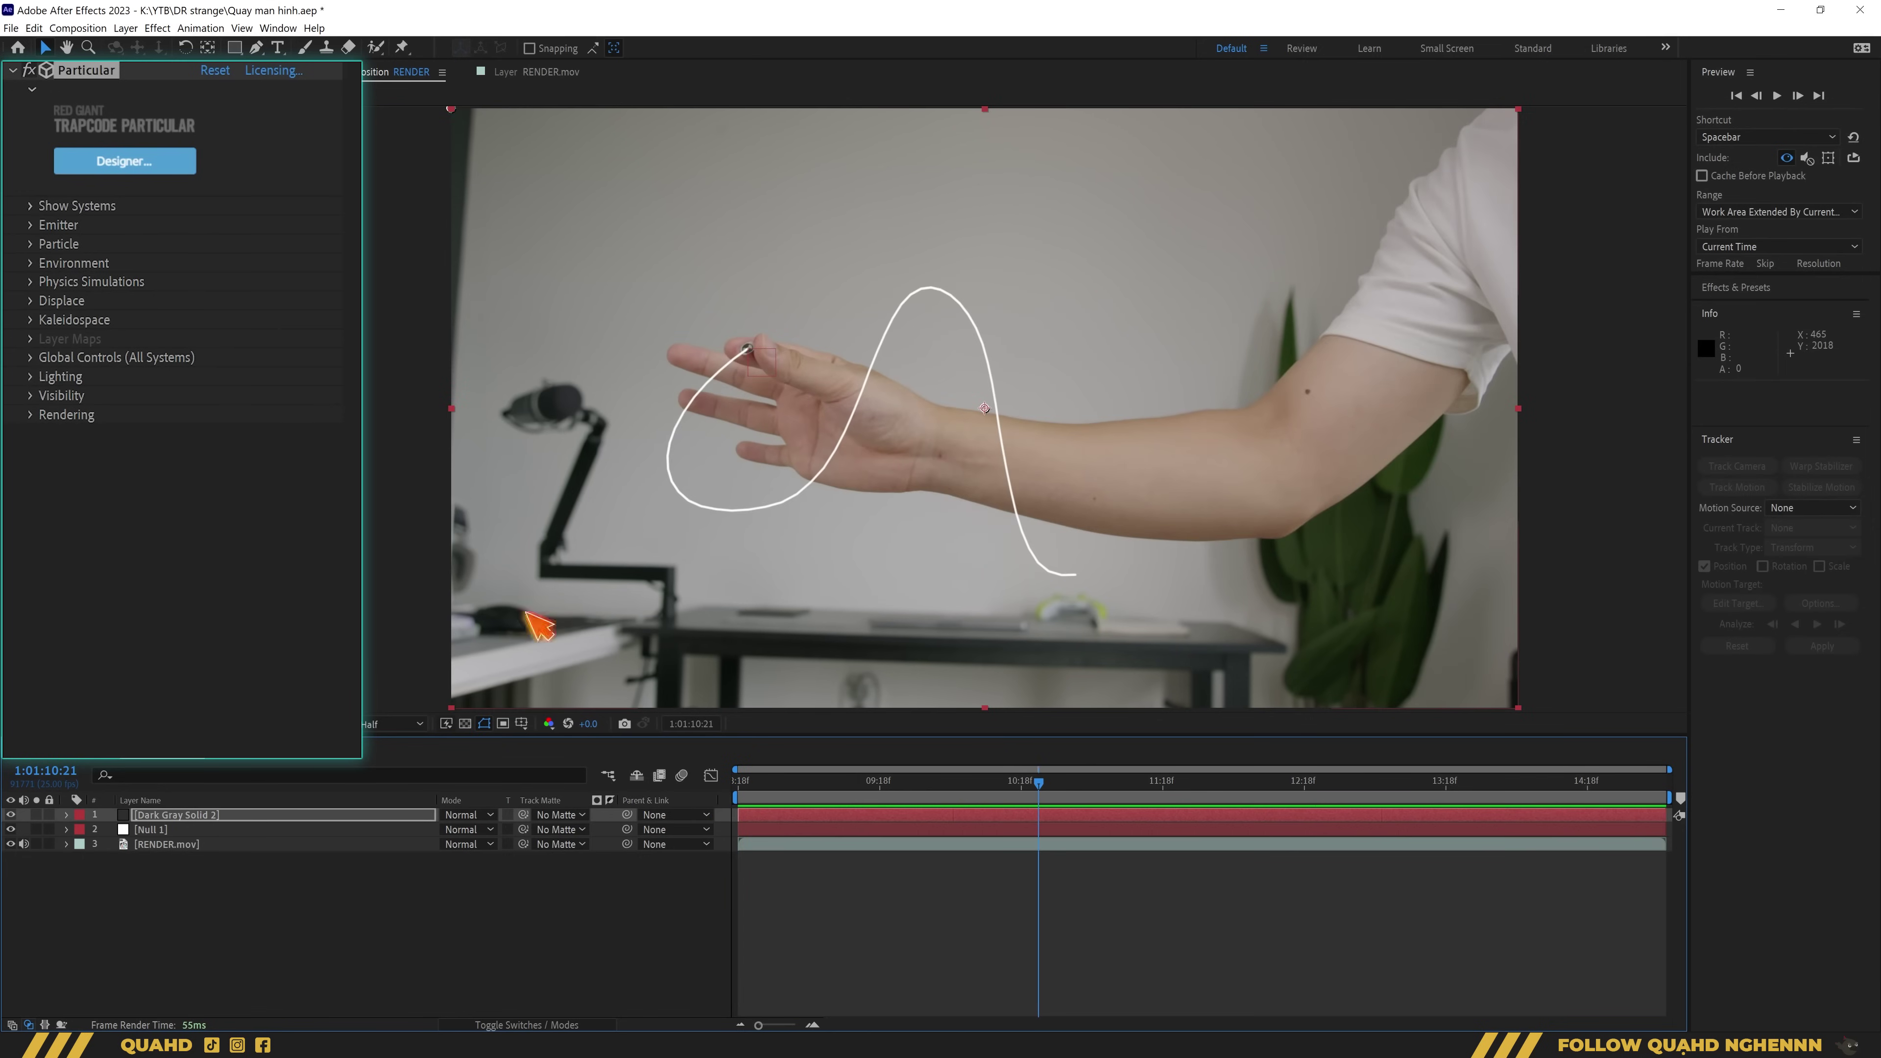
Set Particular's particle Life to 1.5 seconds and preview the shorter trail from the start
left_click(29, 244)
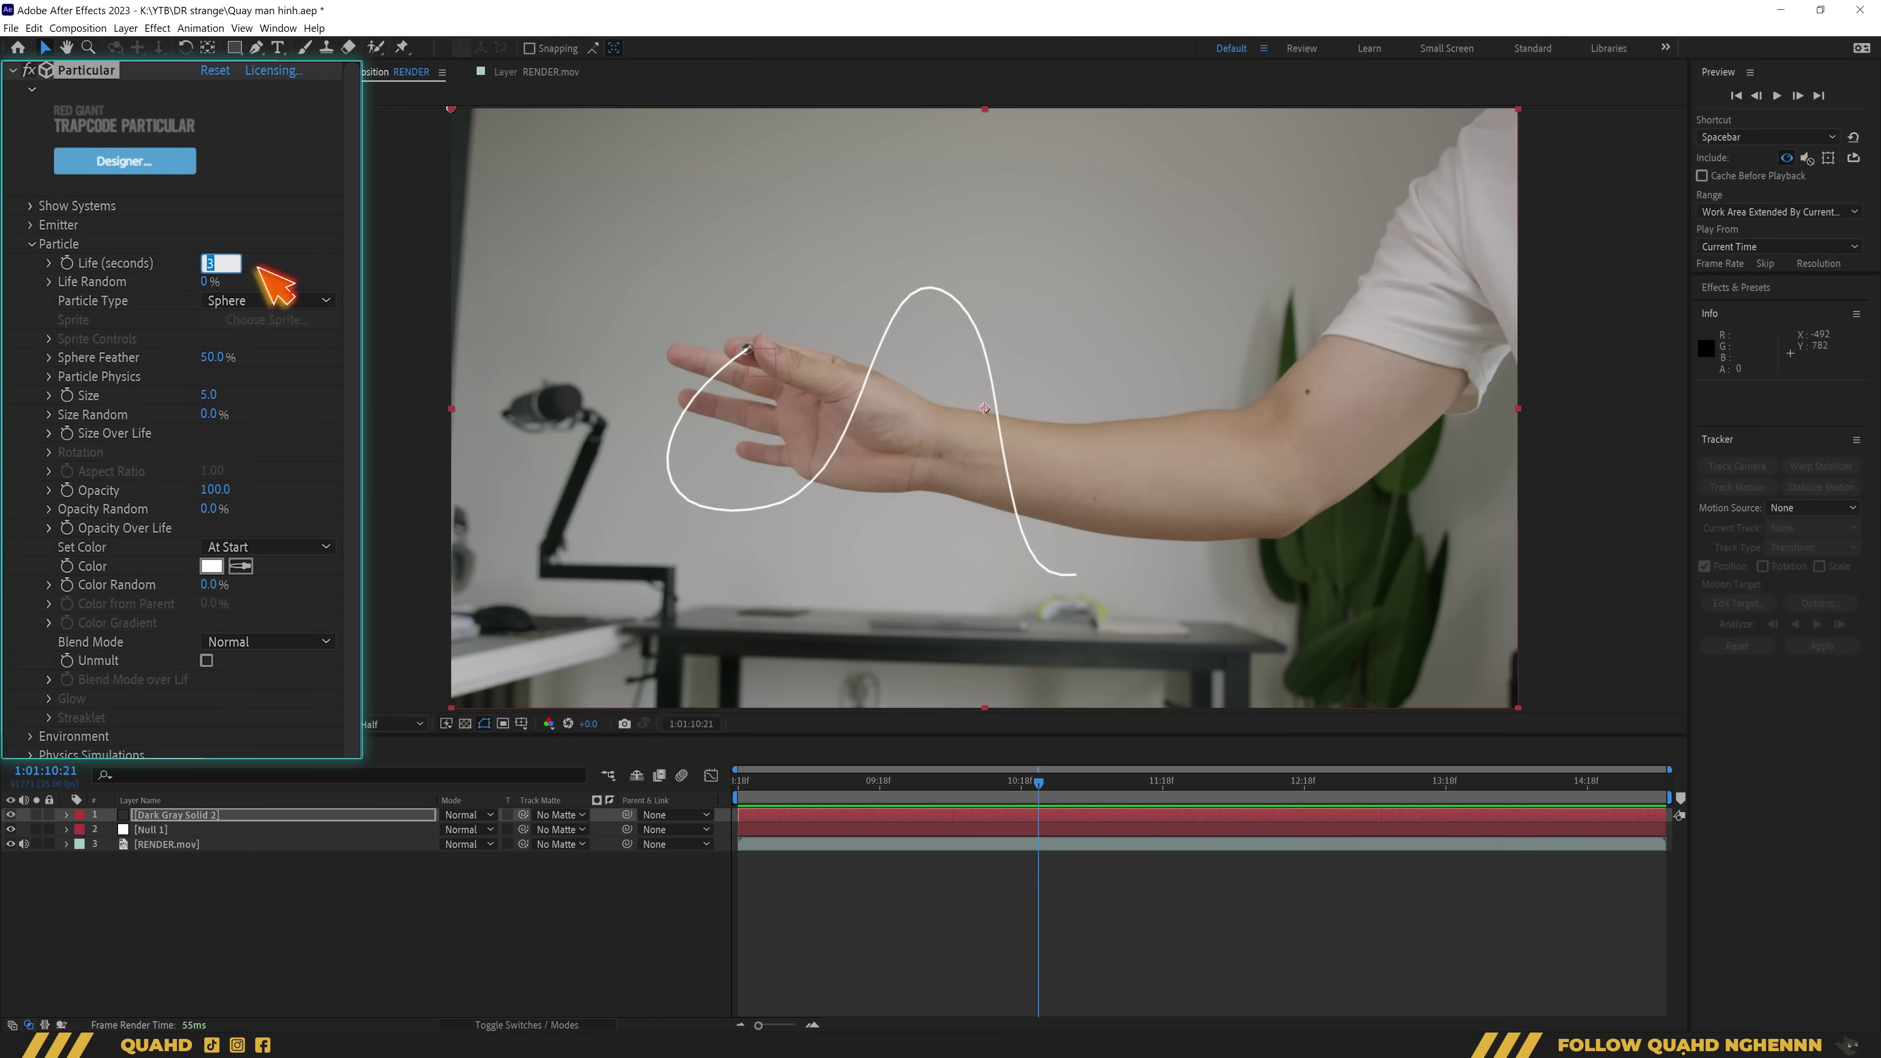
type("1.5")
left_click(259, 269)
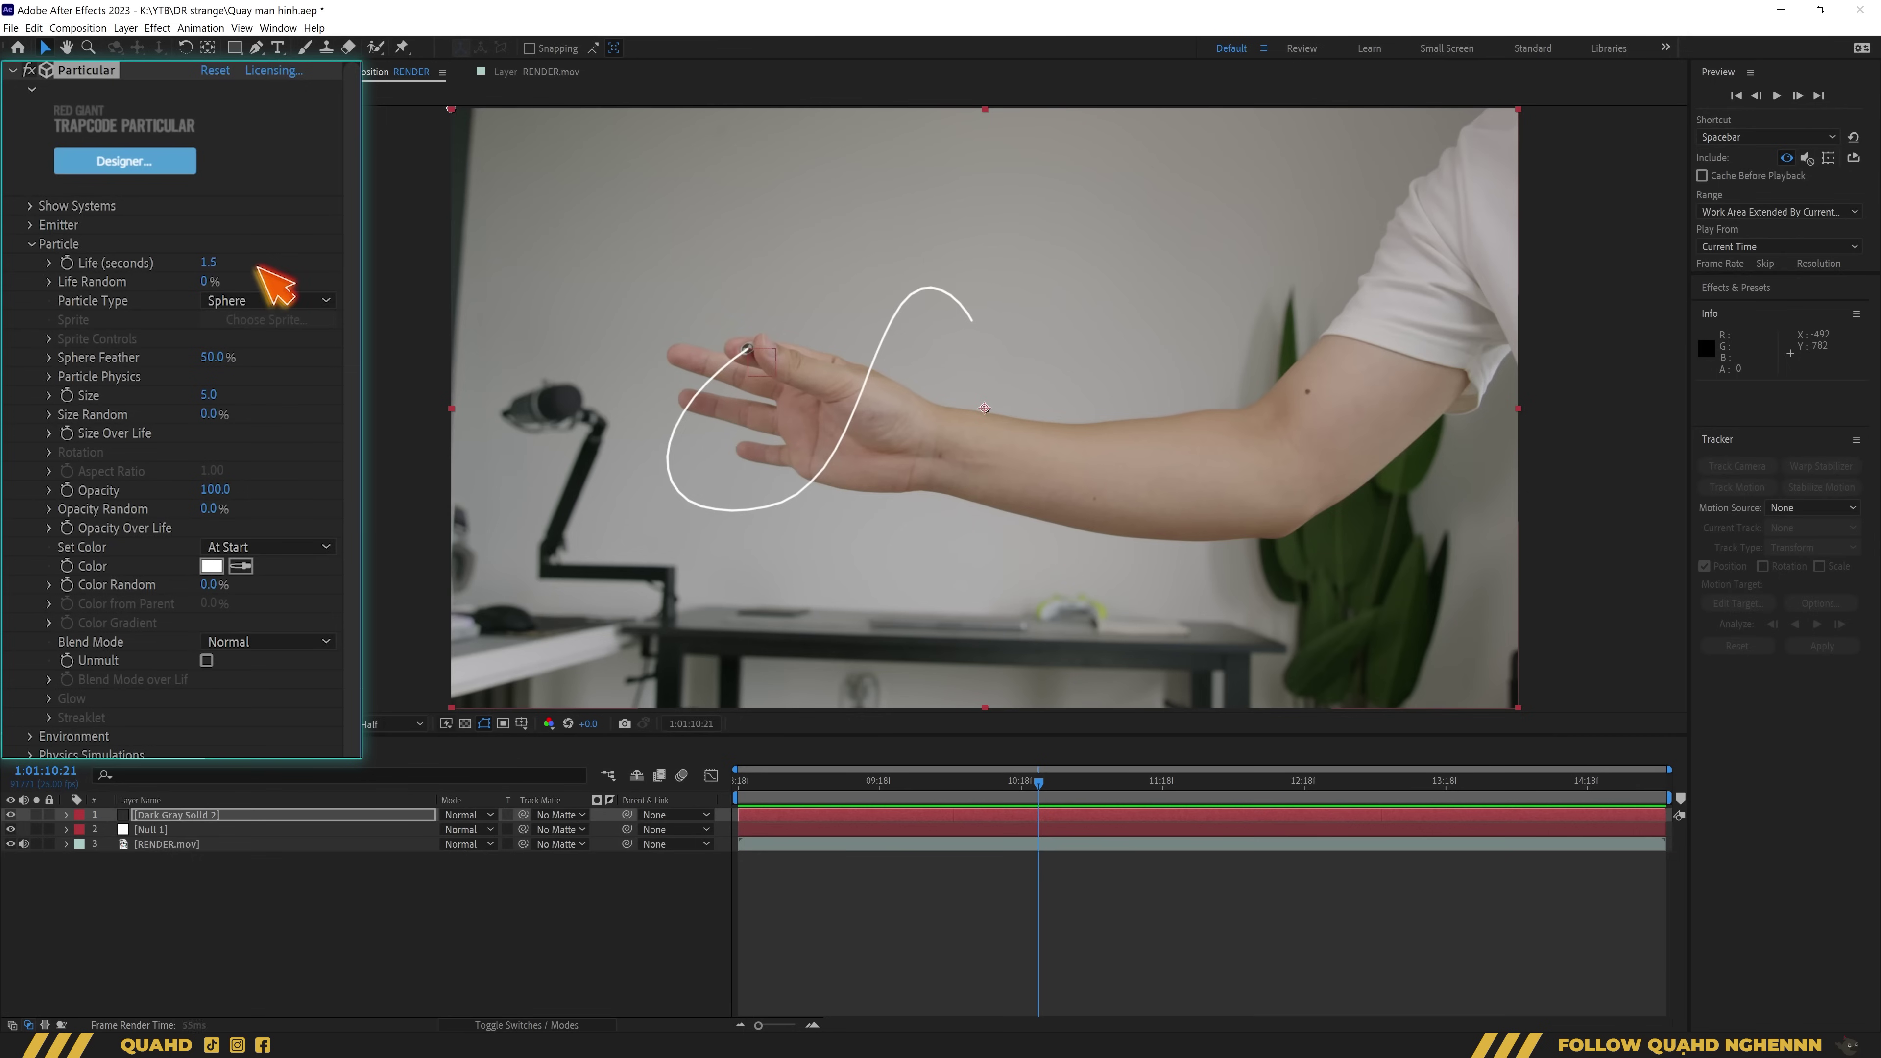
left_click(733, 786)
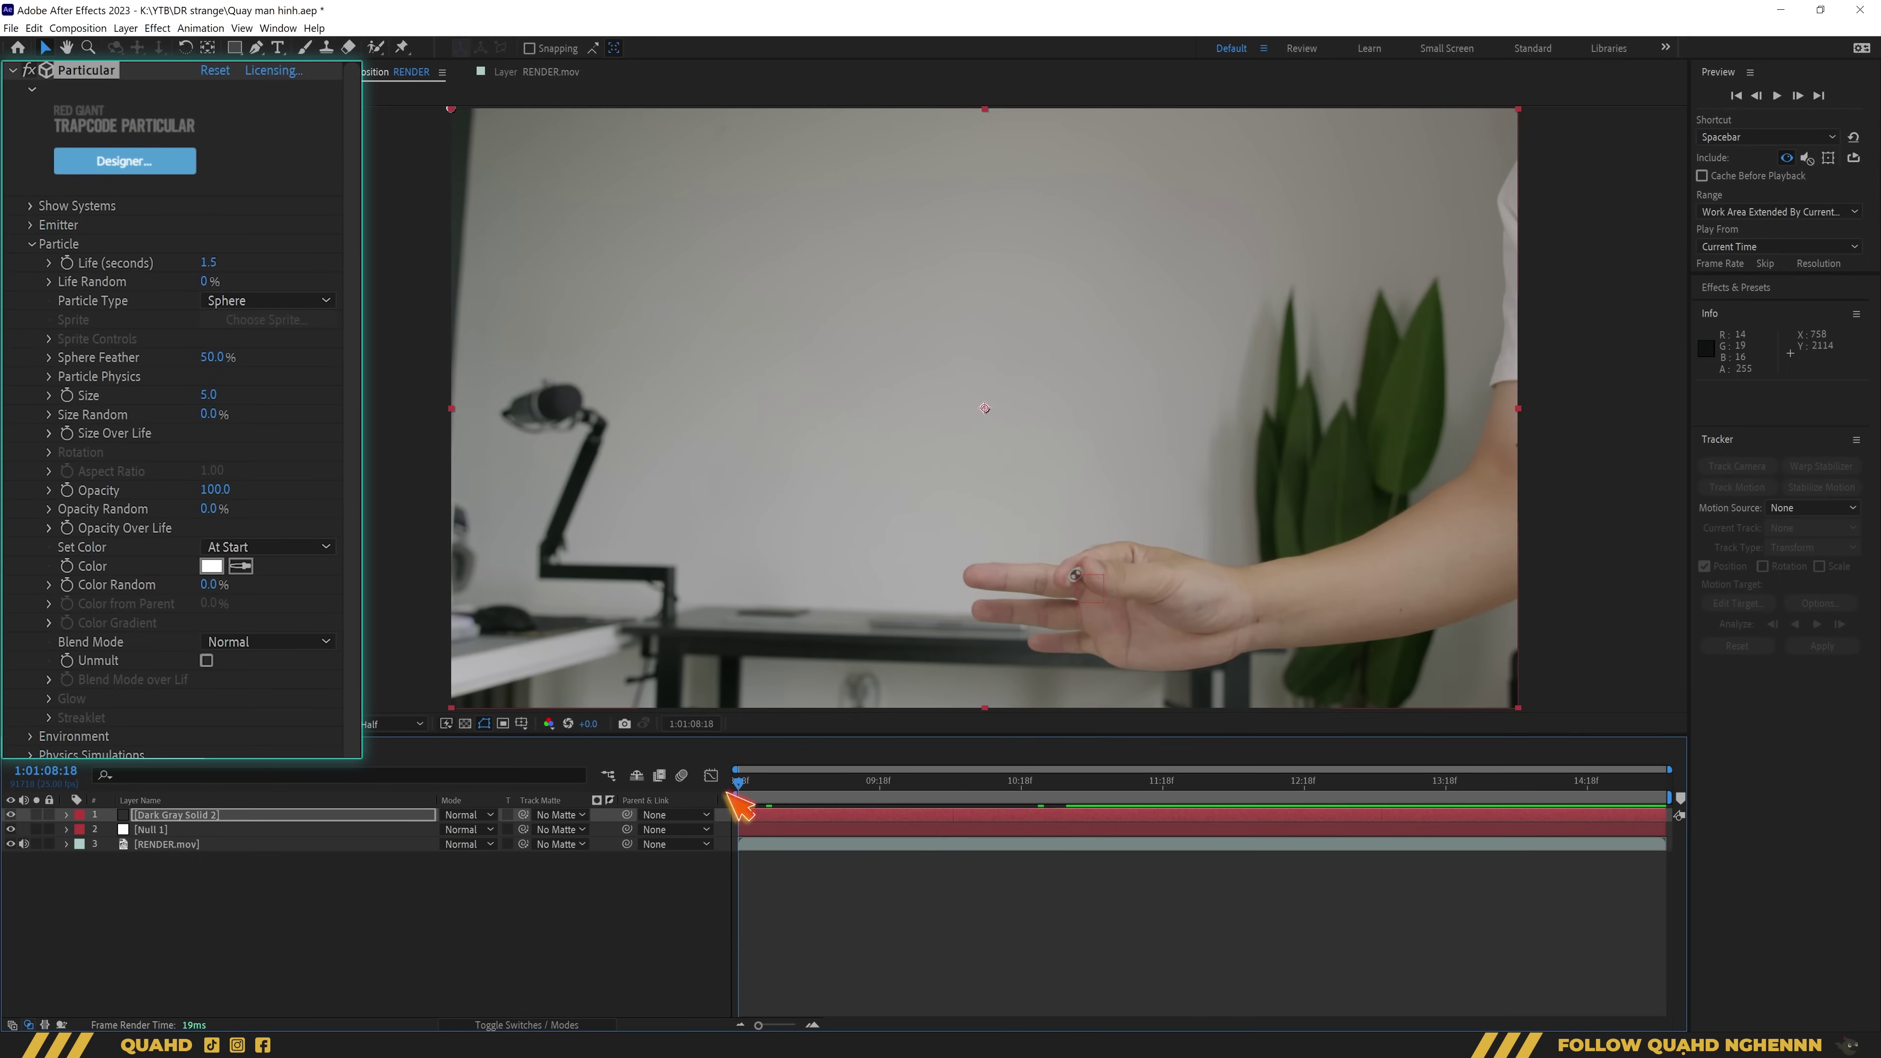
key("space")
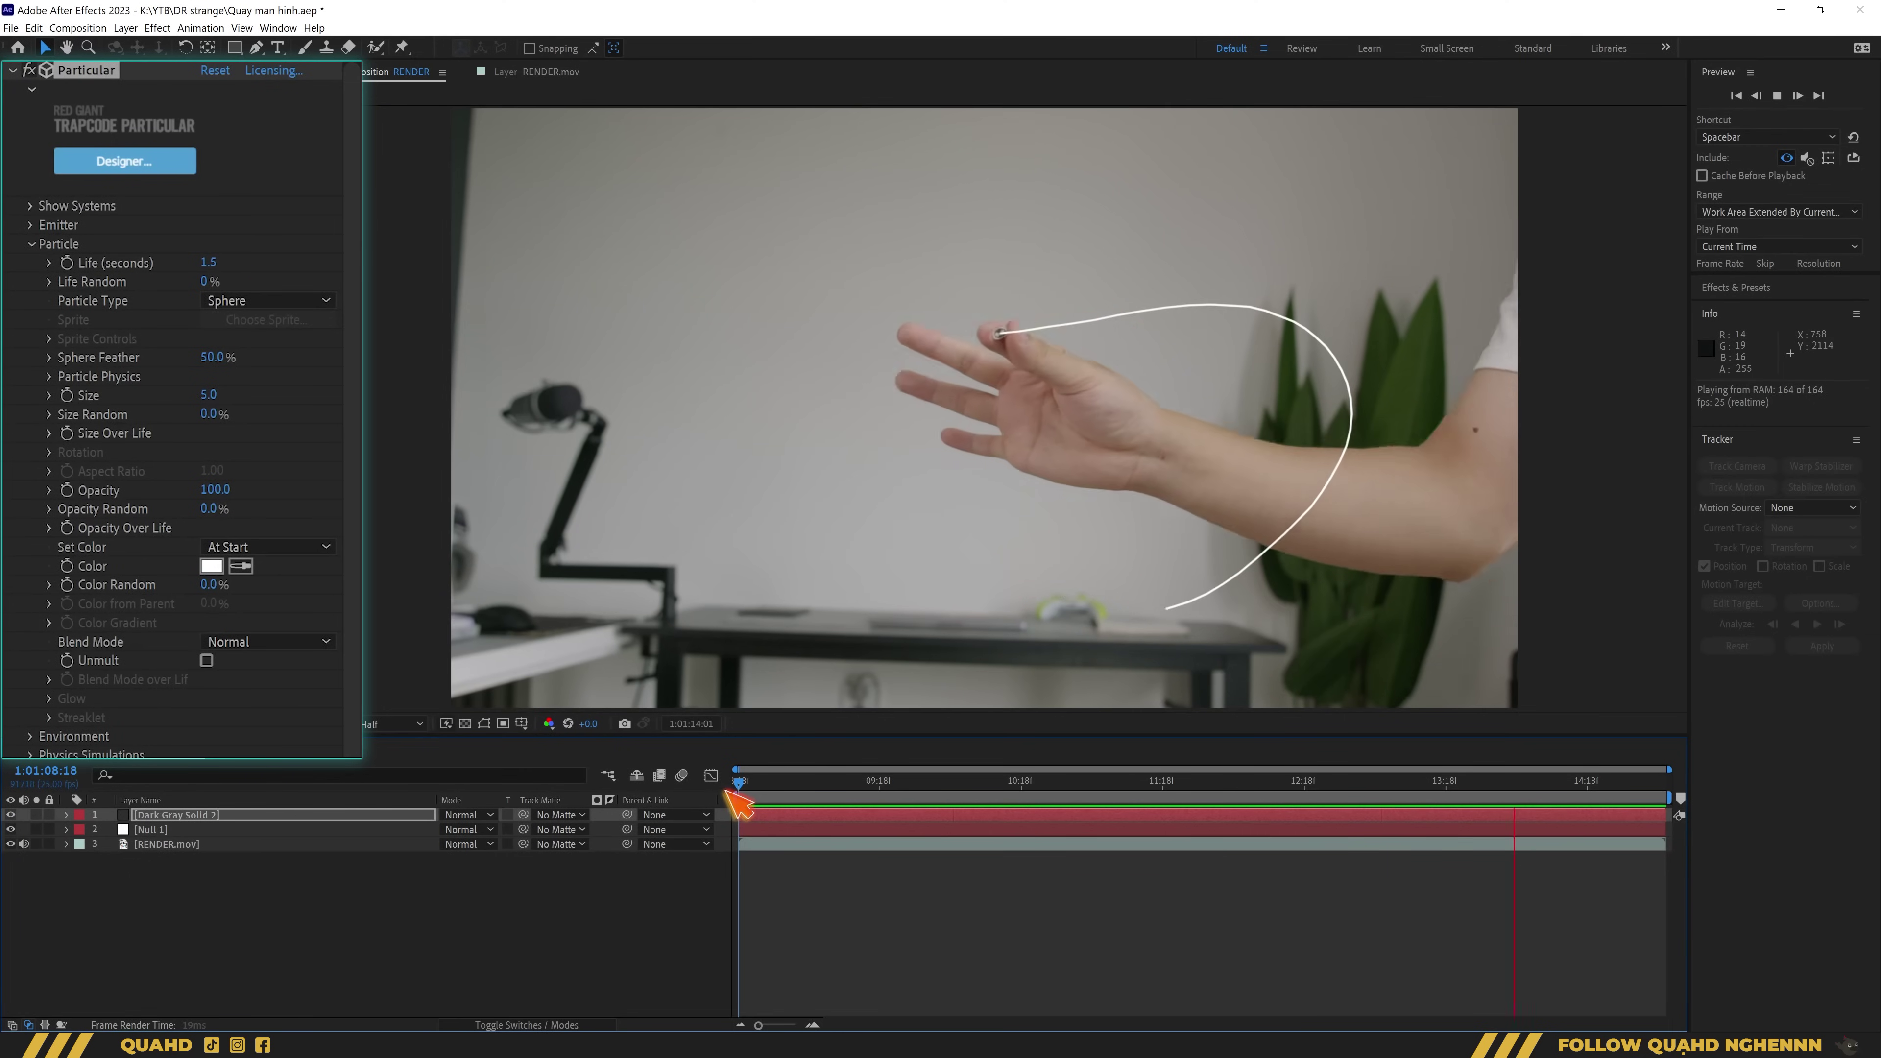
left_click_drag(737, 793, 662, 808)
key("space")
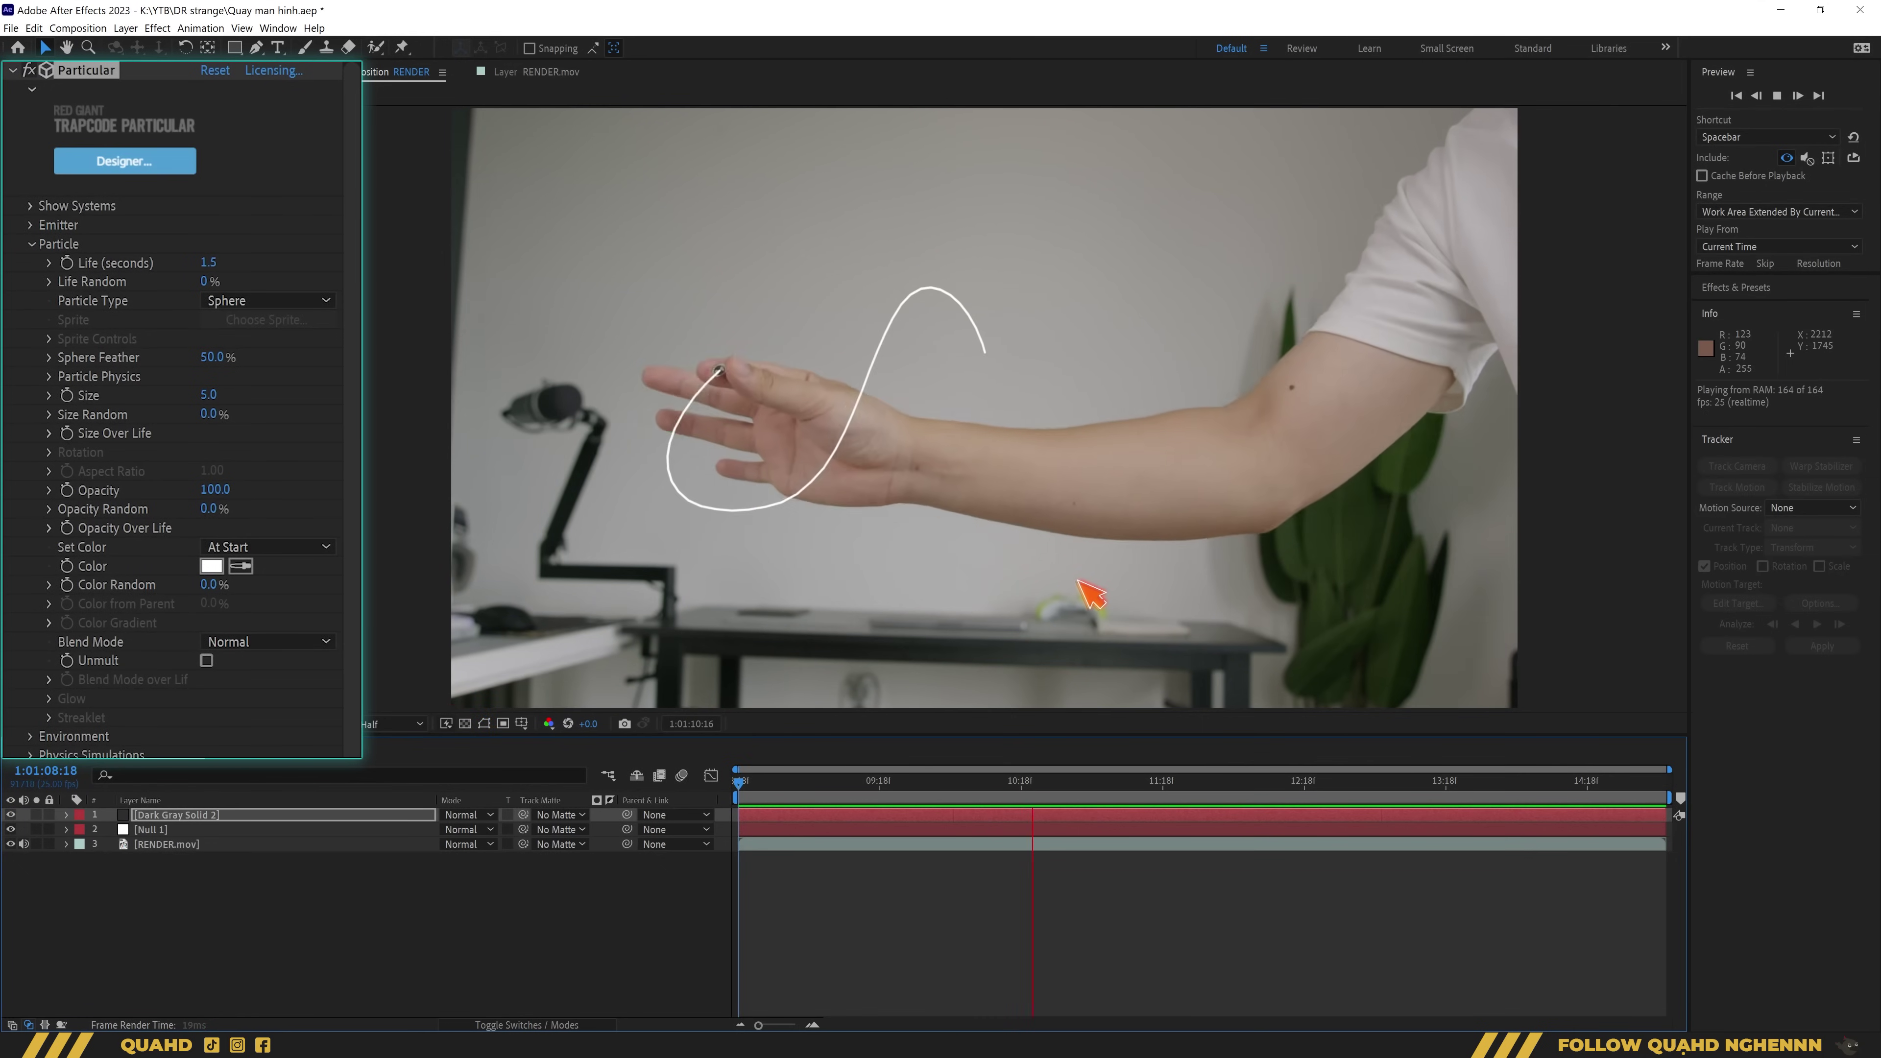
key("space")
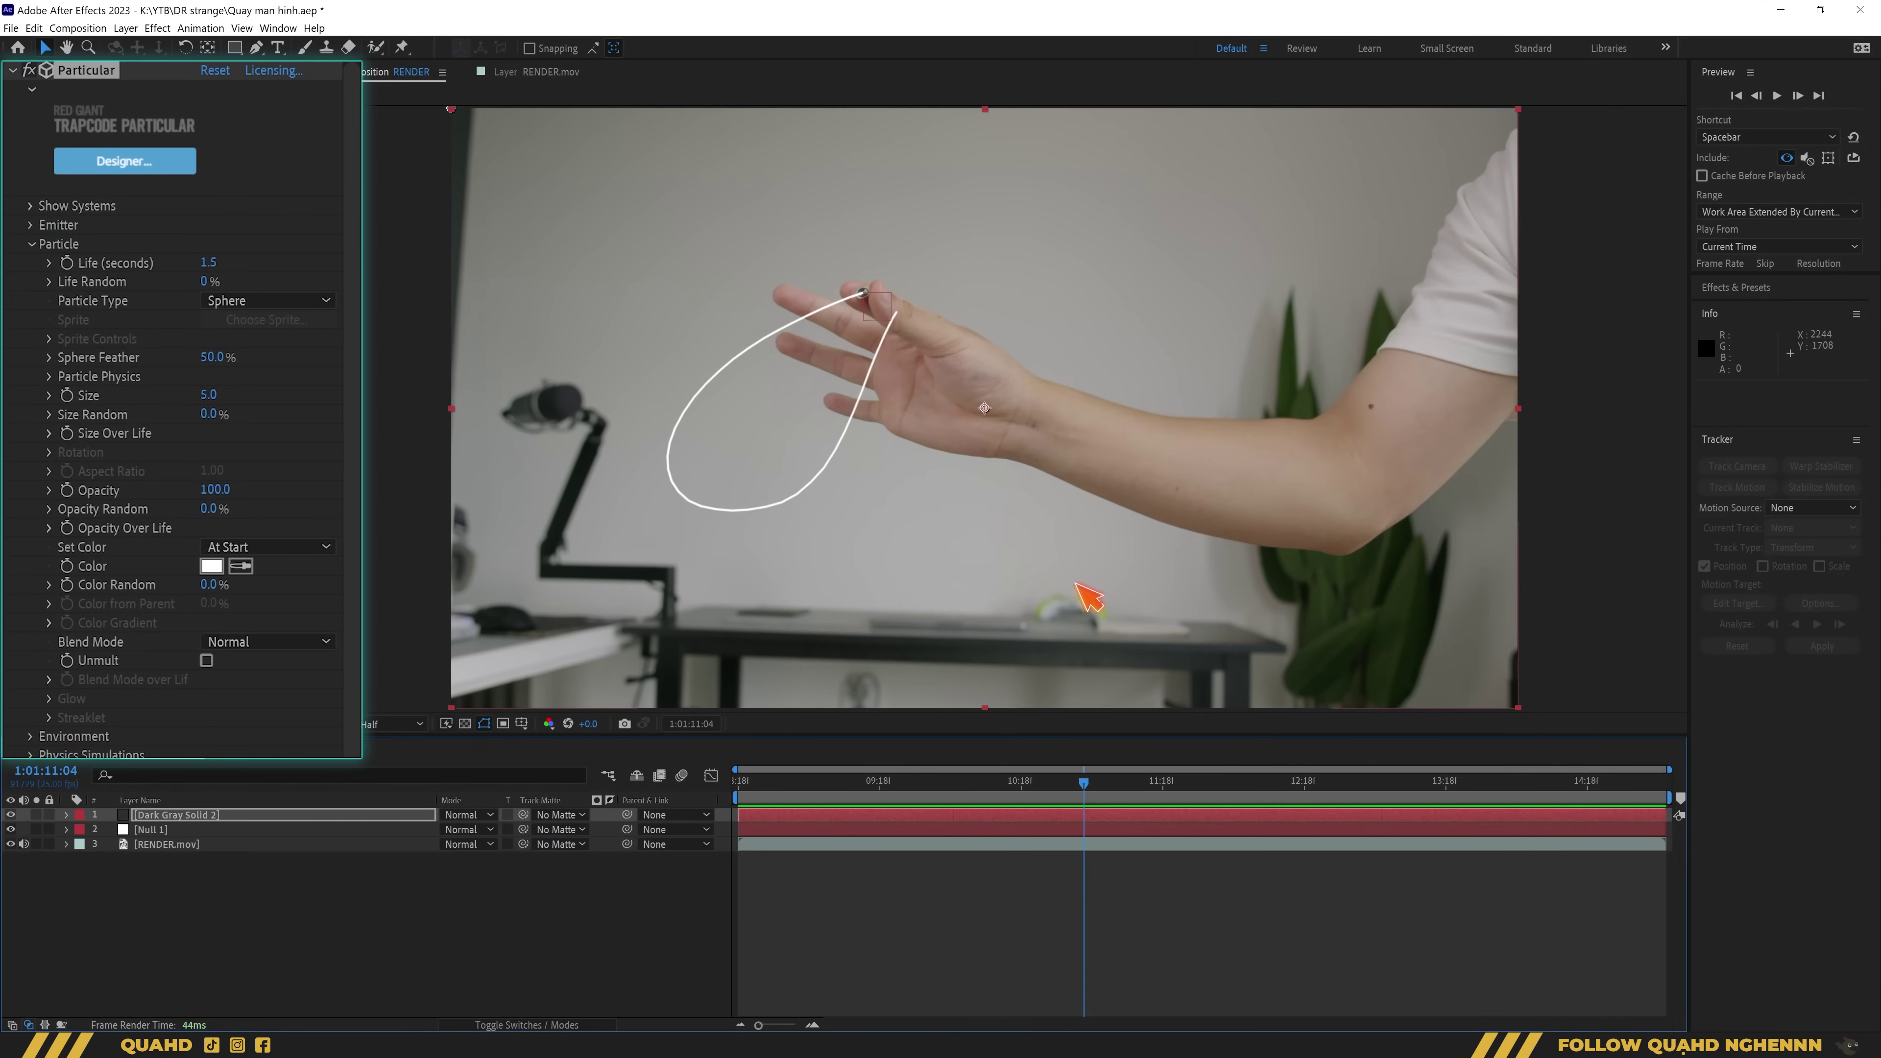
Set the particle Size to 15 to thicken the trail
key("ctrl+z")
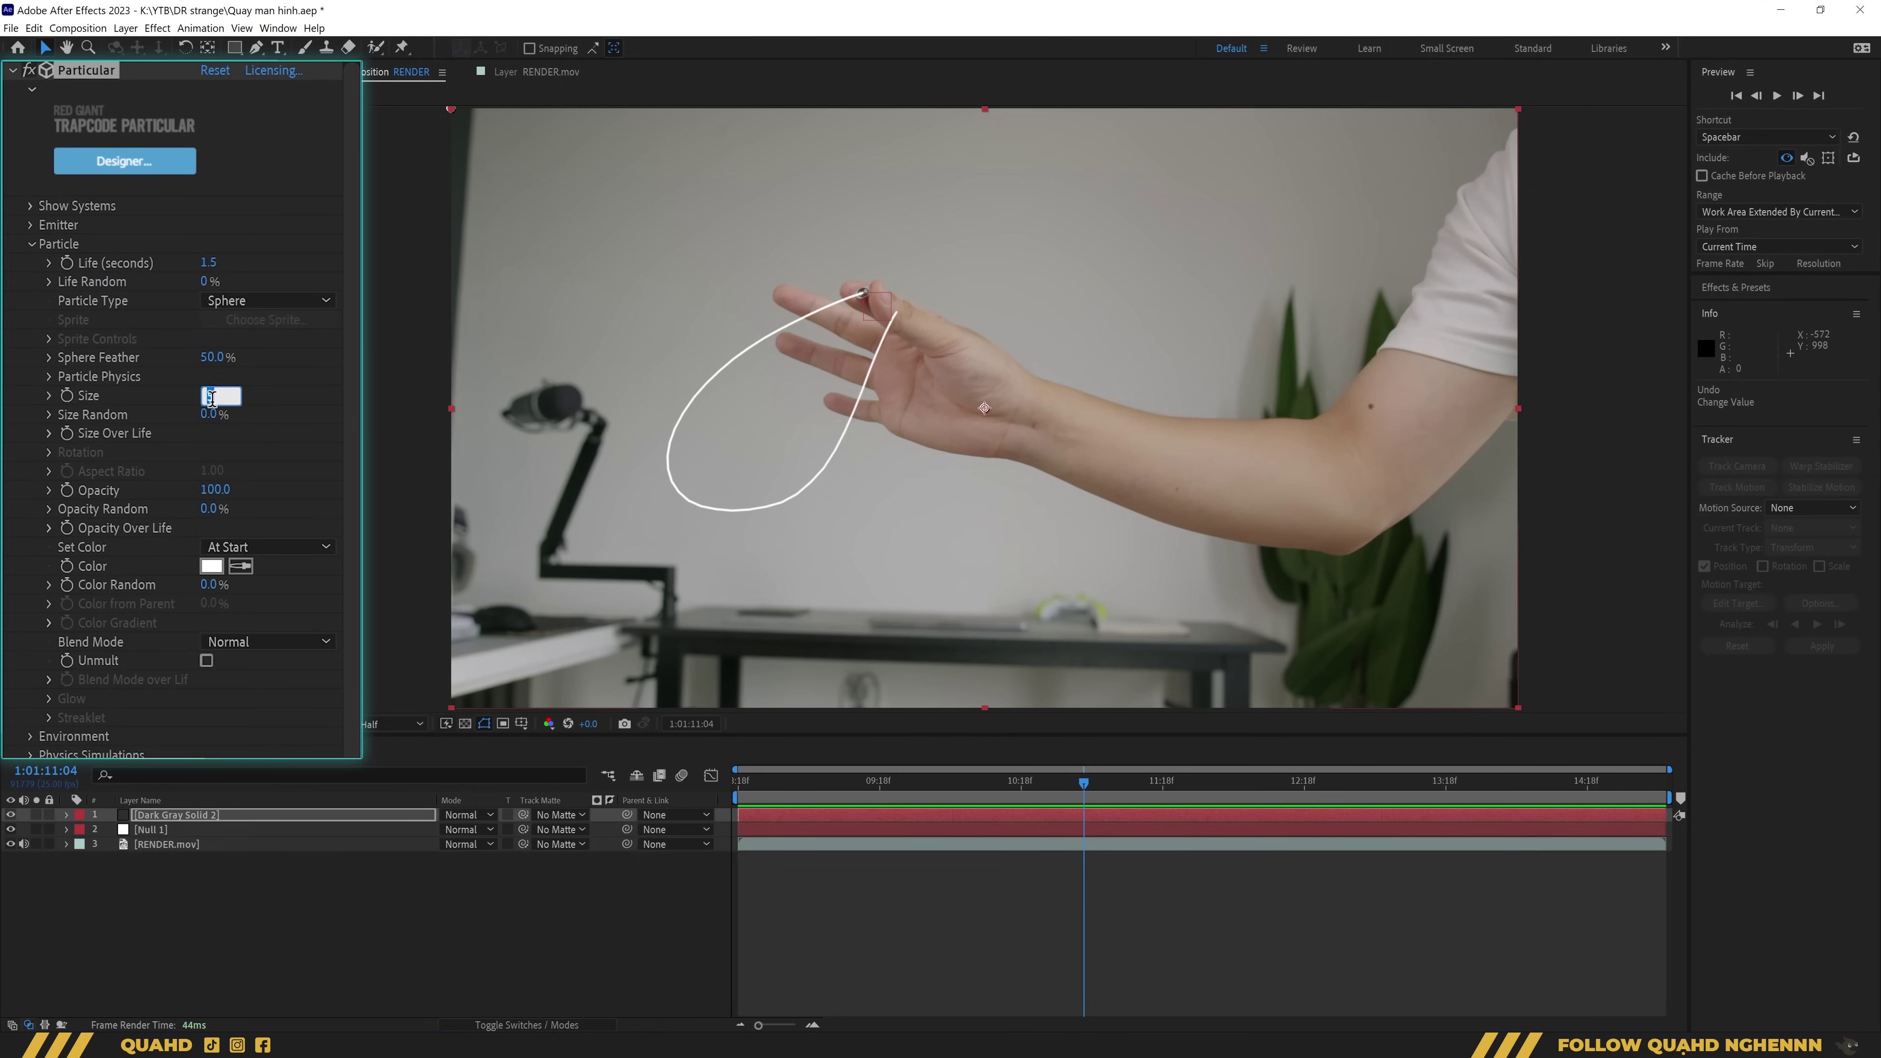
type("18")
key("Return")
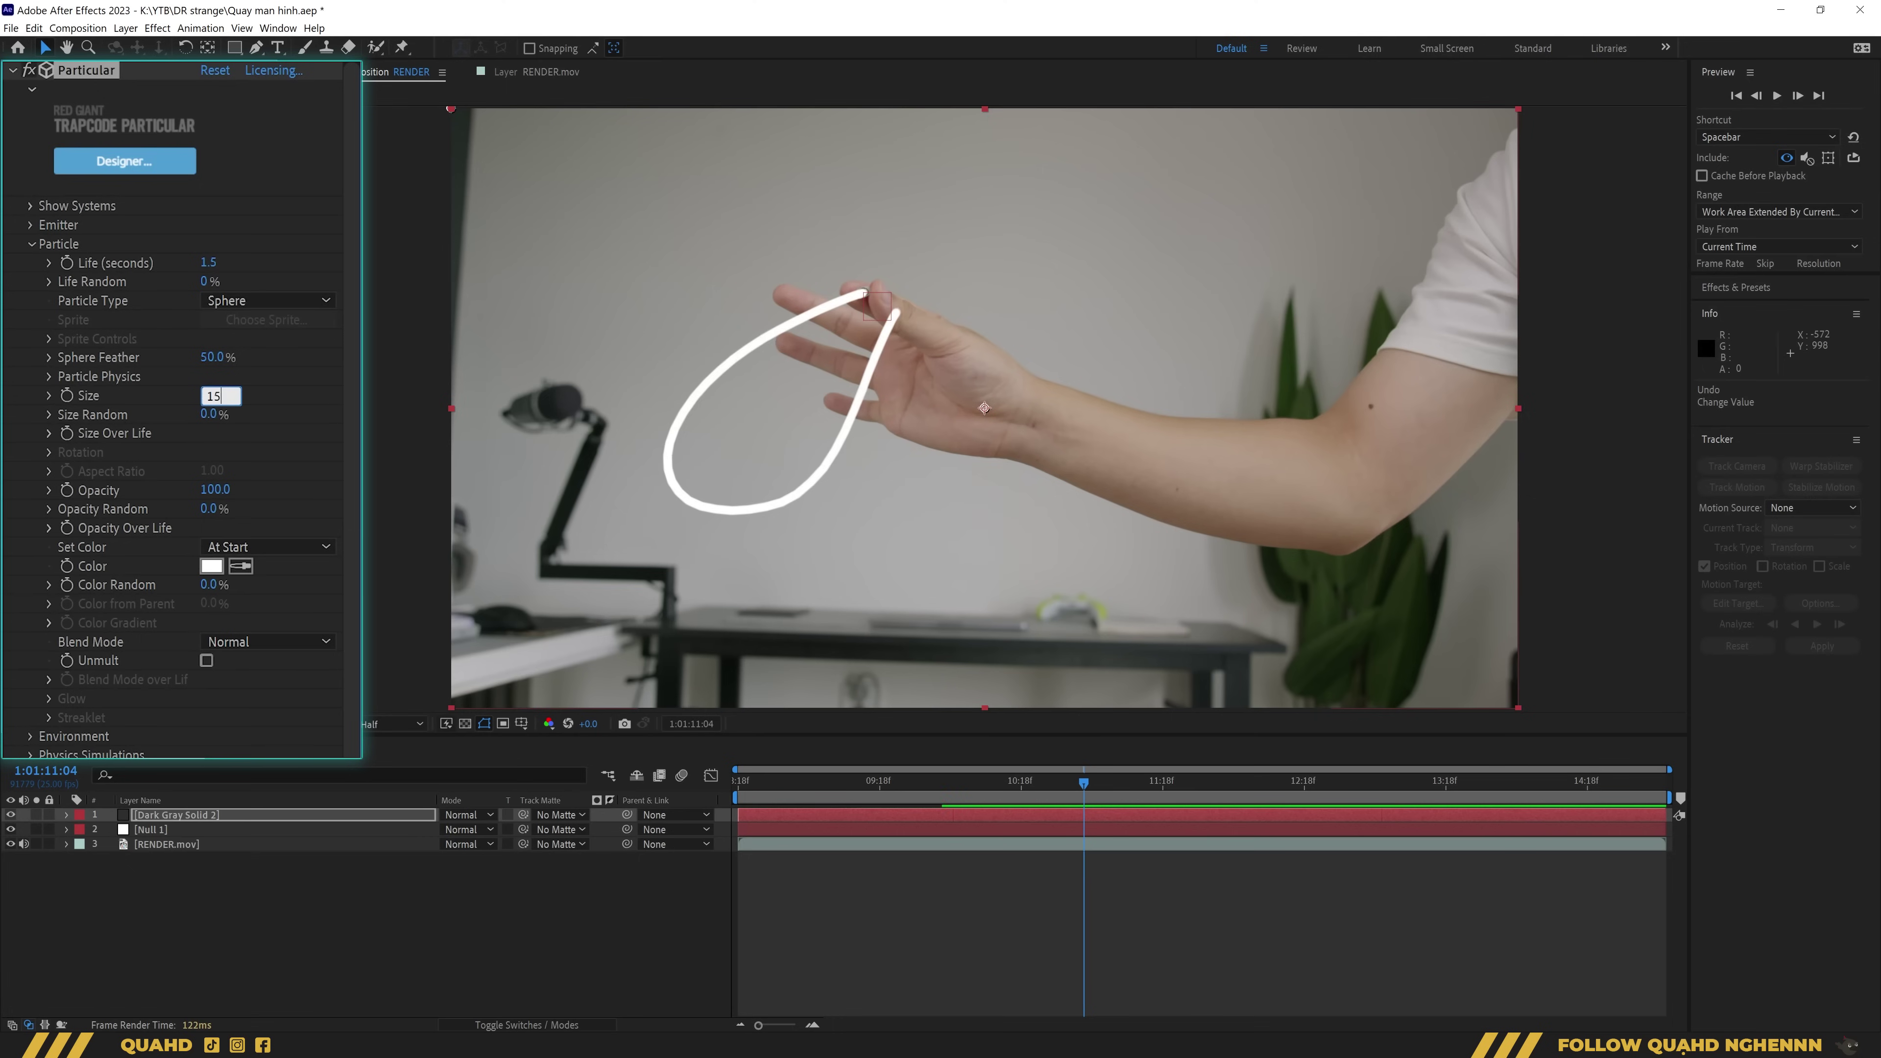
key("Return")
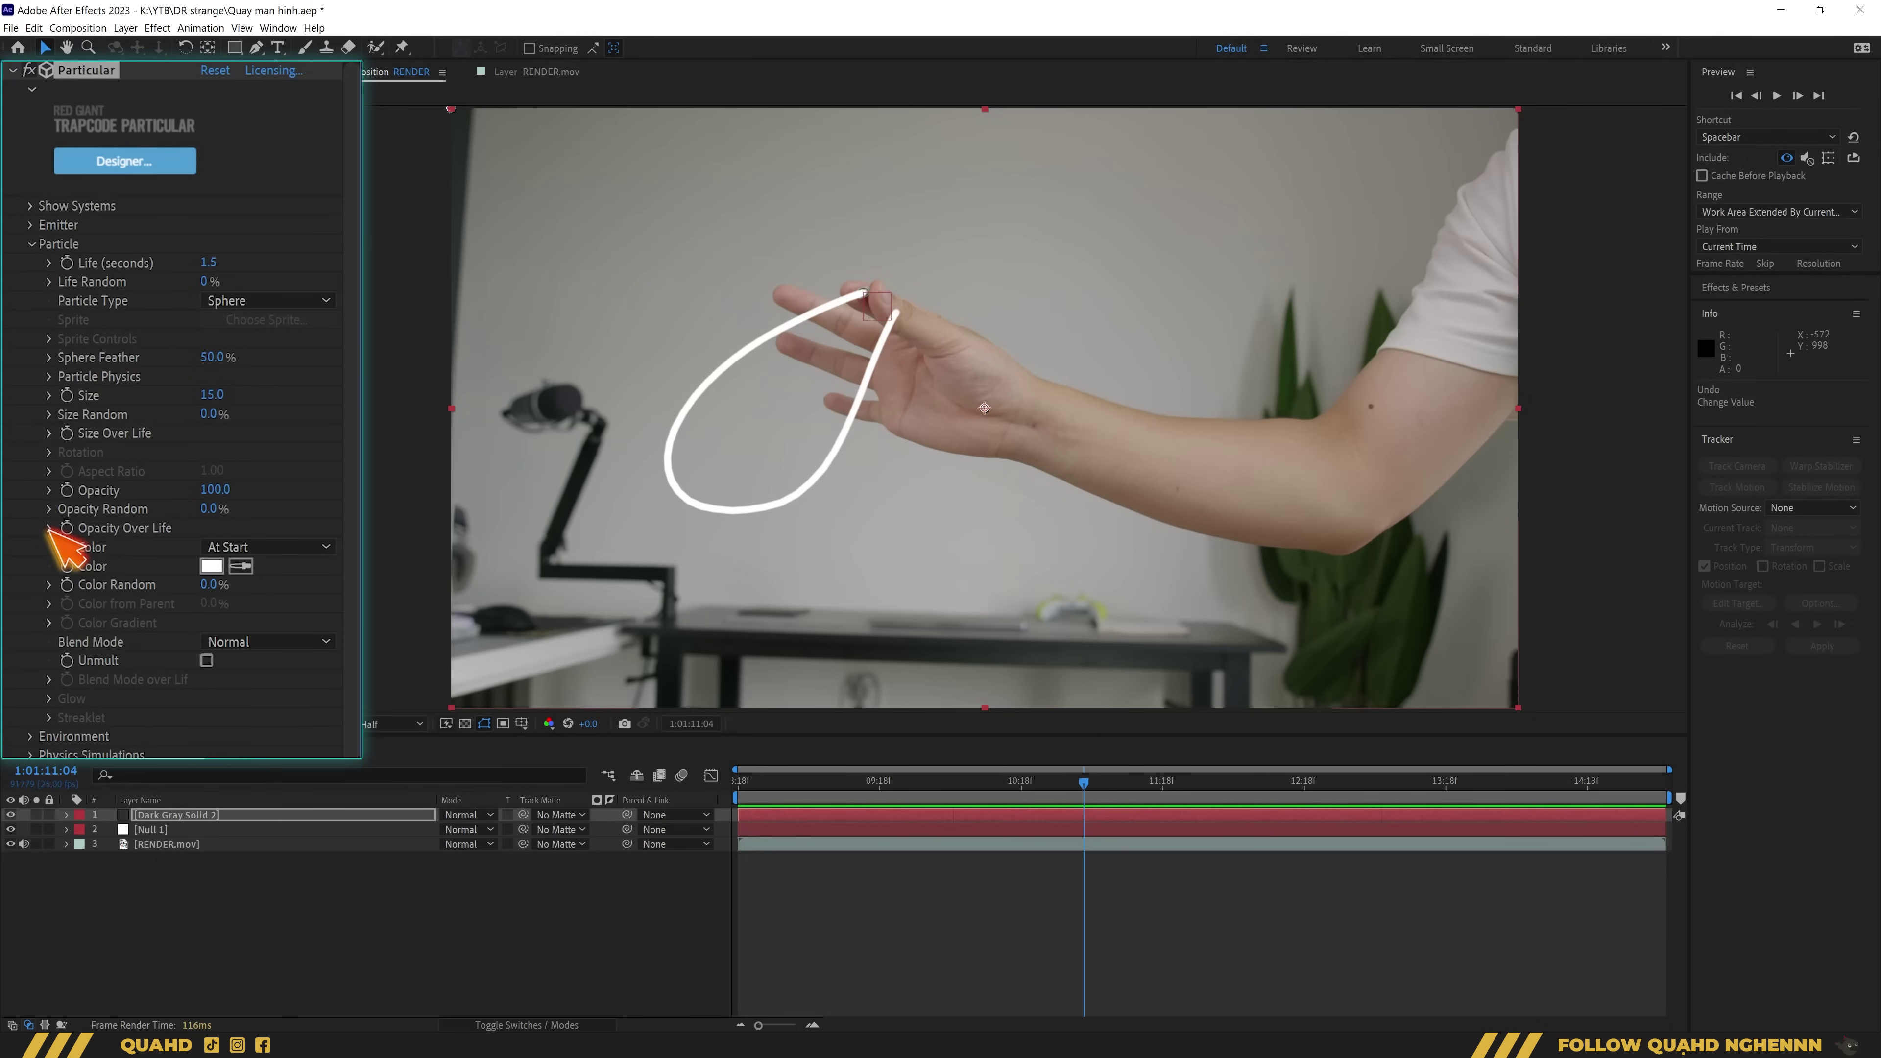
Apply the Ease Out preset curve to Opacity Over Life
left_click(49, 528)
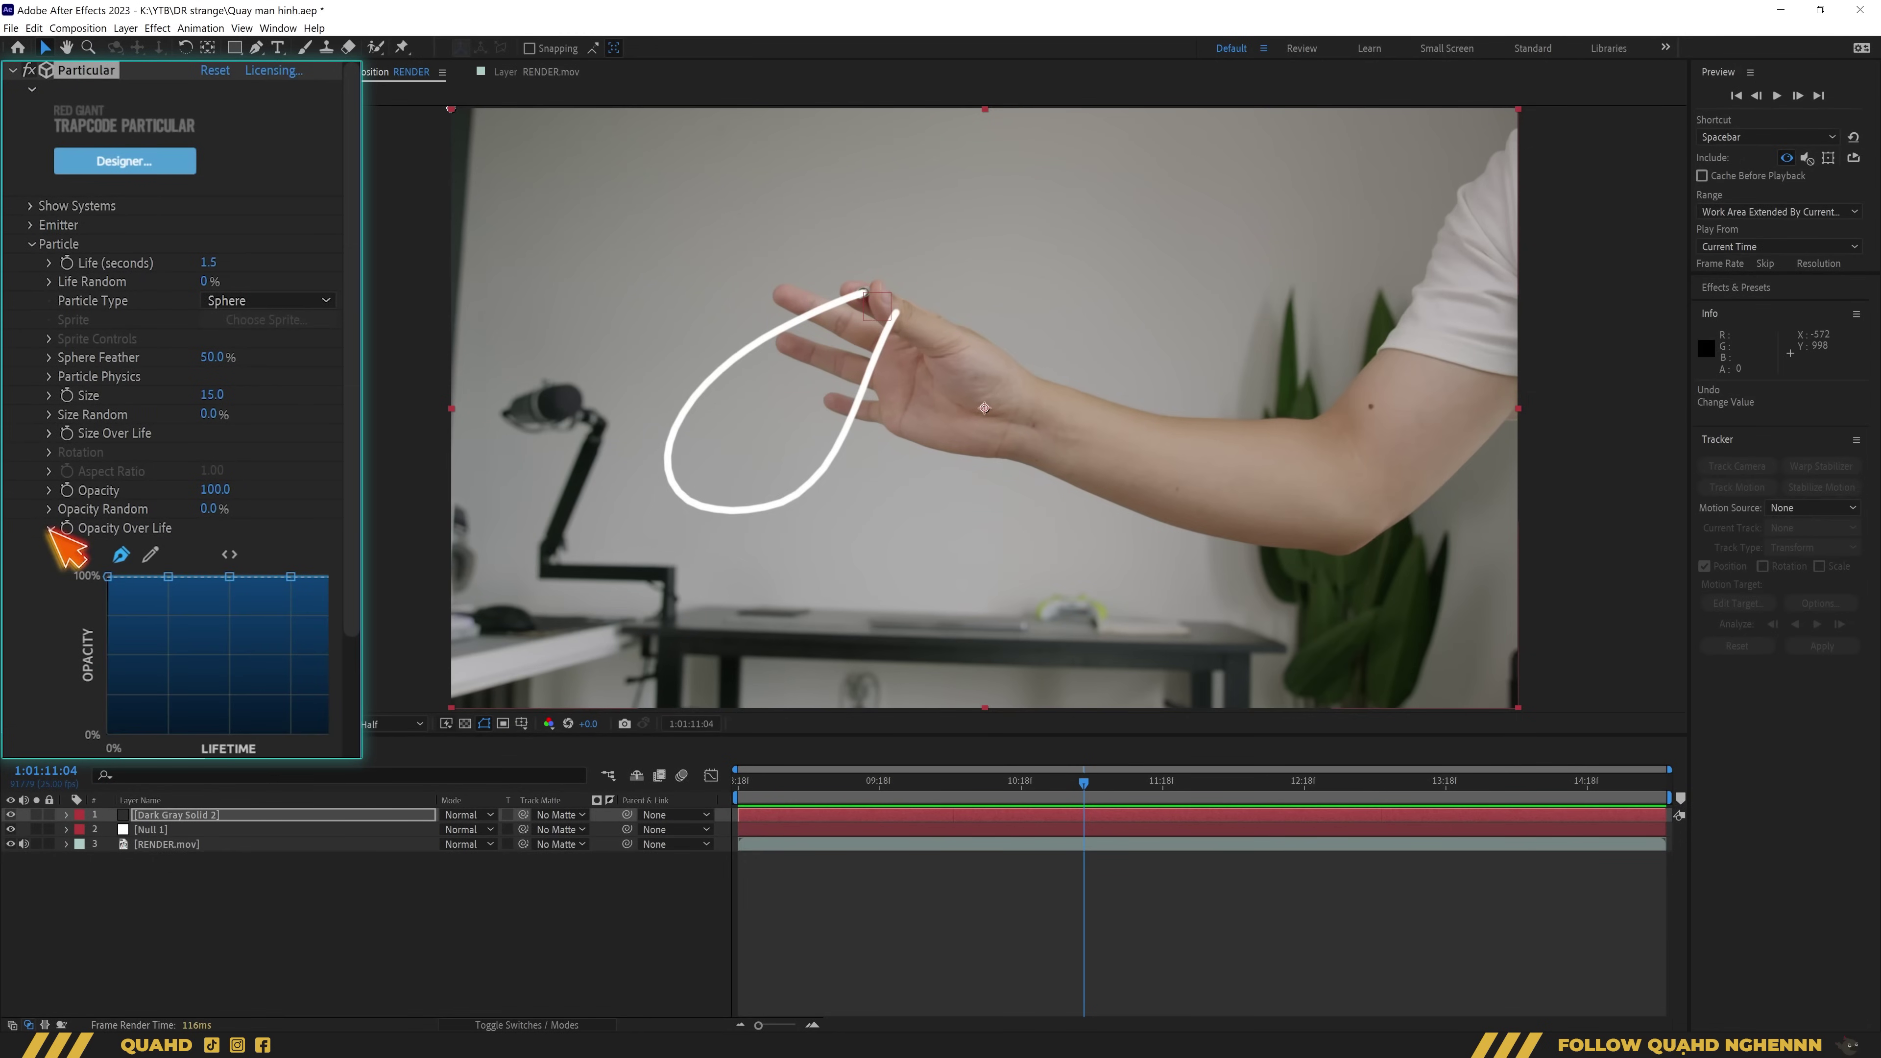
left_click_drag(338, 478, 337, 616)
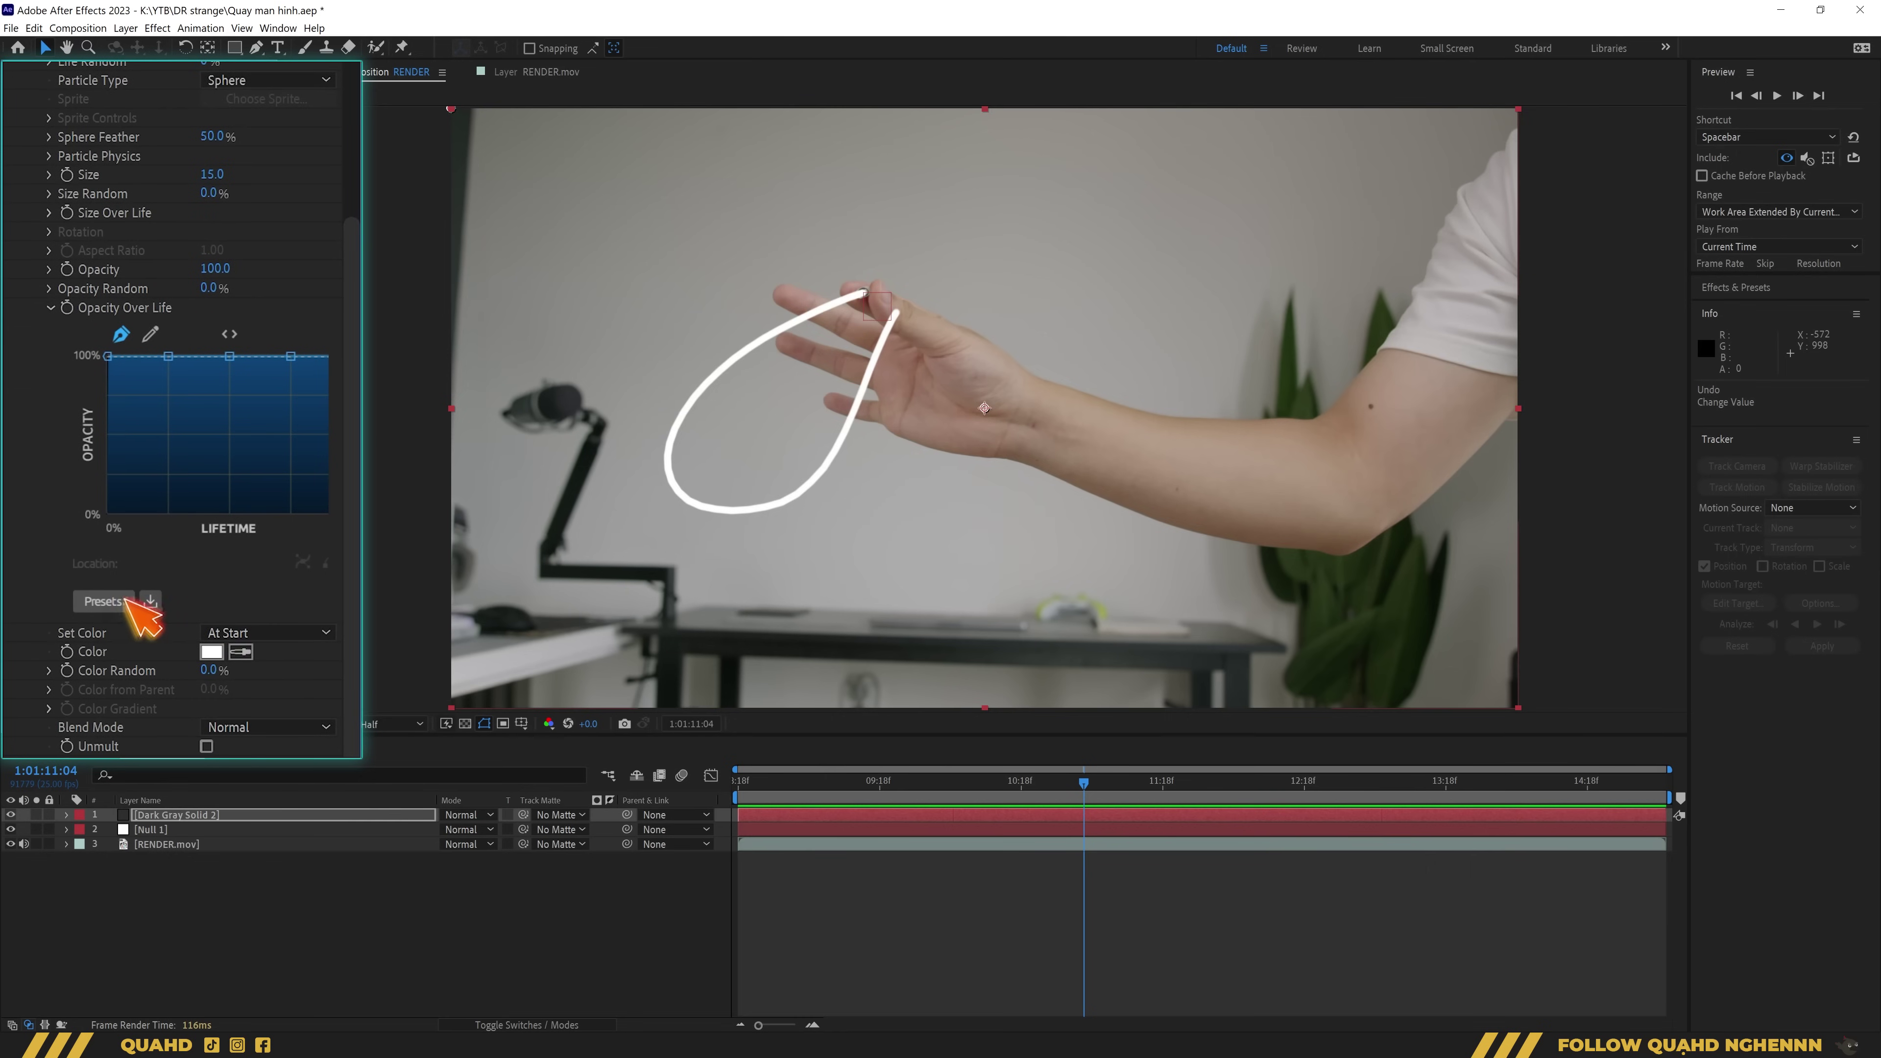
left_click(103, 601)
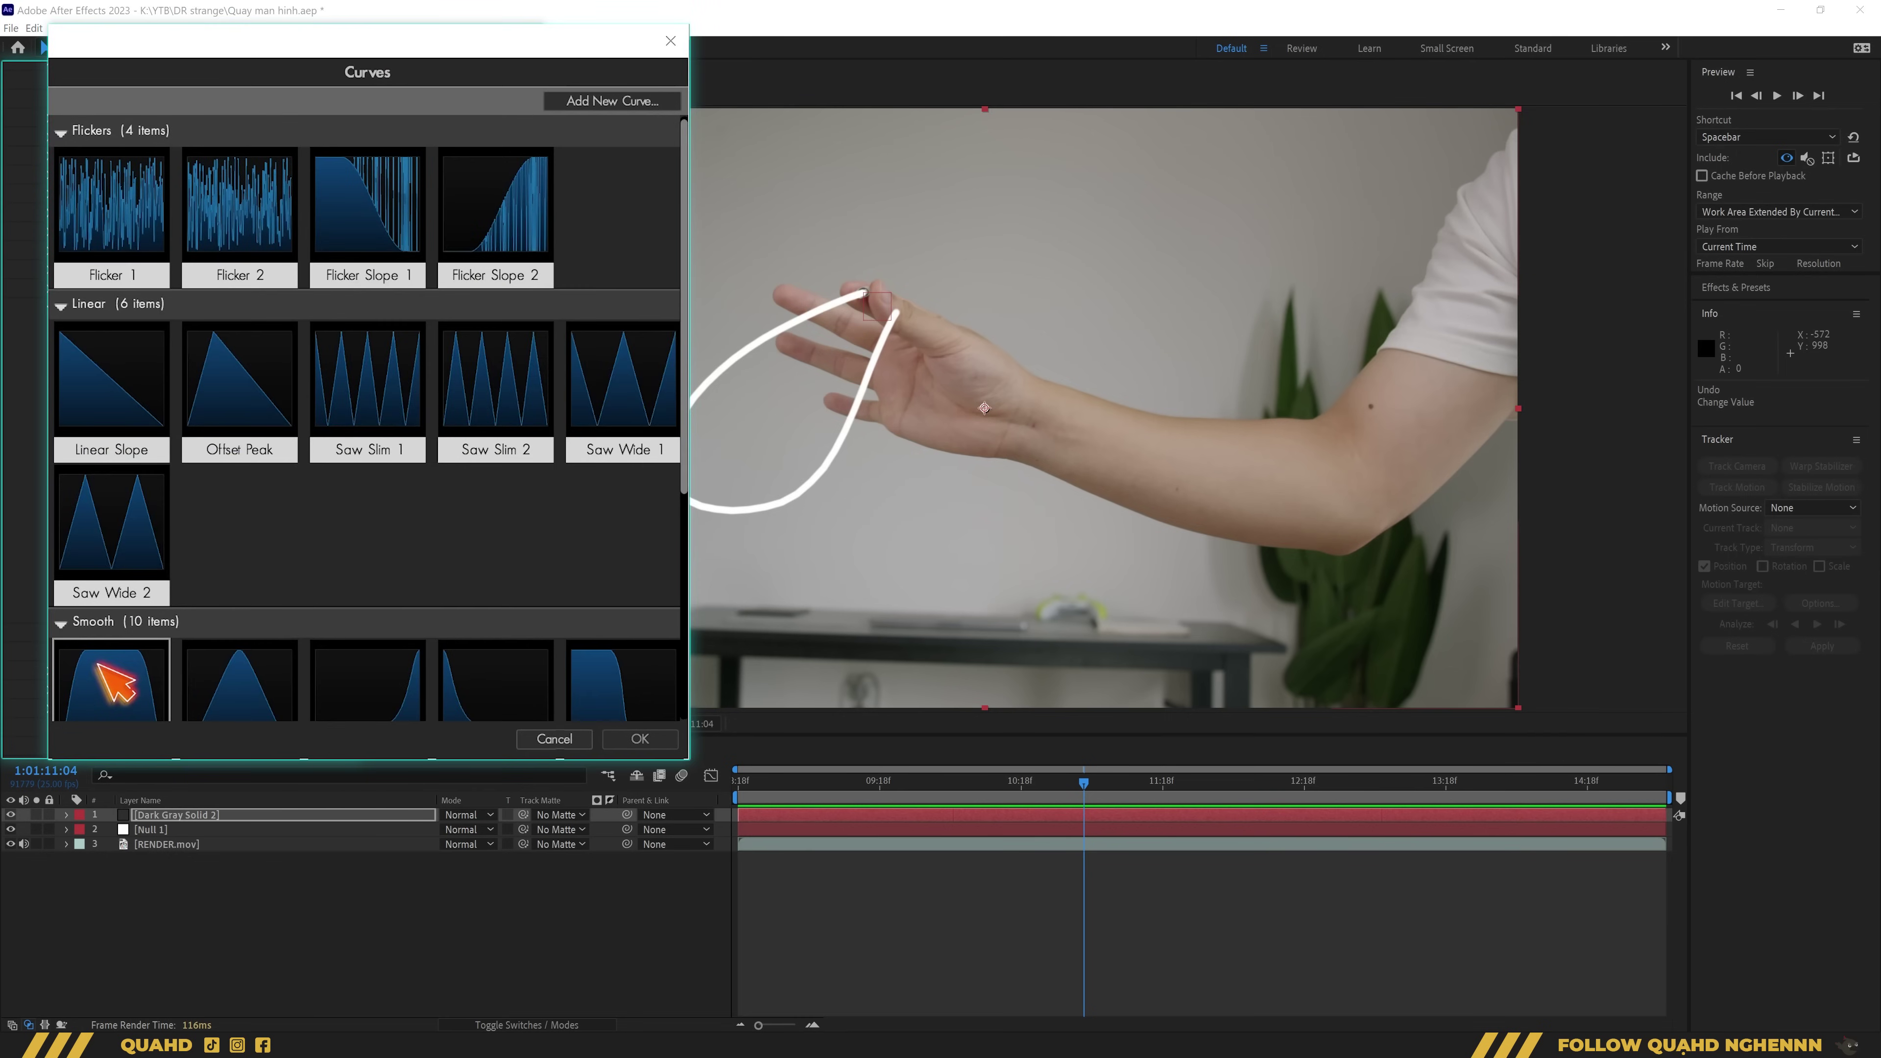
scroll(336, 532, "down", 3)
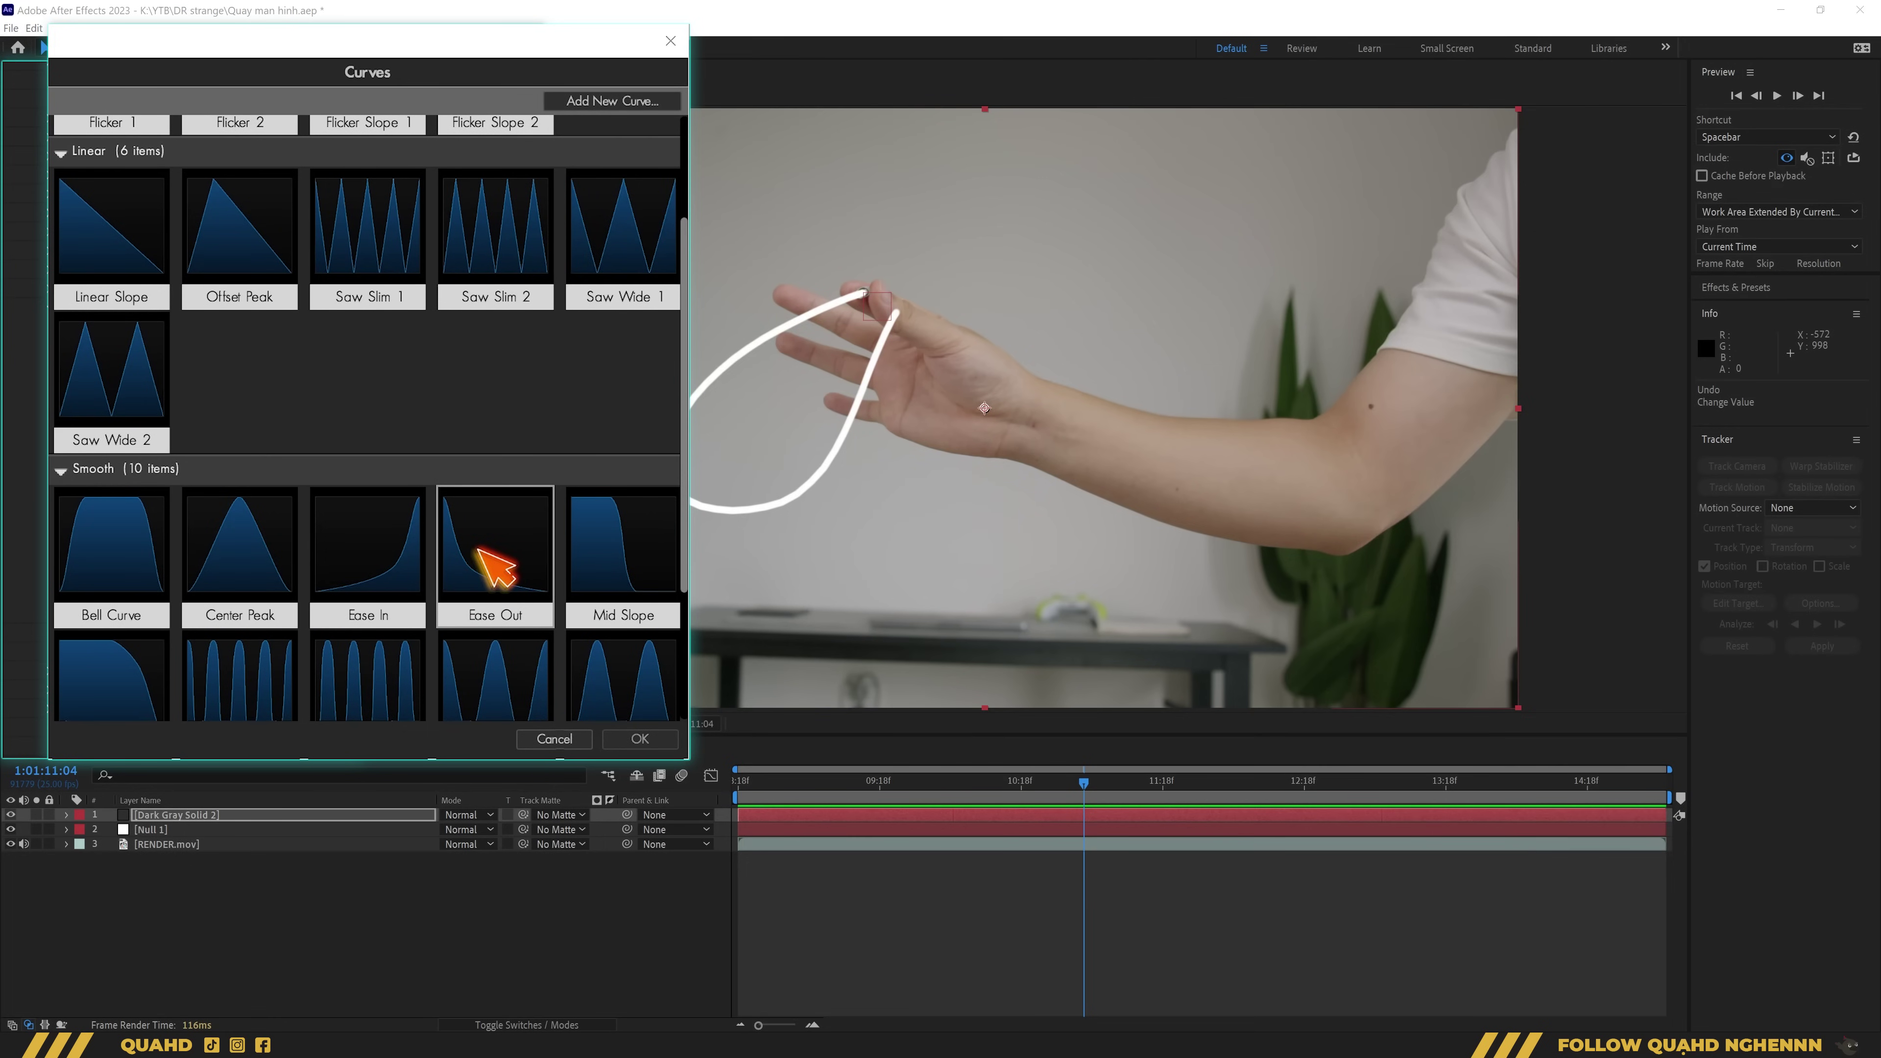
left_click(488, 552)
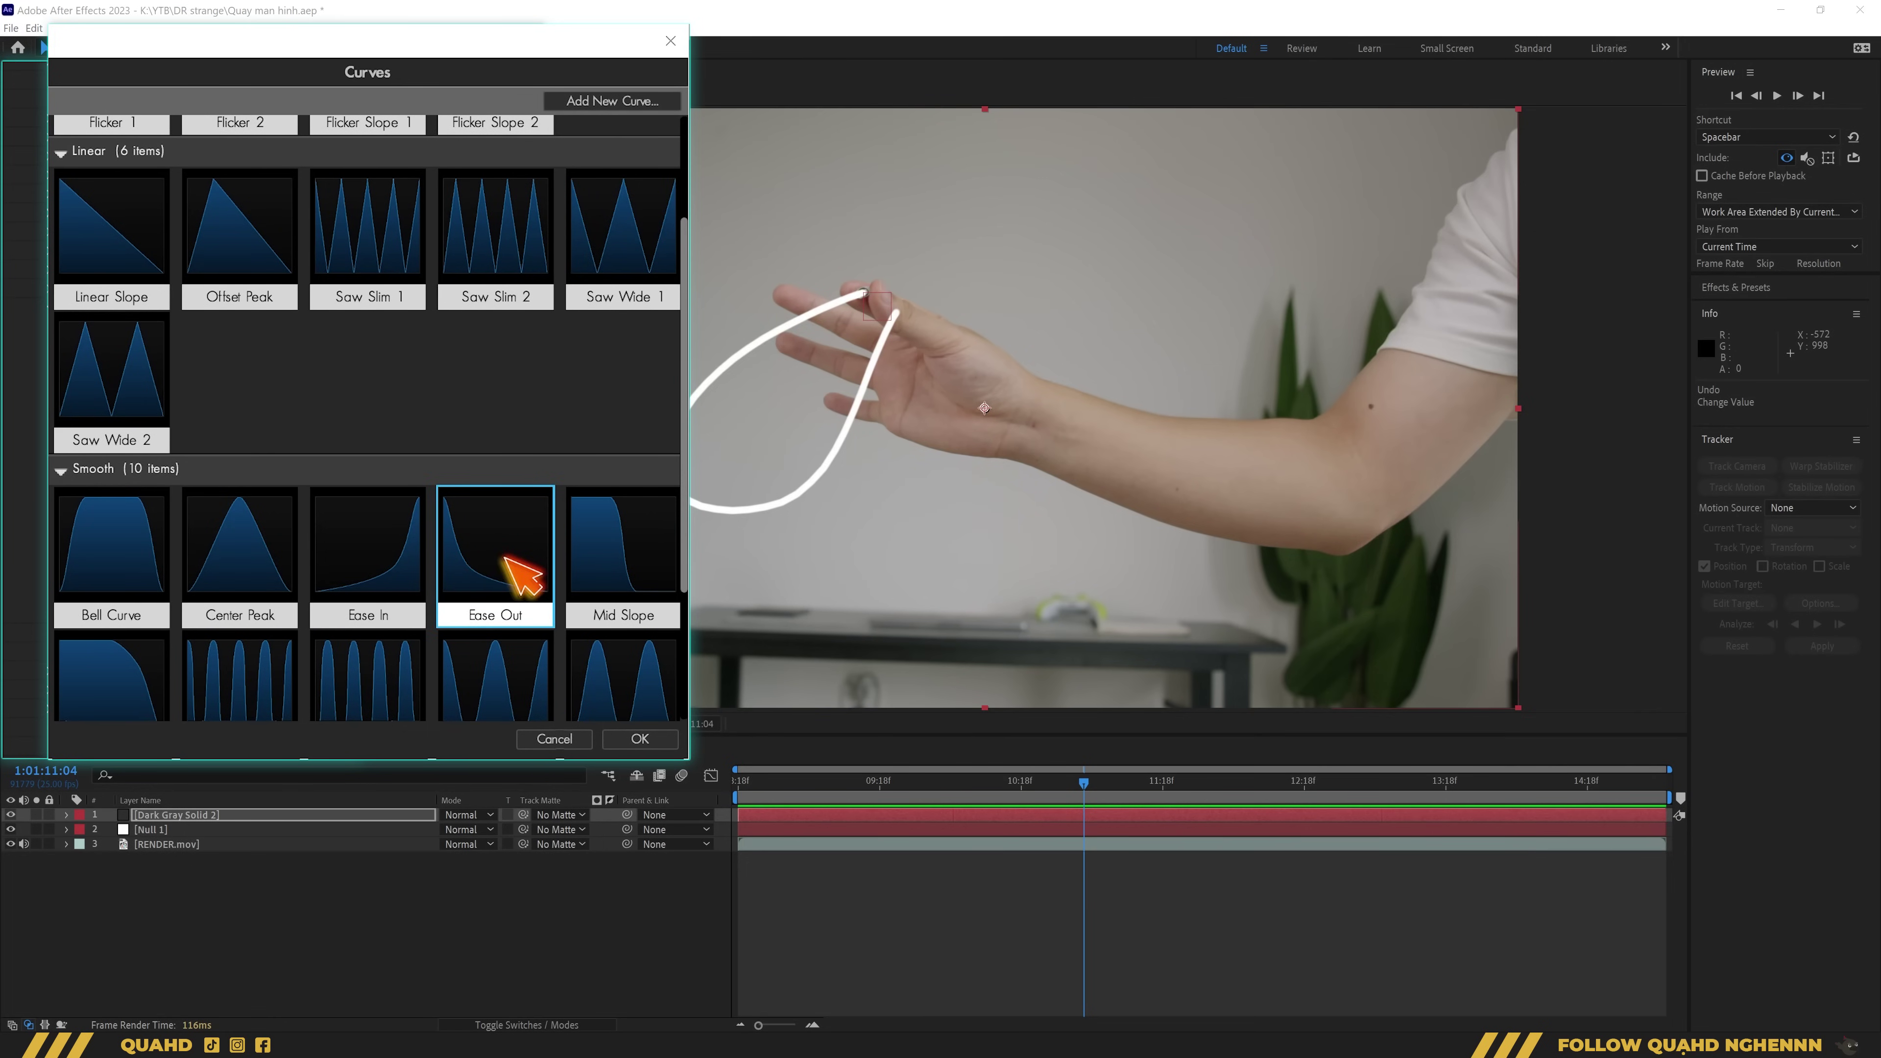
left_click(639, 738)
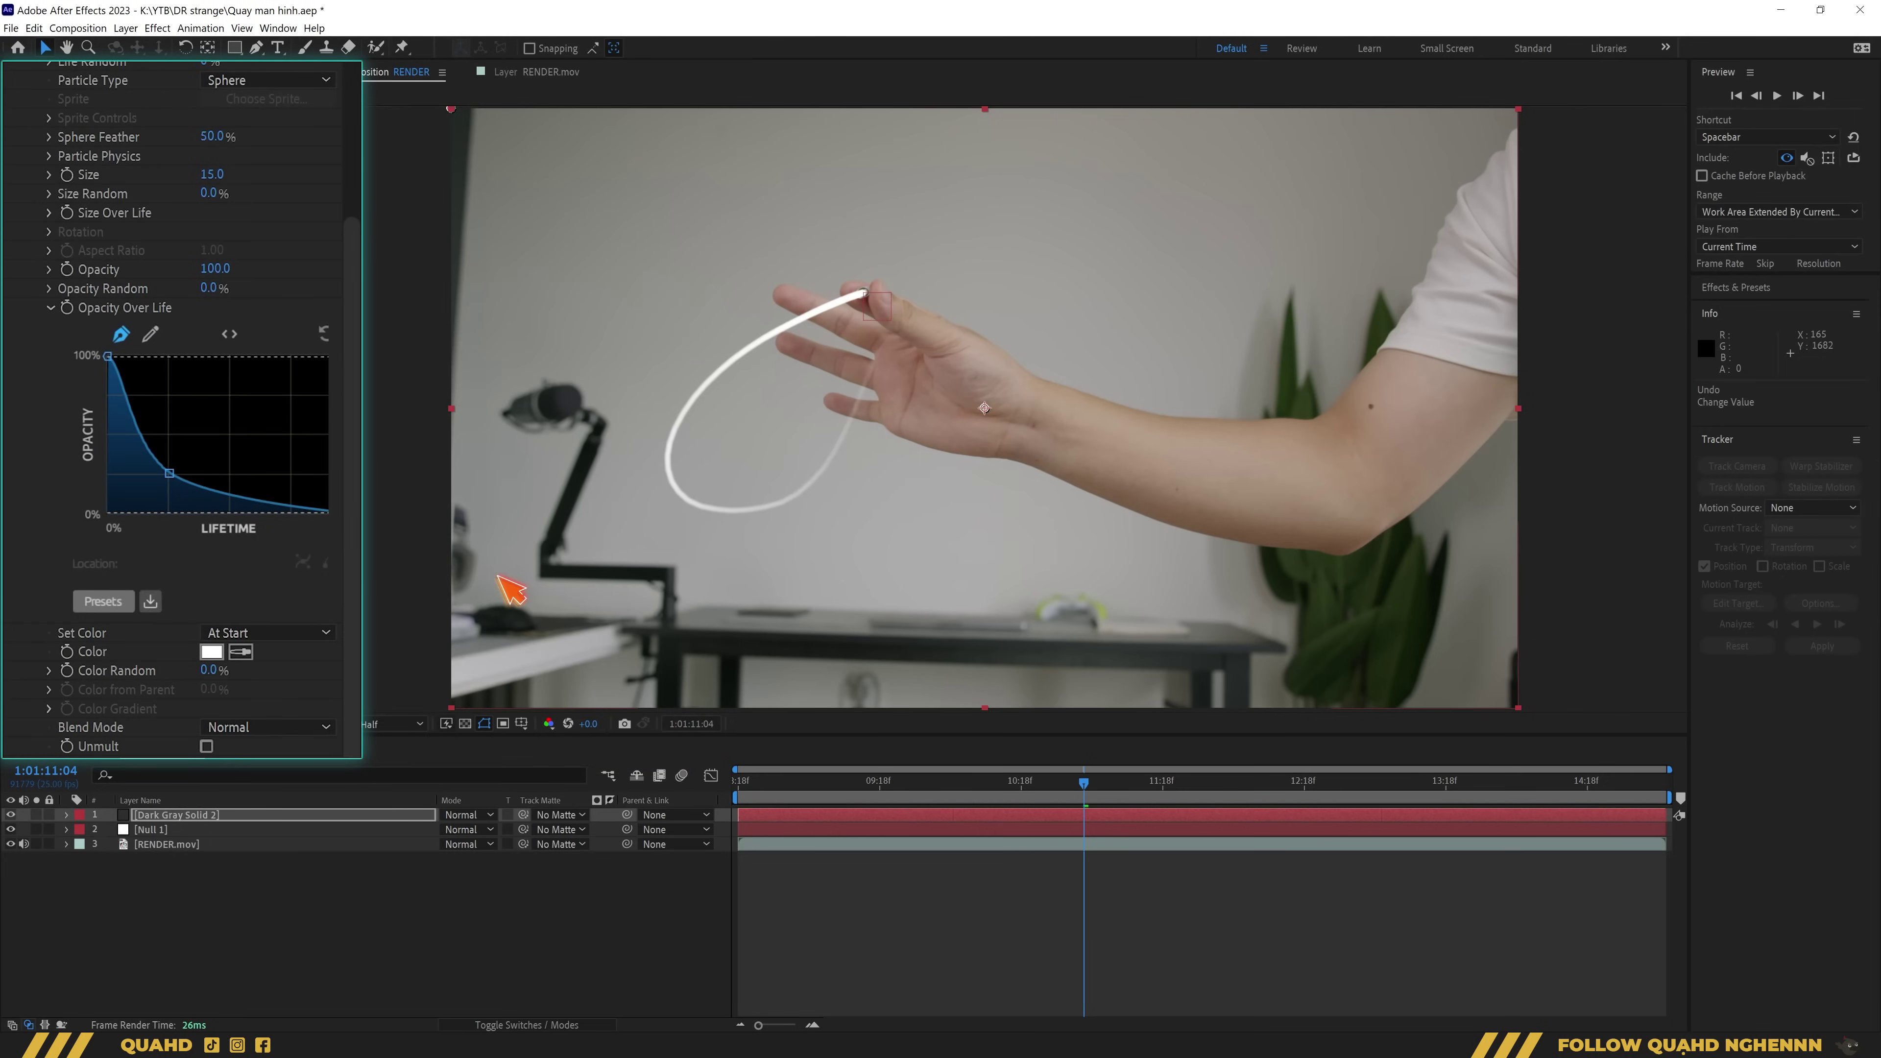
Preview from the start and scrub forward to check the fading trail following the hand
left_click_drag(775, 781, 696, 798)
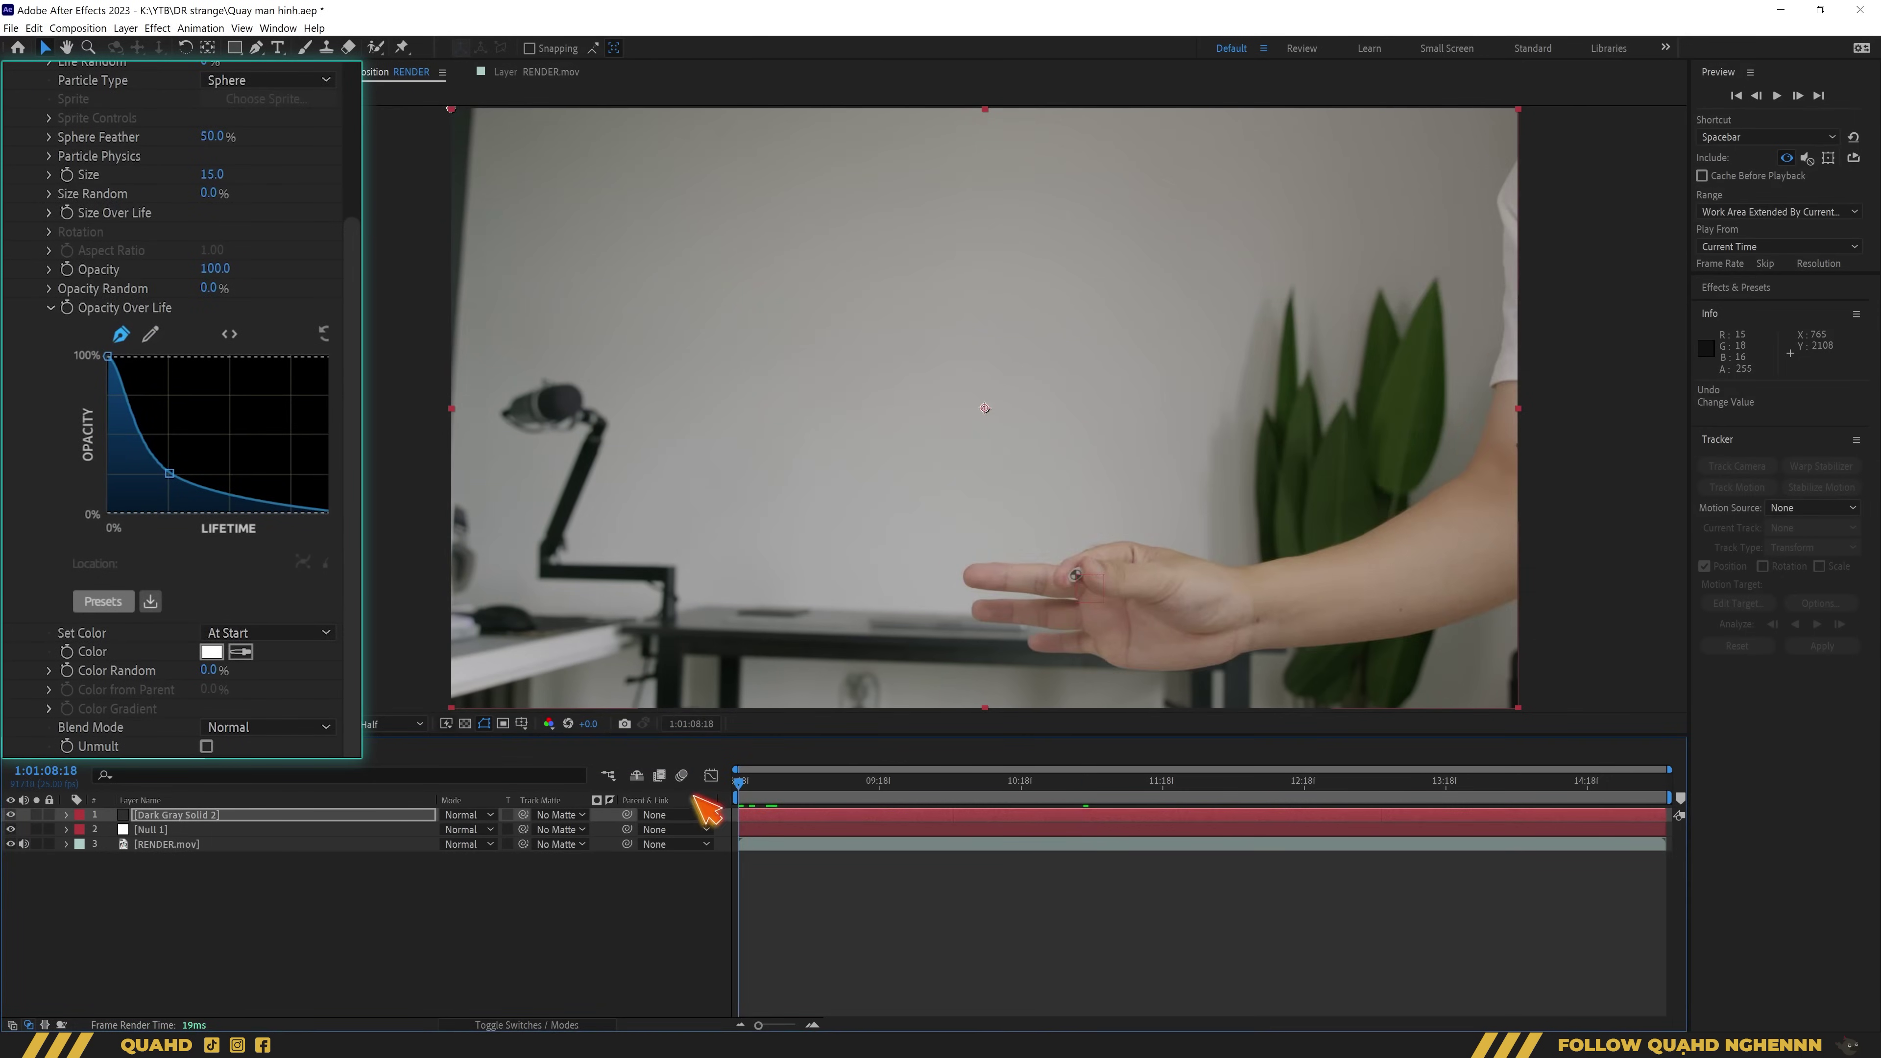
key("space")
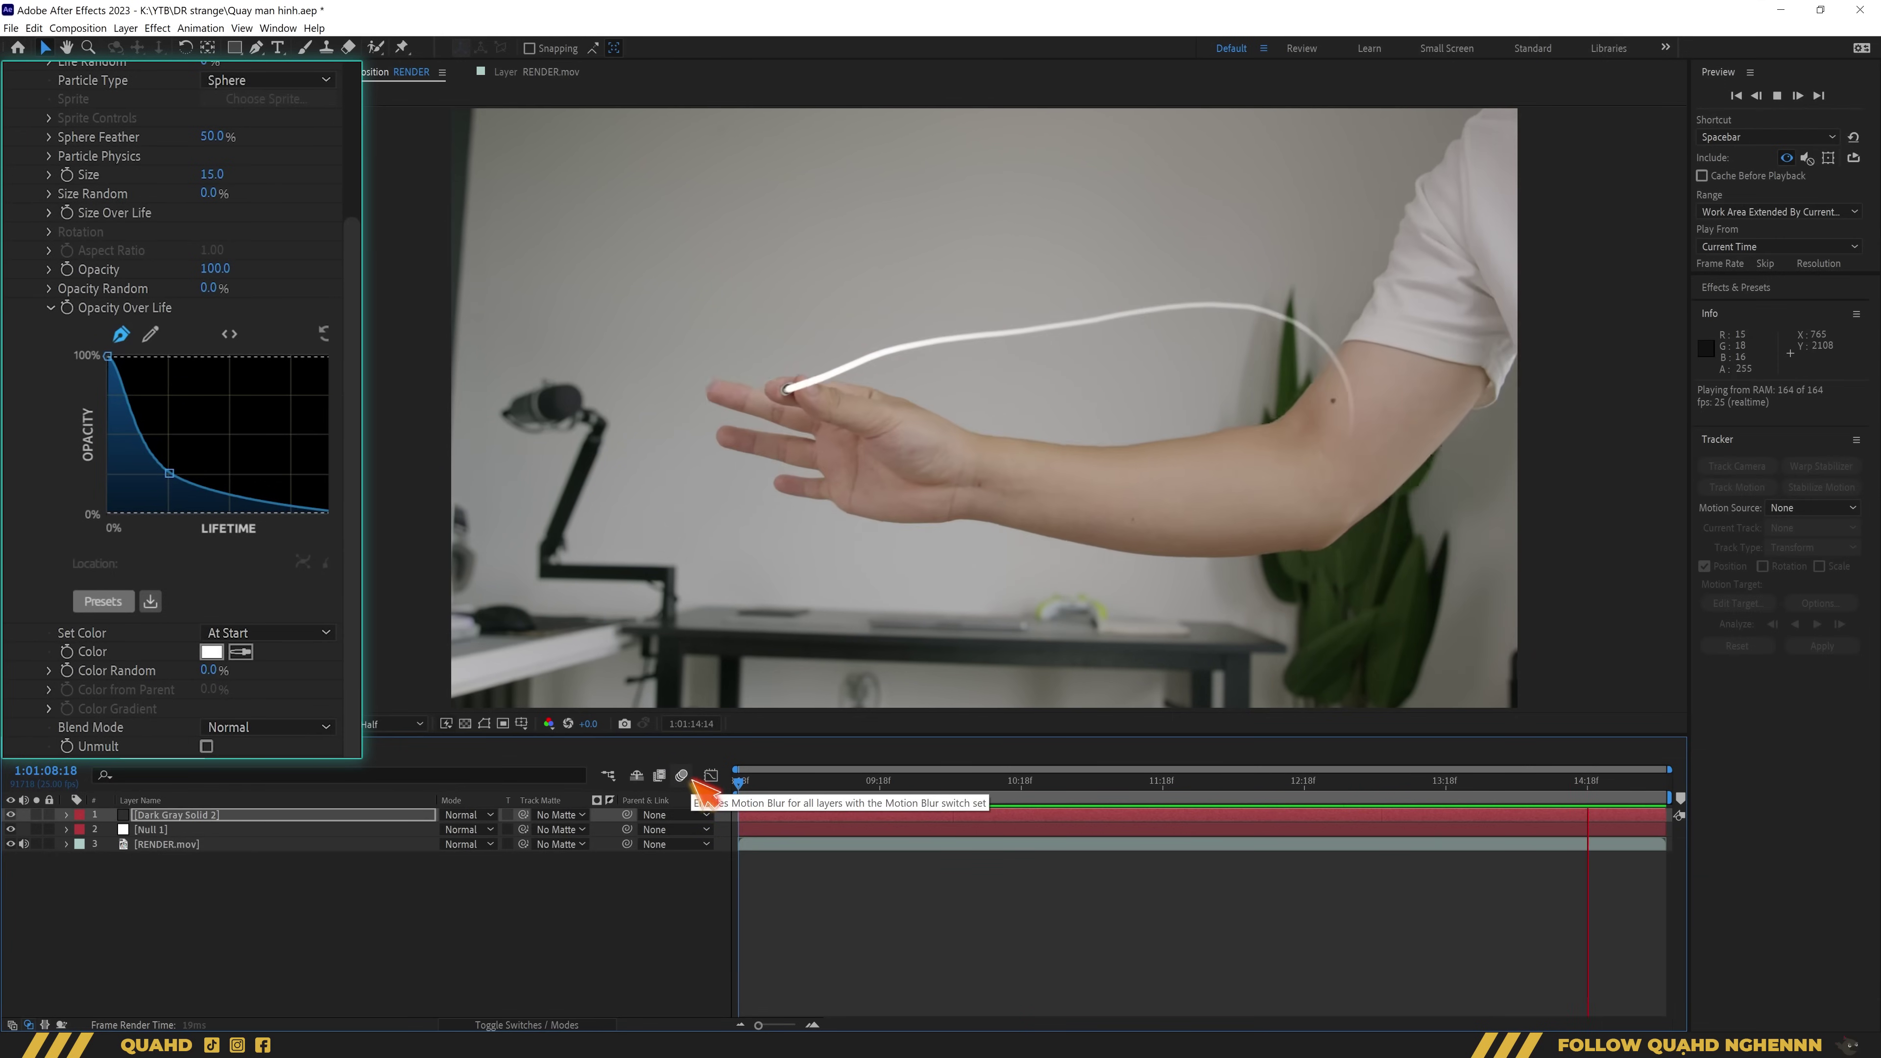
key("space")
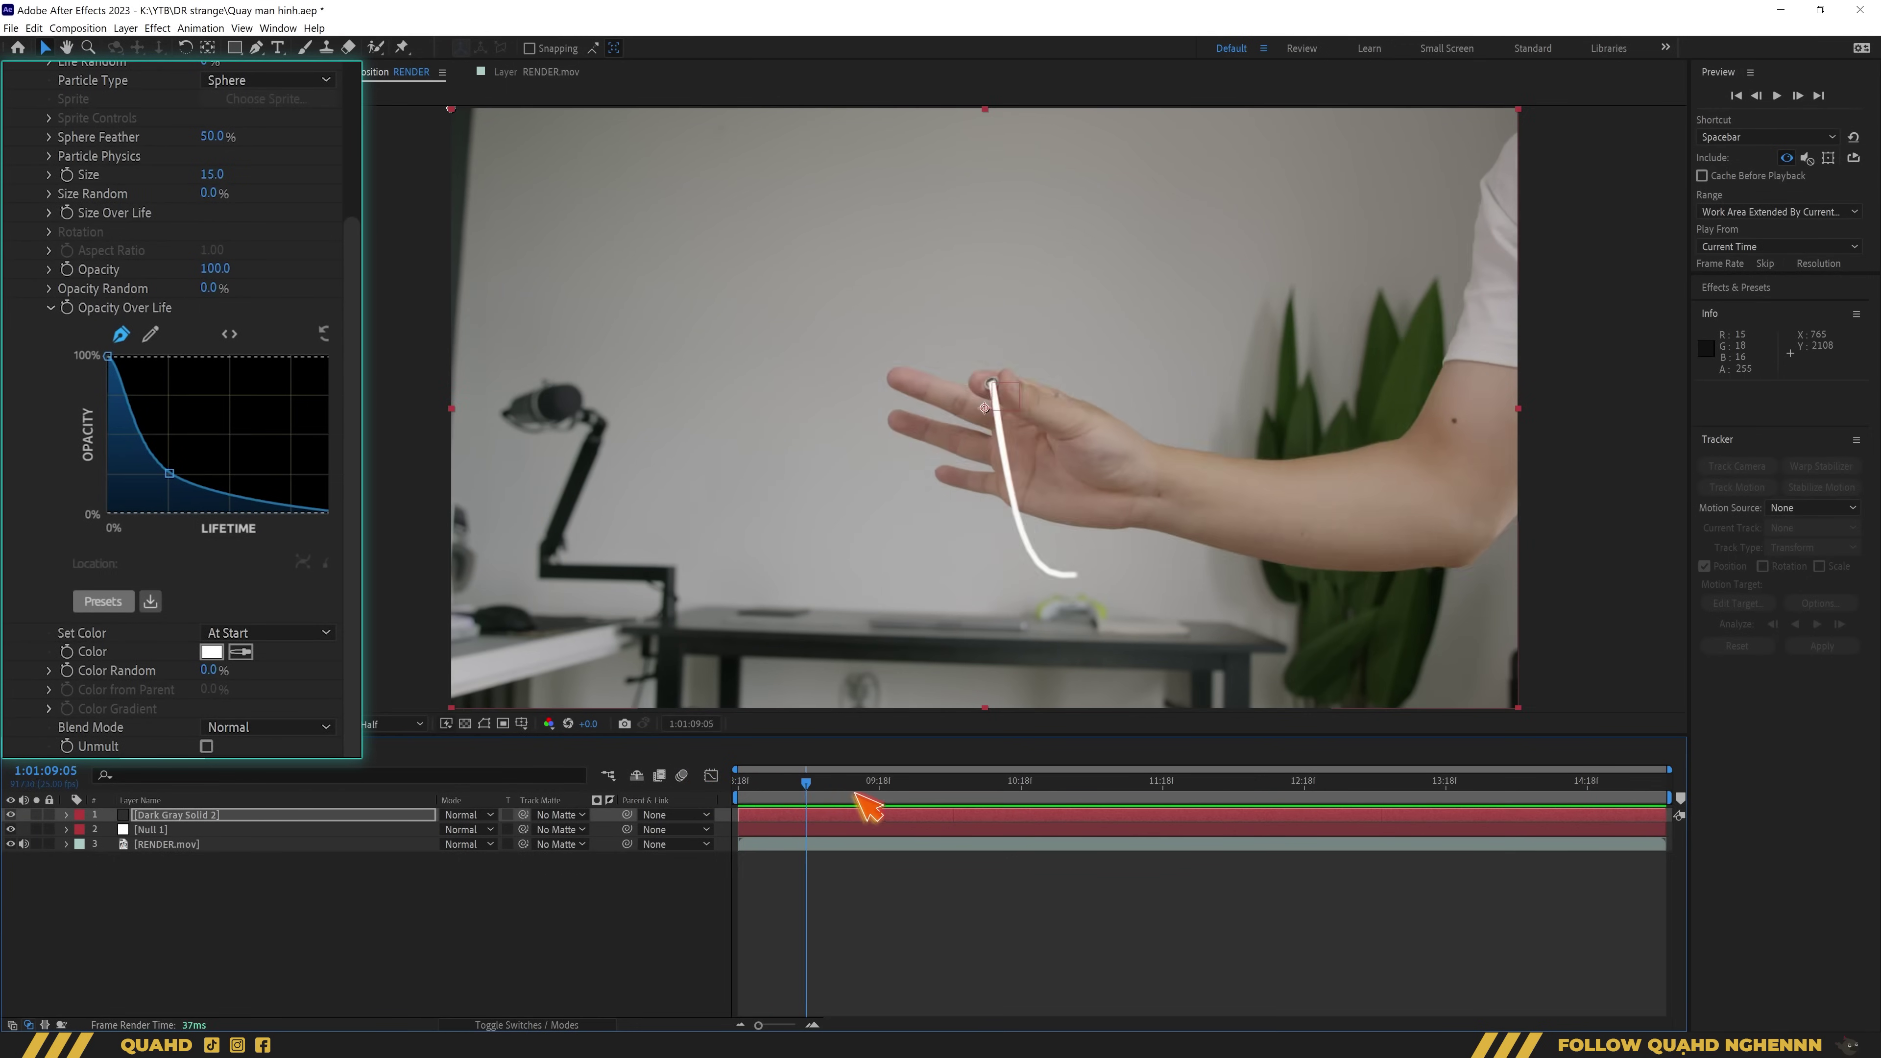
left_click_drag(856, 793, 899, 791)
left_click_drag(353, 376, 360, 197)
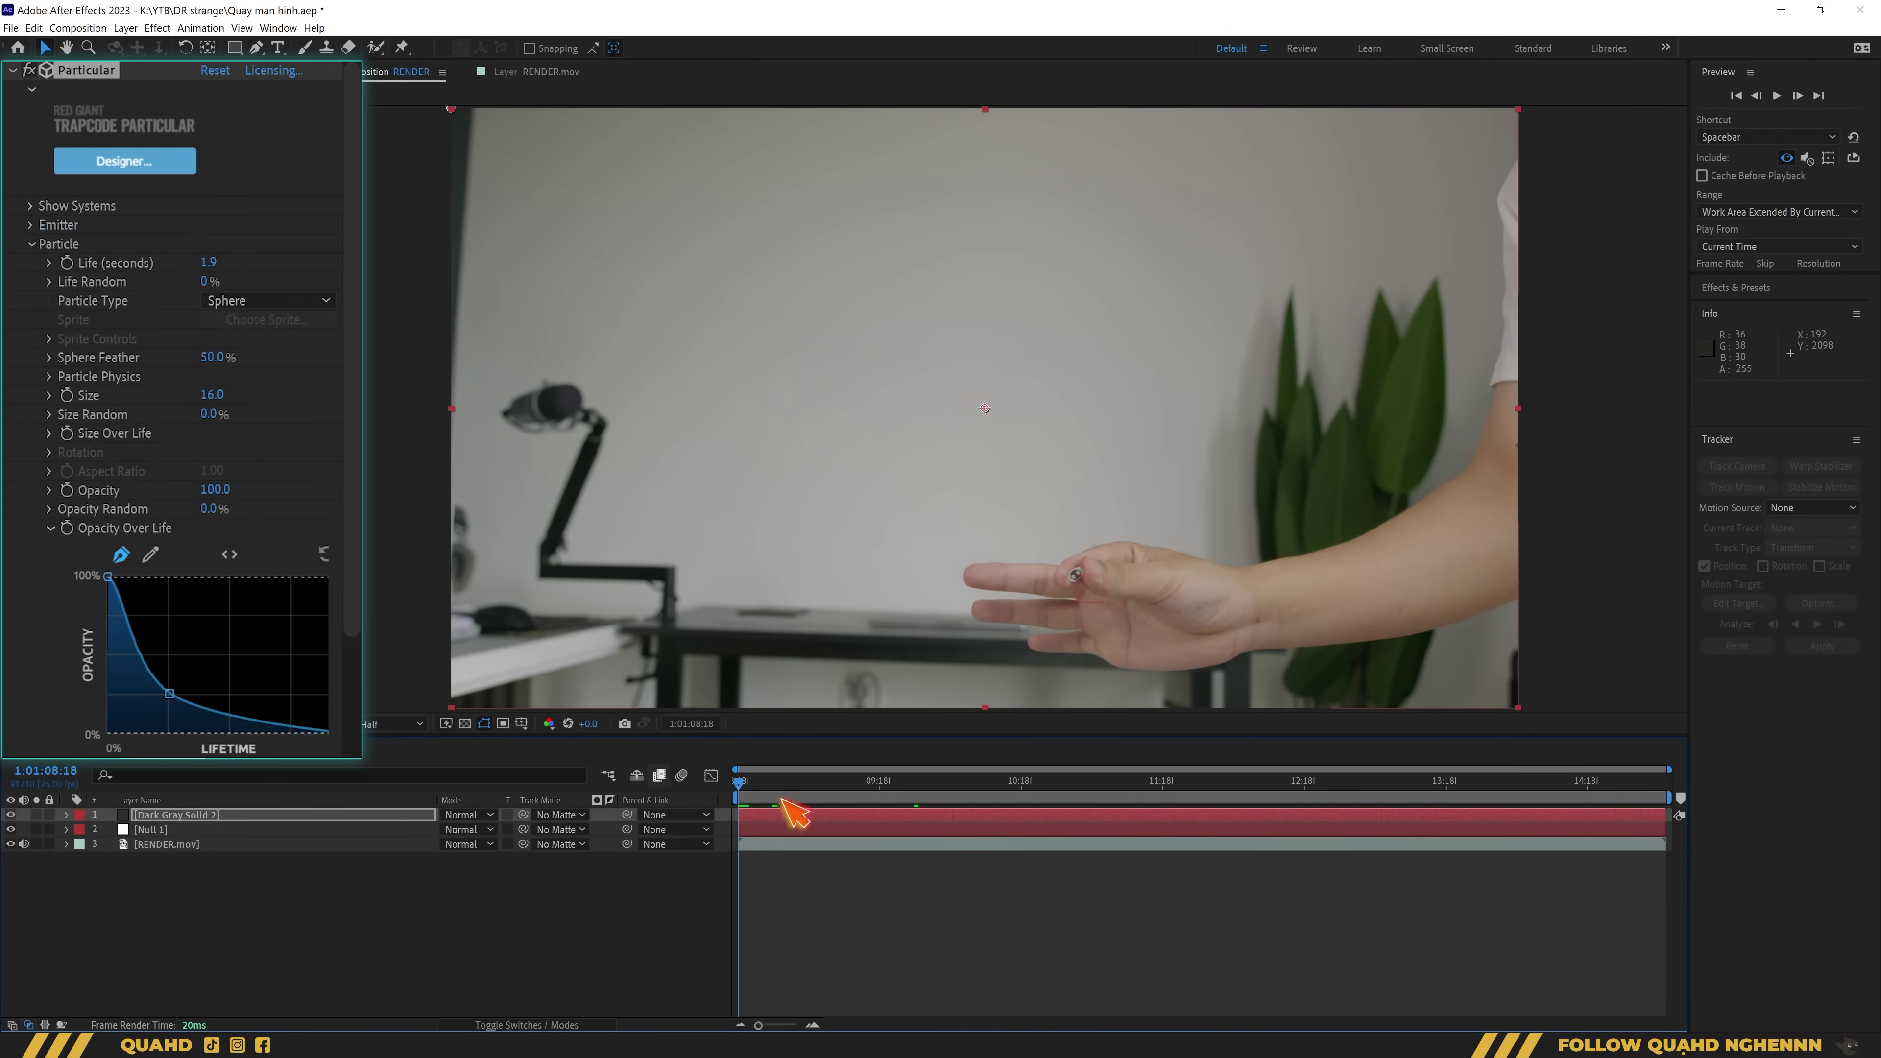
left_click_drag(789, 799, 1094, 788)
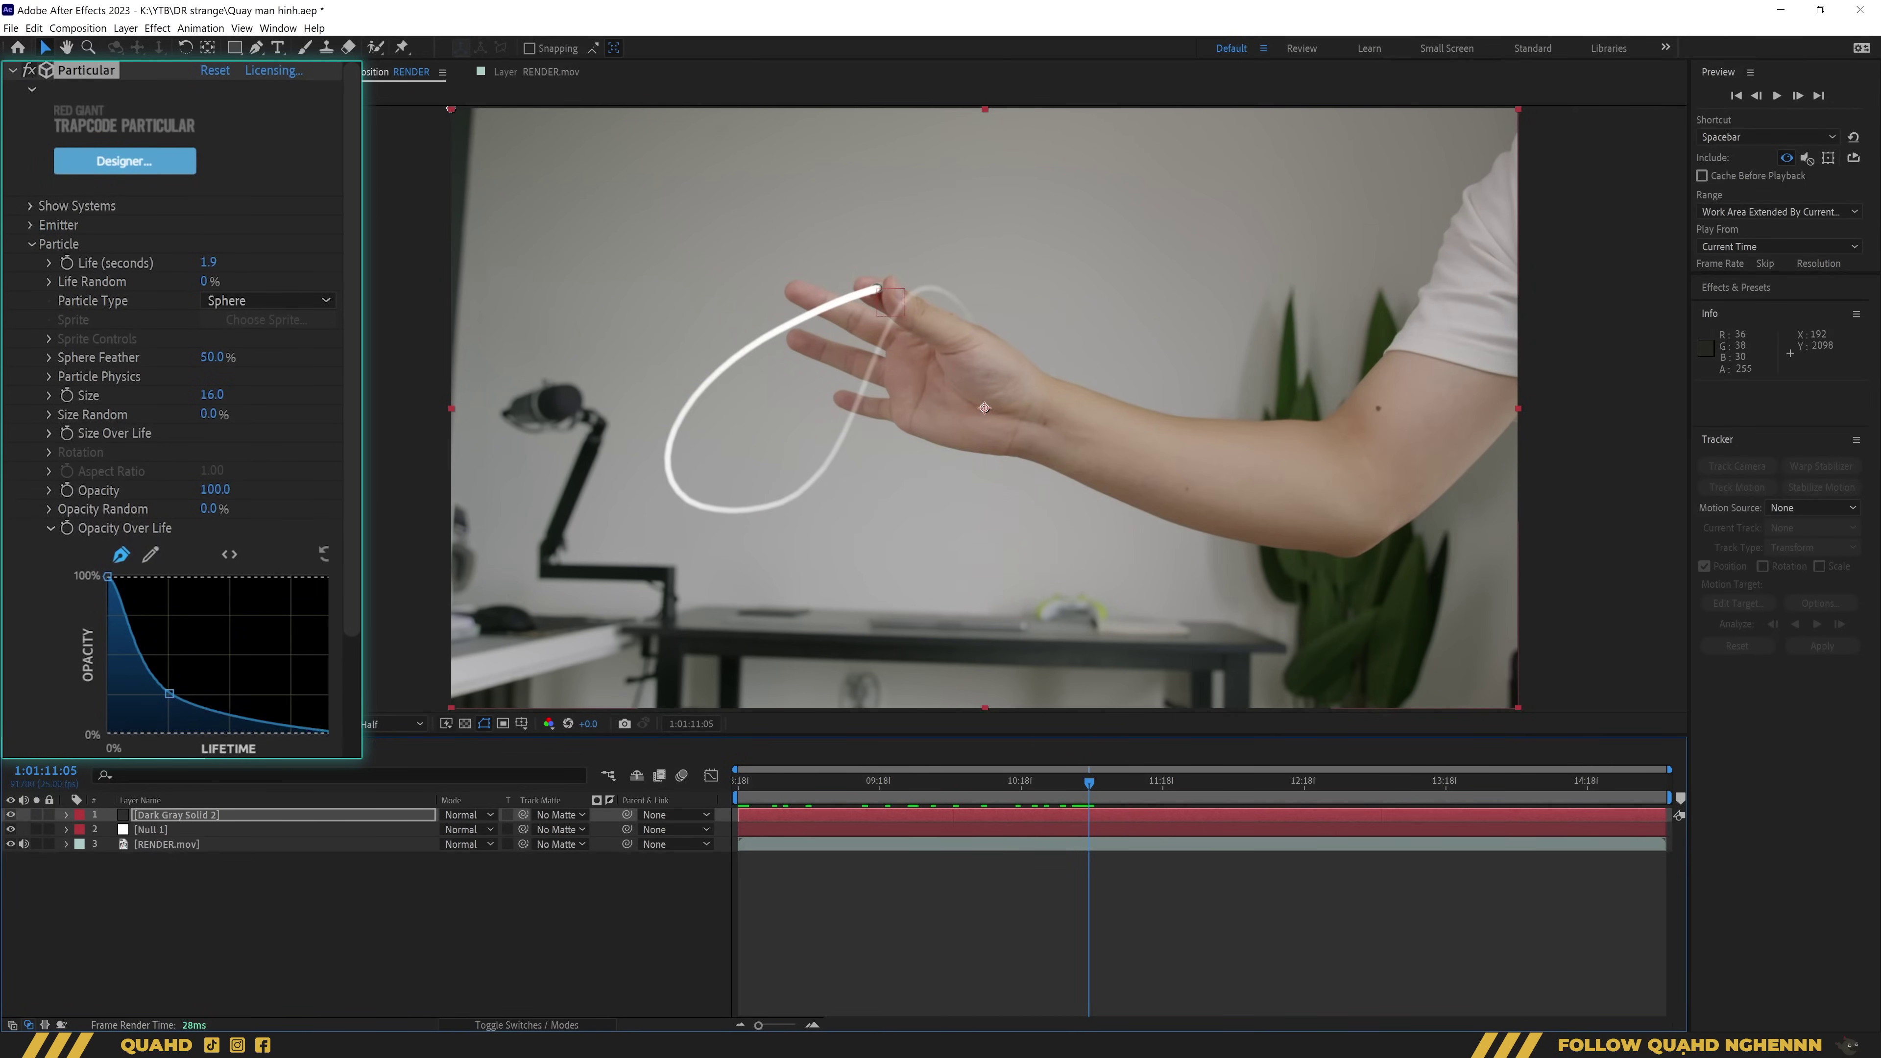
Change the particle Color from white to a warm yellow-orange, FCB44D
scroll(345, 678, "down", 5)
scroll(351, 692, "down", 1)
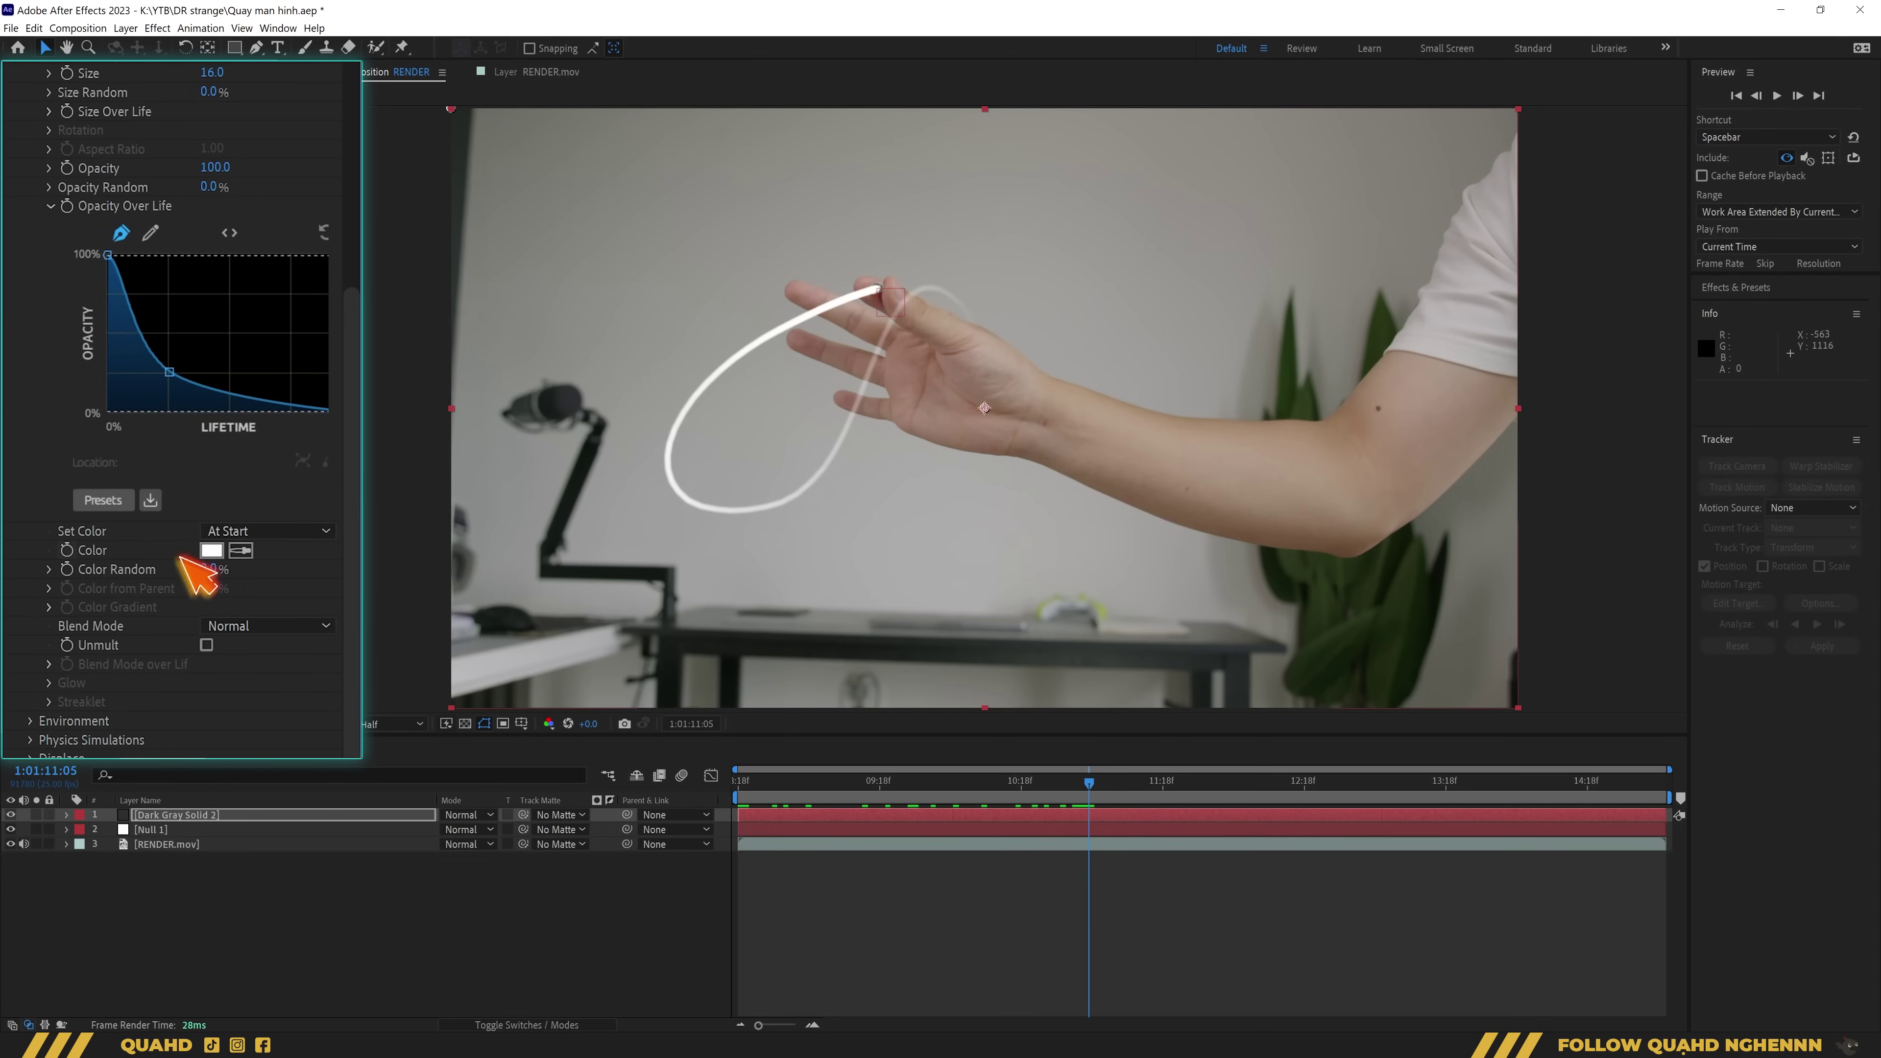
left_click(213, 551)
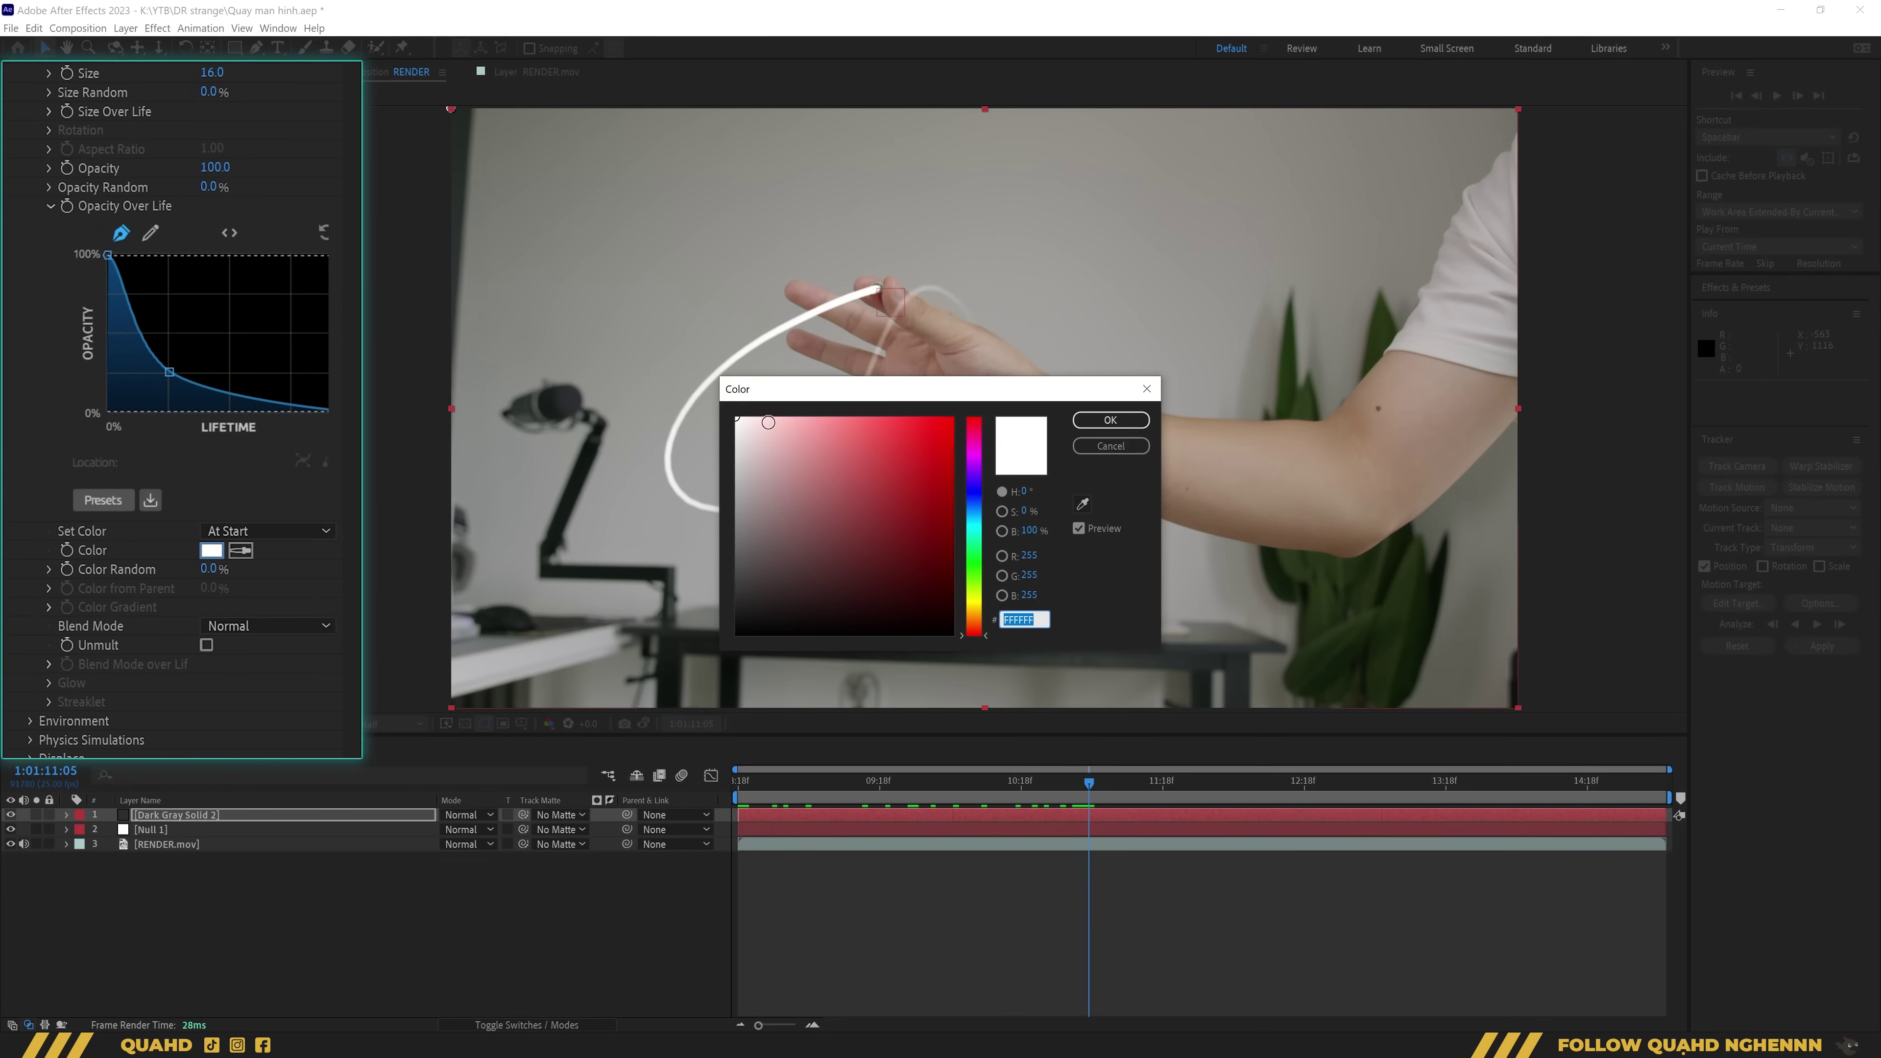
left_click_drag(975, 633, 980, 617)
left_click(870, 432)
left_click_drag(869, 432, 870, 420)
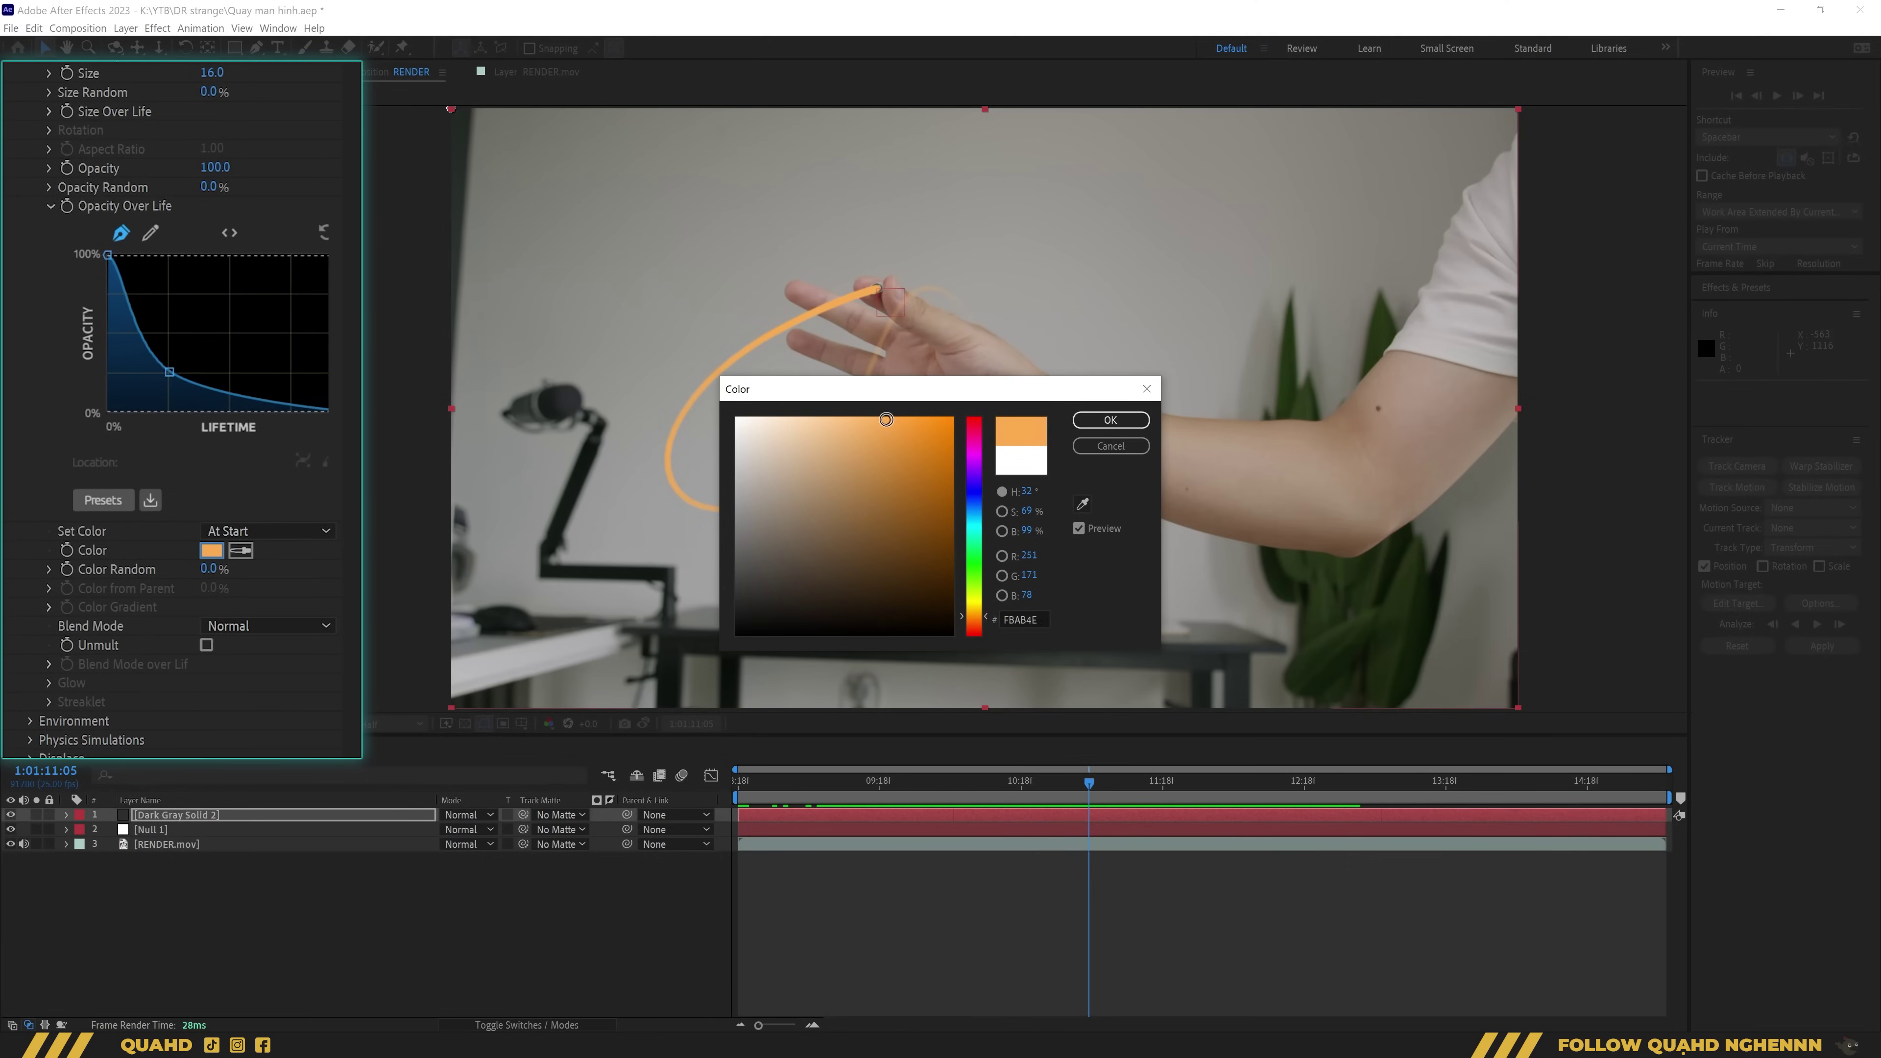
left_click_drag(985, 615, 985, 612)
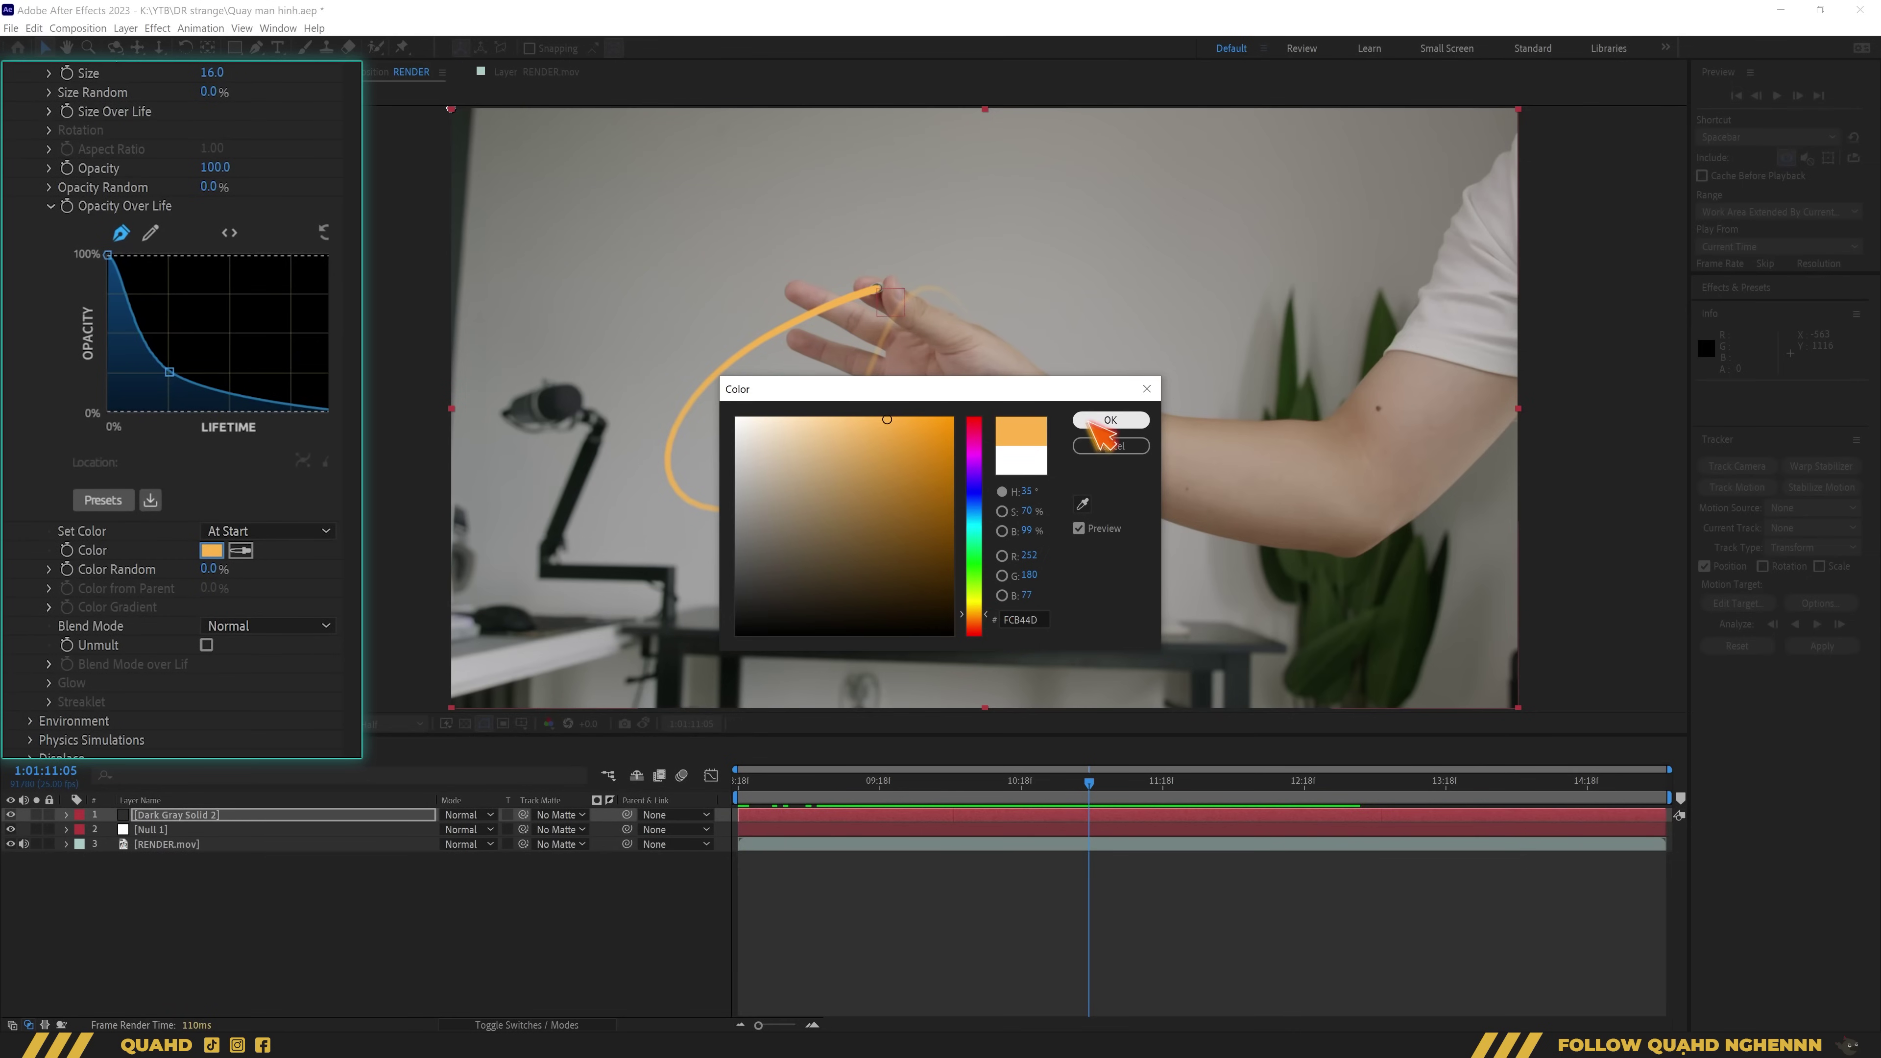
left_click(1111, 421)
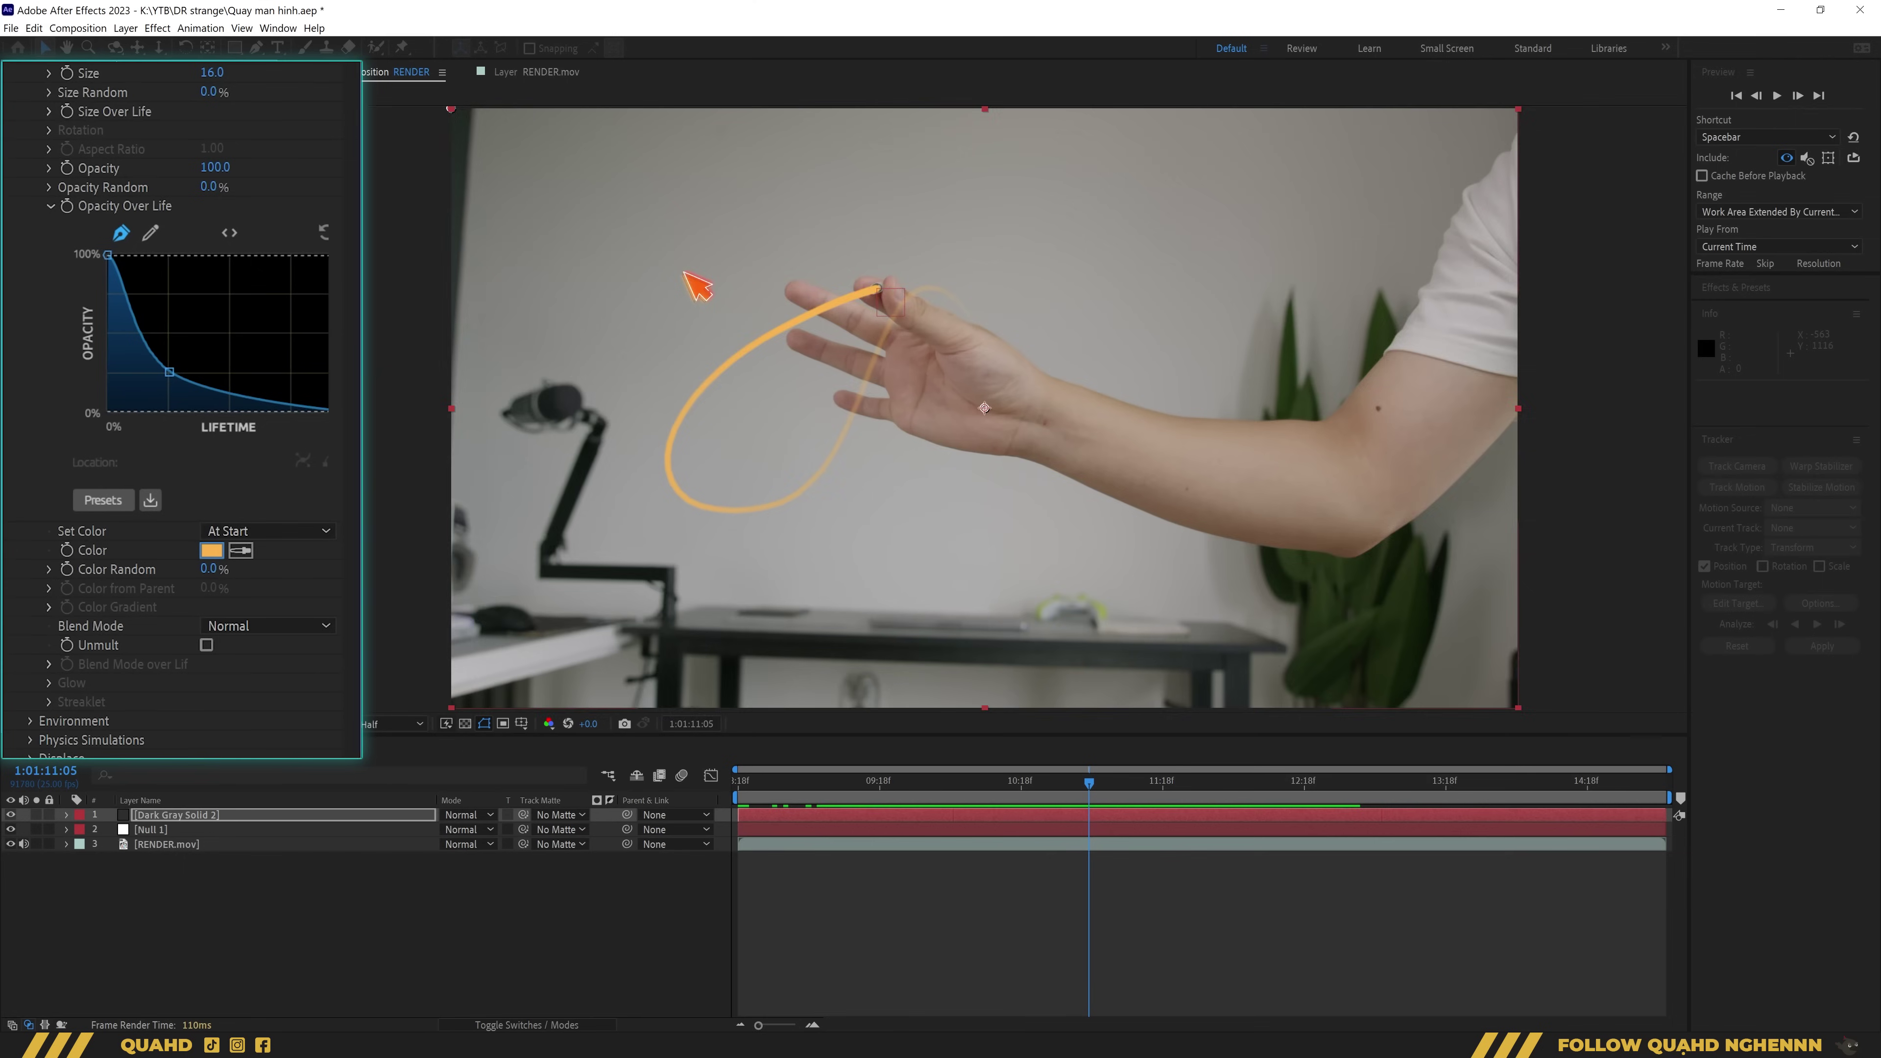
Magnify and centre the viewer on the hand, then set Particular's Blend Mode to Screen
key("slash")
left_click_drag(856, 379, 897, 384)
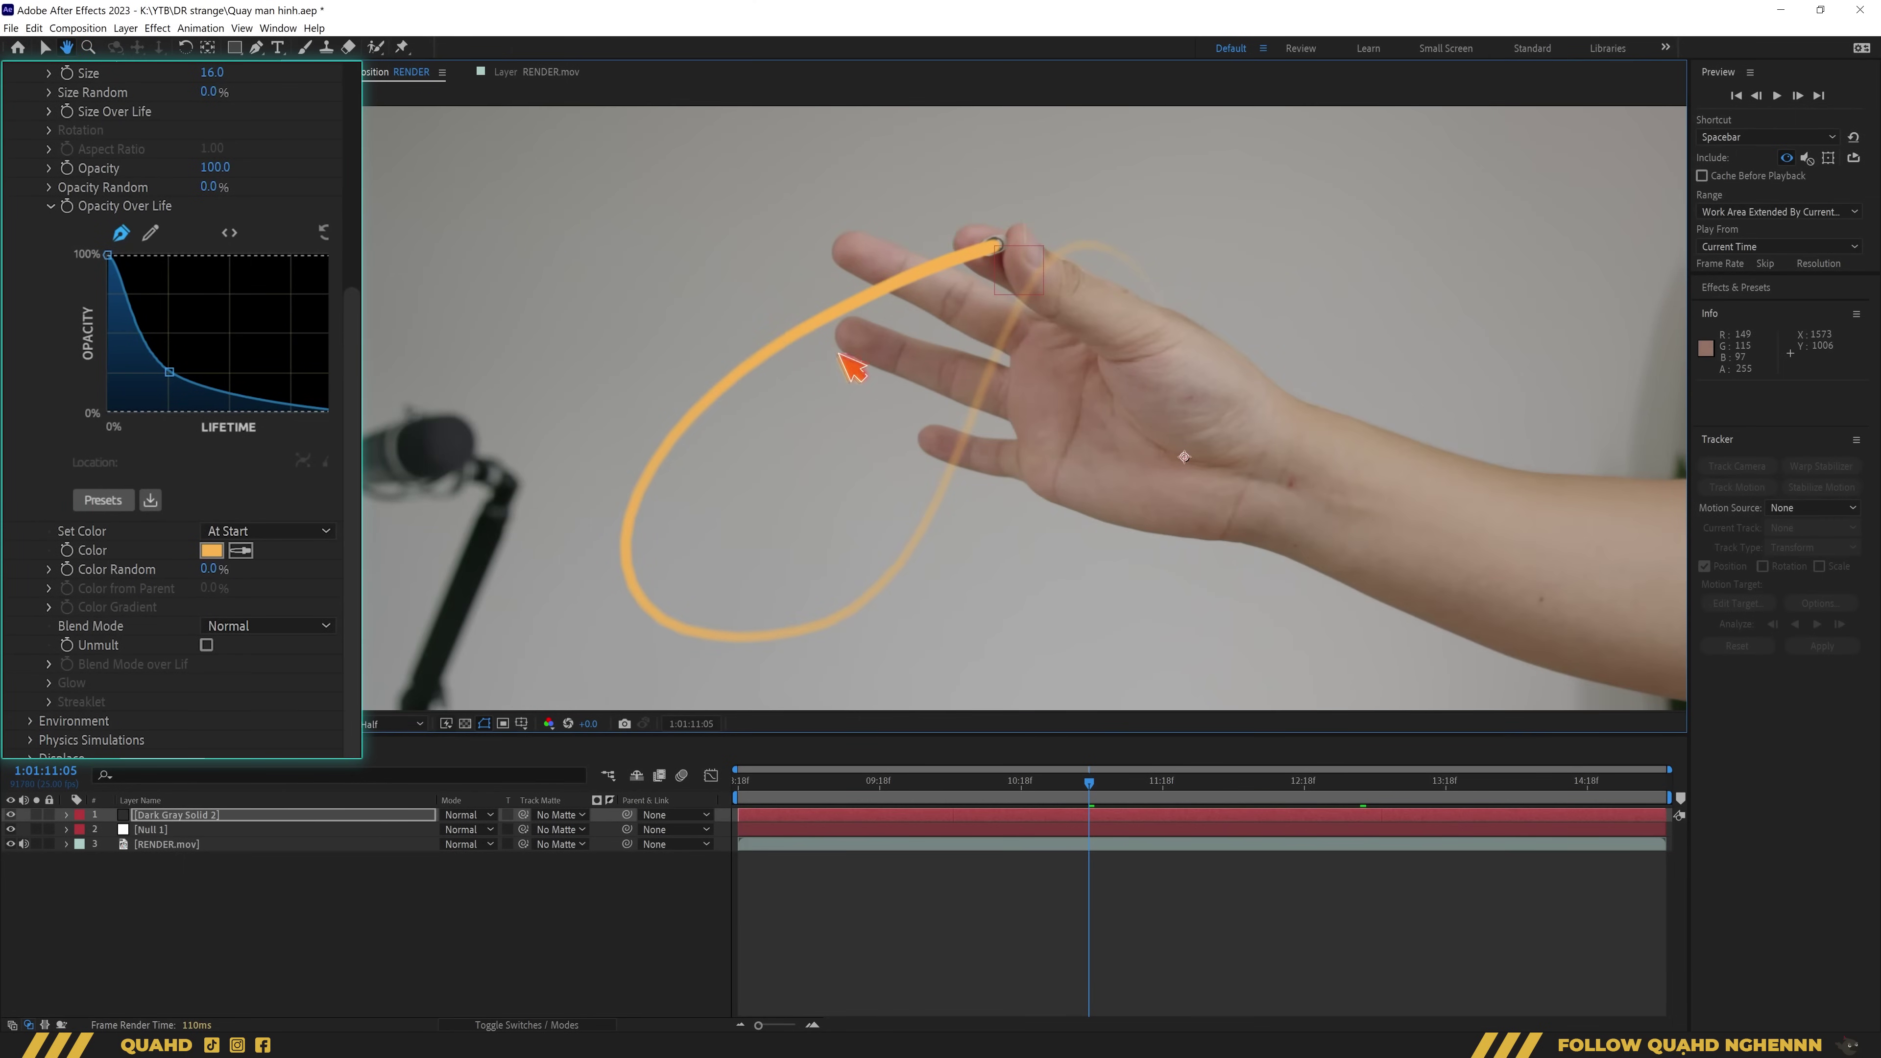
key("v")
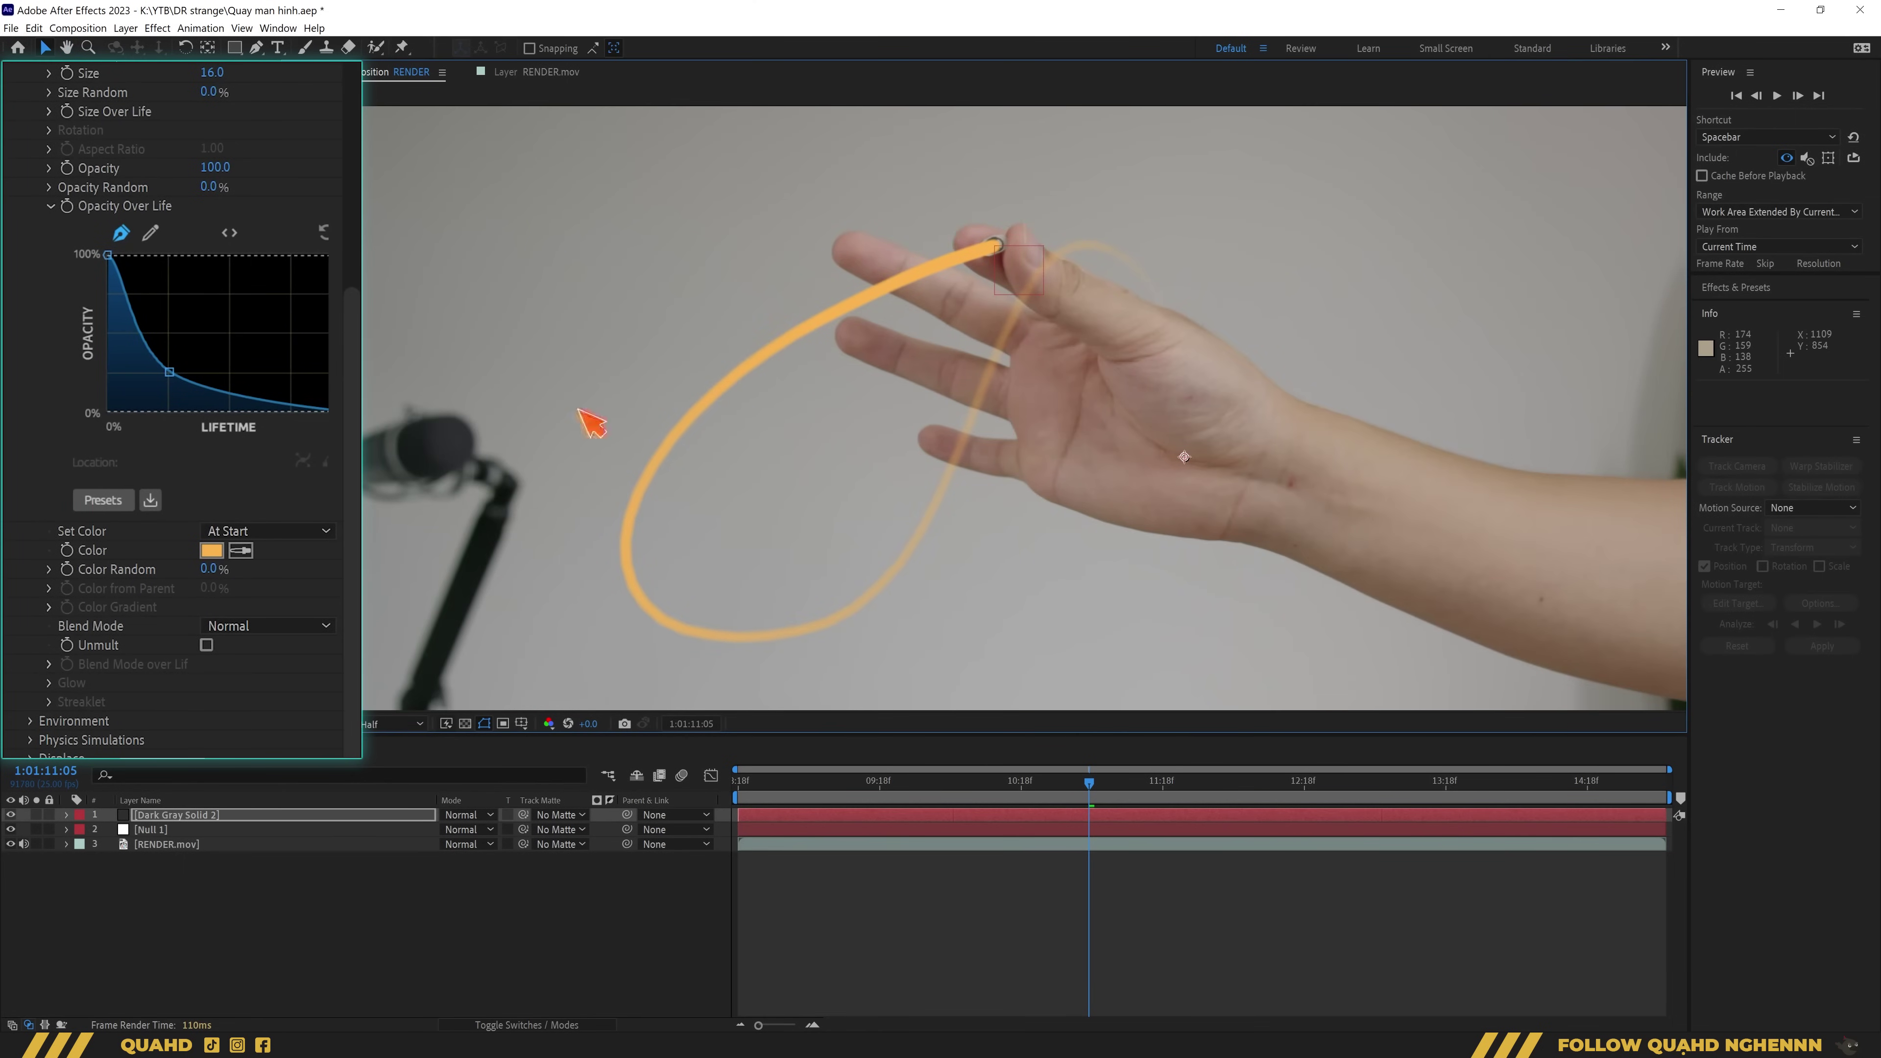
left_click(243, 625)
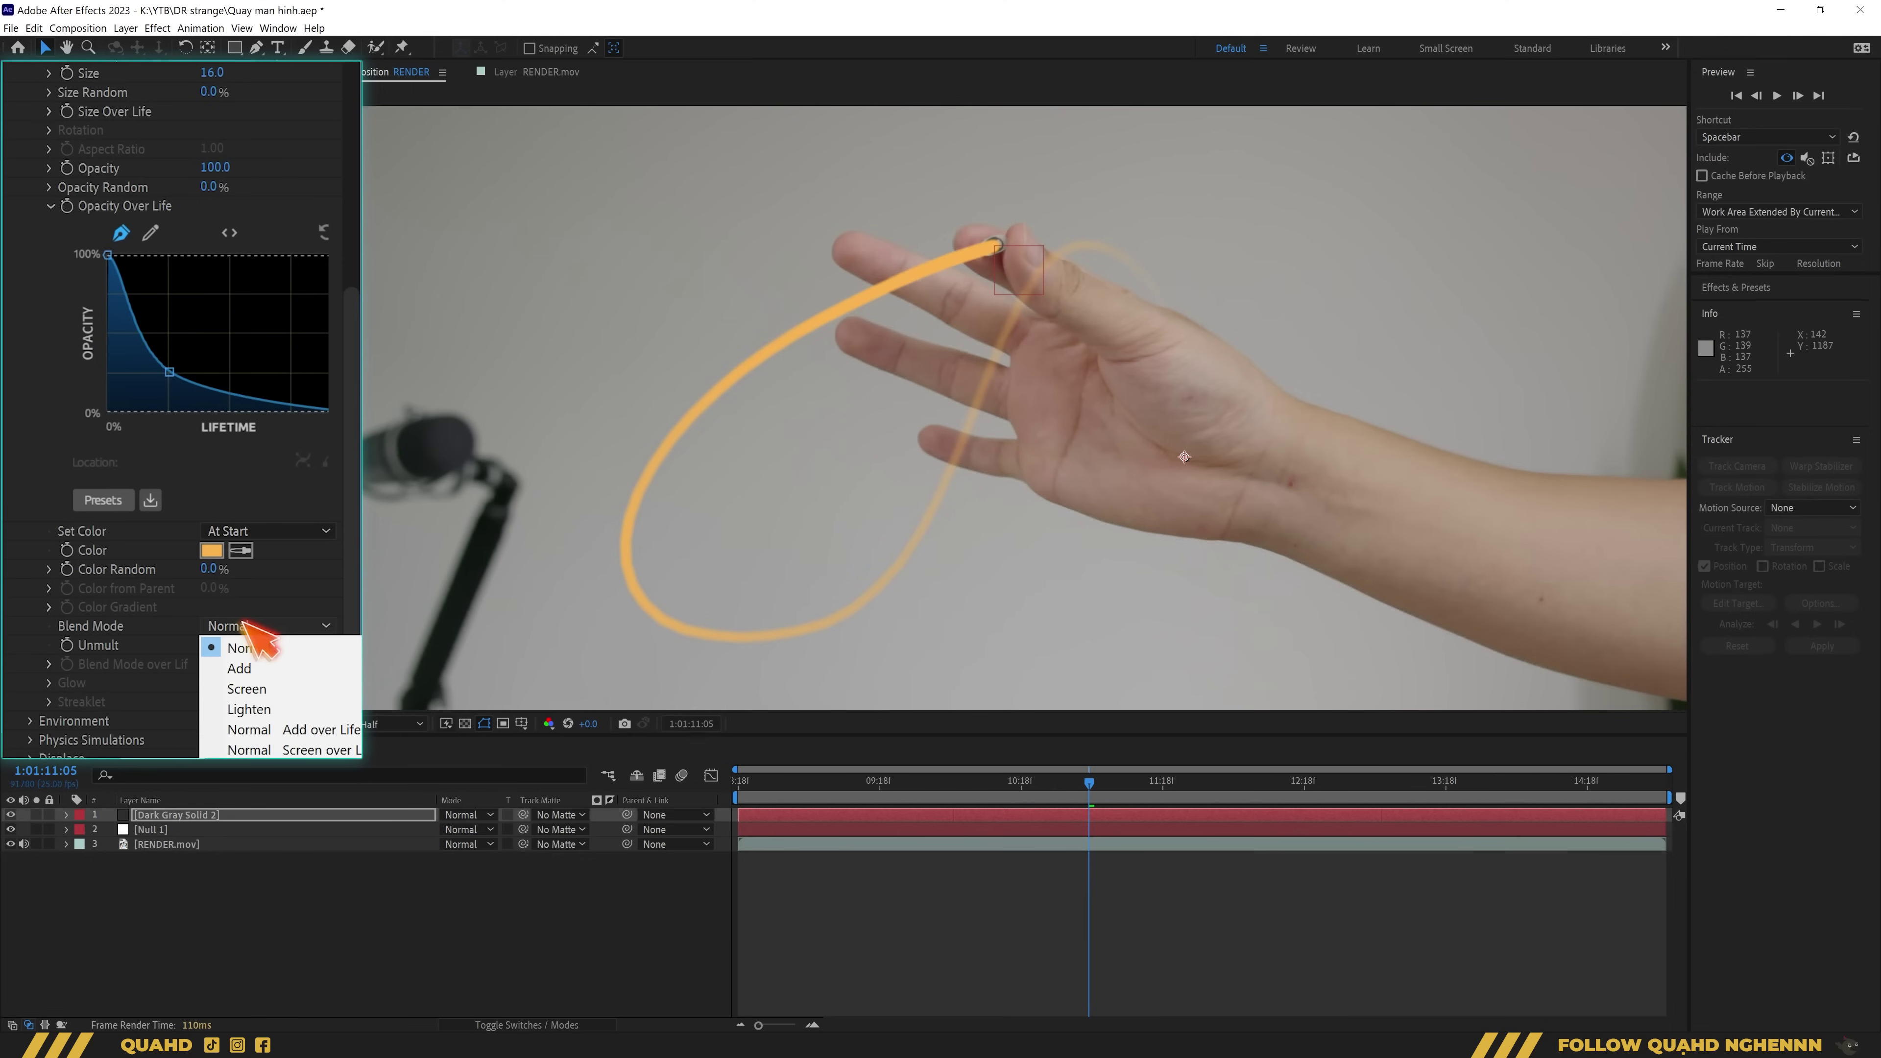
left_click(246, 689)
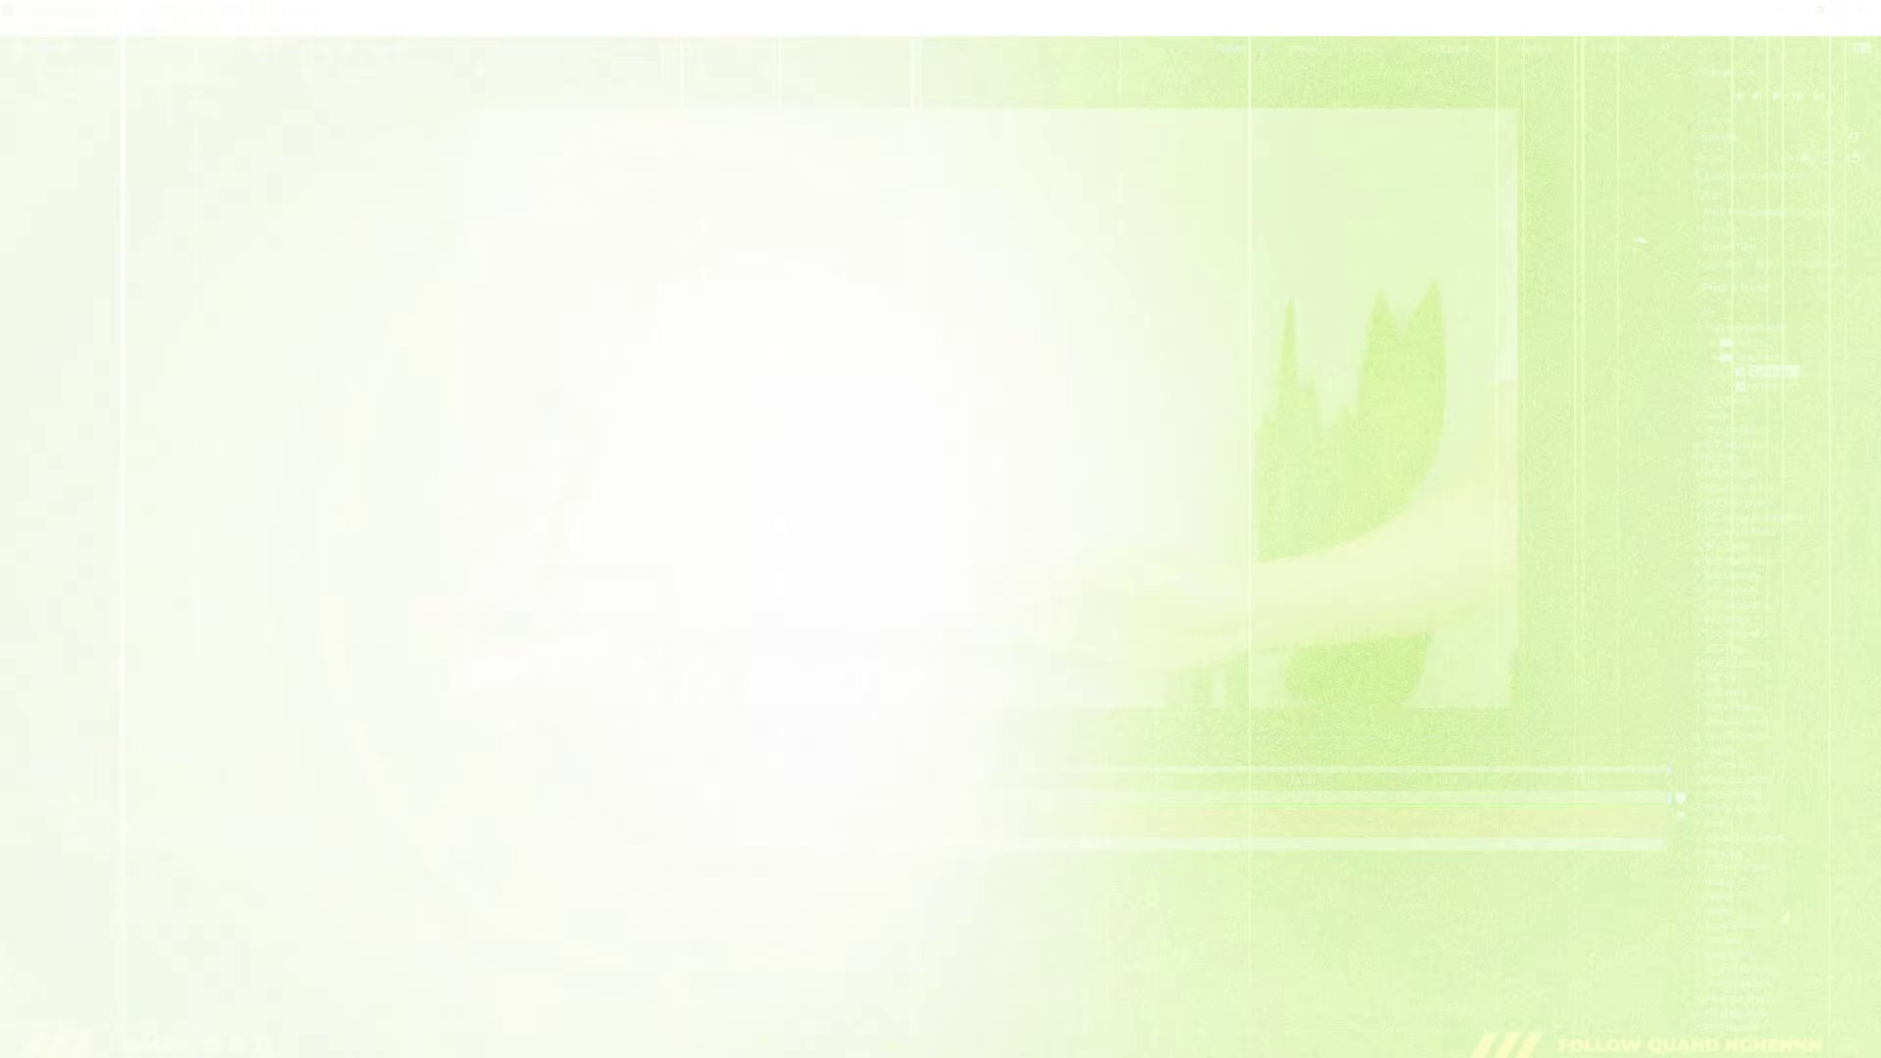
Preview the trail, move the current time to 1:01:10:03 and select Dark Gray Solid 2
key("space")
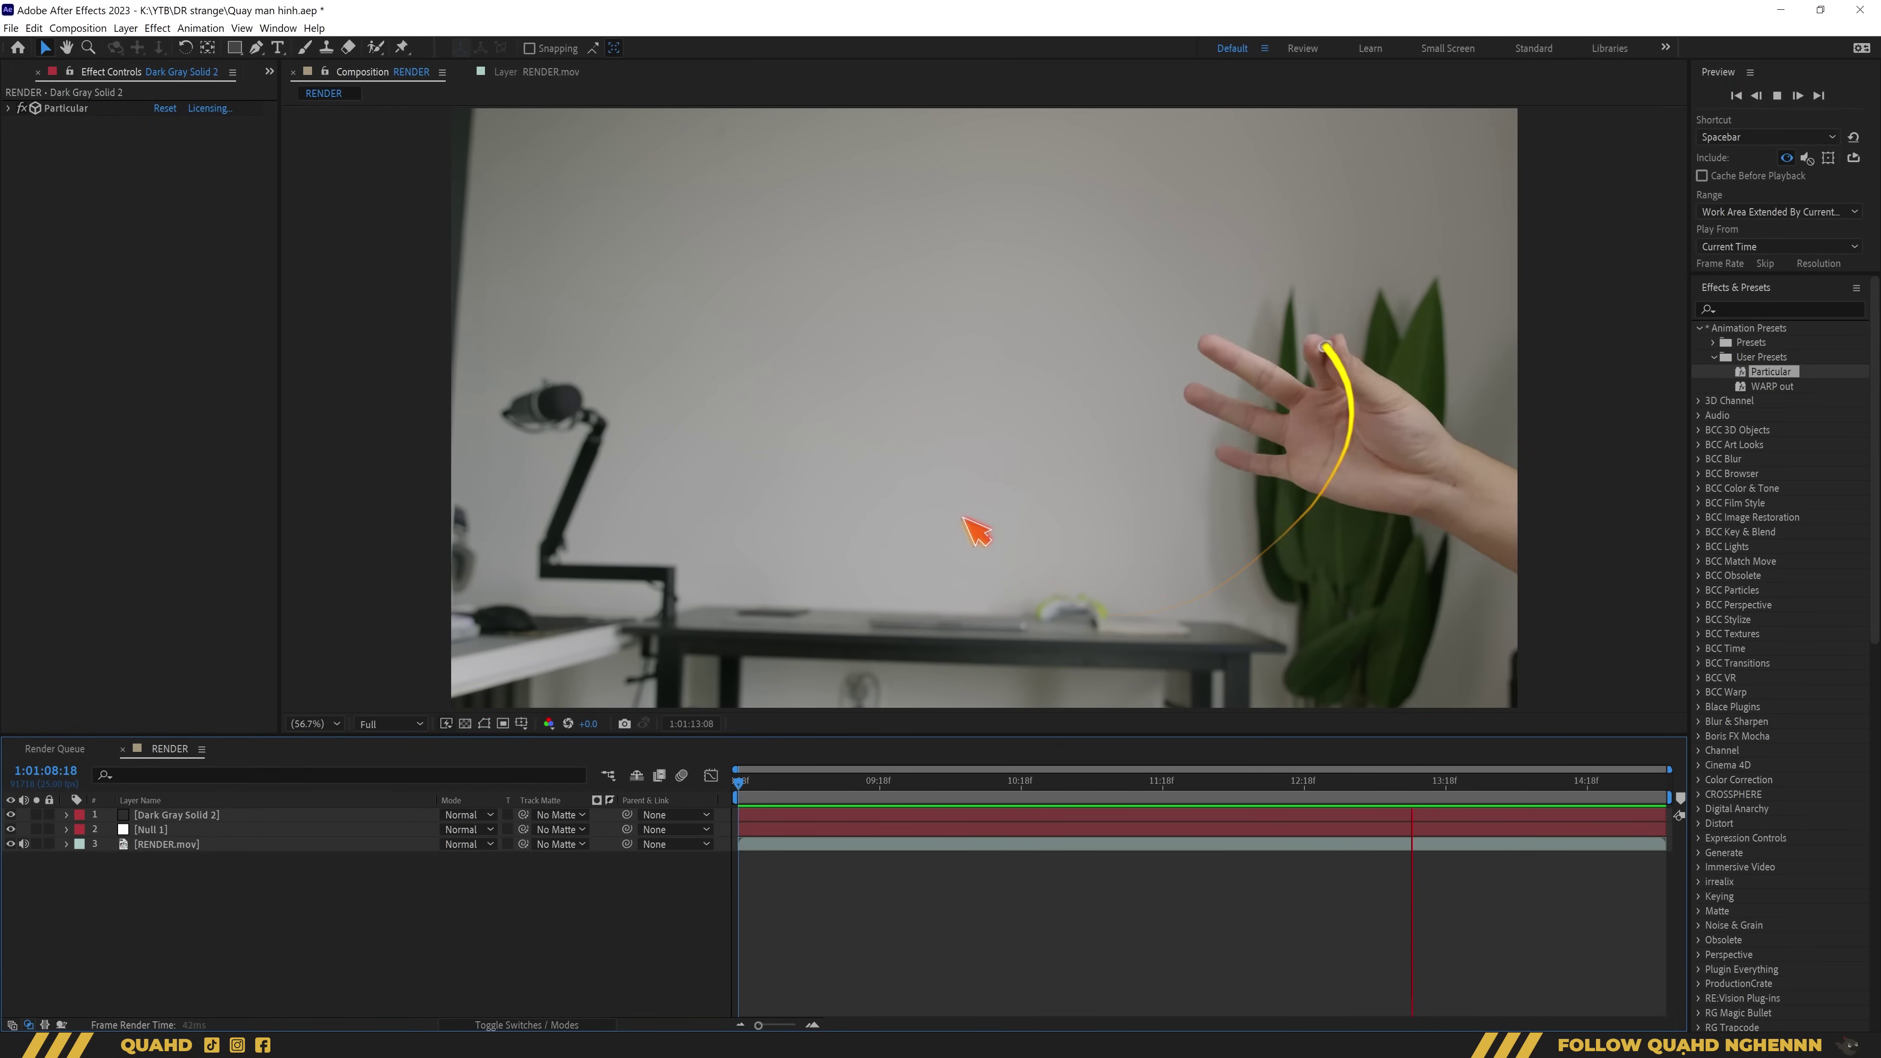
mouse_move(959, 781)
left_mouse_down()
mouse_move(907, 779)
mouse_move(935, 782)
left_mouse_up()
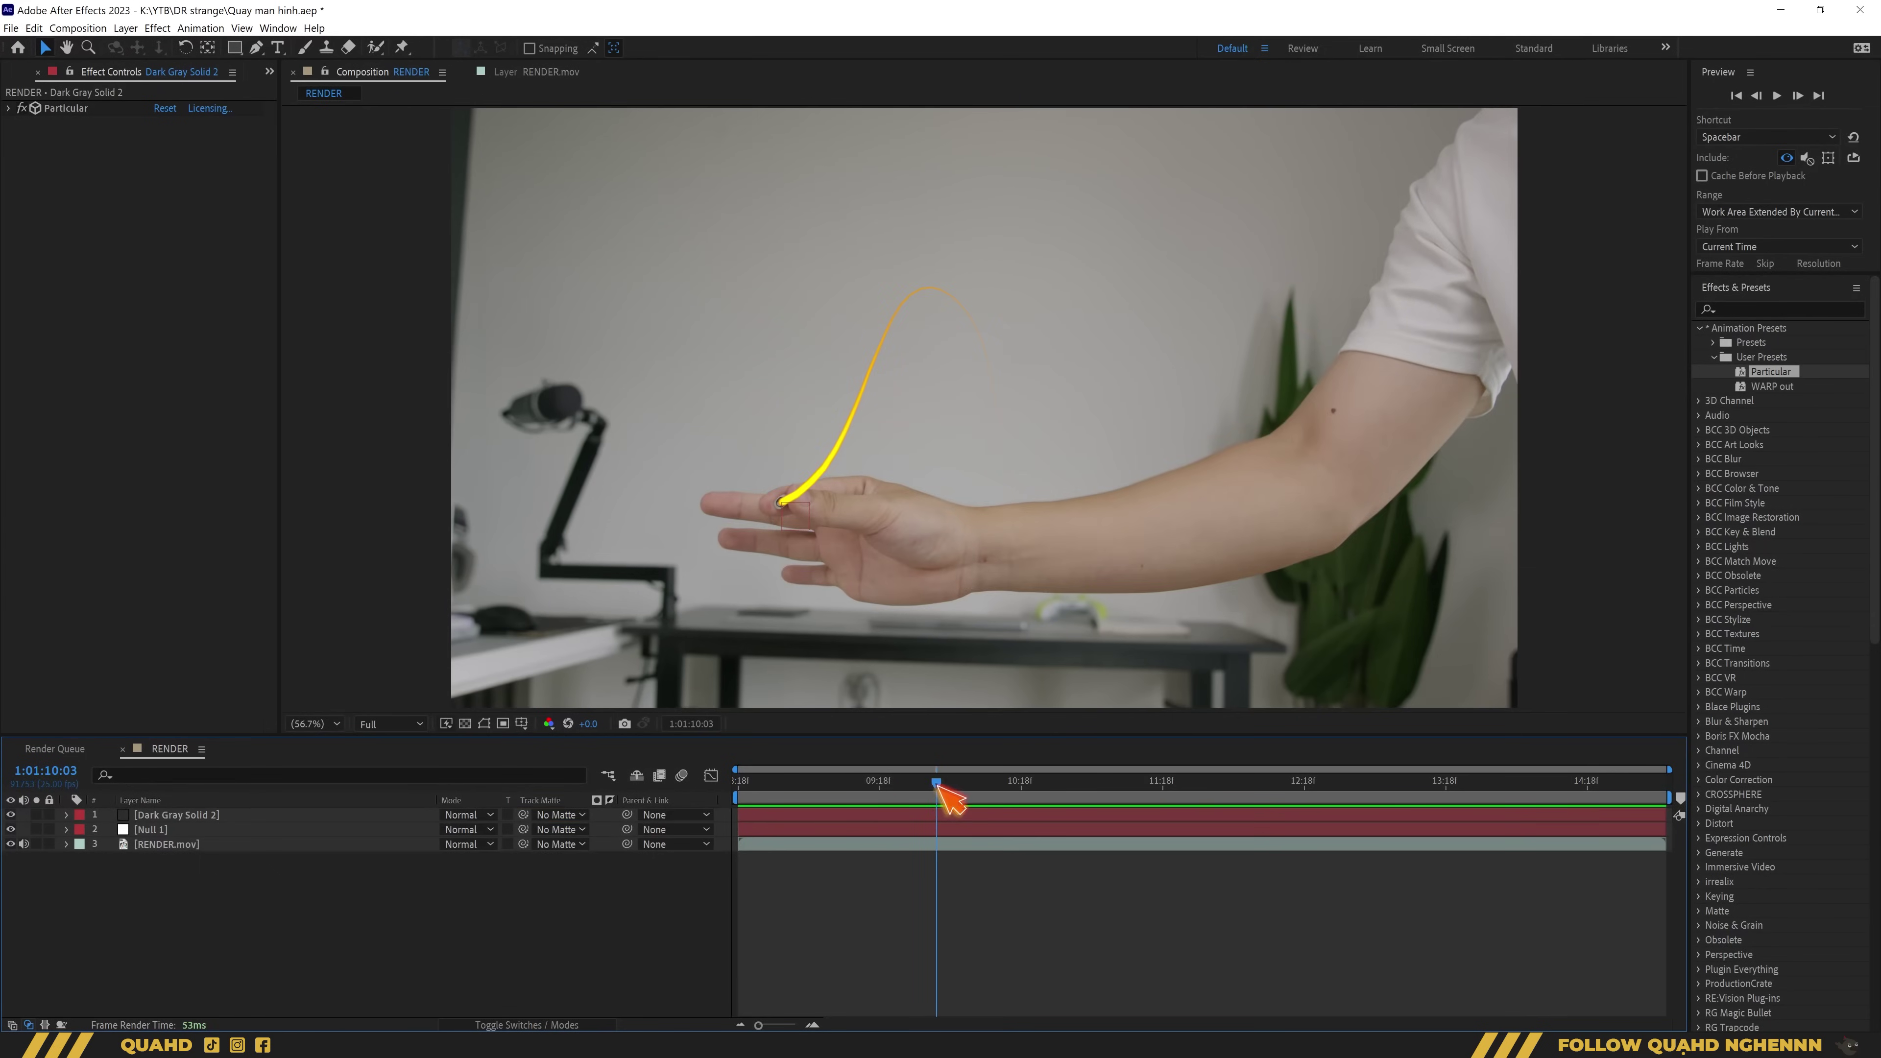
left_click(232, 814)
left_click(194, 815)
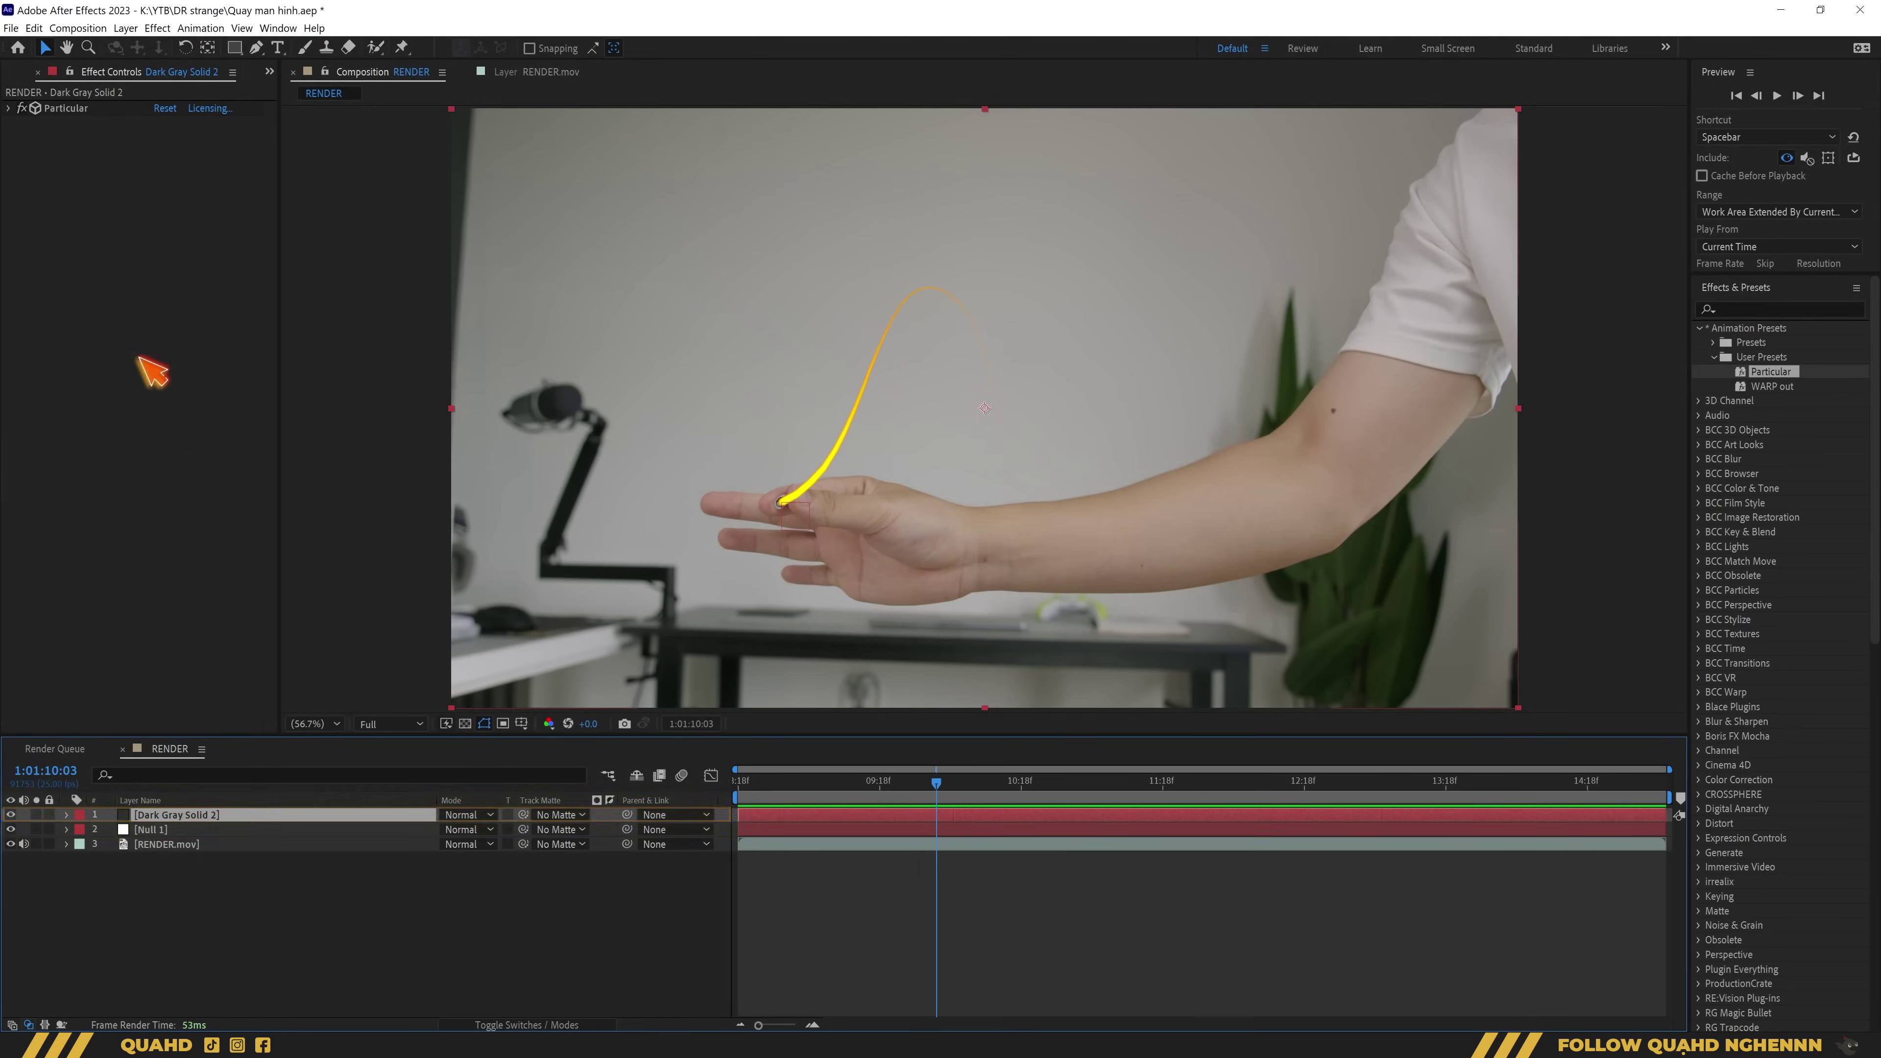
Search the effect console for 'op' and highlight Optical Glow
key("ctrl+space")
type("op")
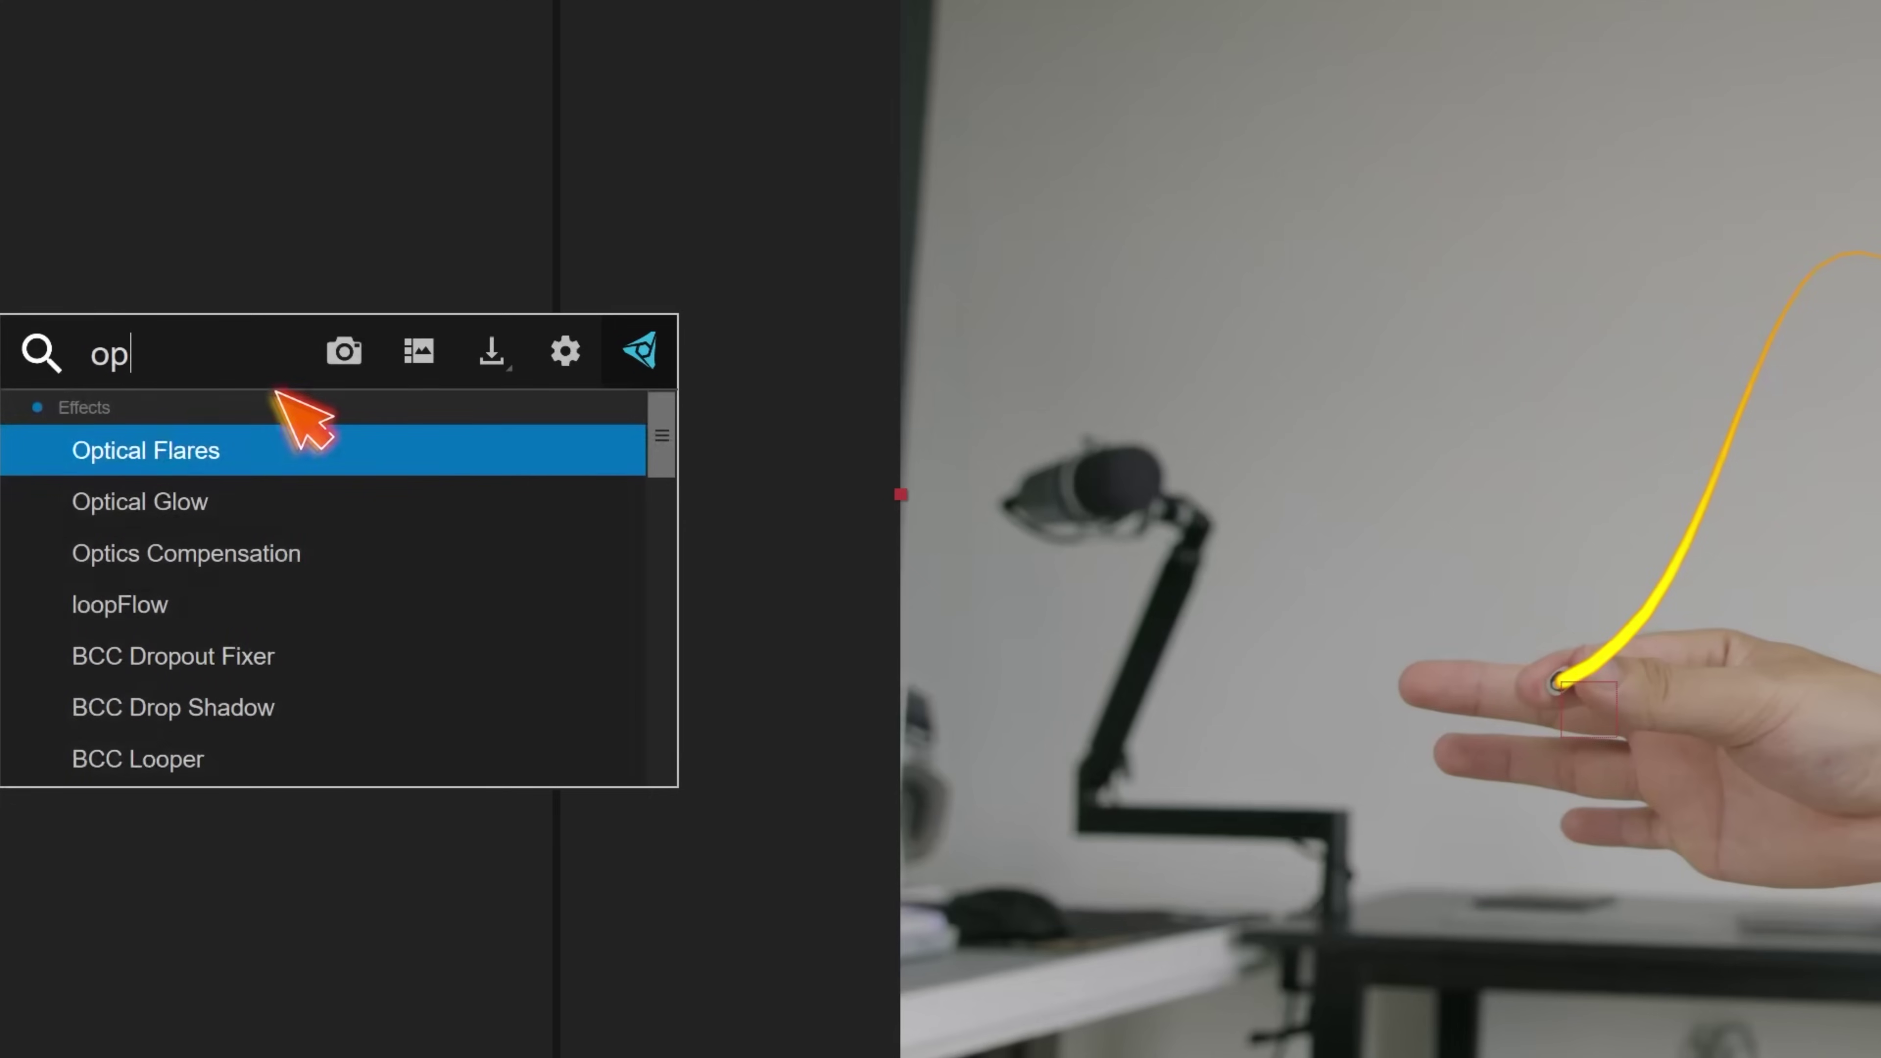
key("Down")
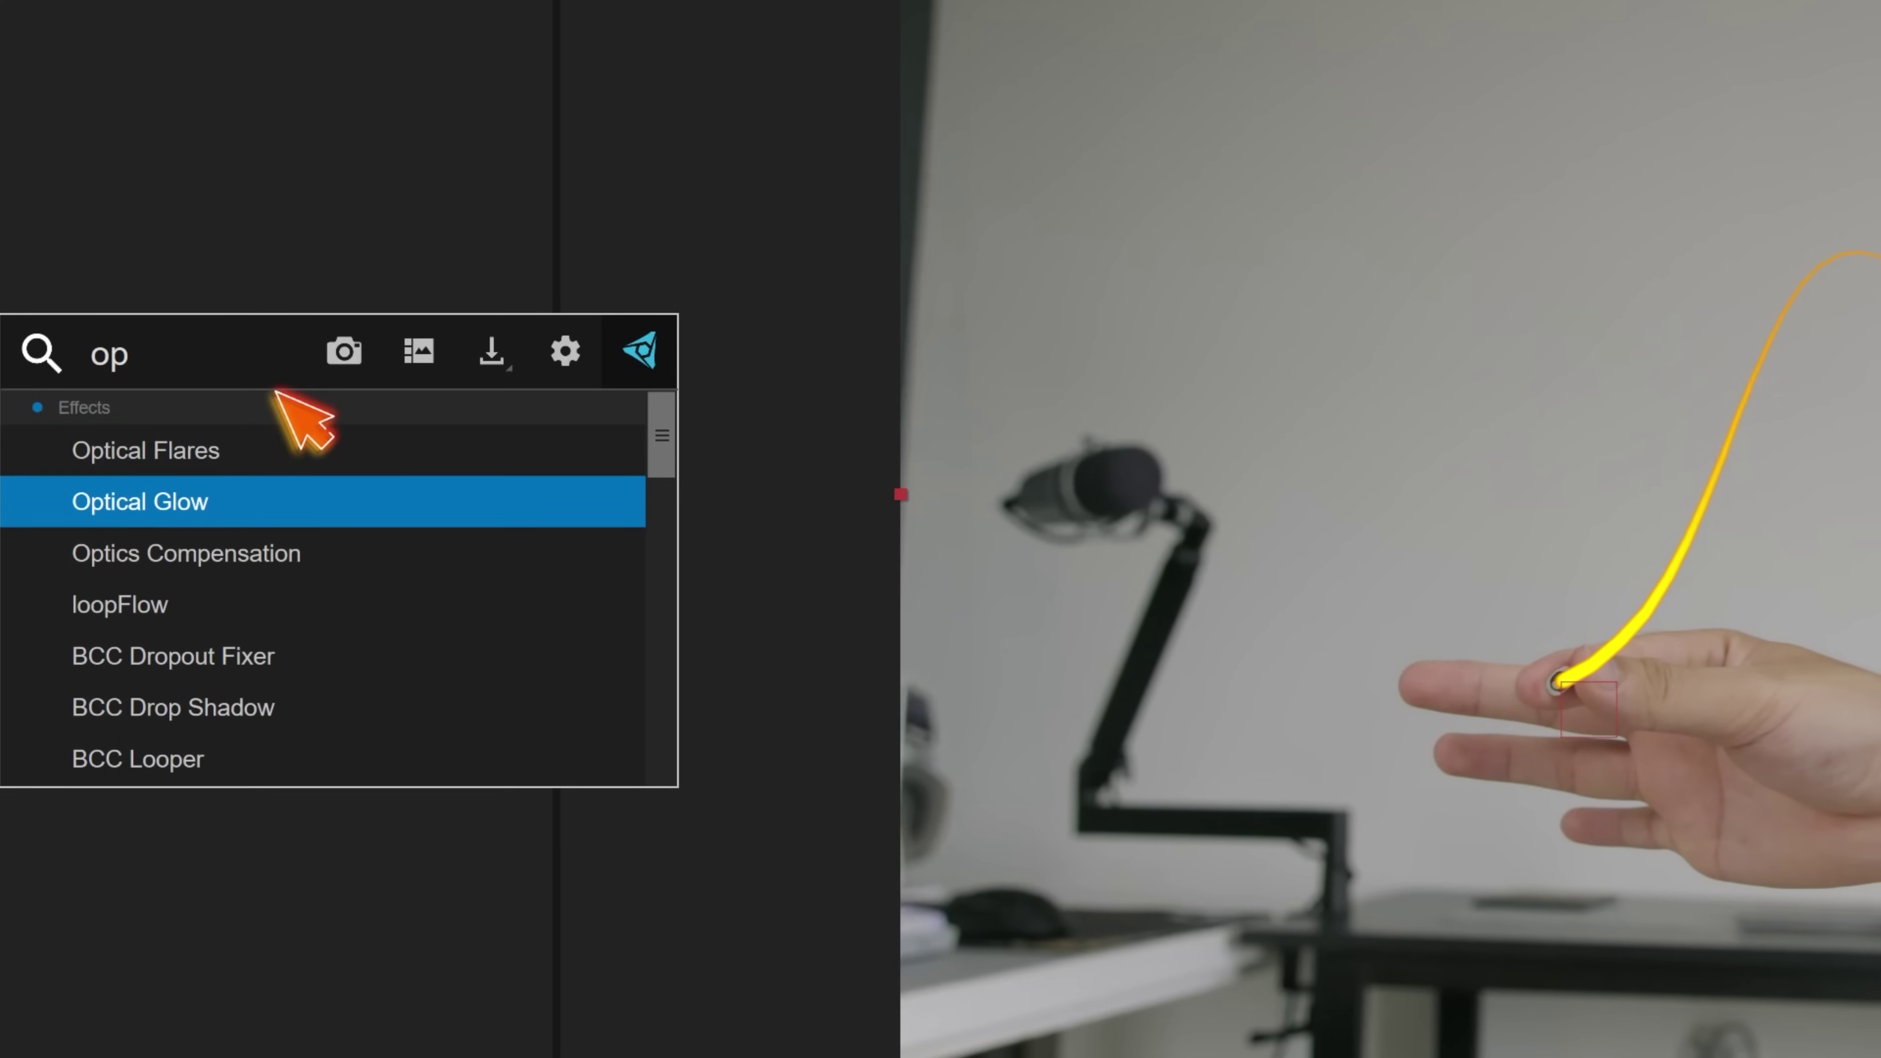
Apply Optical Glow with Amount 30, Size 25 and Highlights Only 31%, then zoom out to 50%
key("Return")
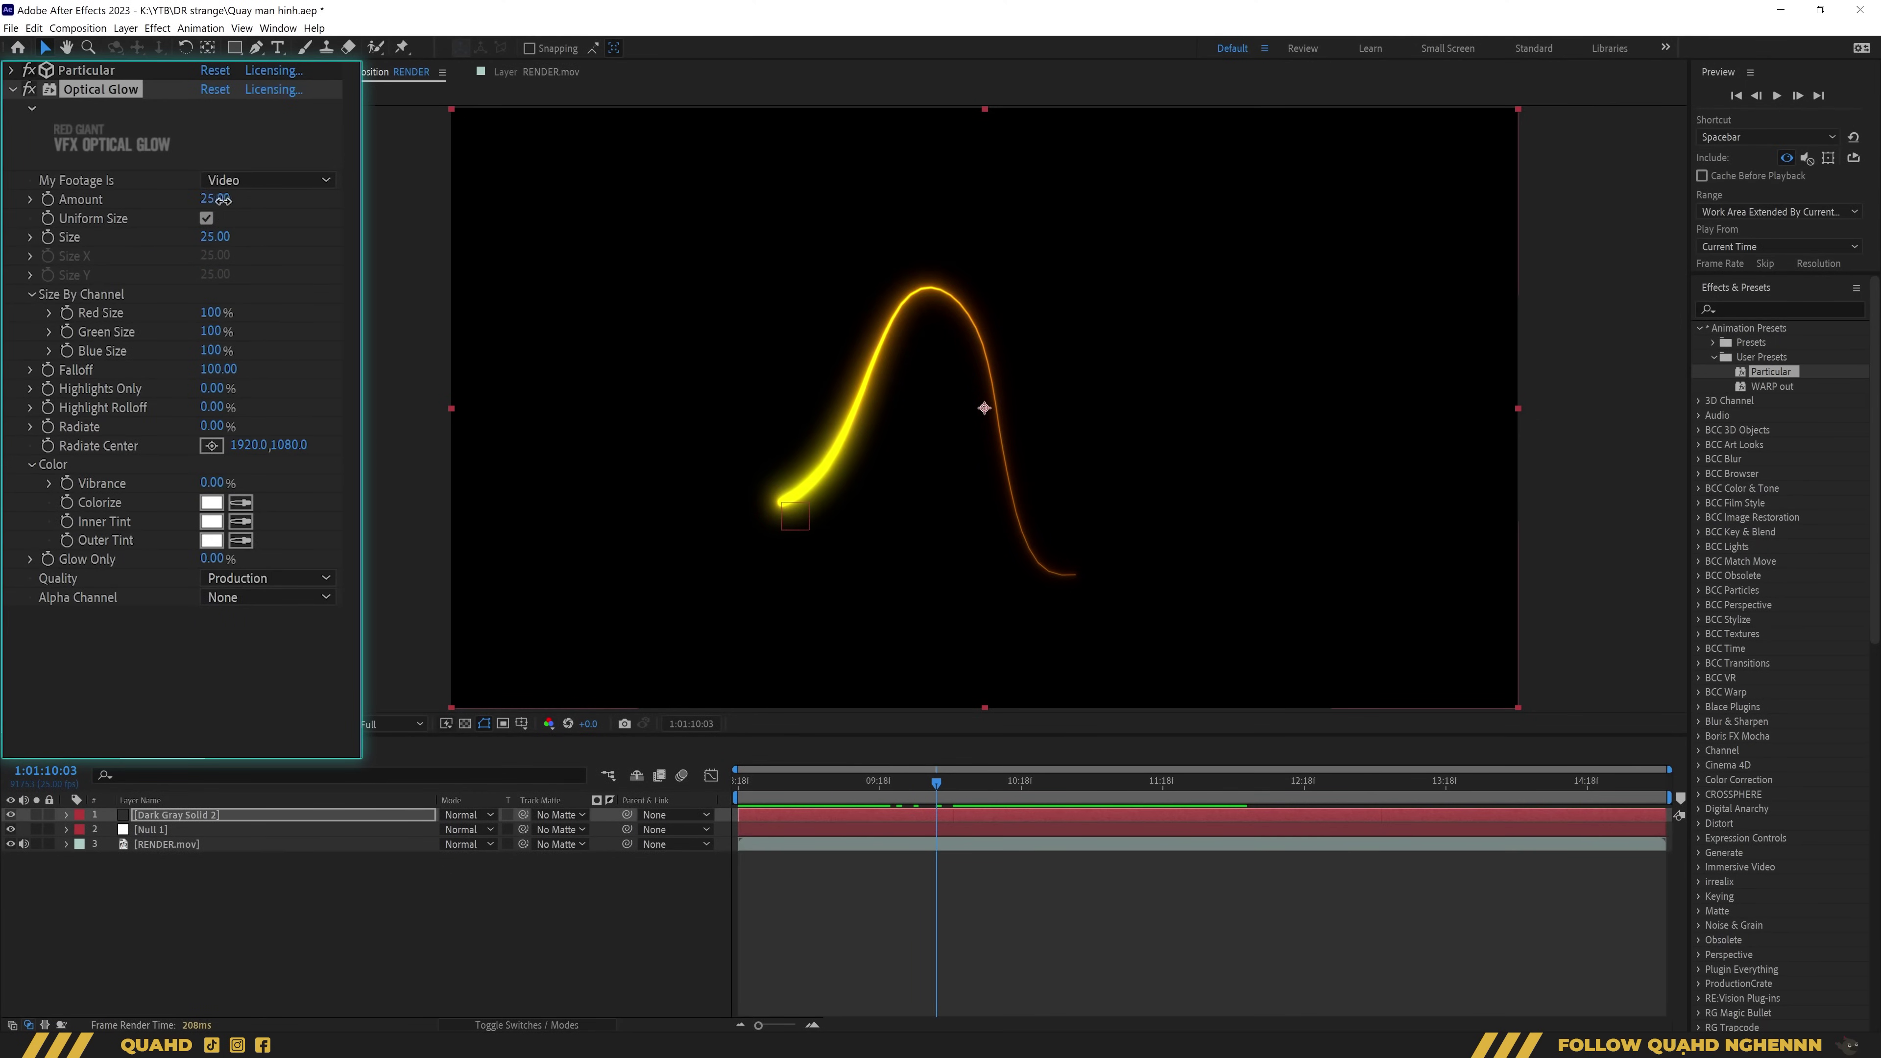
mouse_move(223, 200)
left_mouse_down()
mouse_move(306, 200)
mouse_move(226, 211)
left_mouse_up()
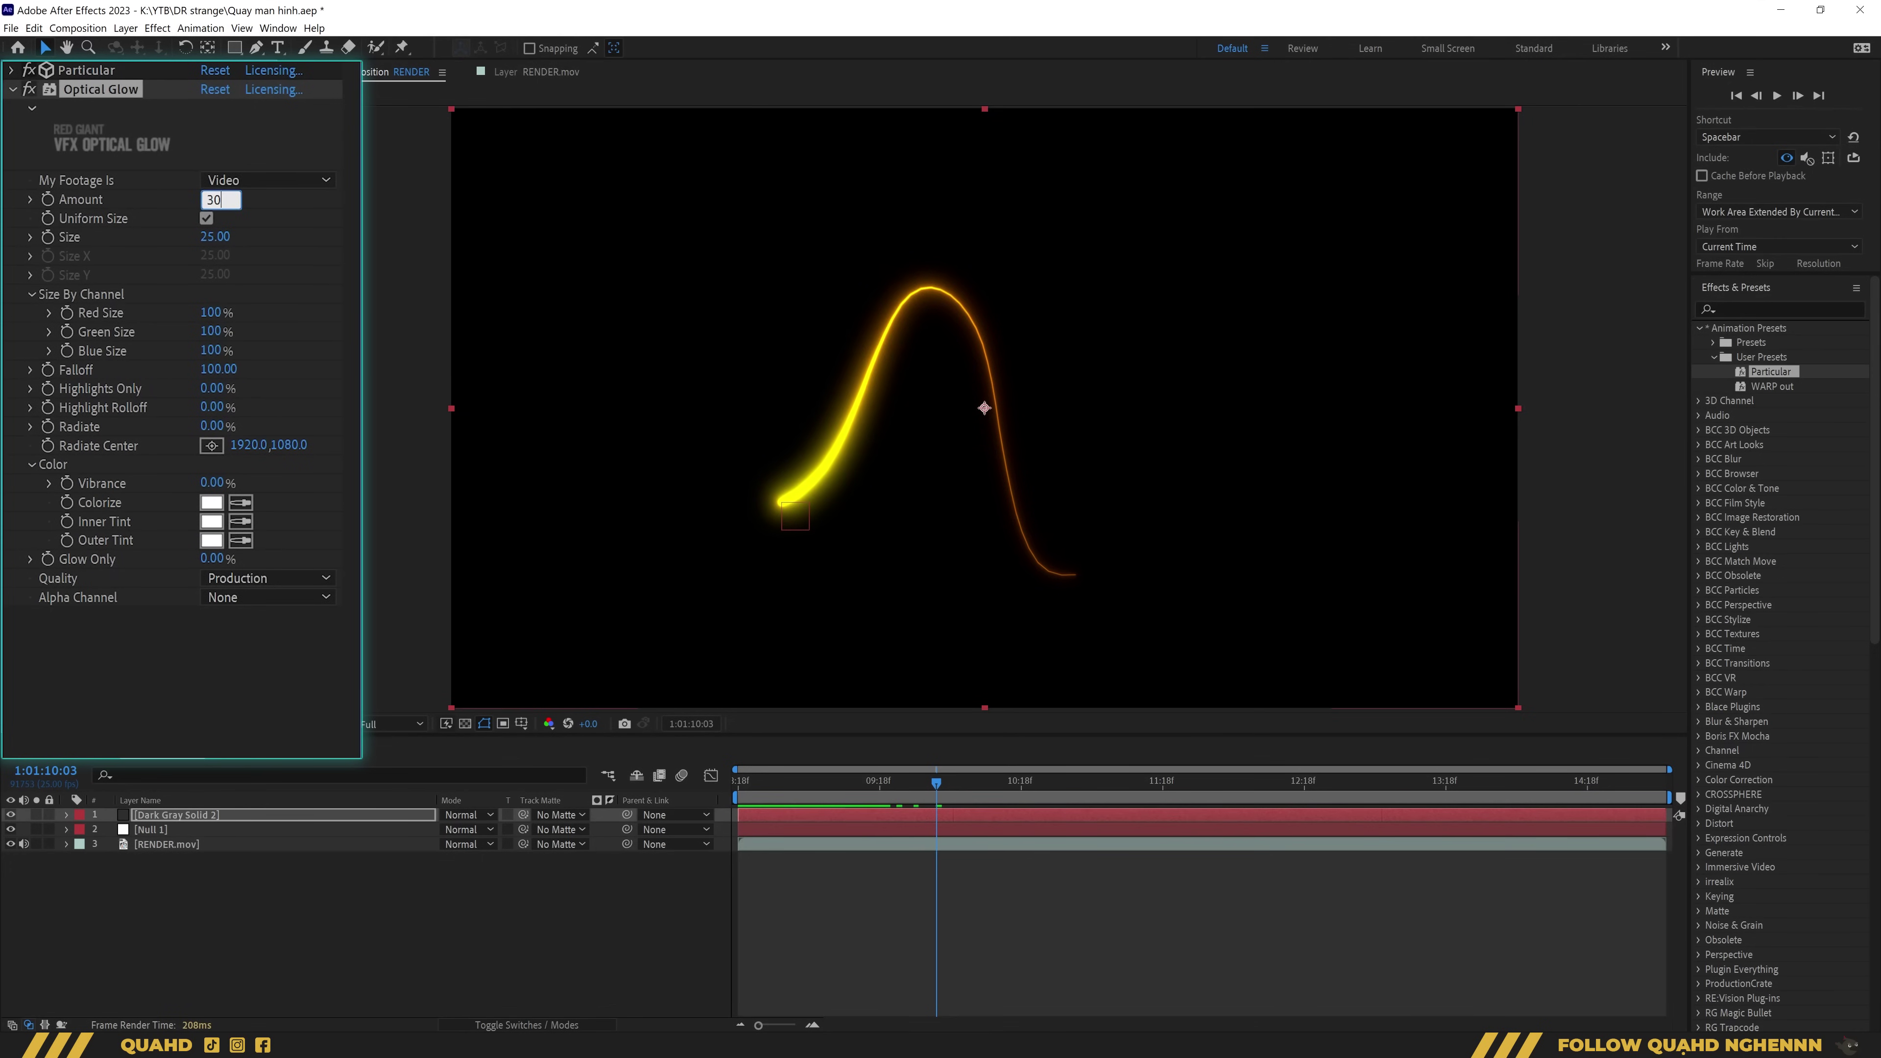
key("Return")
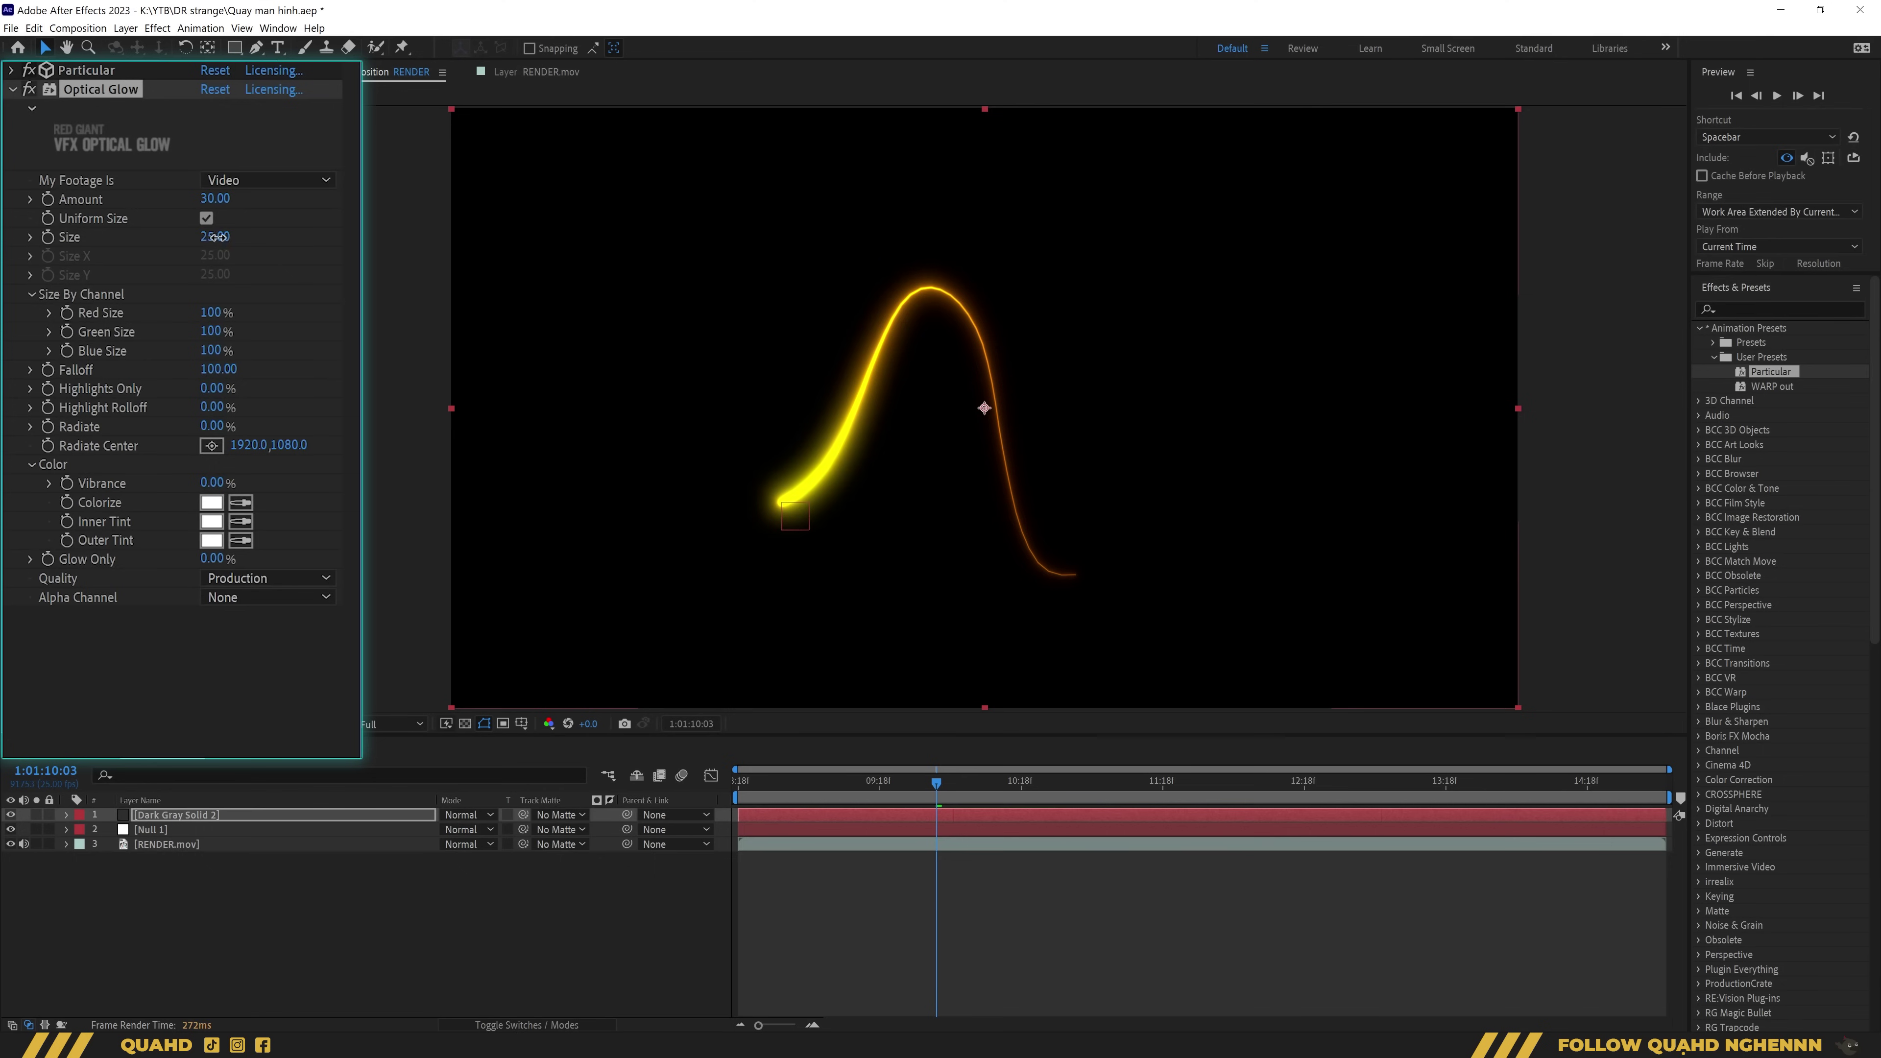
left_click_drag(218, 236, 411, 222)
scroll(870, 404, "up", 2)
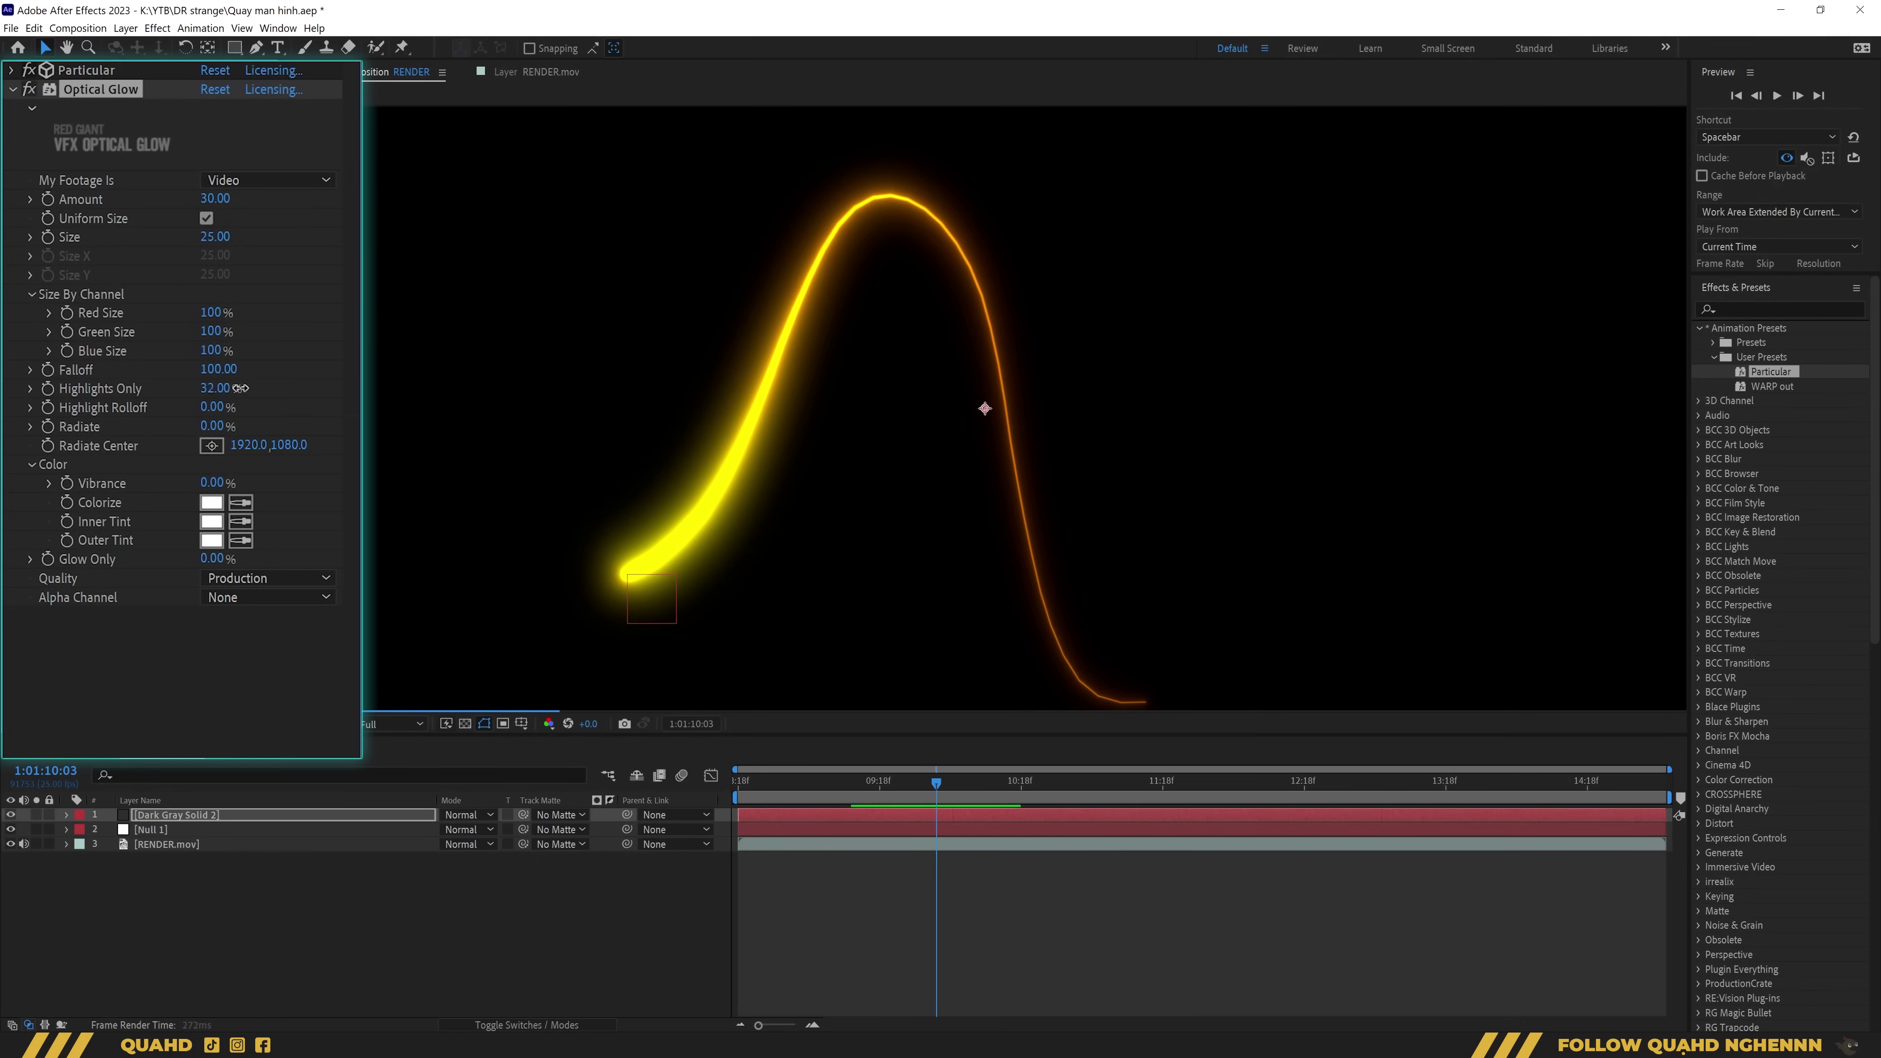
left_click_drag(241, 388, 200, 350)
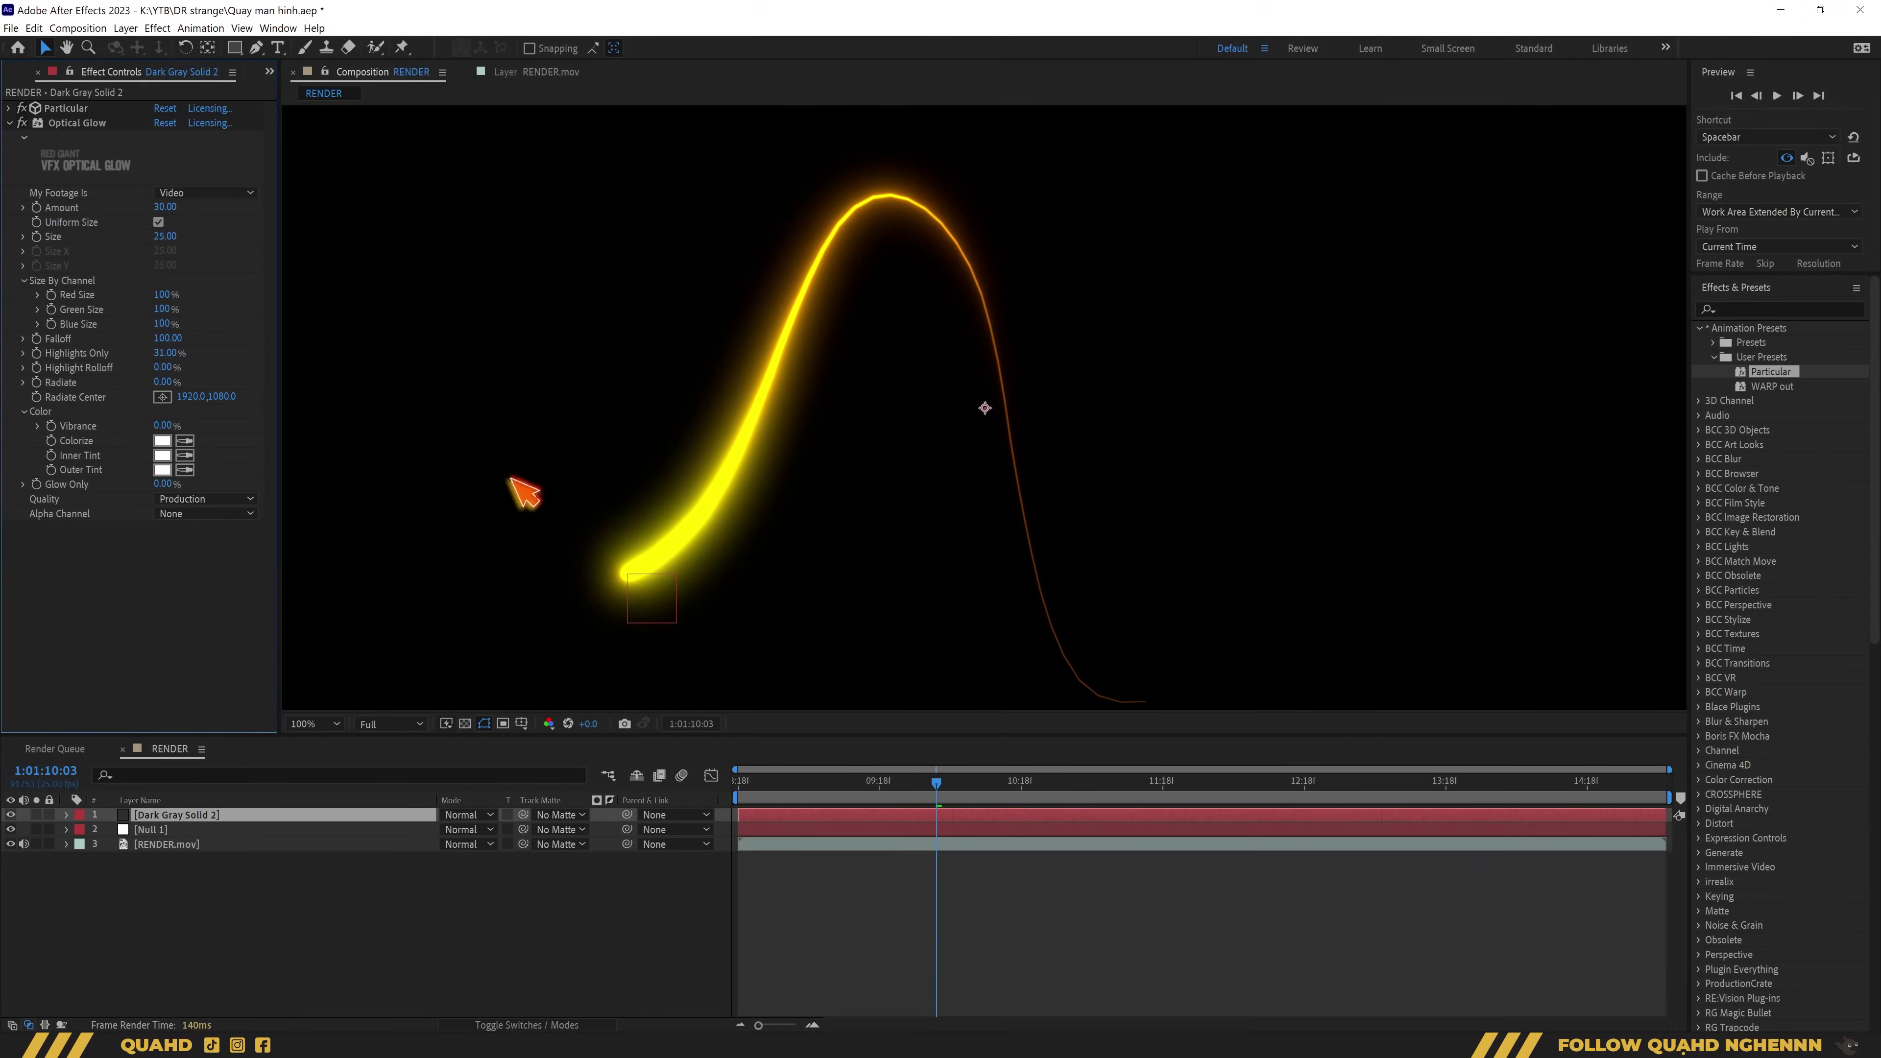
key("comma")
key("comma")
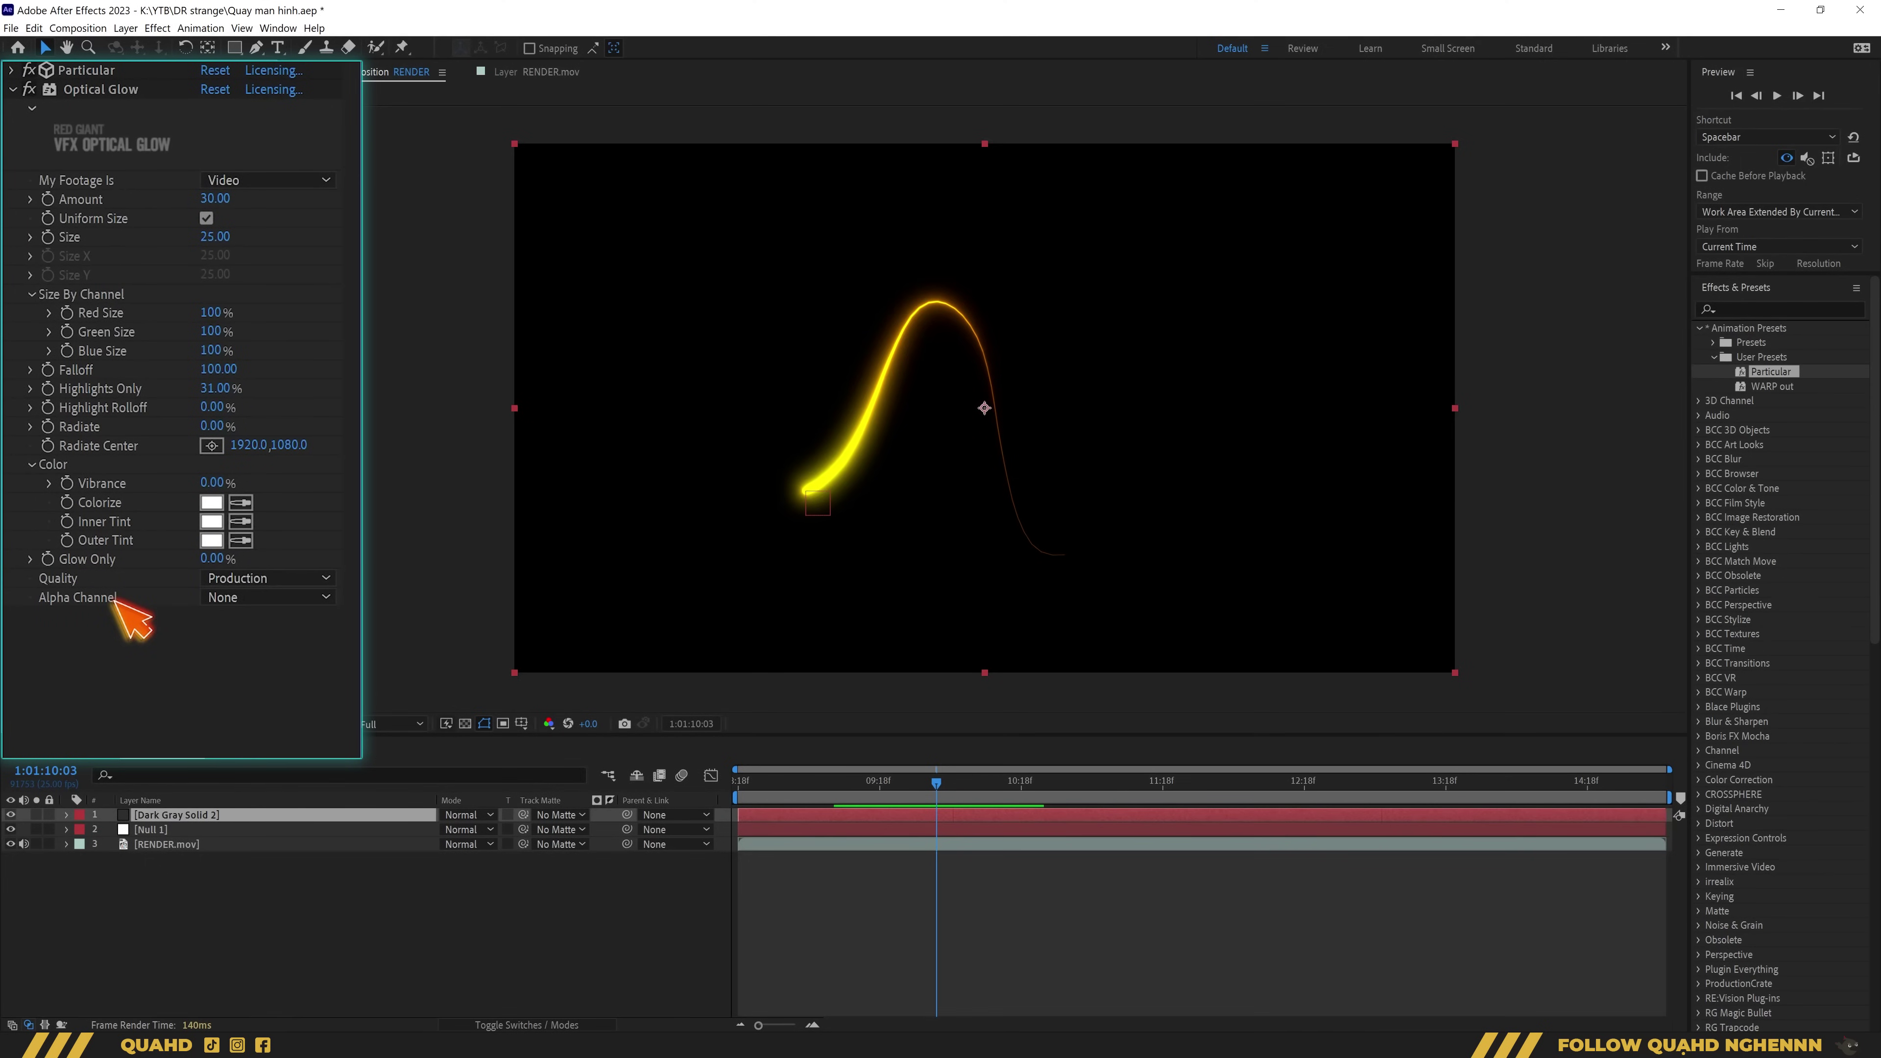
Set Optical Glow's Alpha Channel to Extend (Unmult), magnify the view and preview the glowing trail
left_click(244, 598)
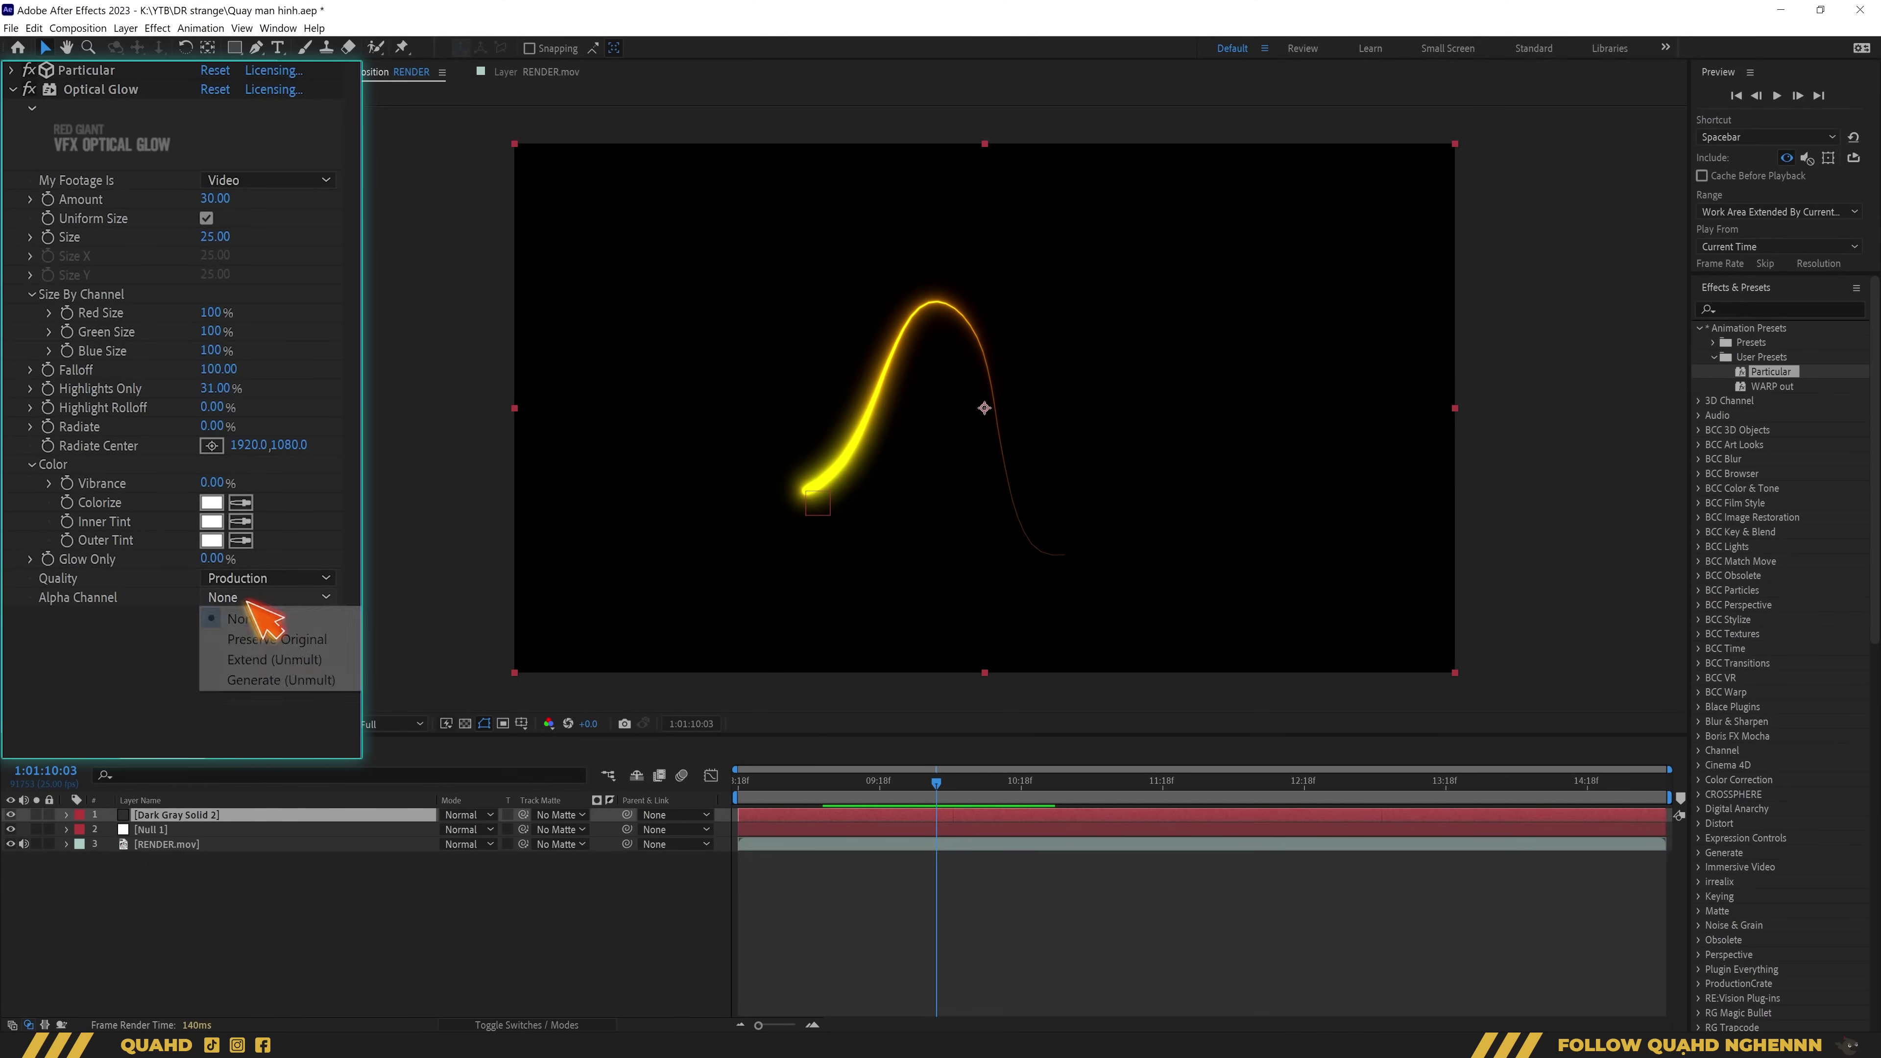
left_click(275, 660)
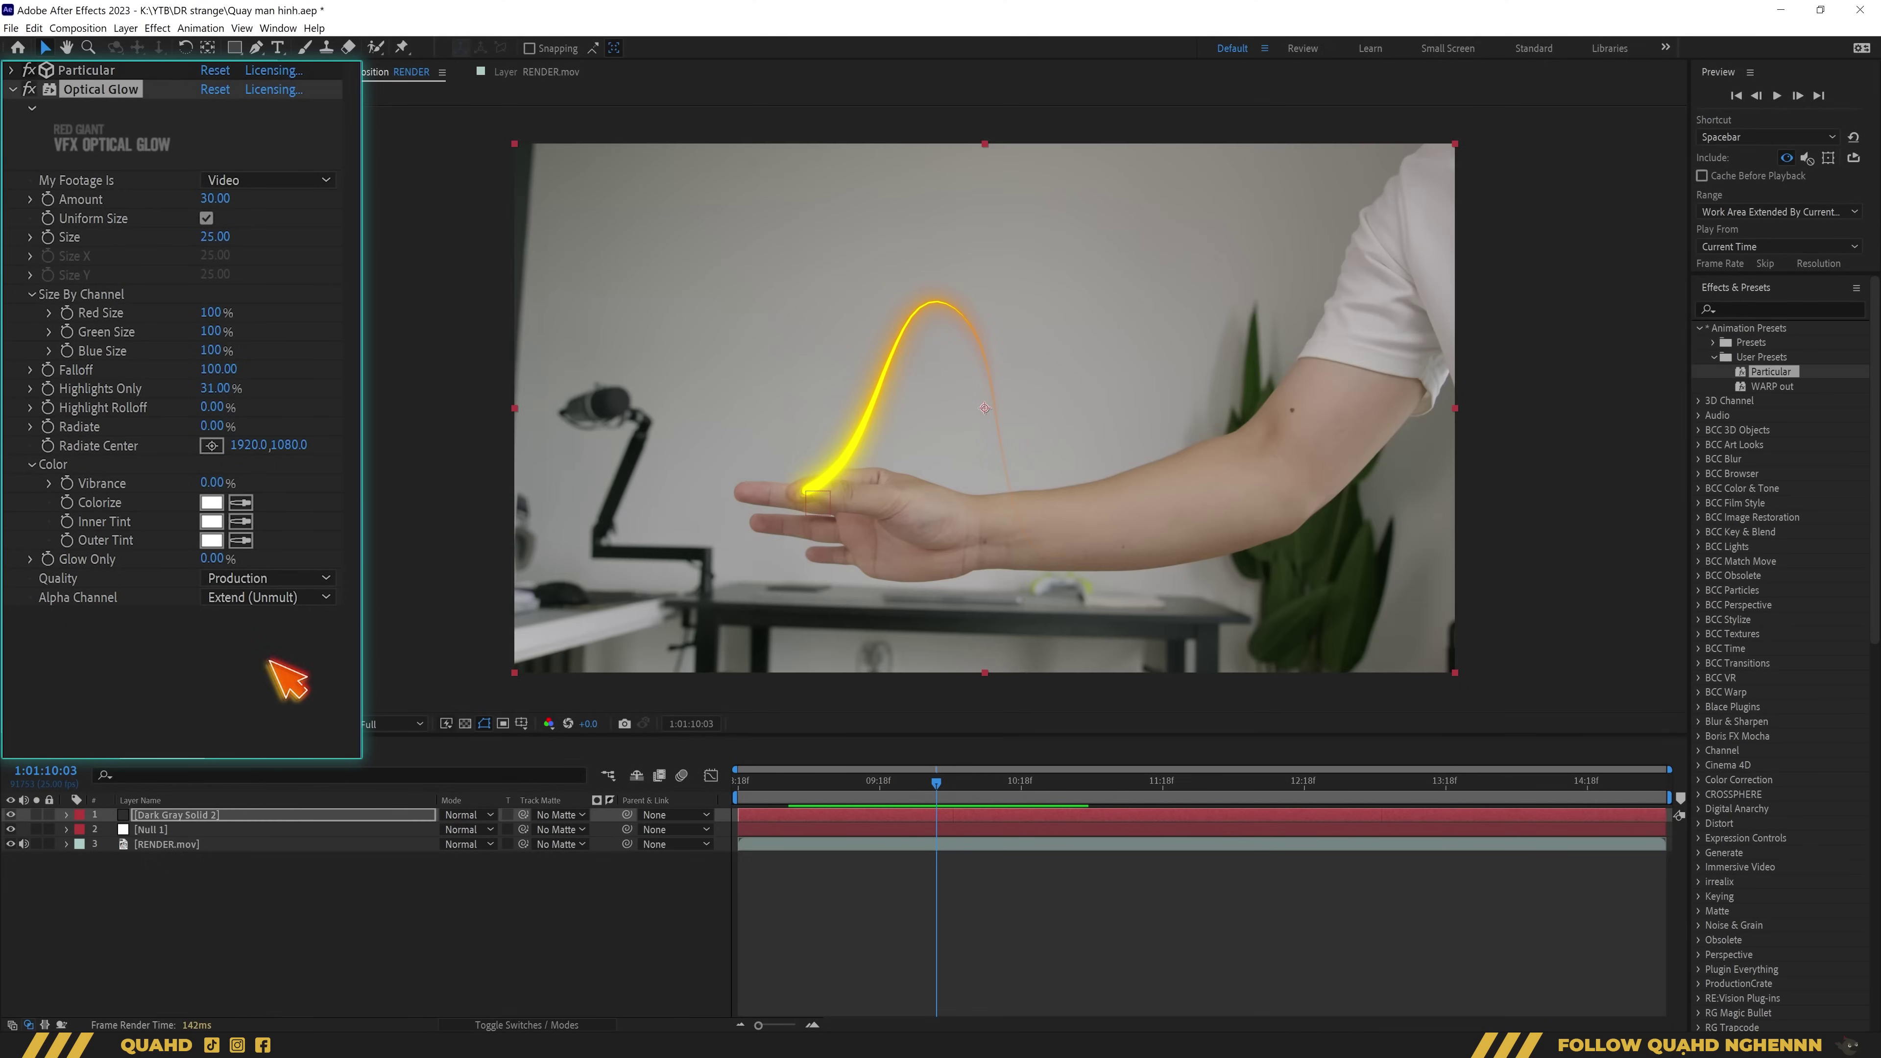
key("period")
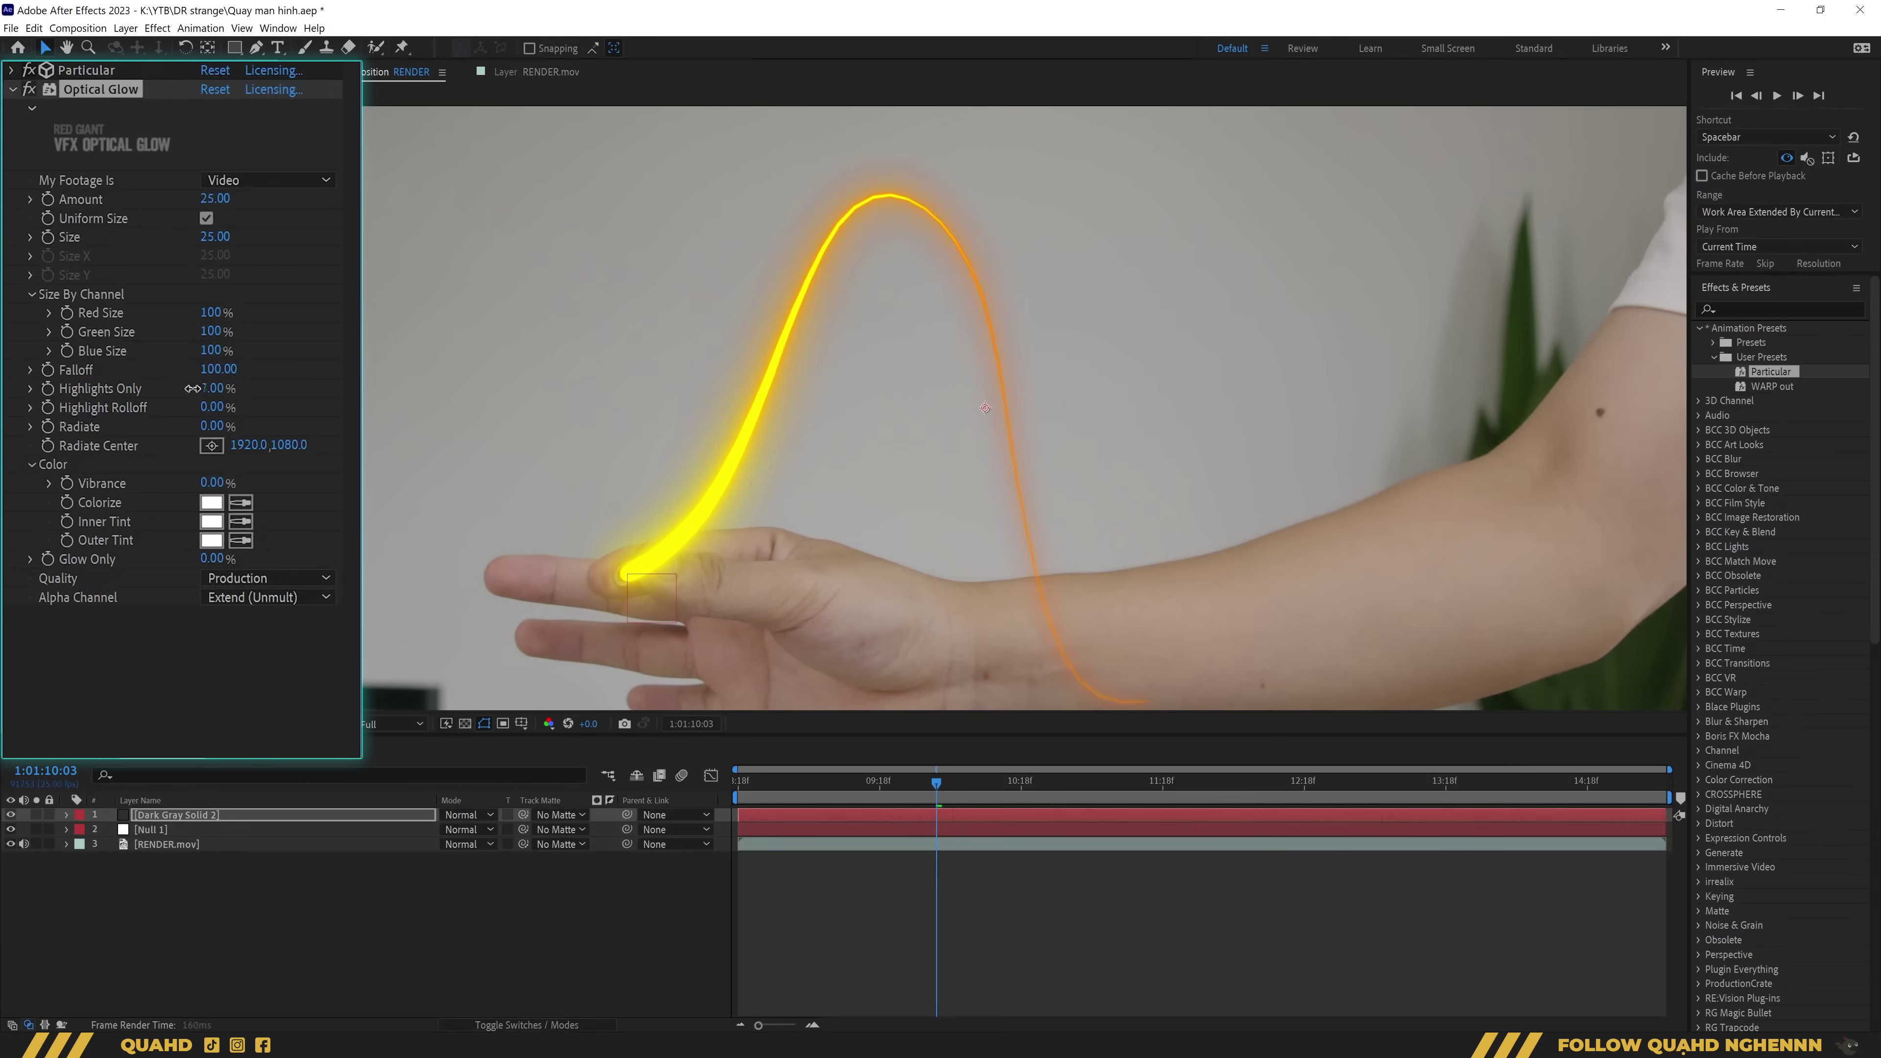
key("space")
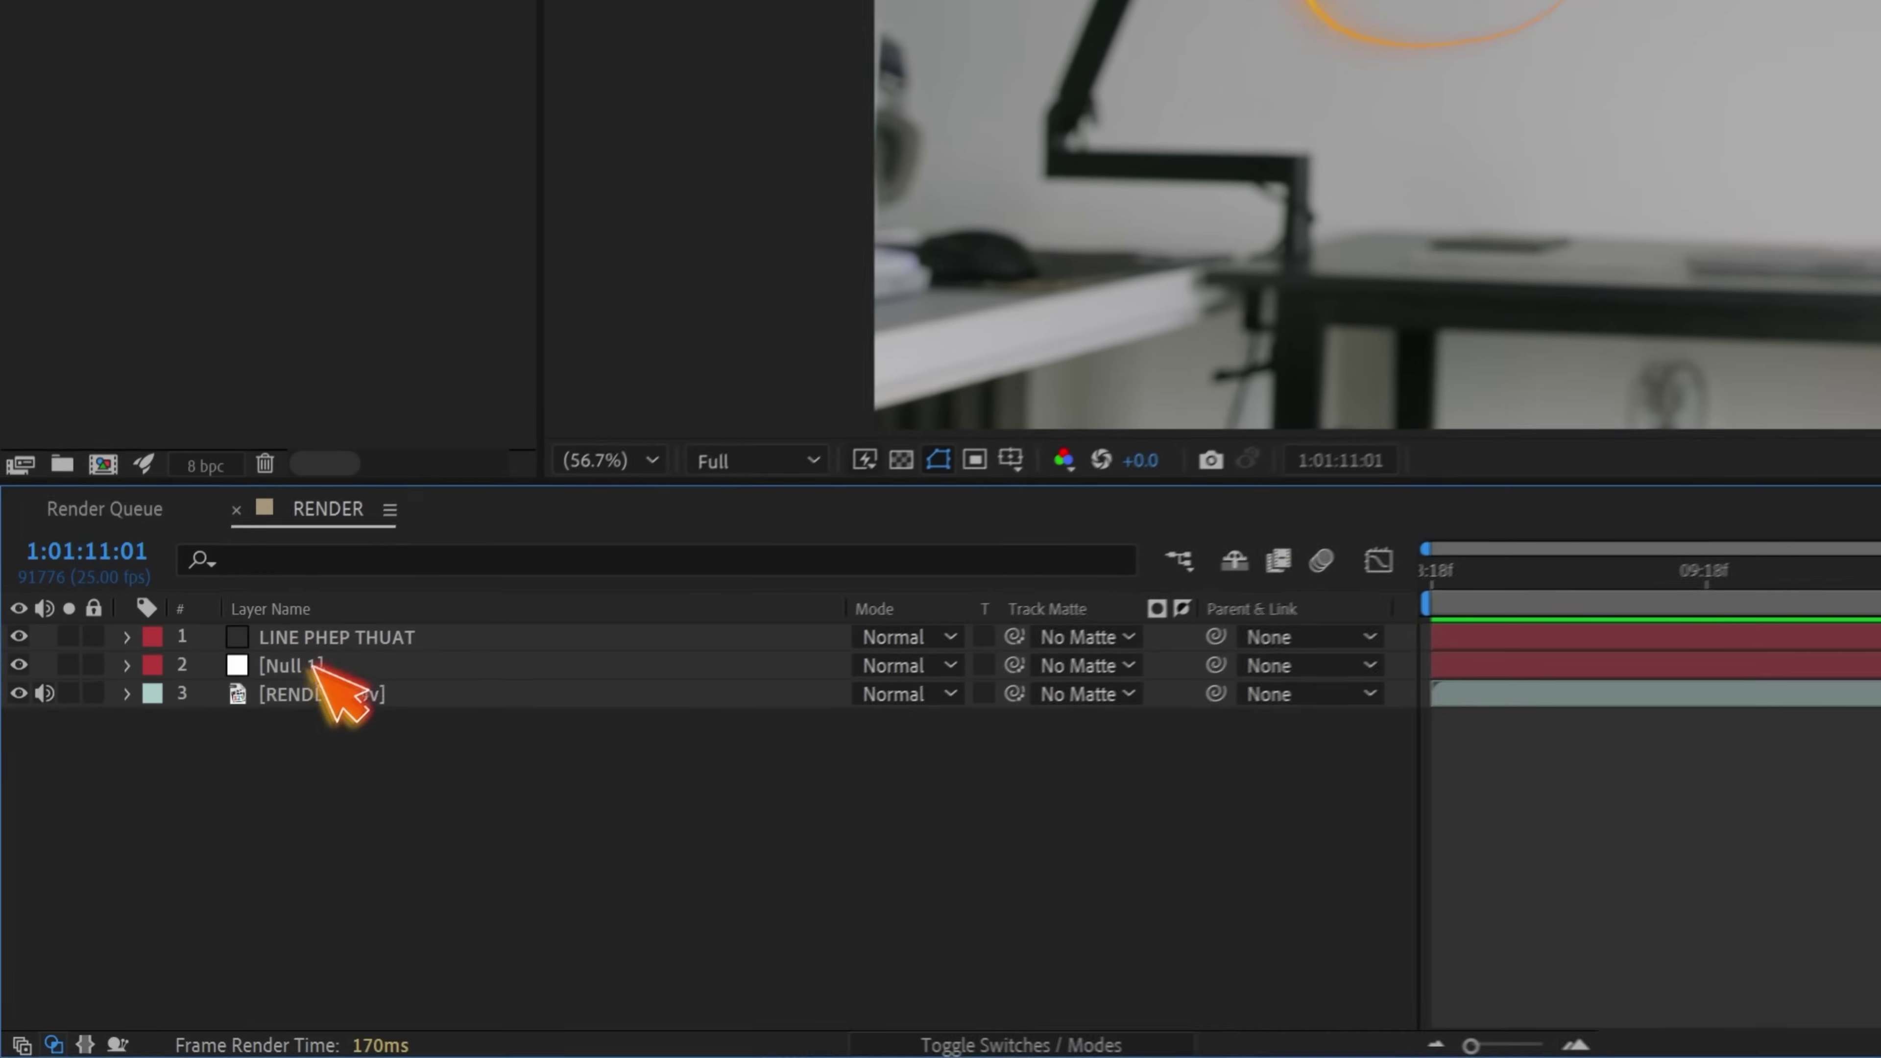
Deselect all layers and start a new solid named DIEM SANG
left_click(175, 817)
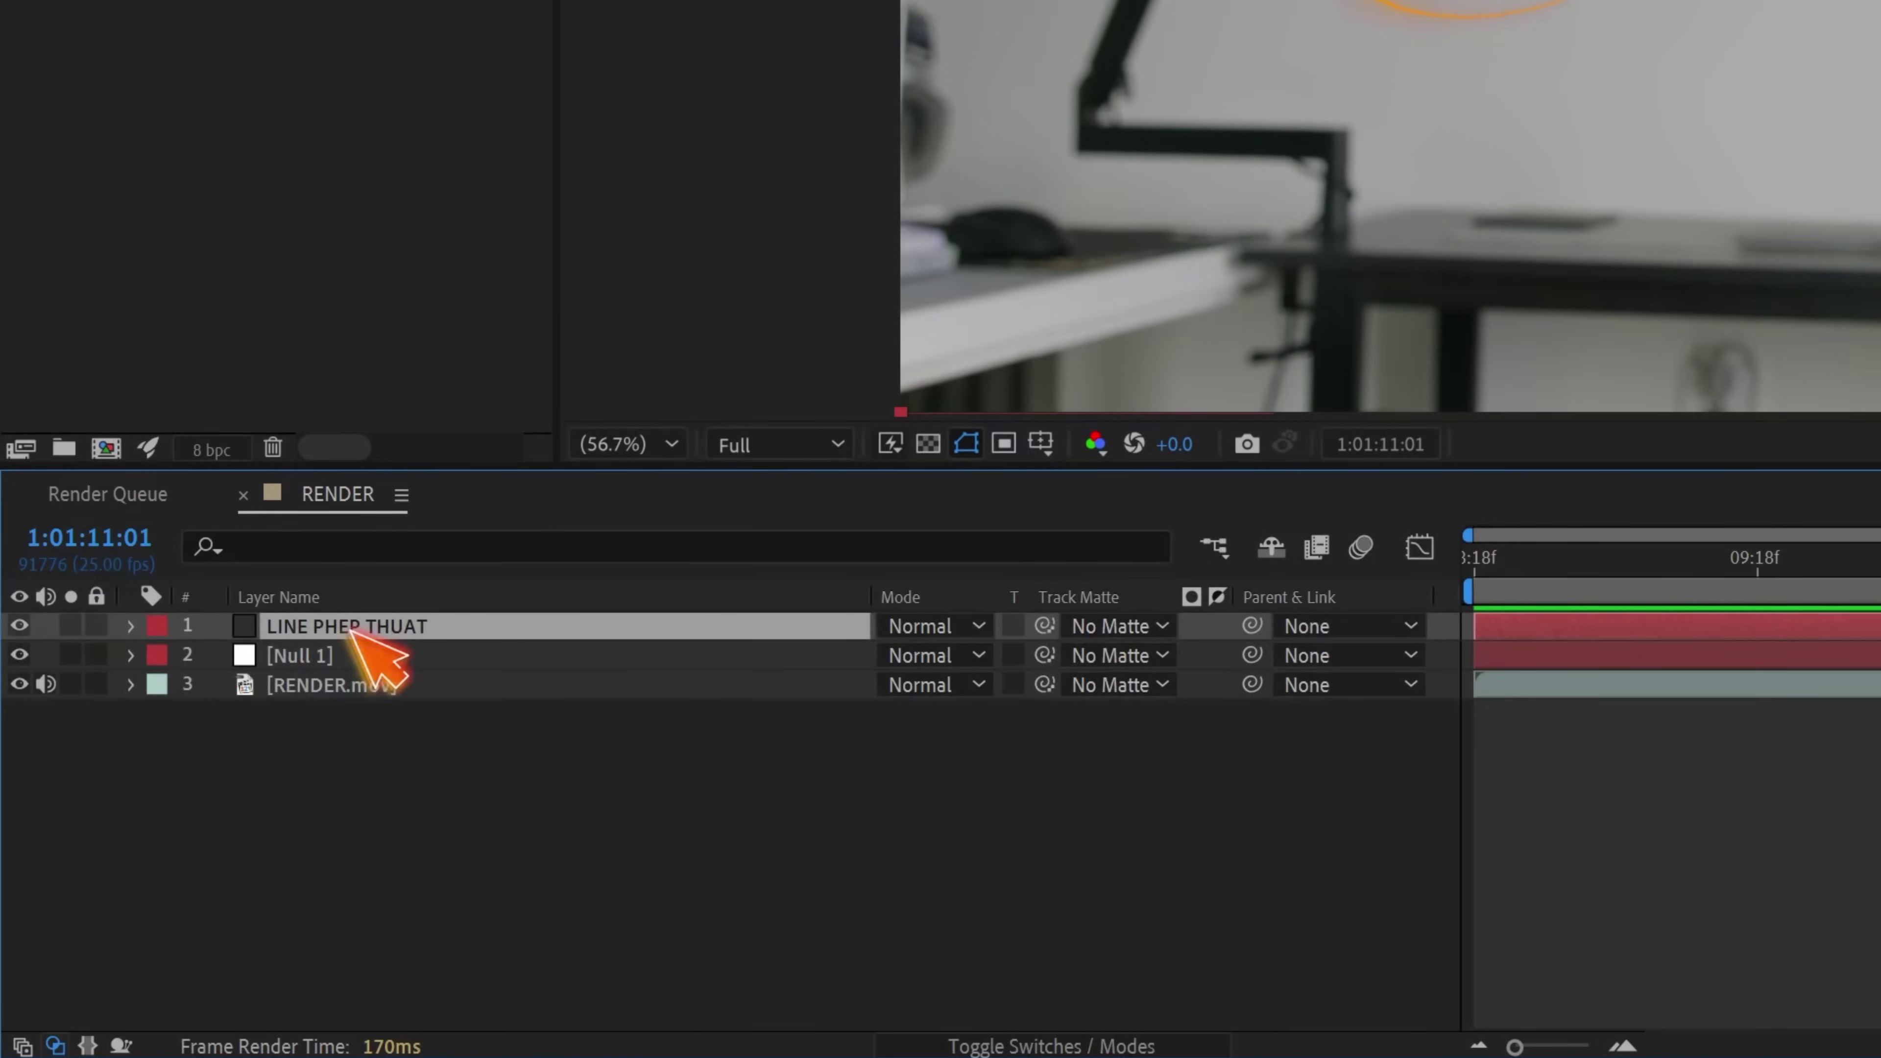
left_click(335, 654)
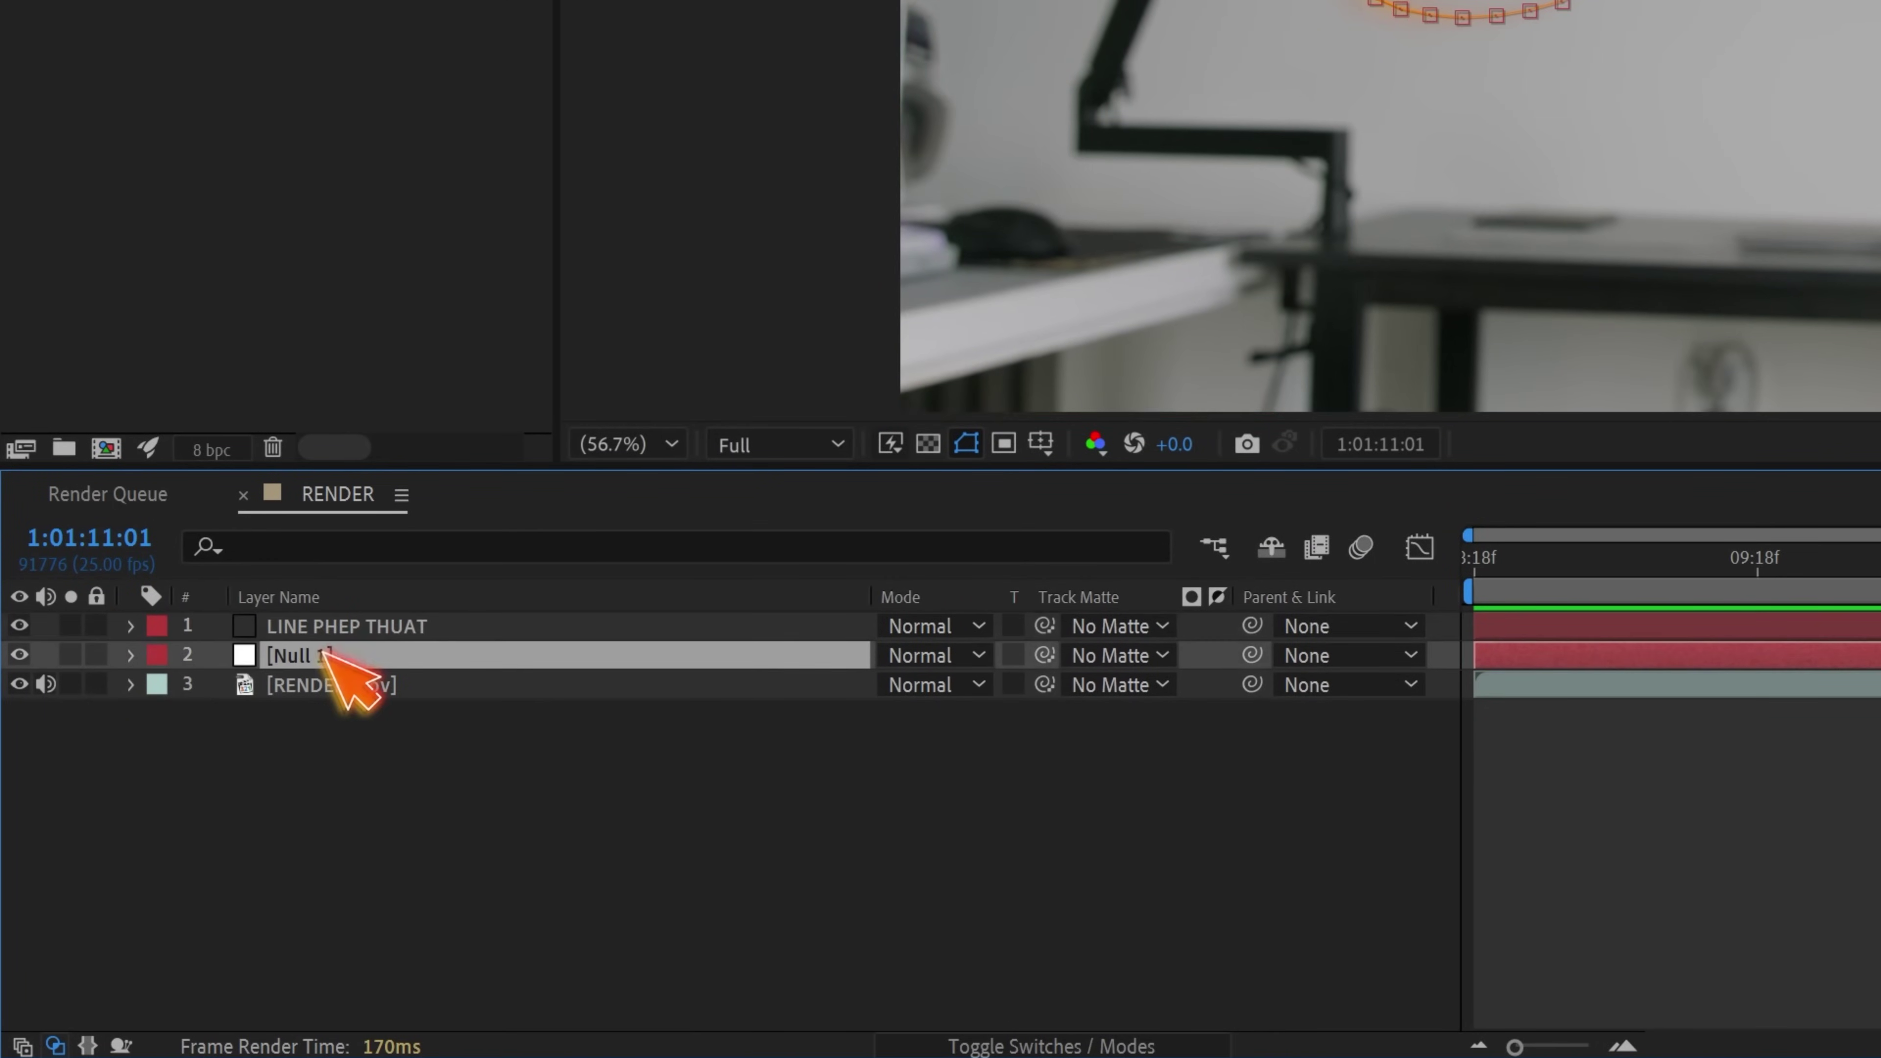
left_click(324, 685)
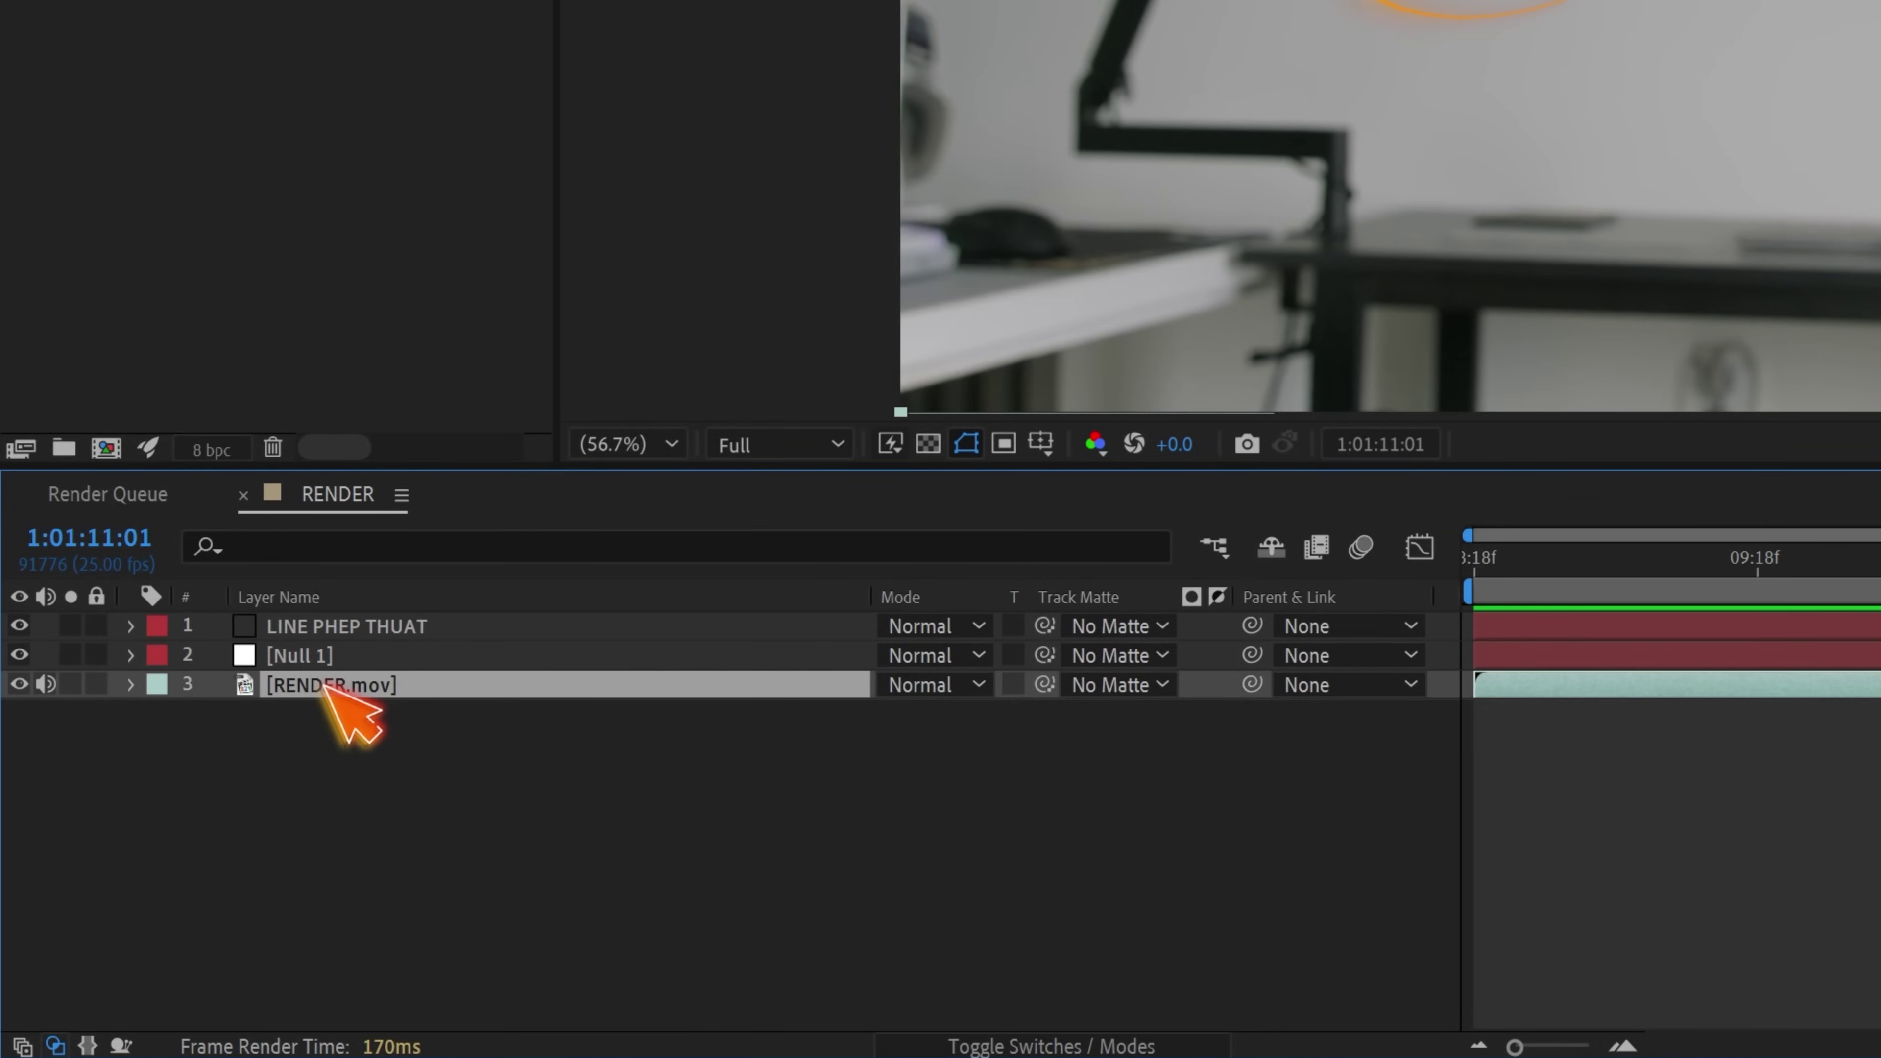
left_click(409, 735)
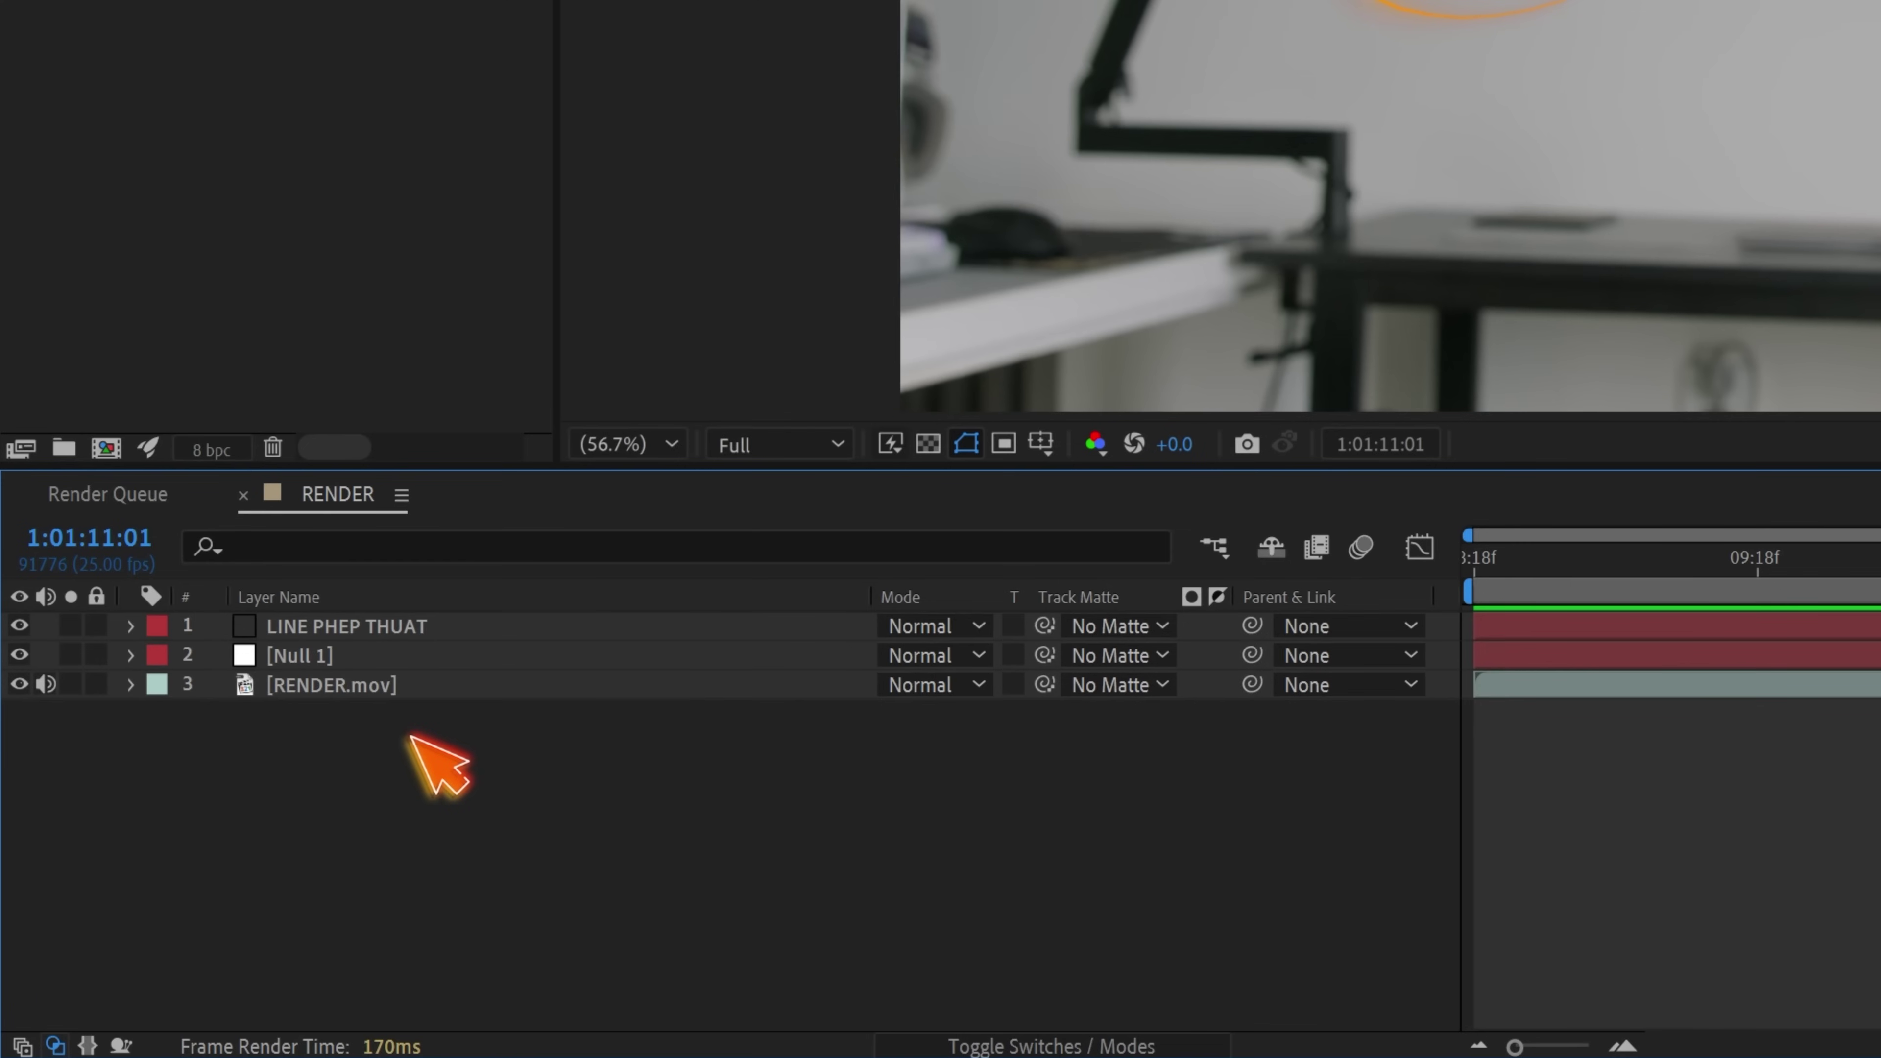
right_click(409, 735)
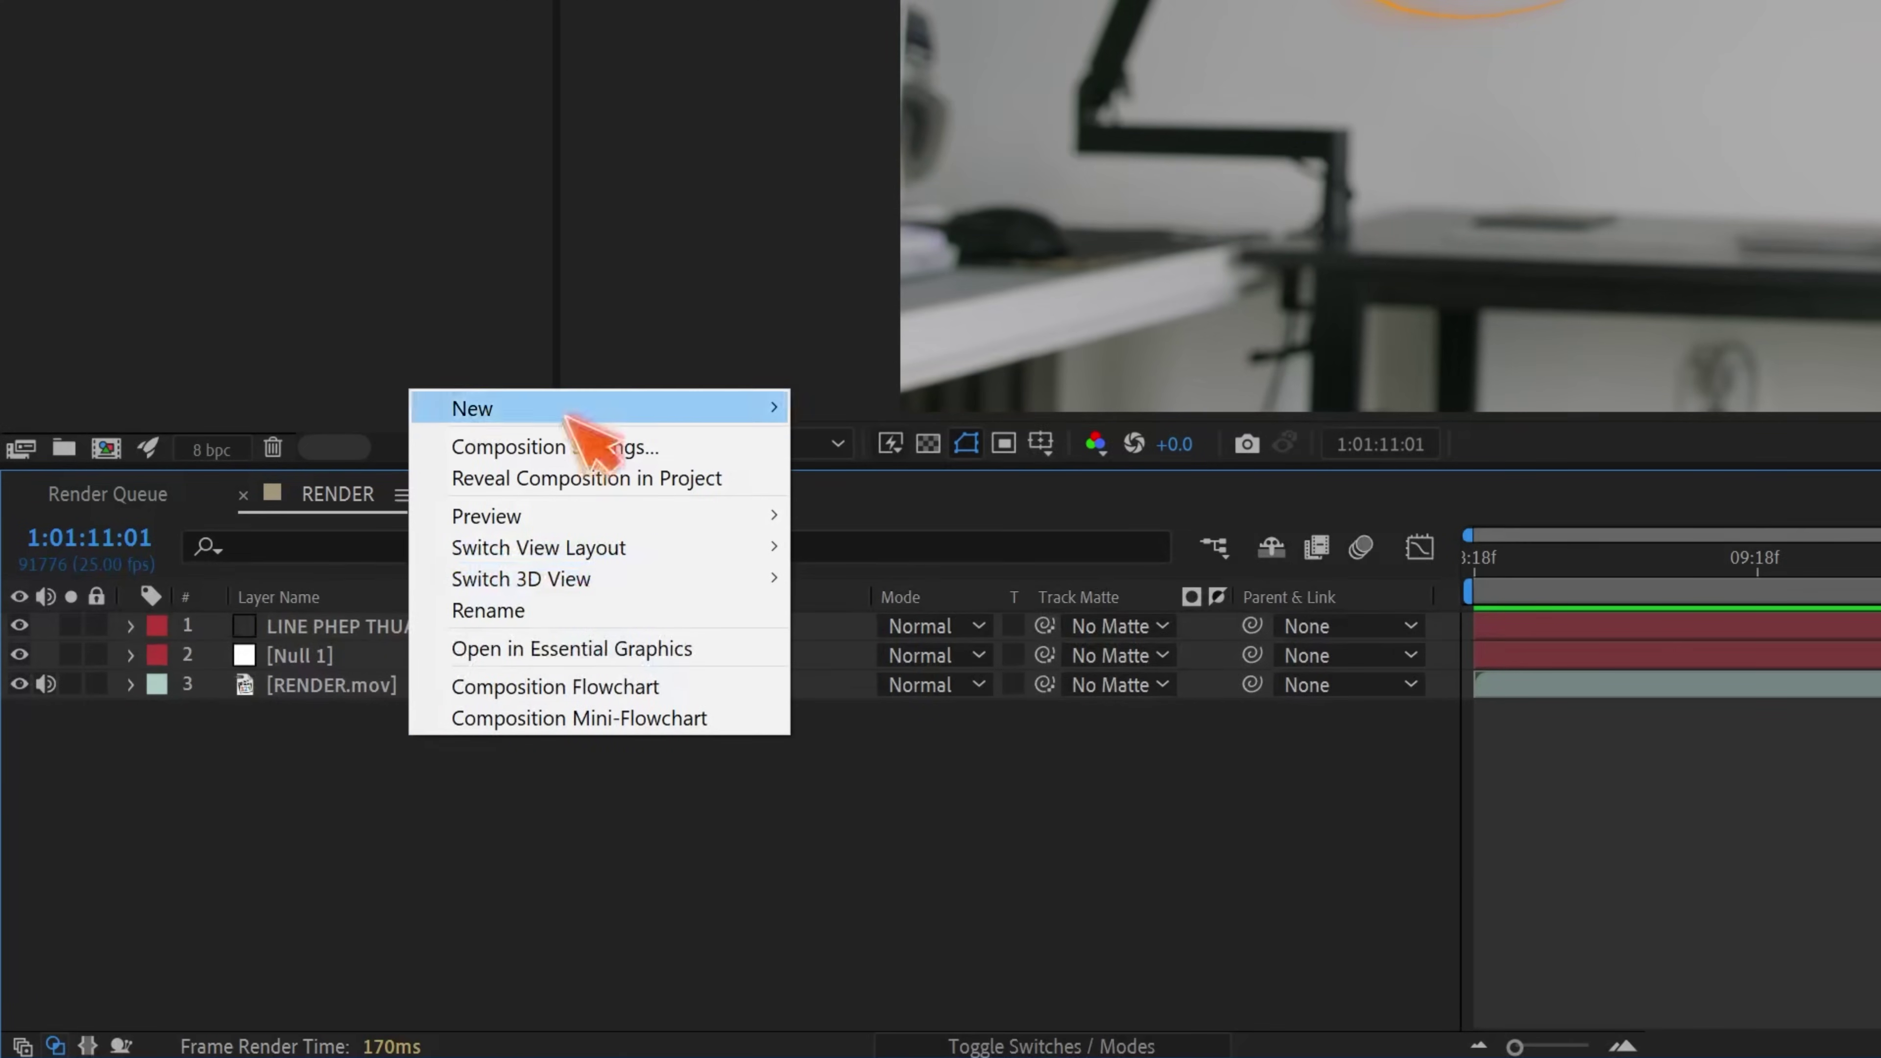
mouse_move(569, 415)
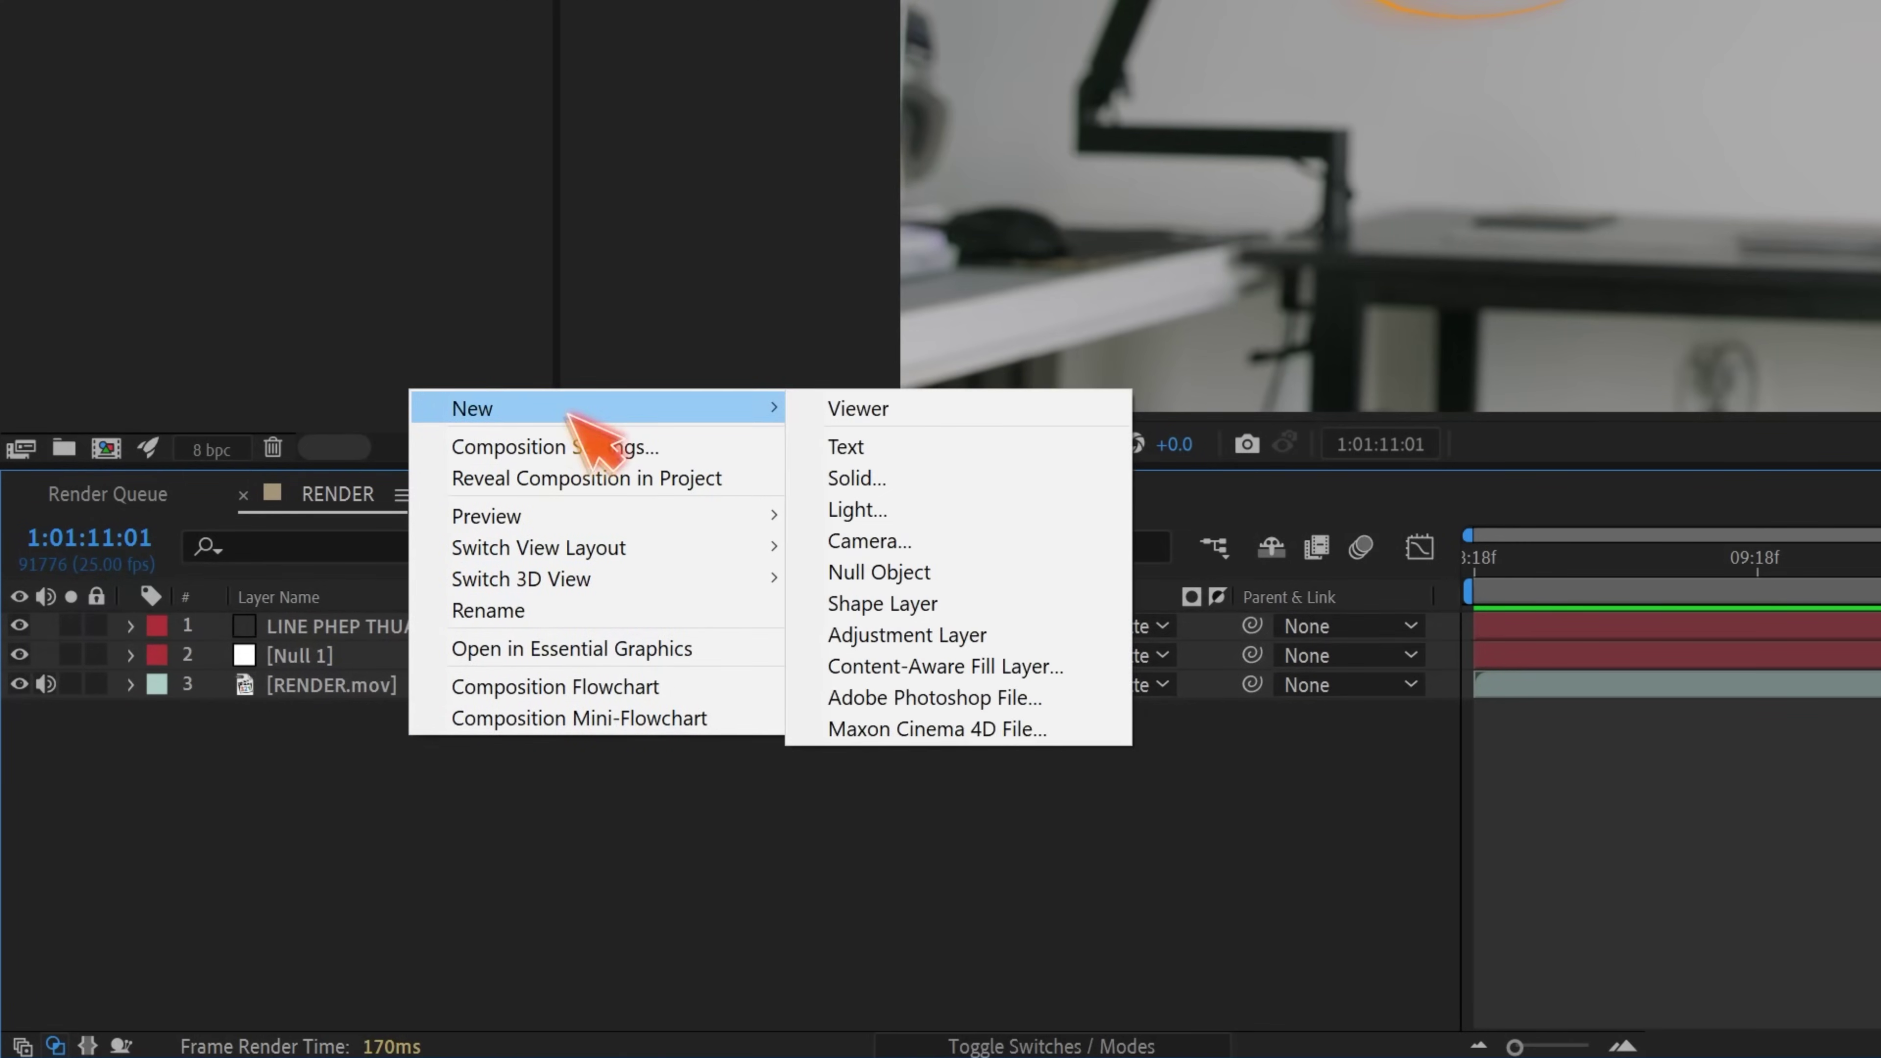
left_click(872, 484)
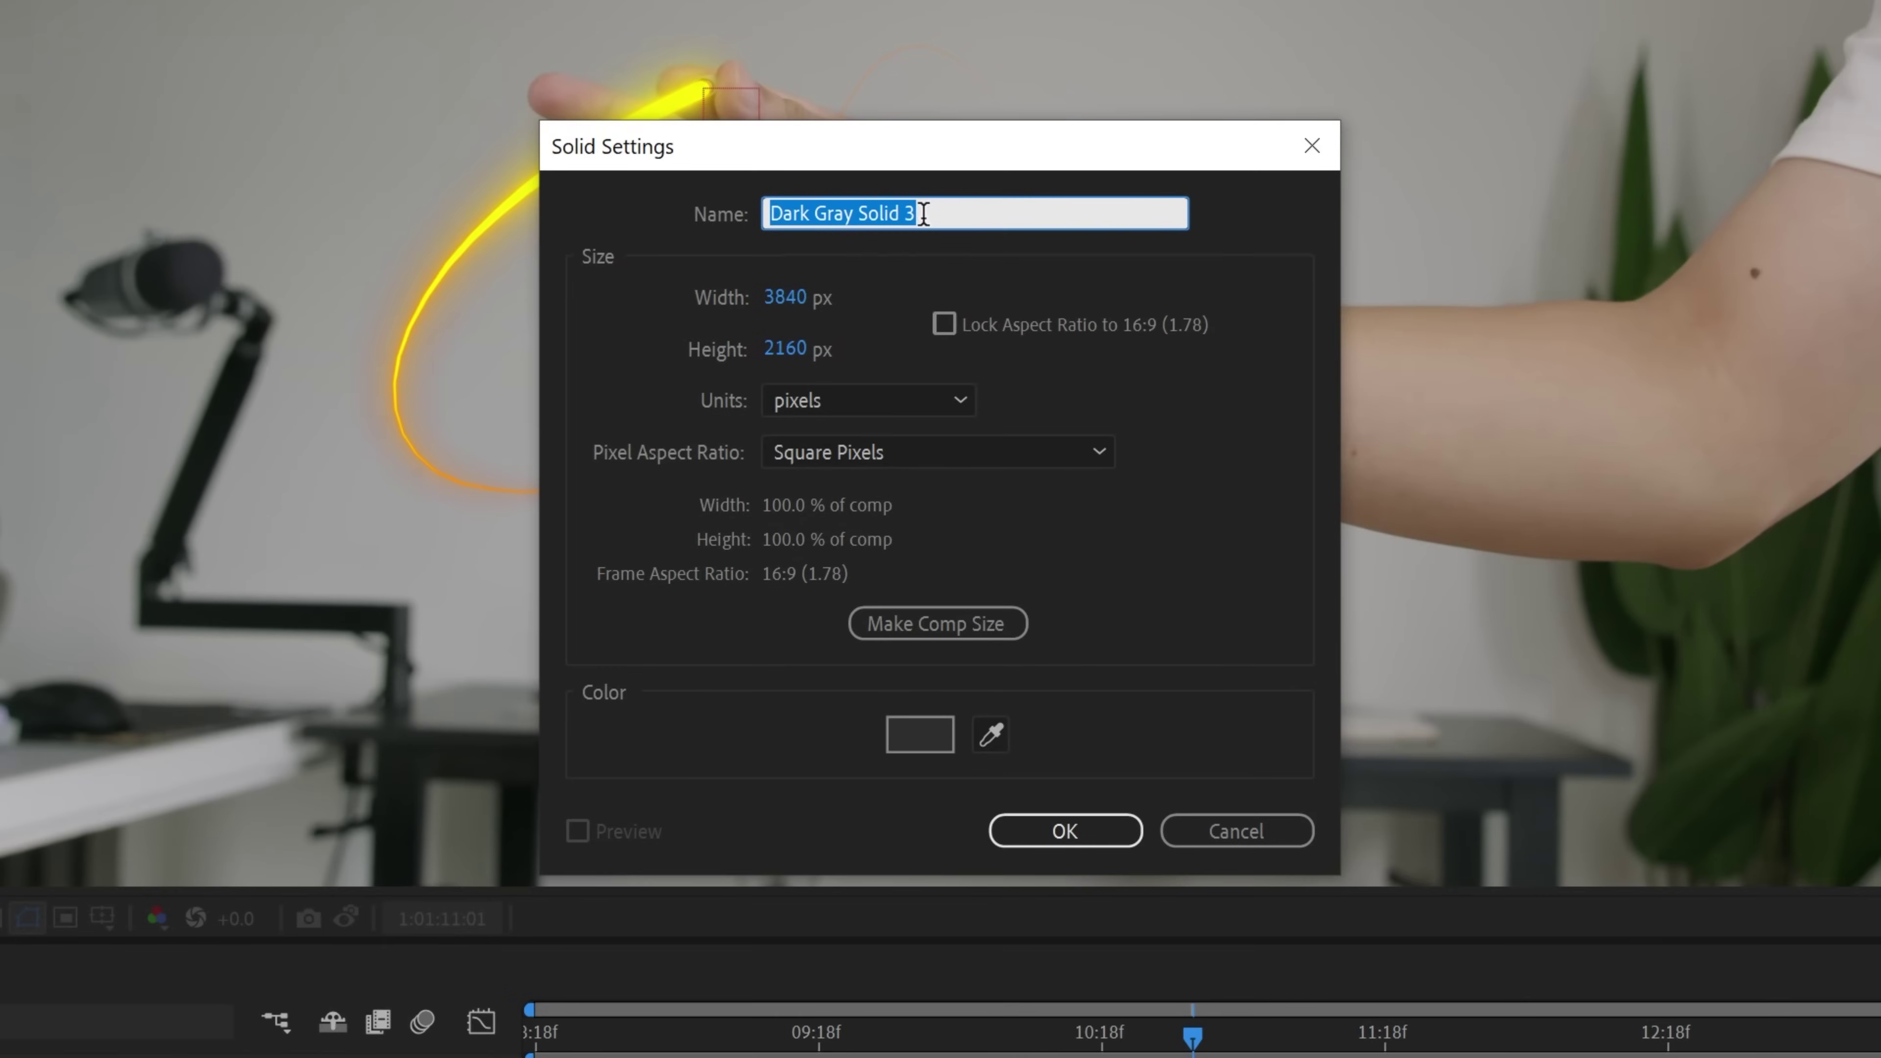
type("DIEM SANG")
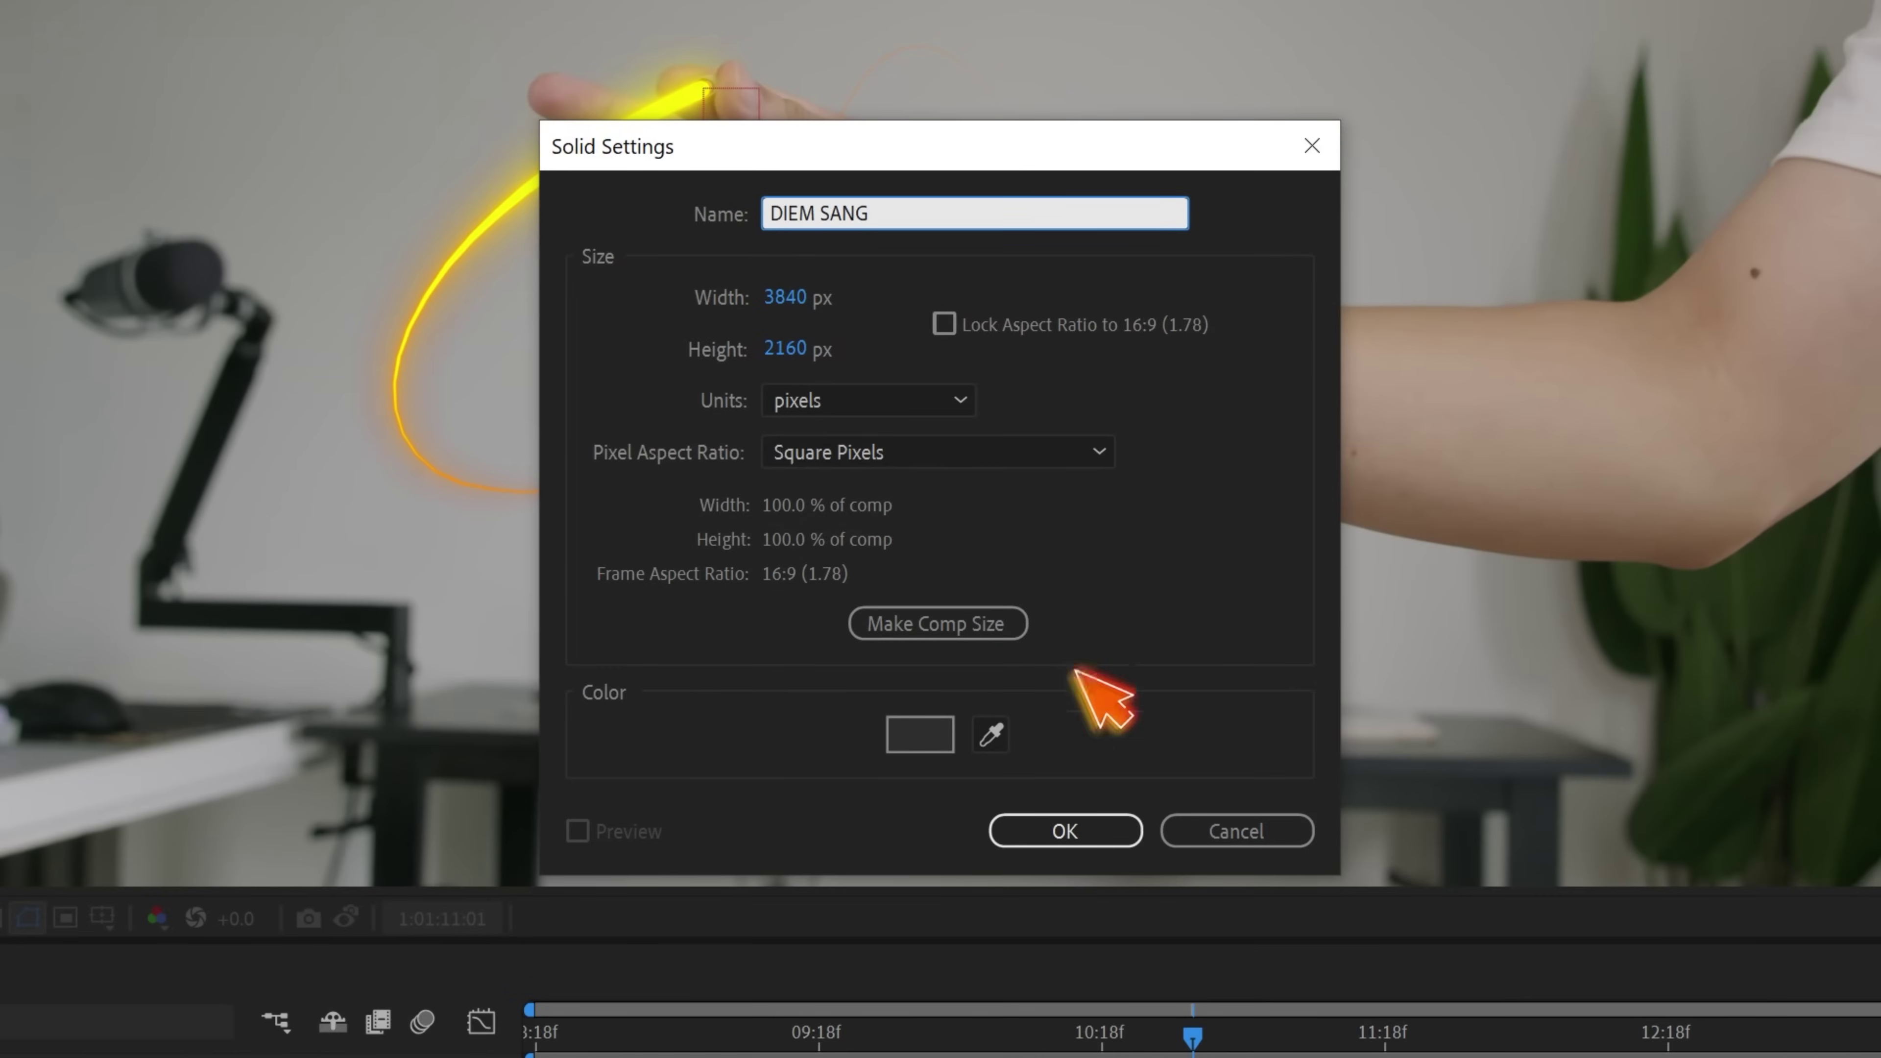
Make the solid red FF2A2A and create it
left_click(919, 734)
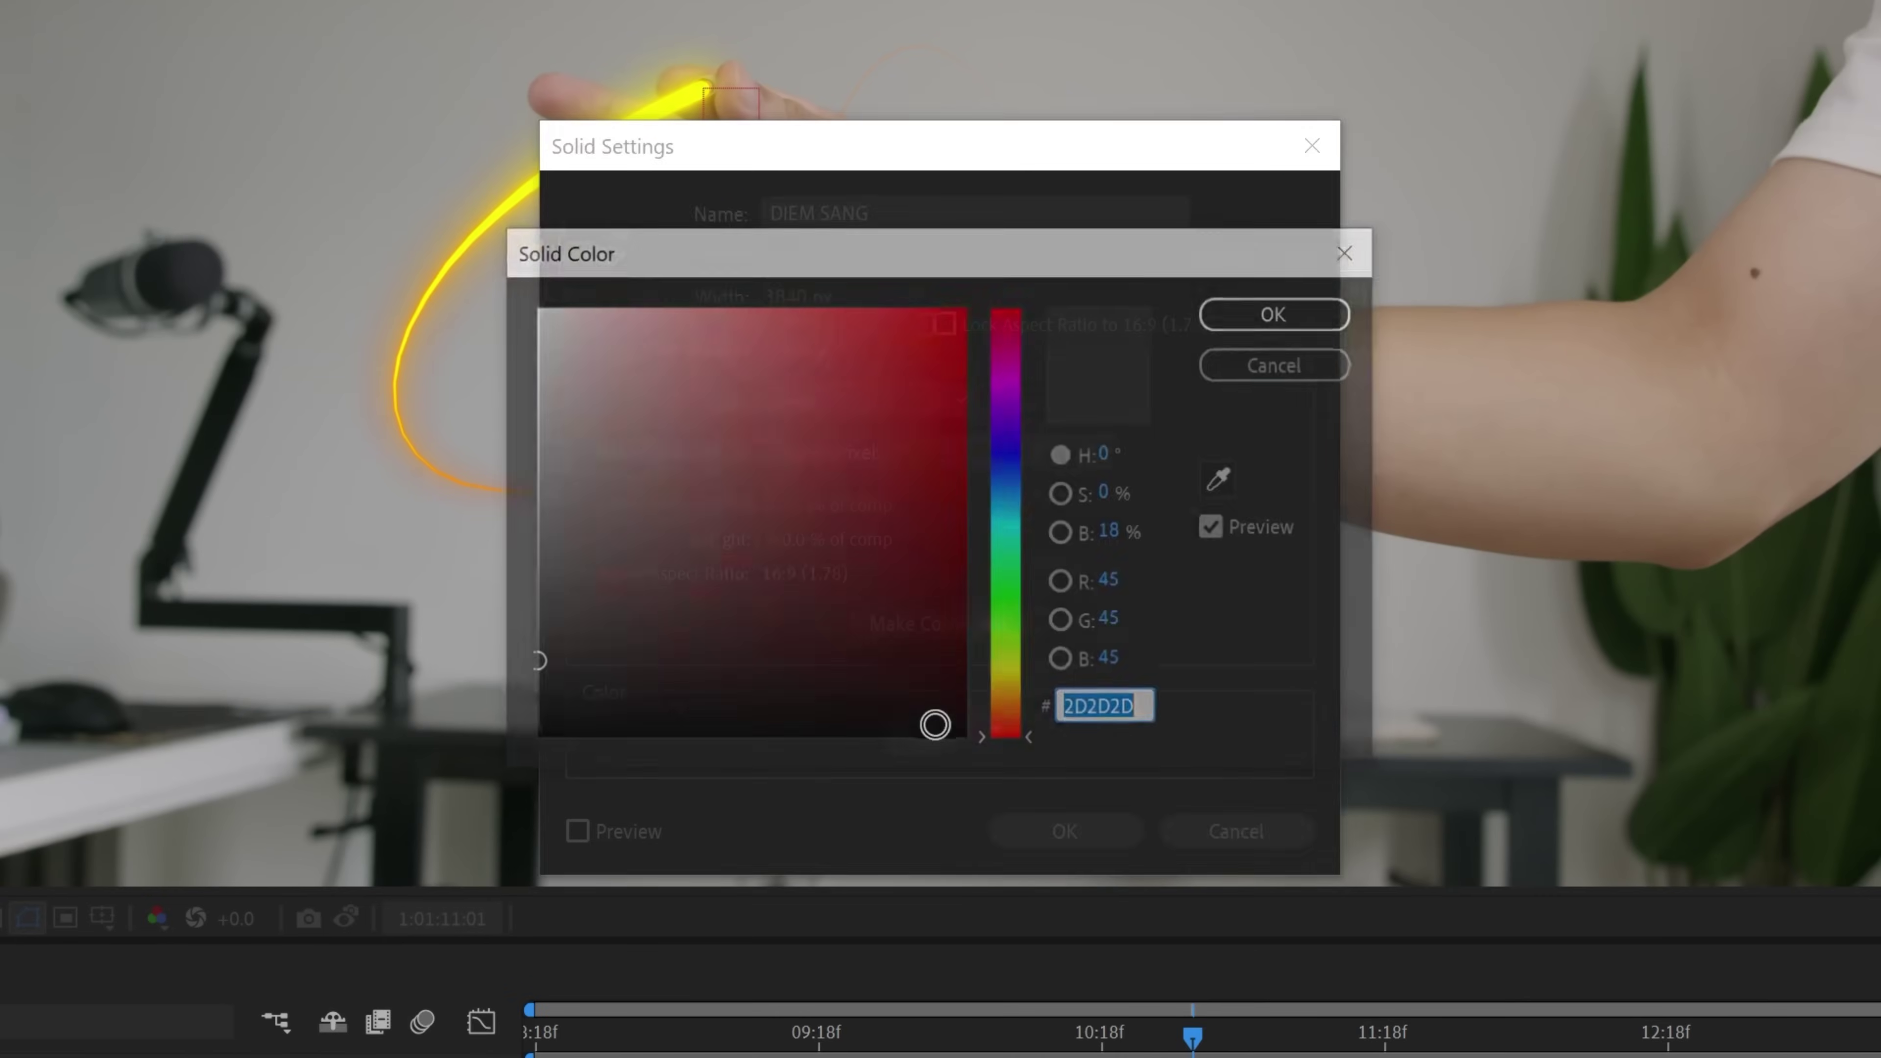
left_click_drag(939, 514, 897, 278)
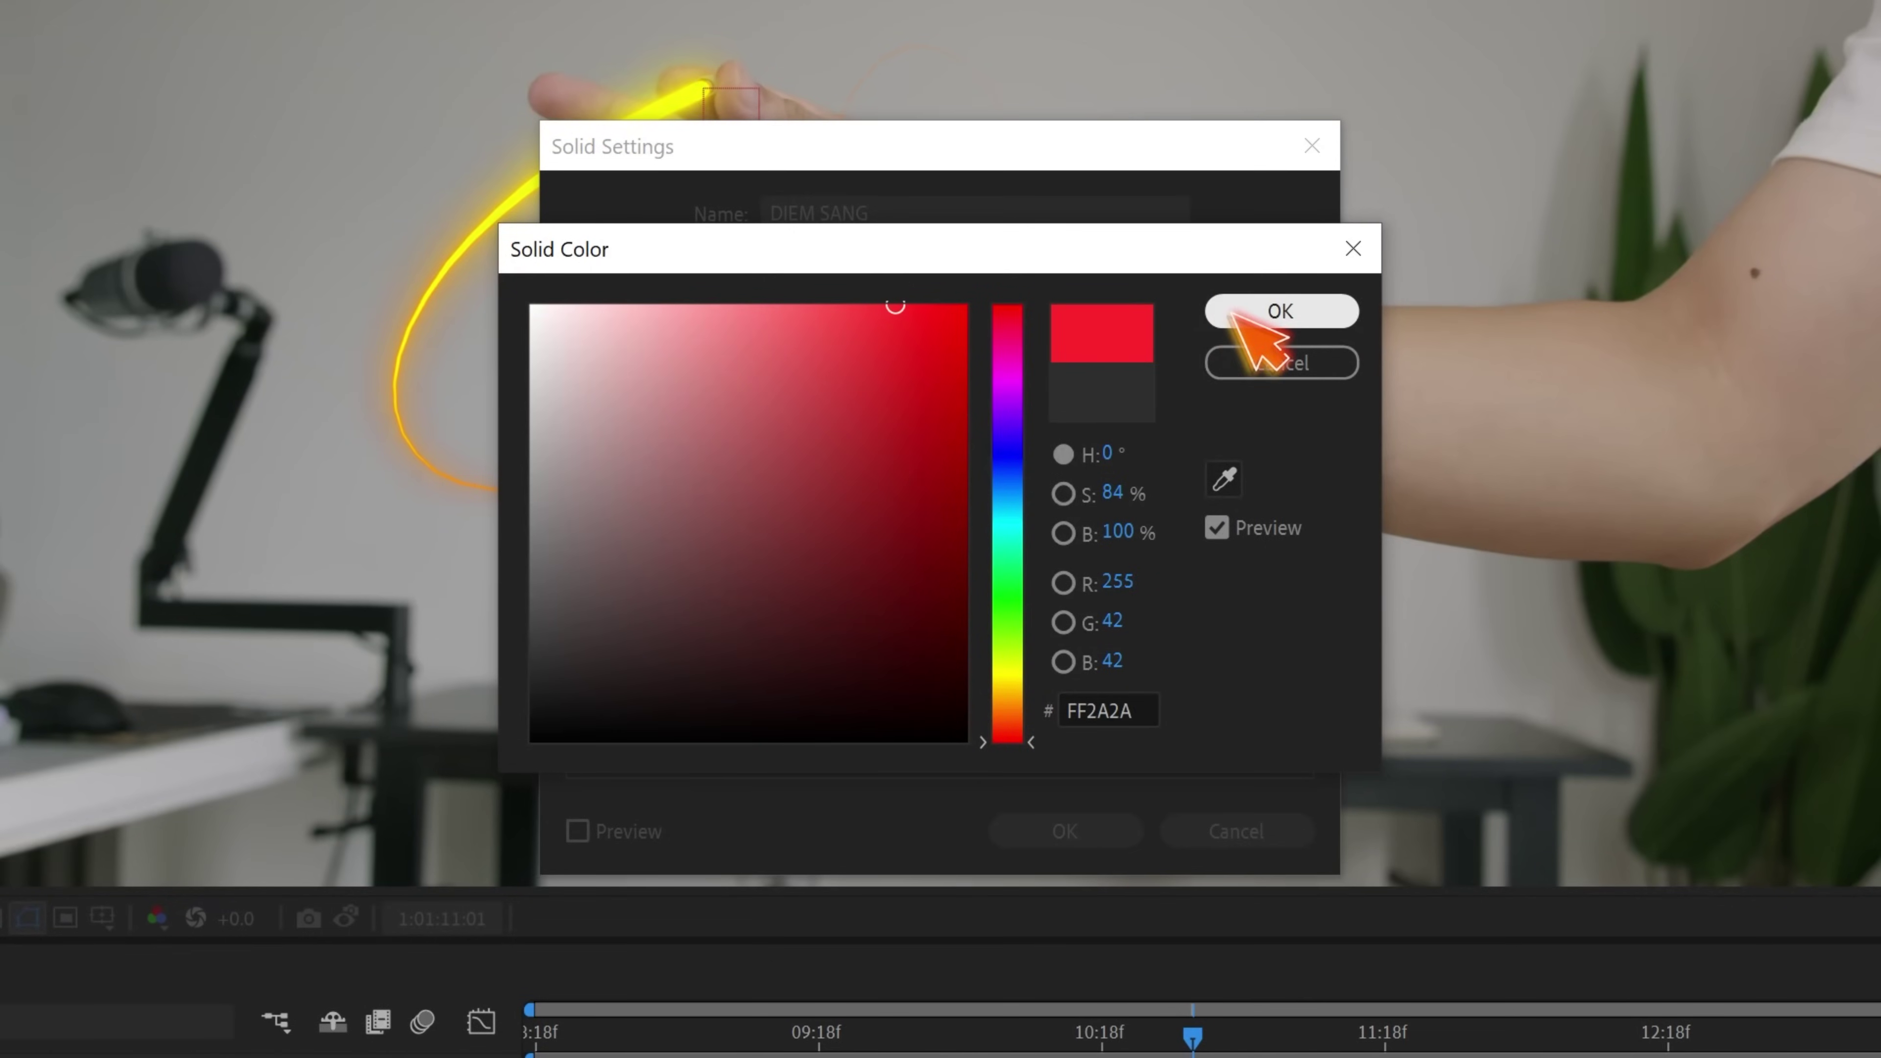
left_click(1280, 311)
left_click(1072, 828)
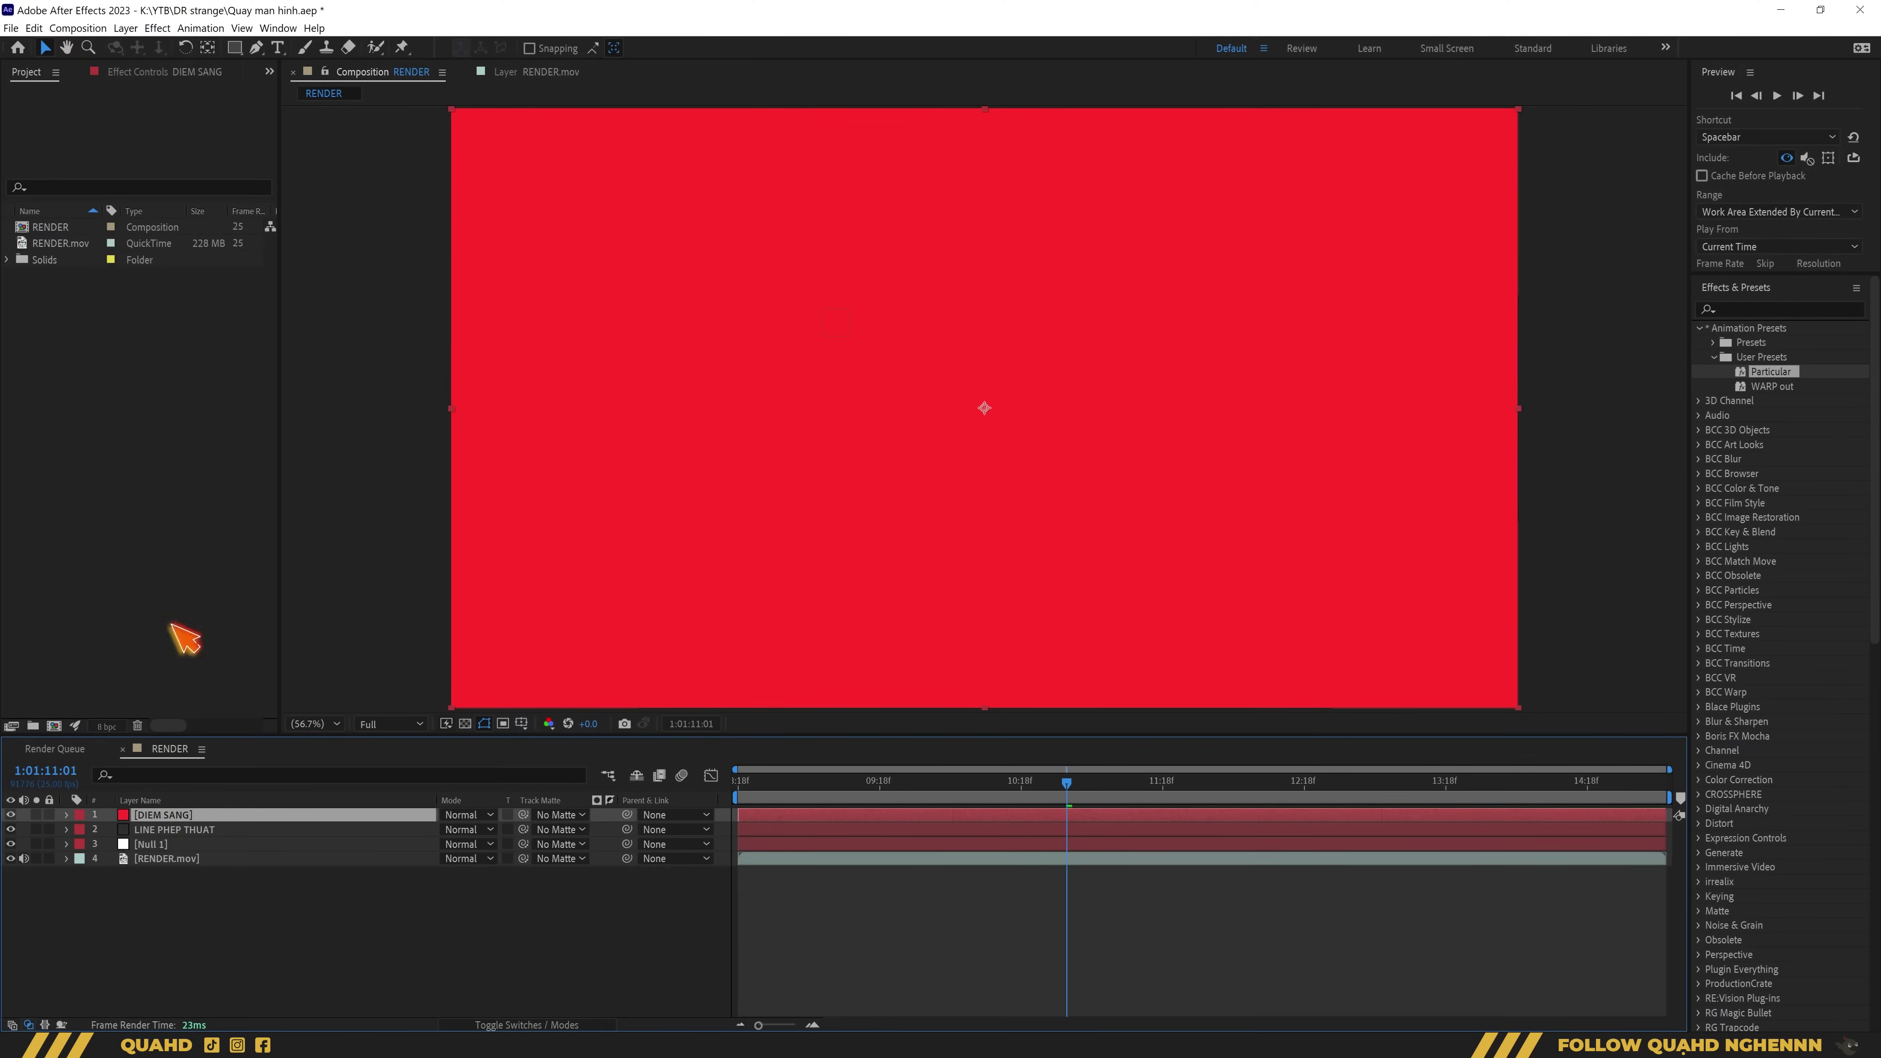
Apply Optical Flares to DIEM SANG via an FX Console search for 'optica'
left_click(165, 72)
key("ctrl+space")
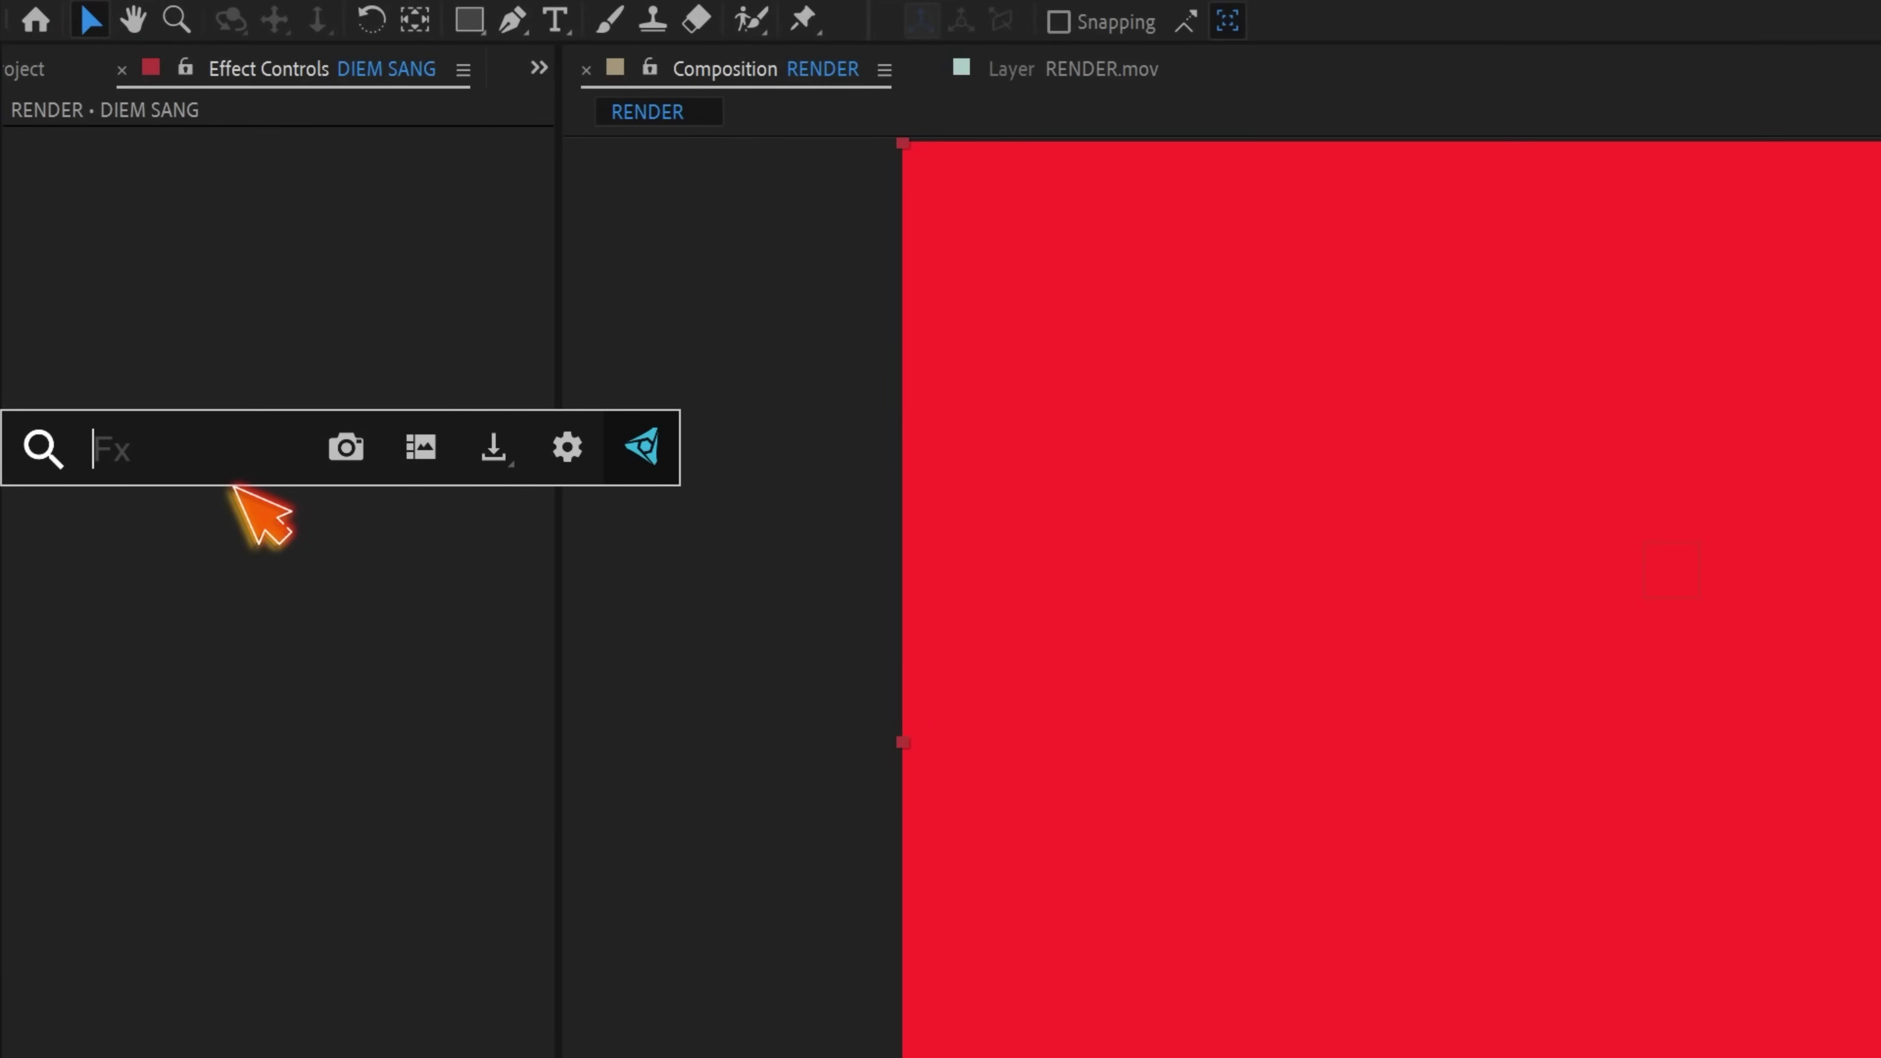
type("optica")
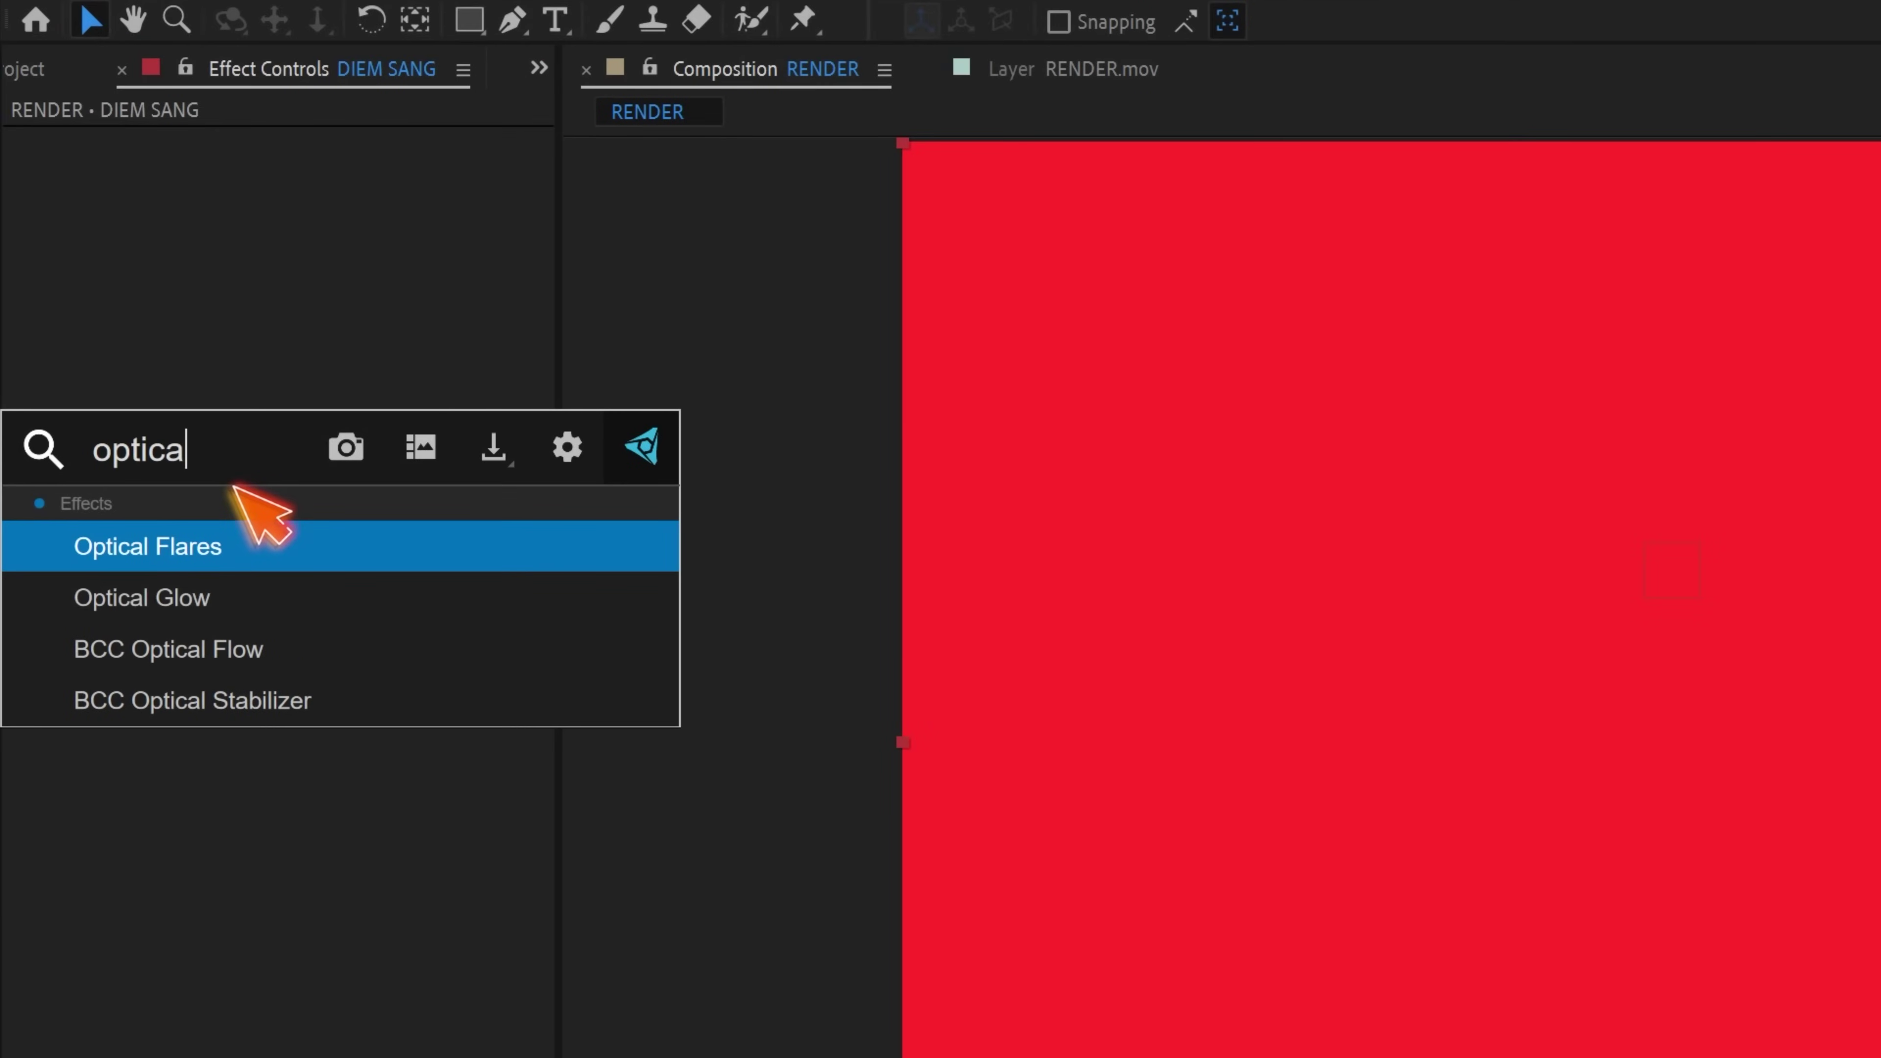
key("Return")
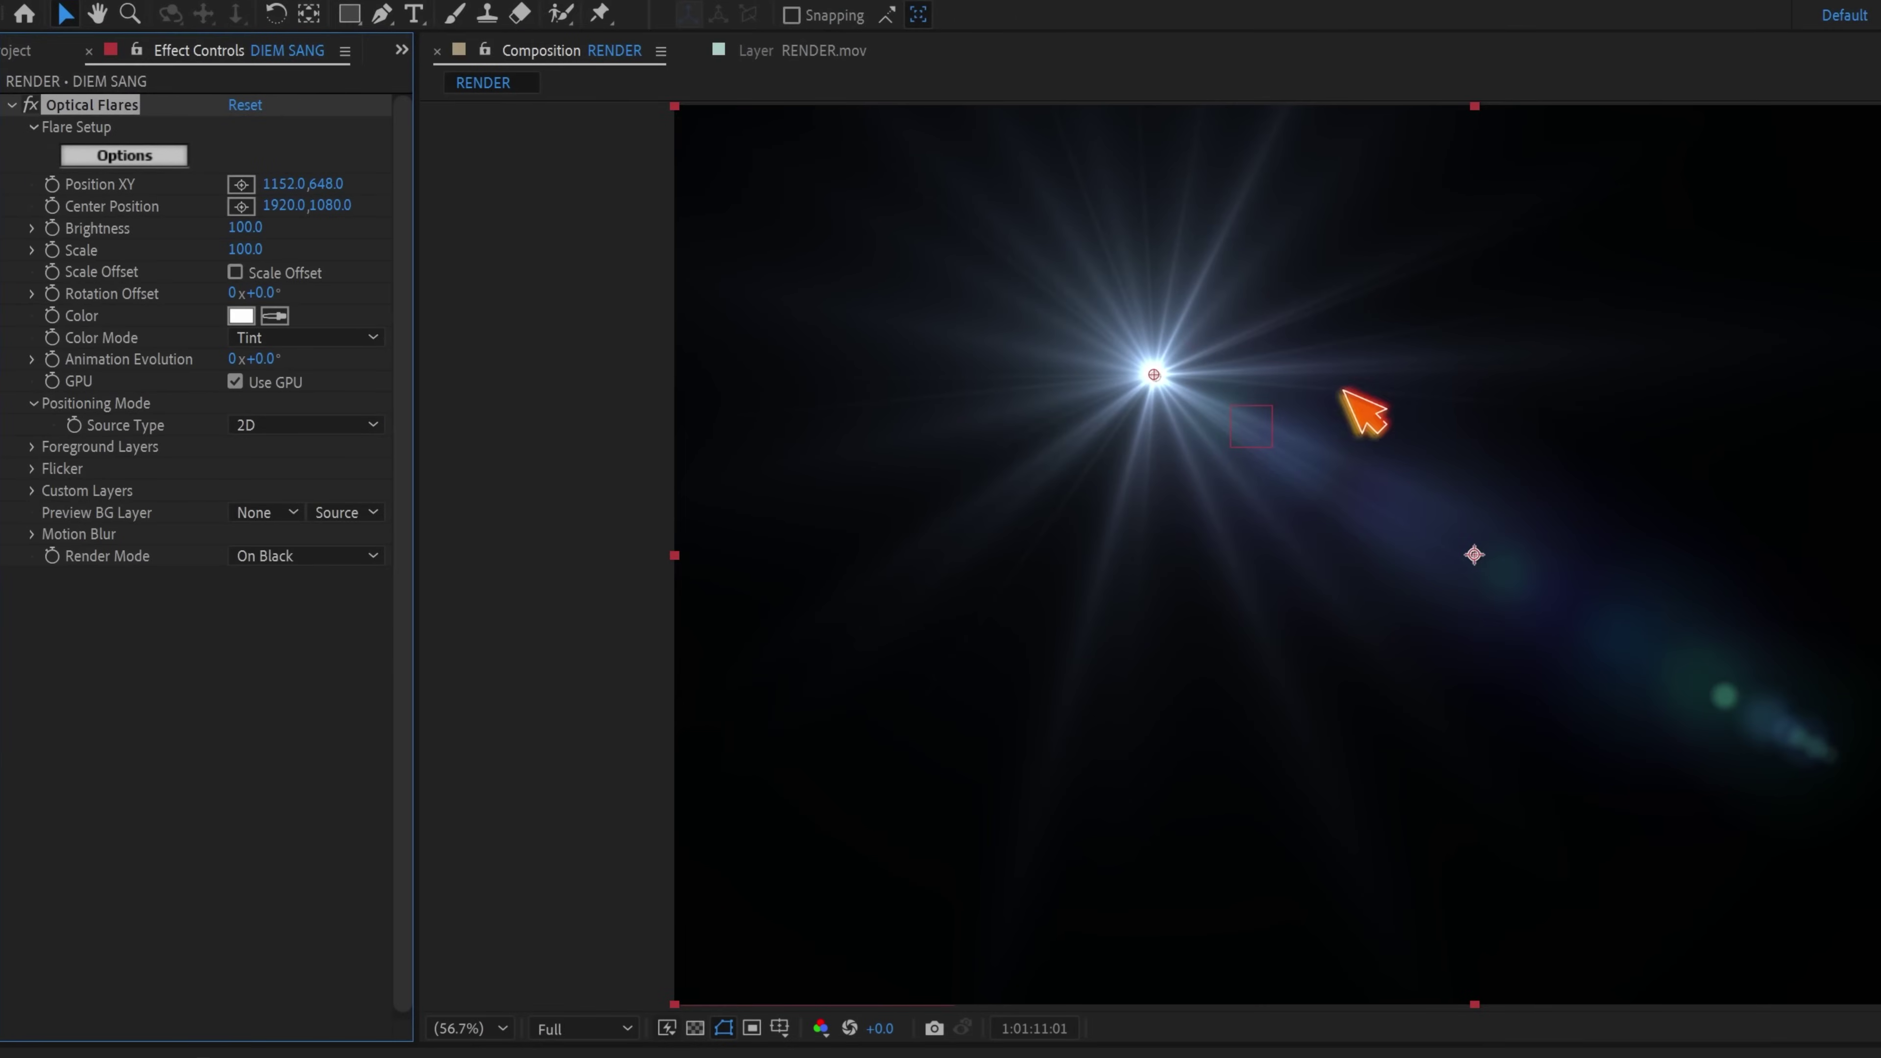
Delete the Spike Ball, Multi Iris, extra Glow and Glint elements, leaving one Glow
left_click(124, 156)
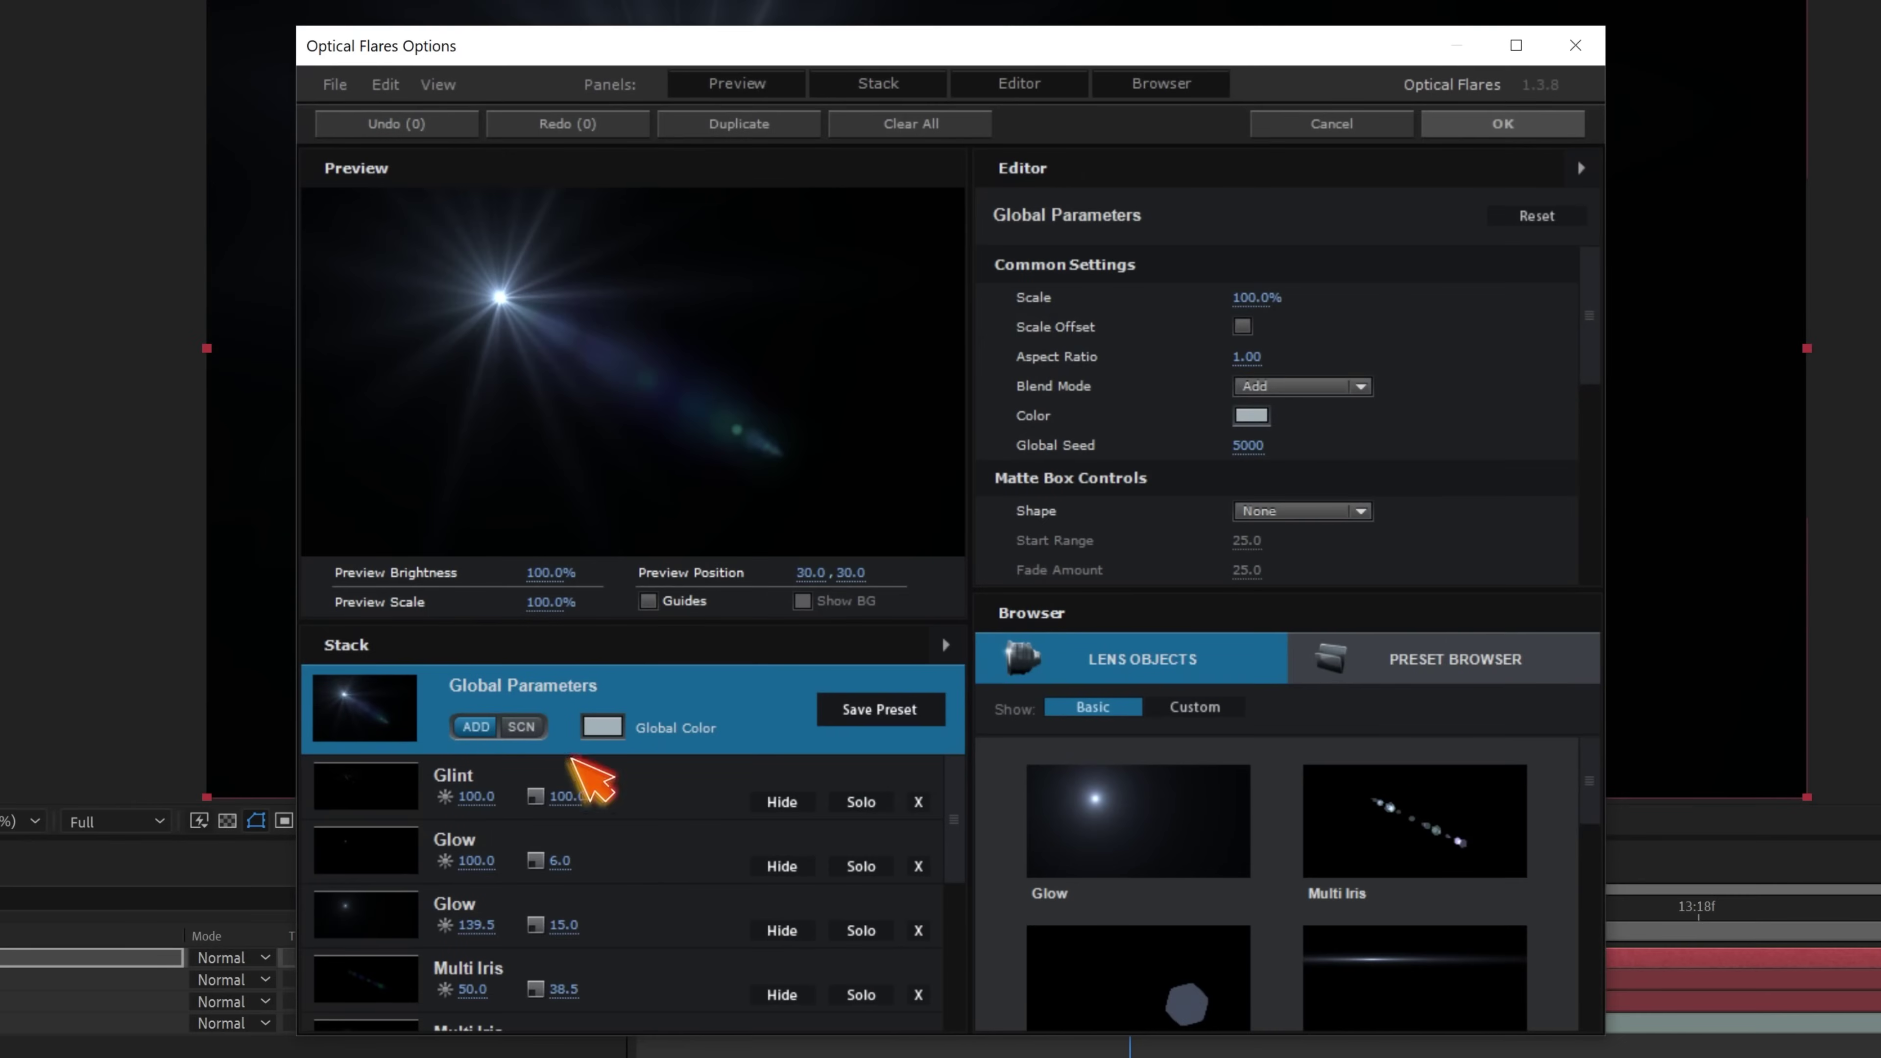
left_click(642, 802)
scroll(665, 863, "down", 5)
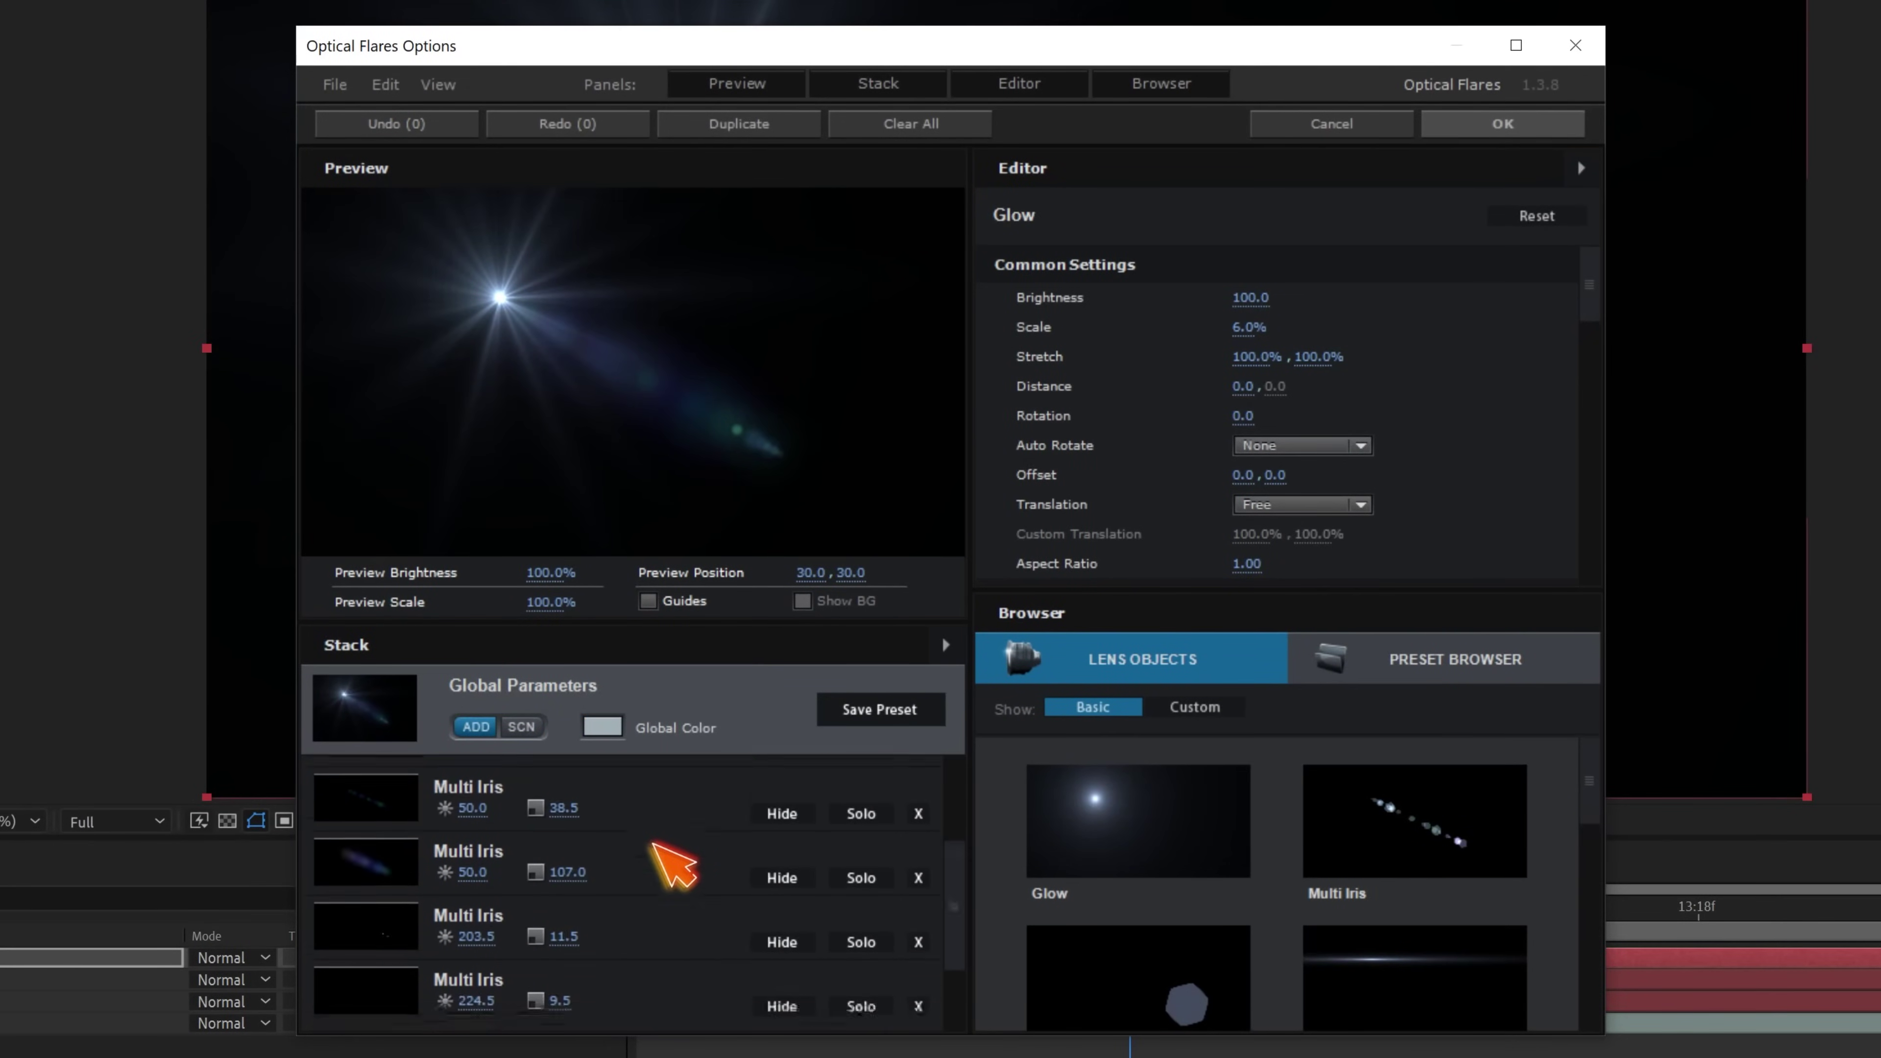
left_click(659, 992)
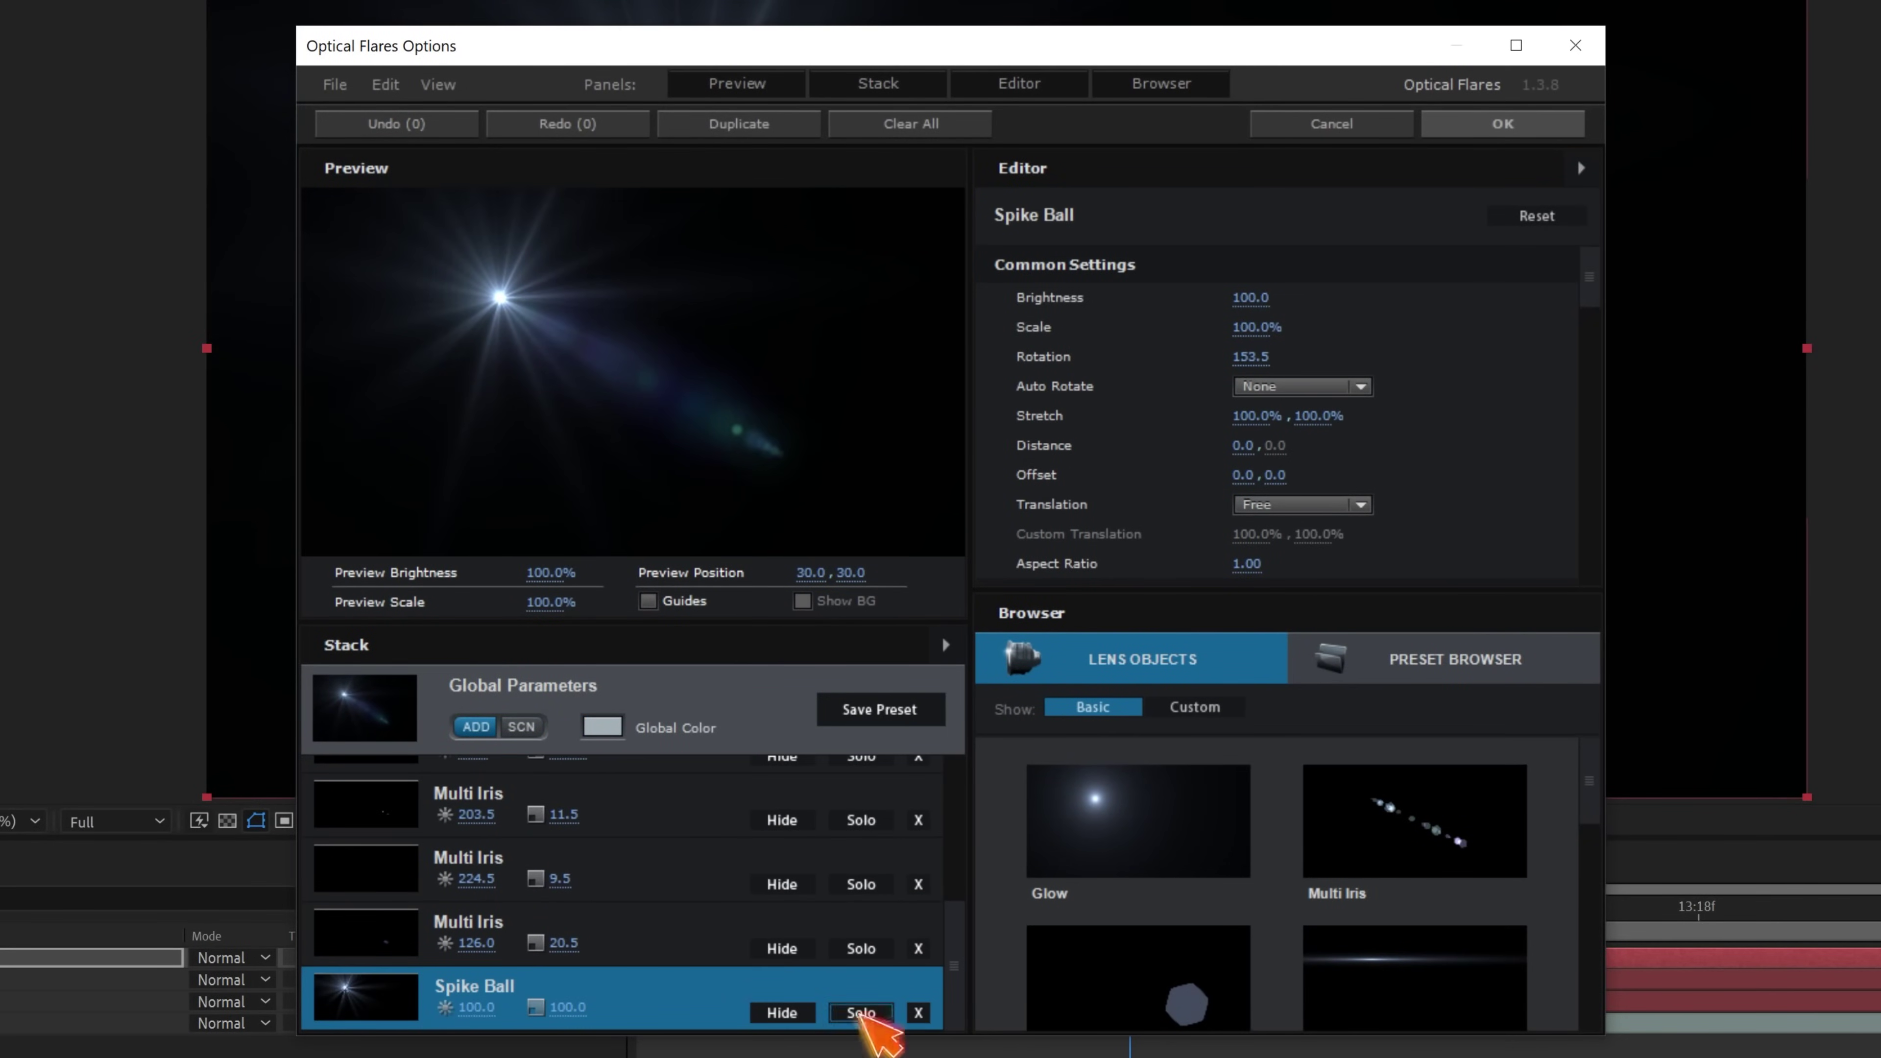
left_click(918, 1012)
left_click(918, 952)
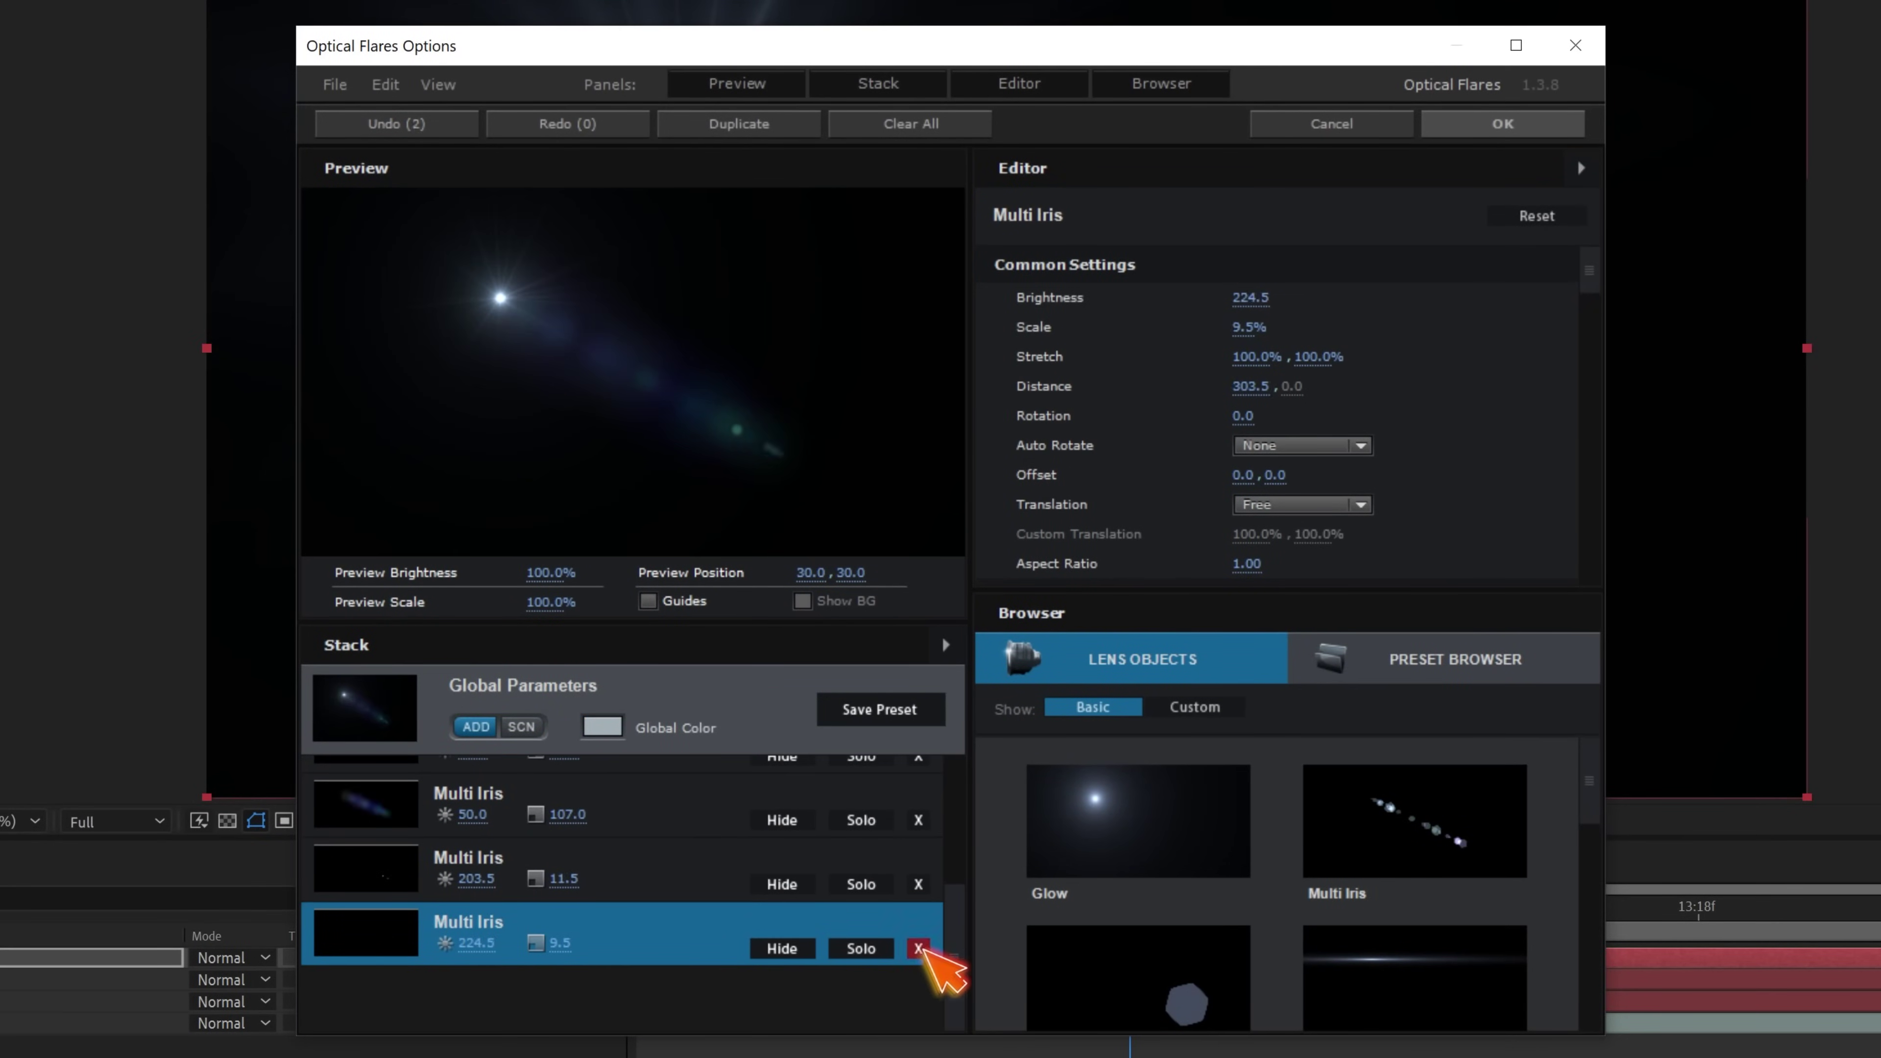
left_click(918, 884)
left_click(918, 949)
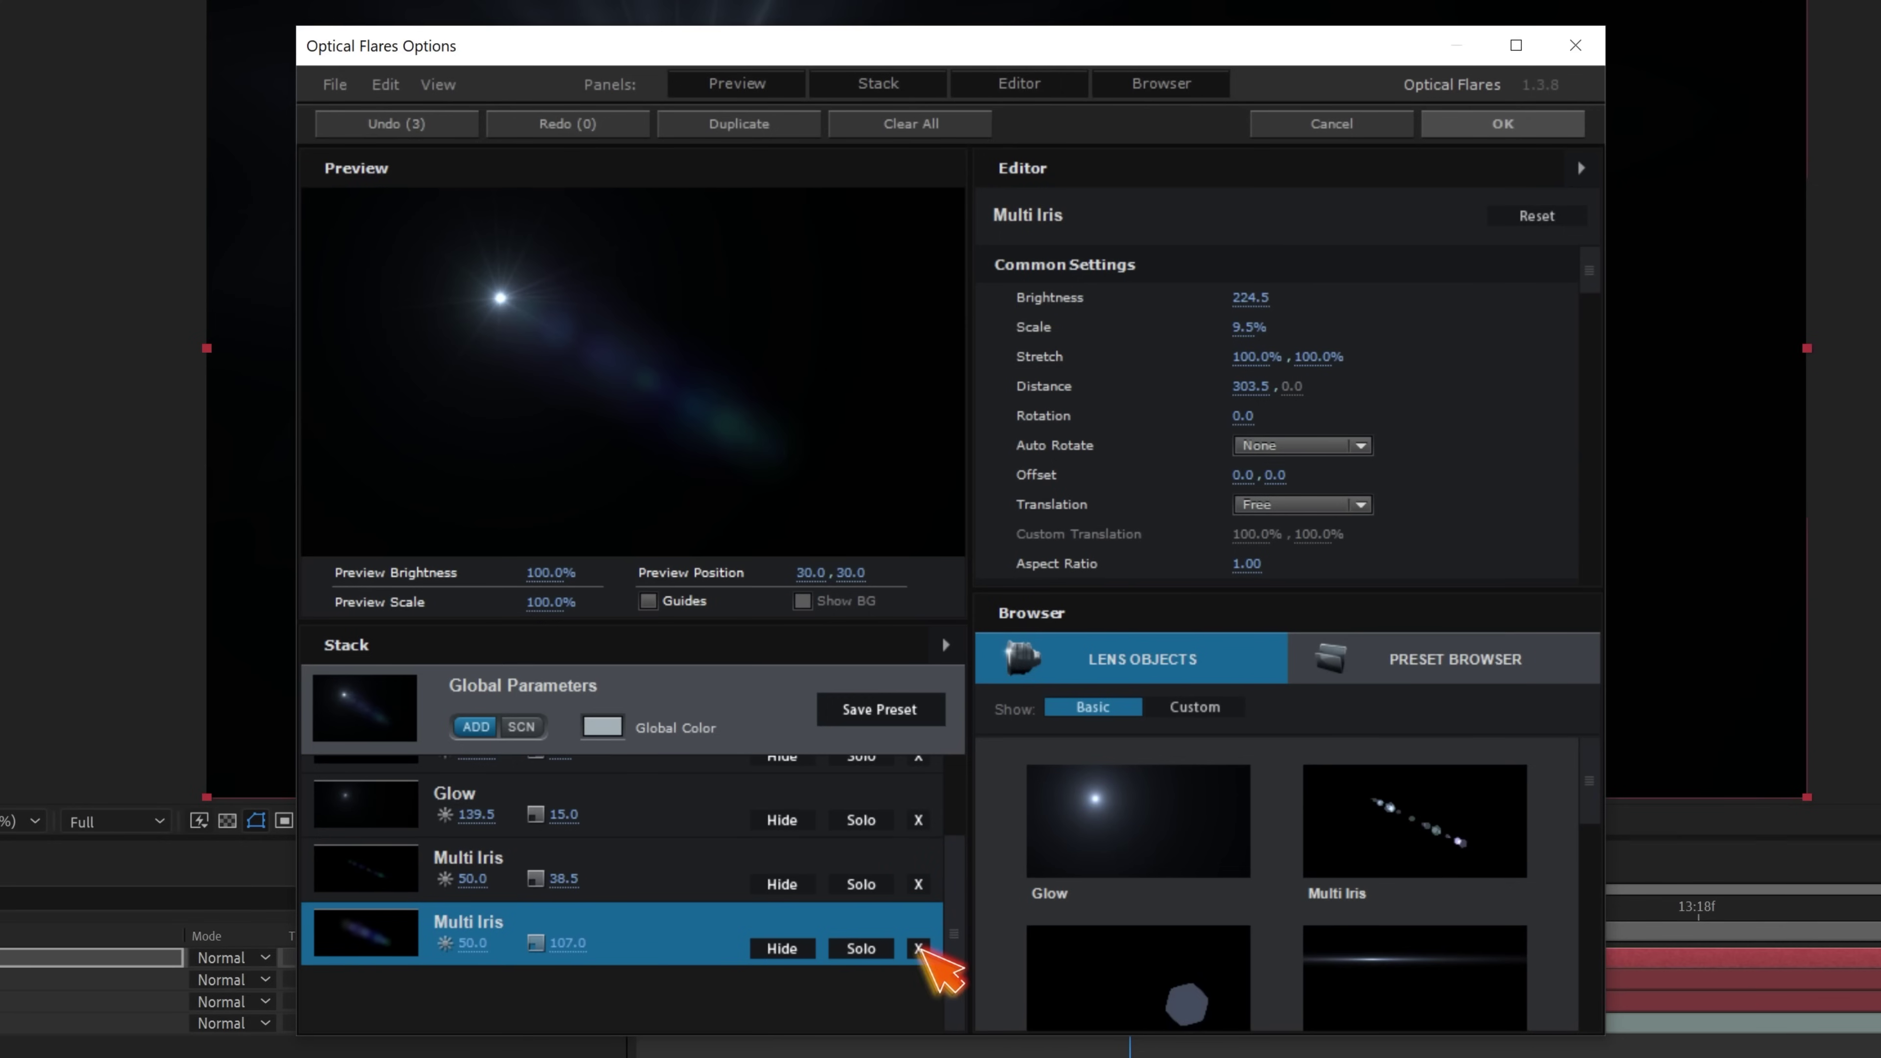
left_click(918, 884)
left_click(918, 948)
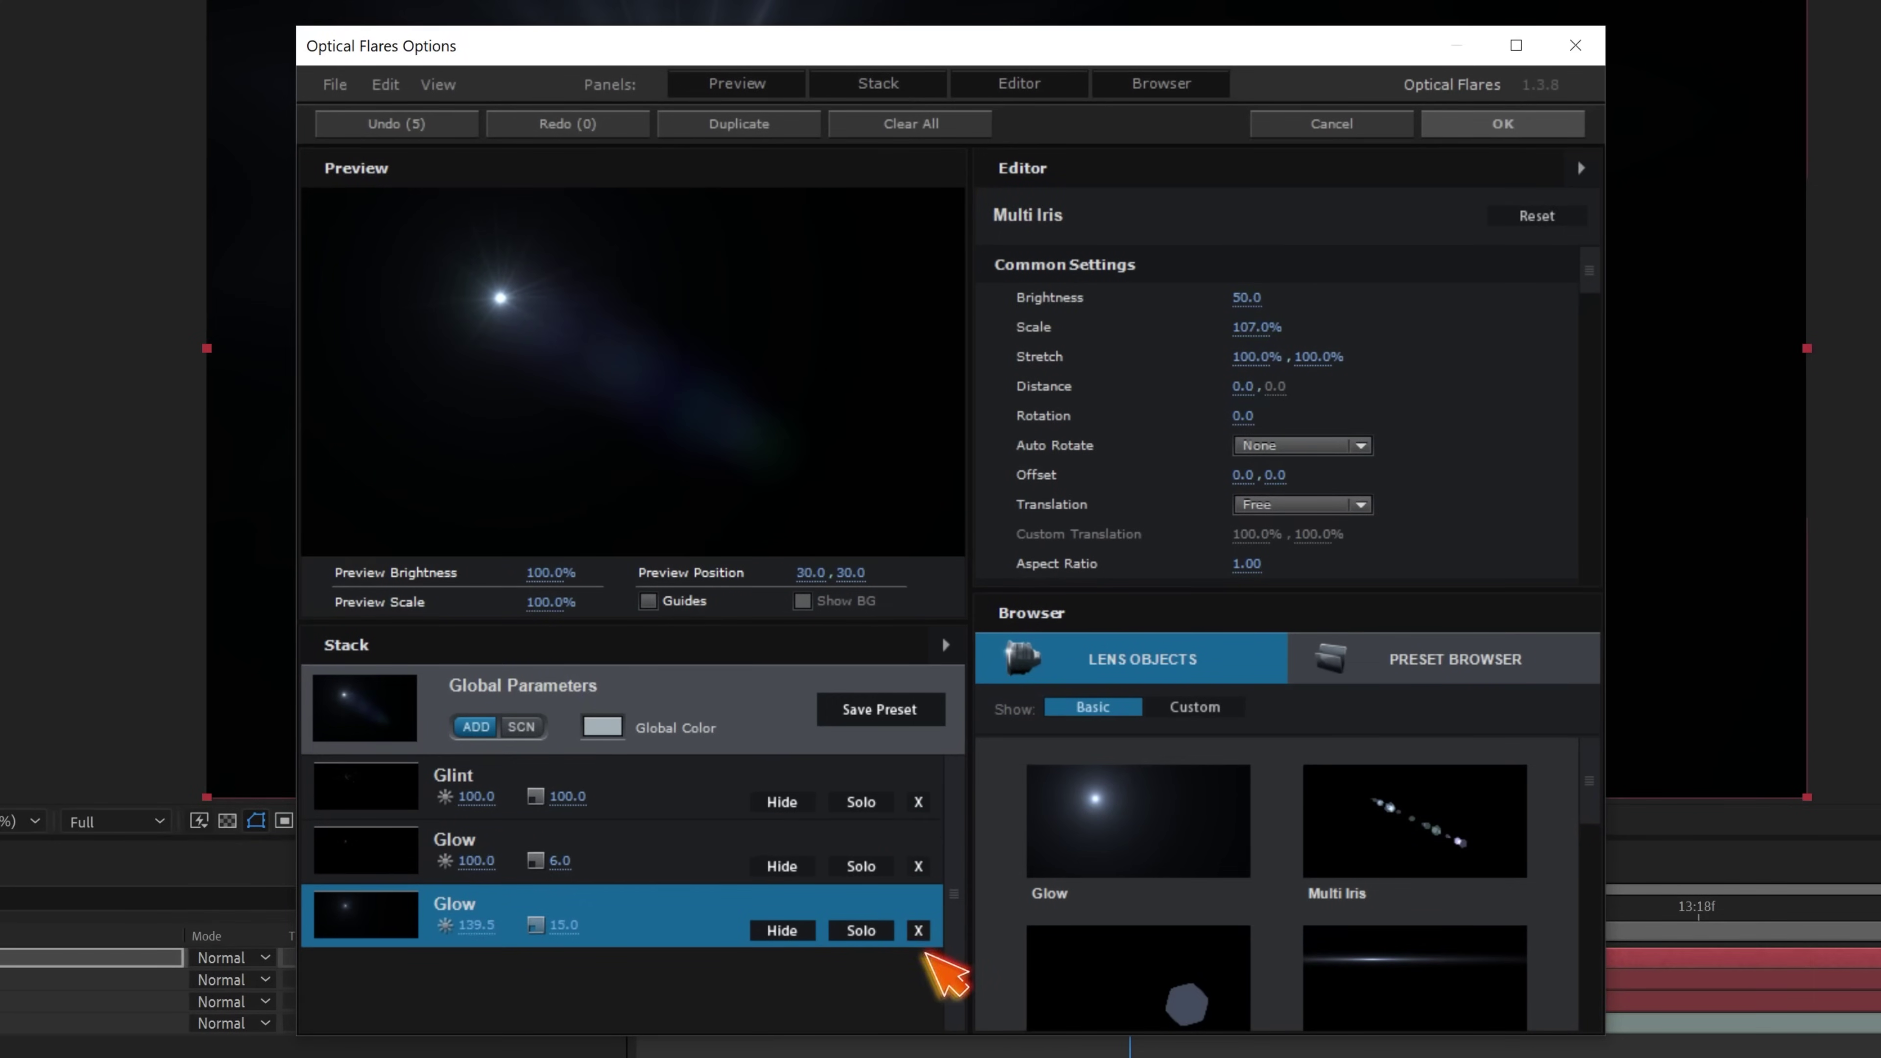
left_click(918, 884)
left_click(918, 801)
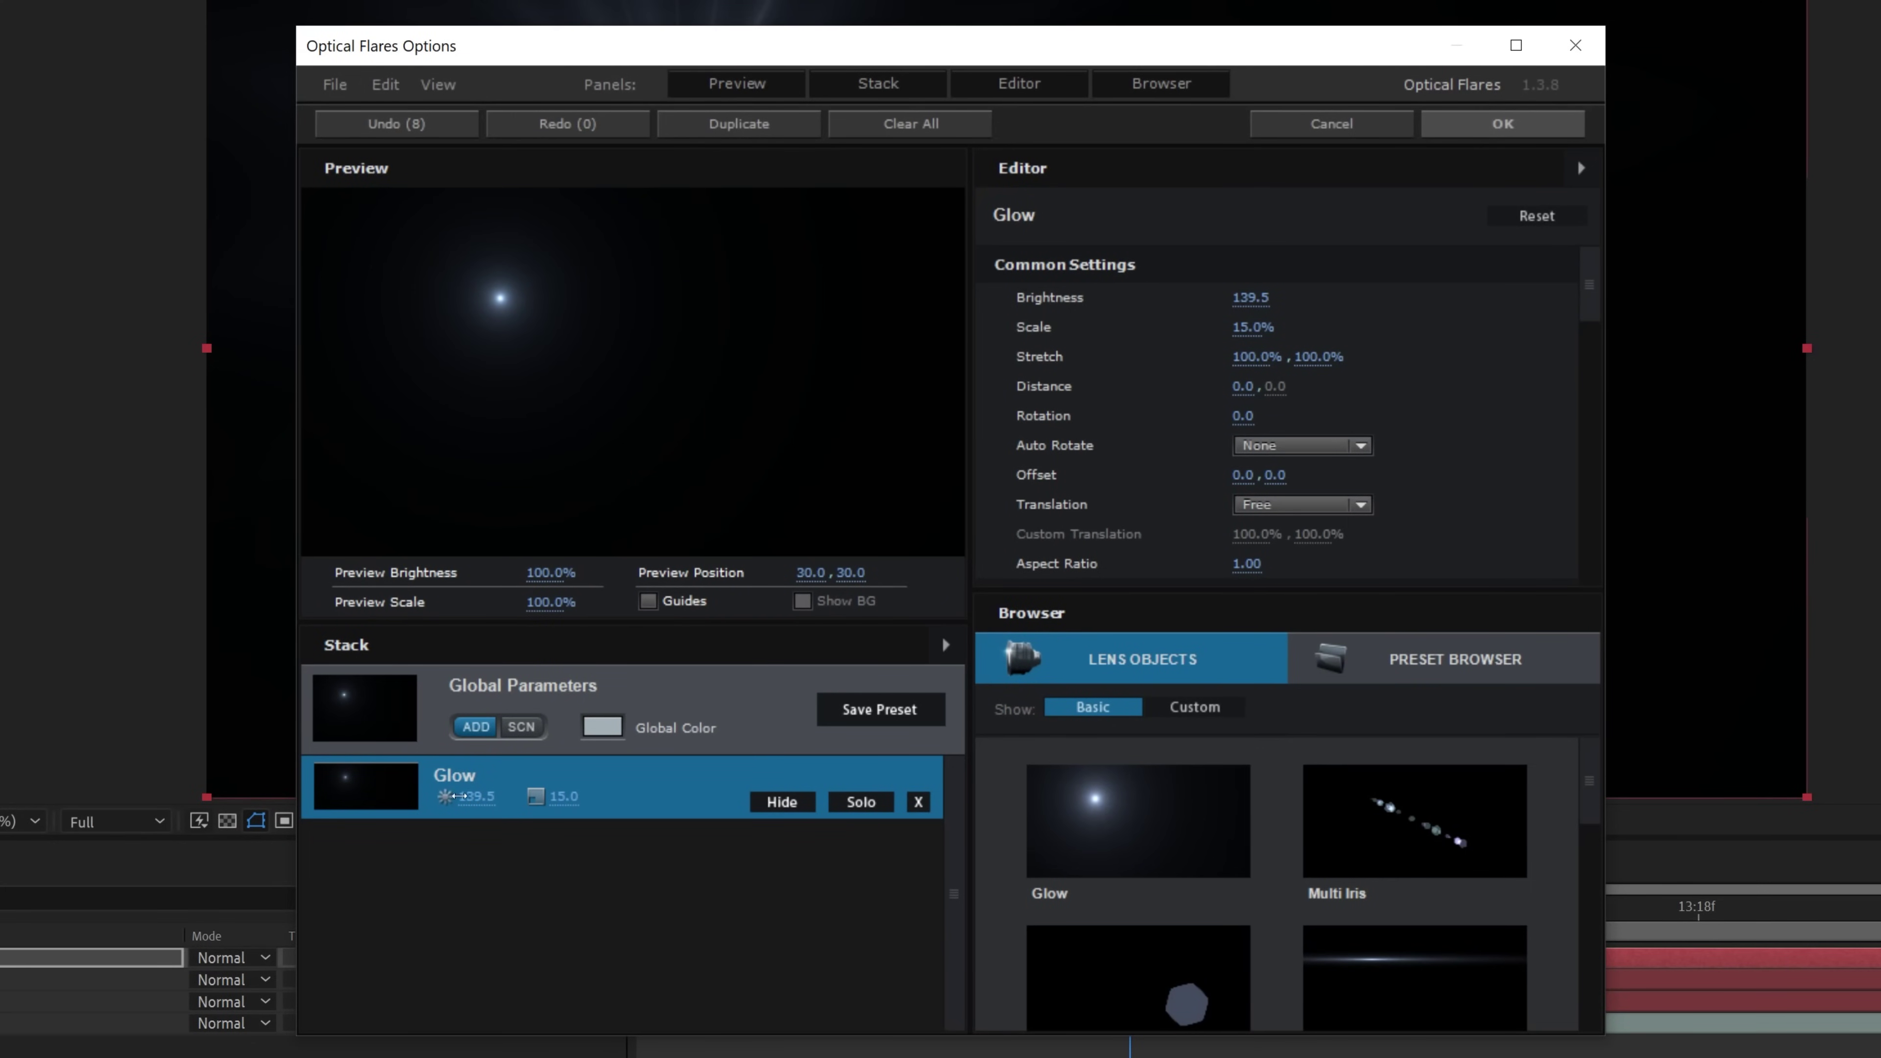
Set the Glow element's brightness to 48 and scale to 180
left_click_drag(490, 796, 552, 796)
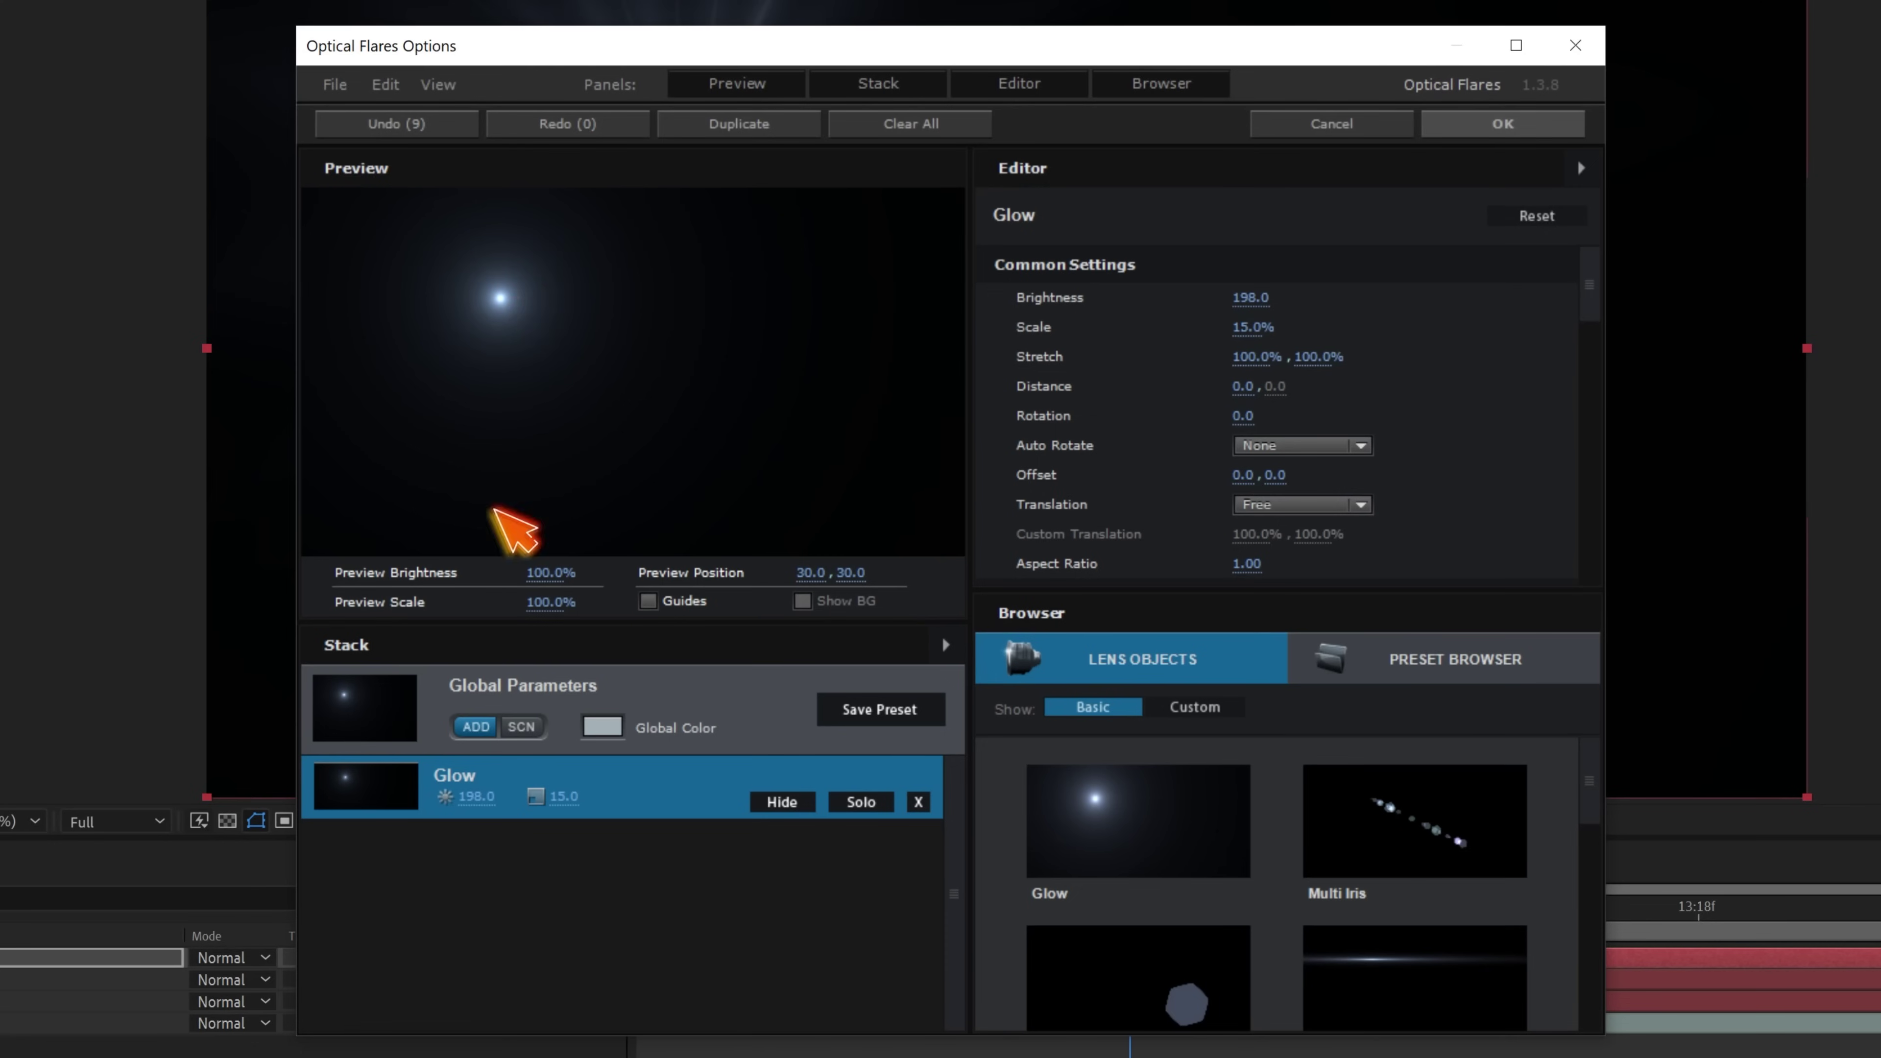
left_click(476, 797)
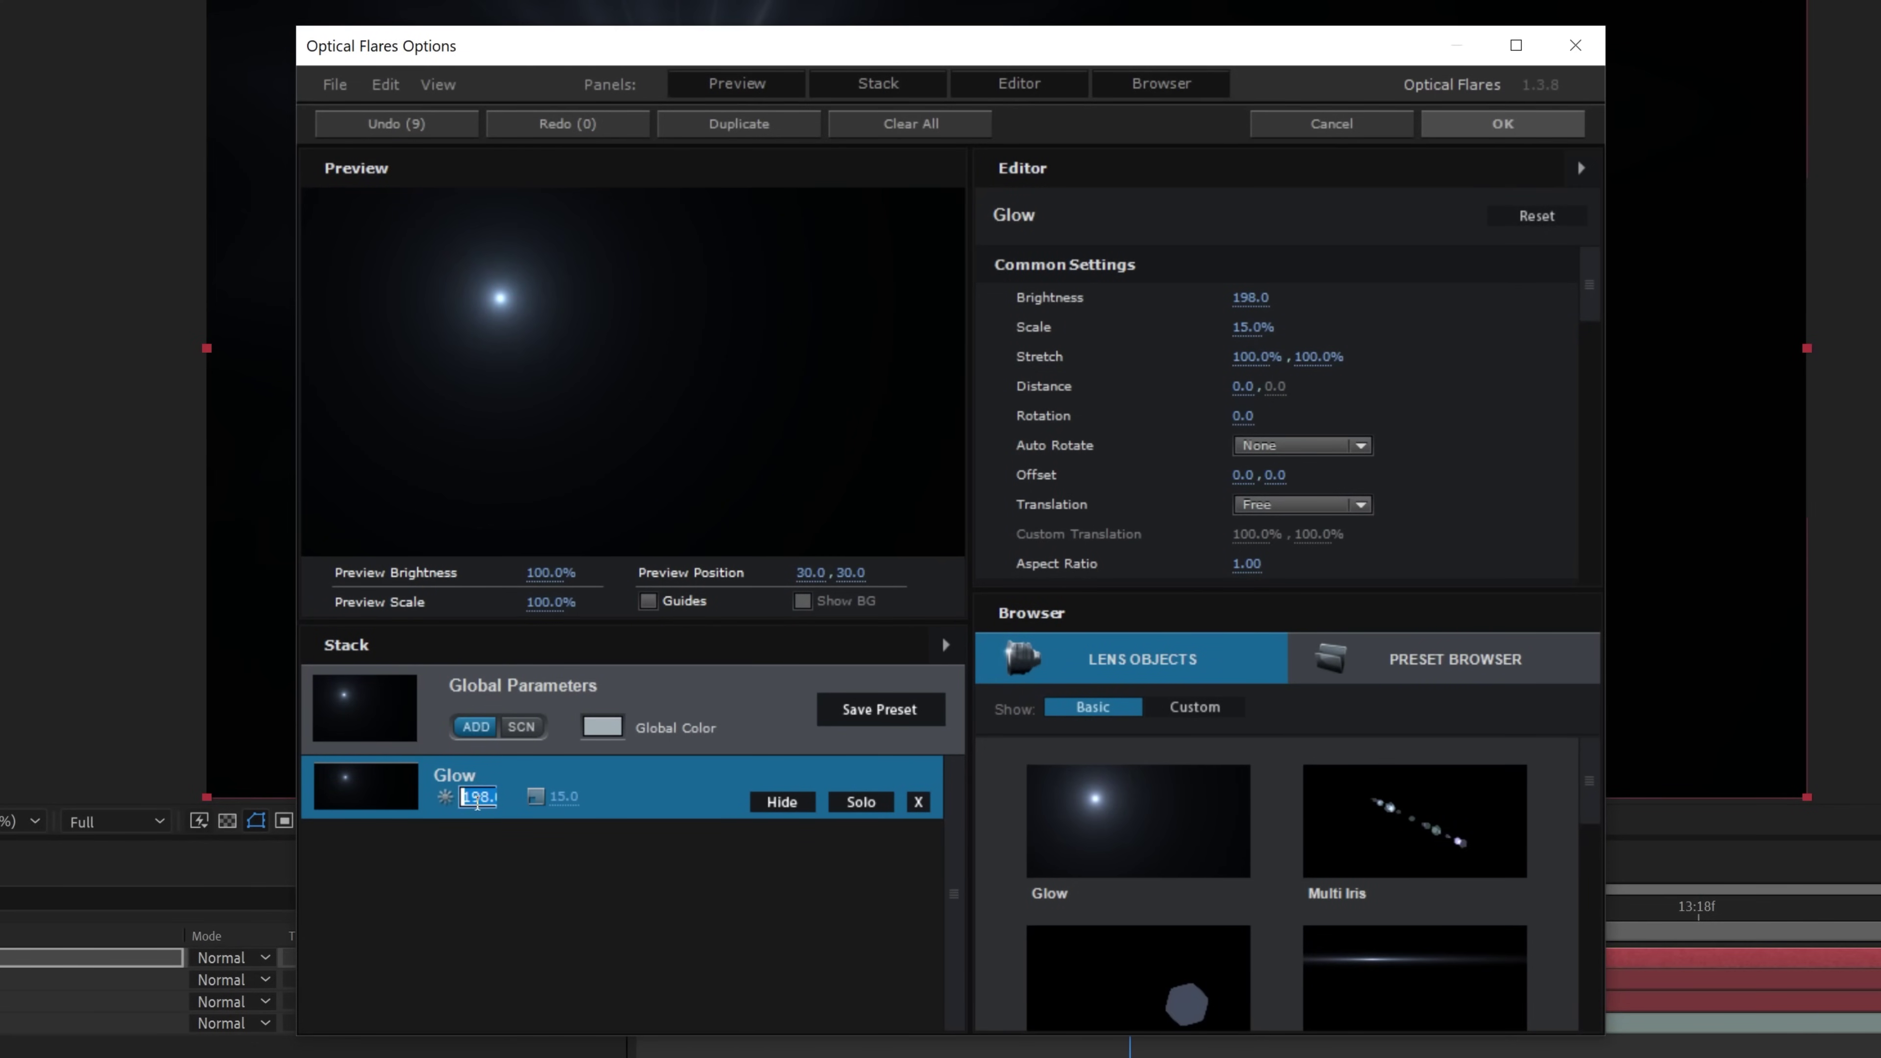
key("Return")
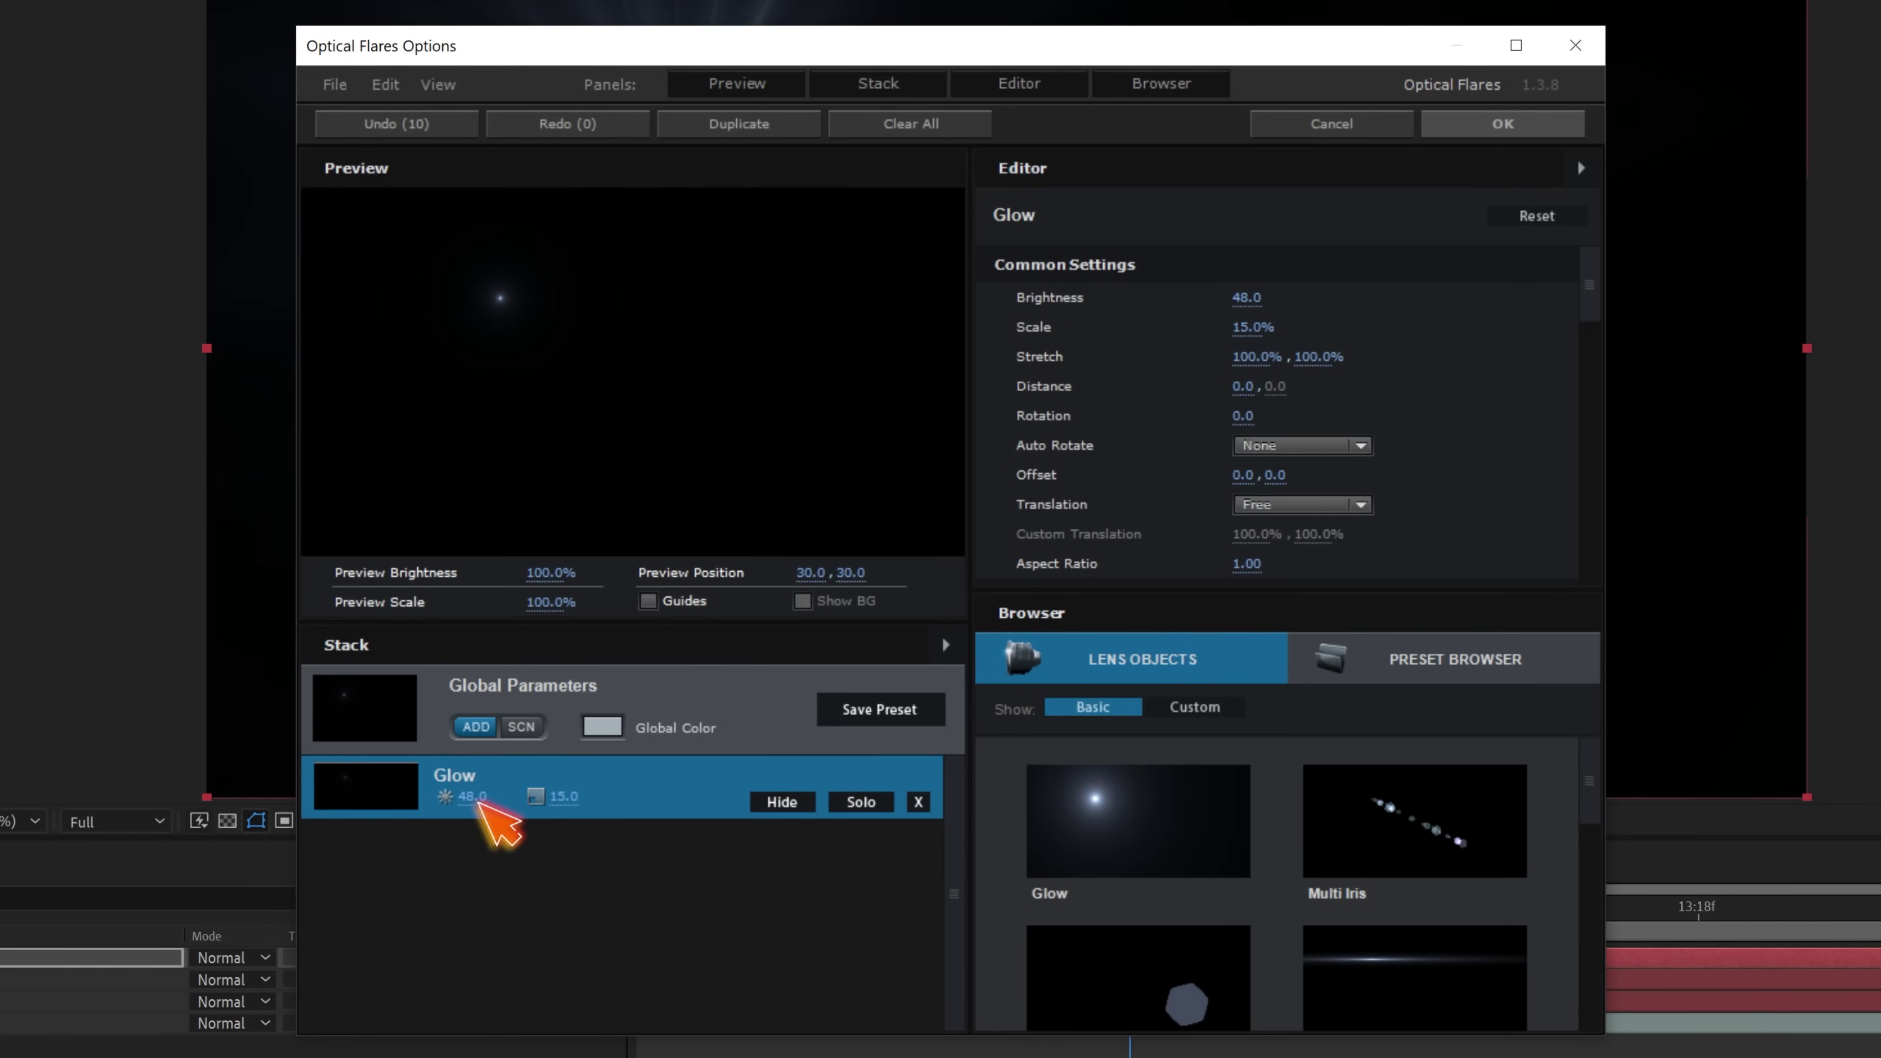
left_click(564, 796)
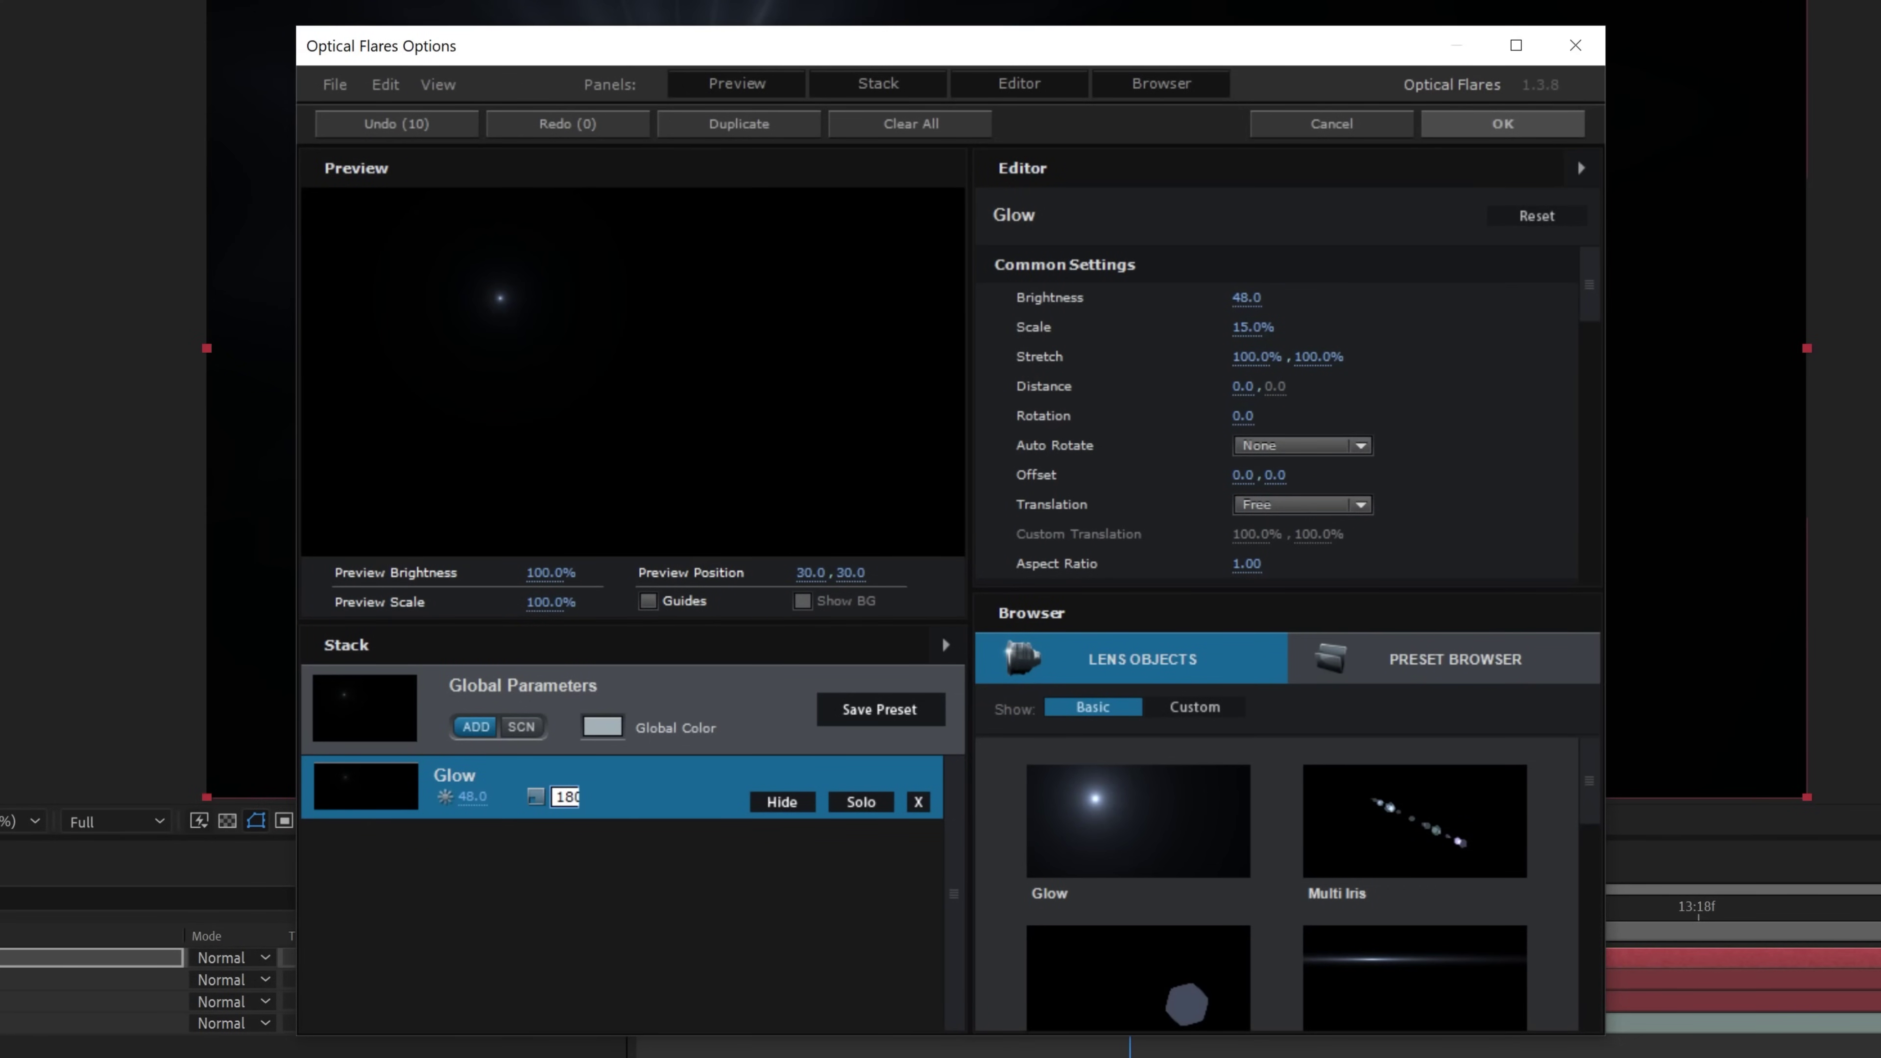
type("180")
key("Return")
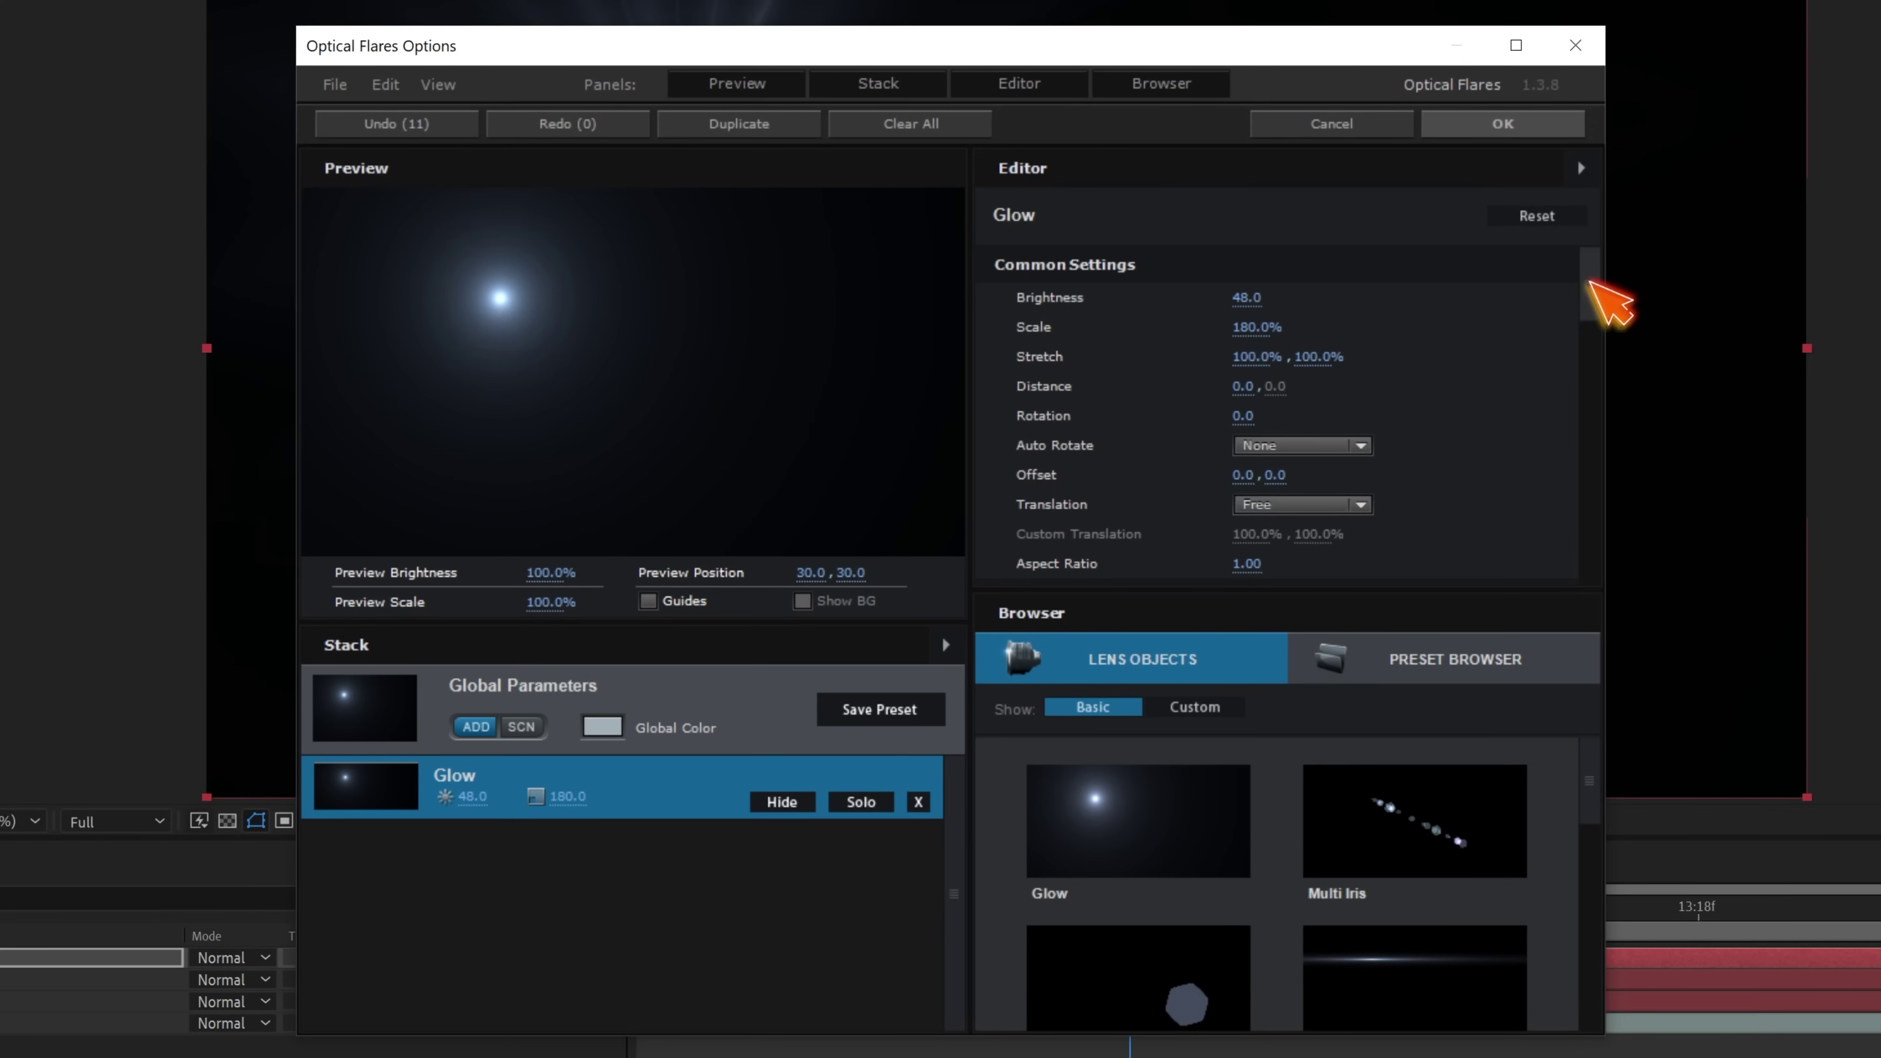
Set the glow's Gamma to 0.7 and apply the lens settings
scroll(1591, 284, "down", 1)
left_click_drag(1611, 303, 1608, 399)
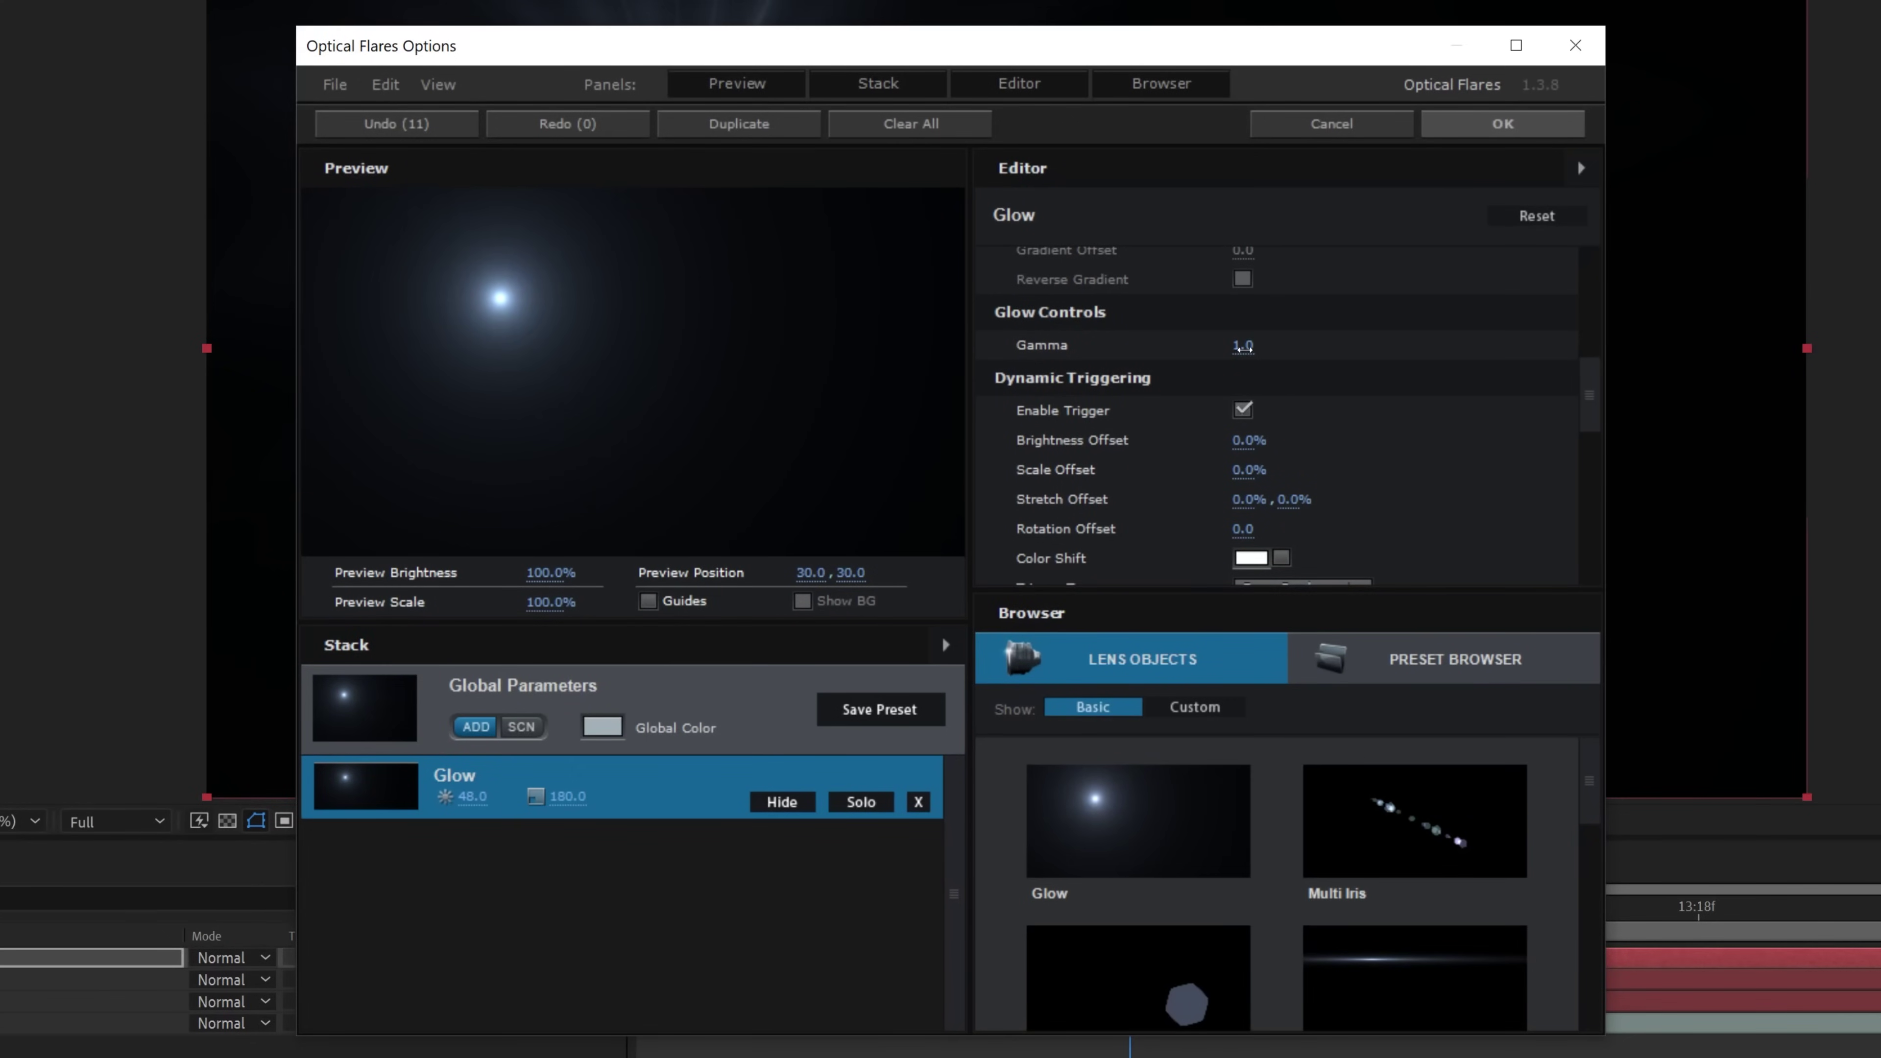
left_click_drag(1242, 347, 1234, 350)
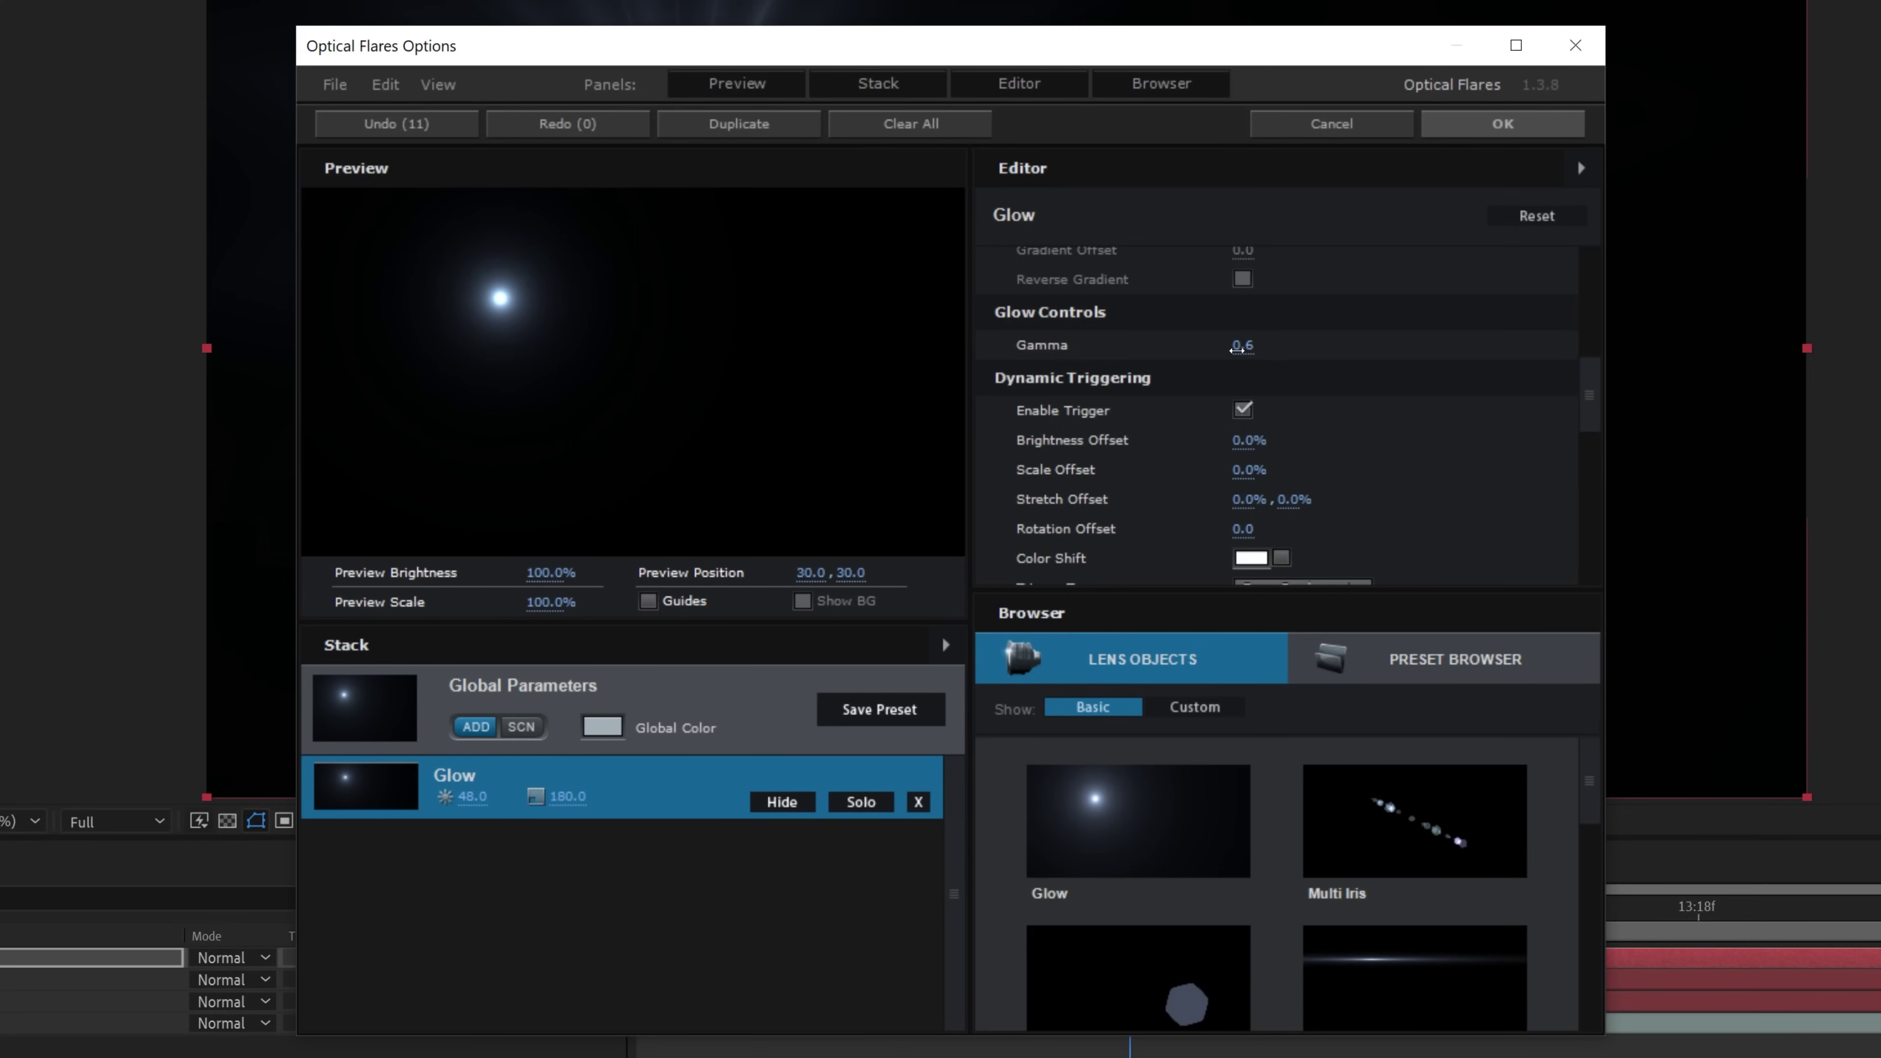
left_click(1237, 347)
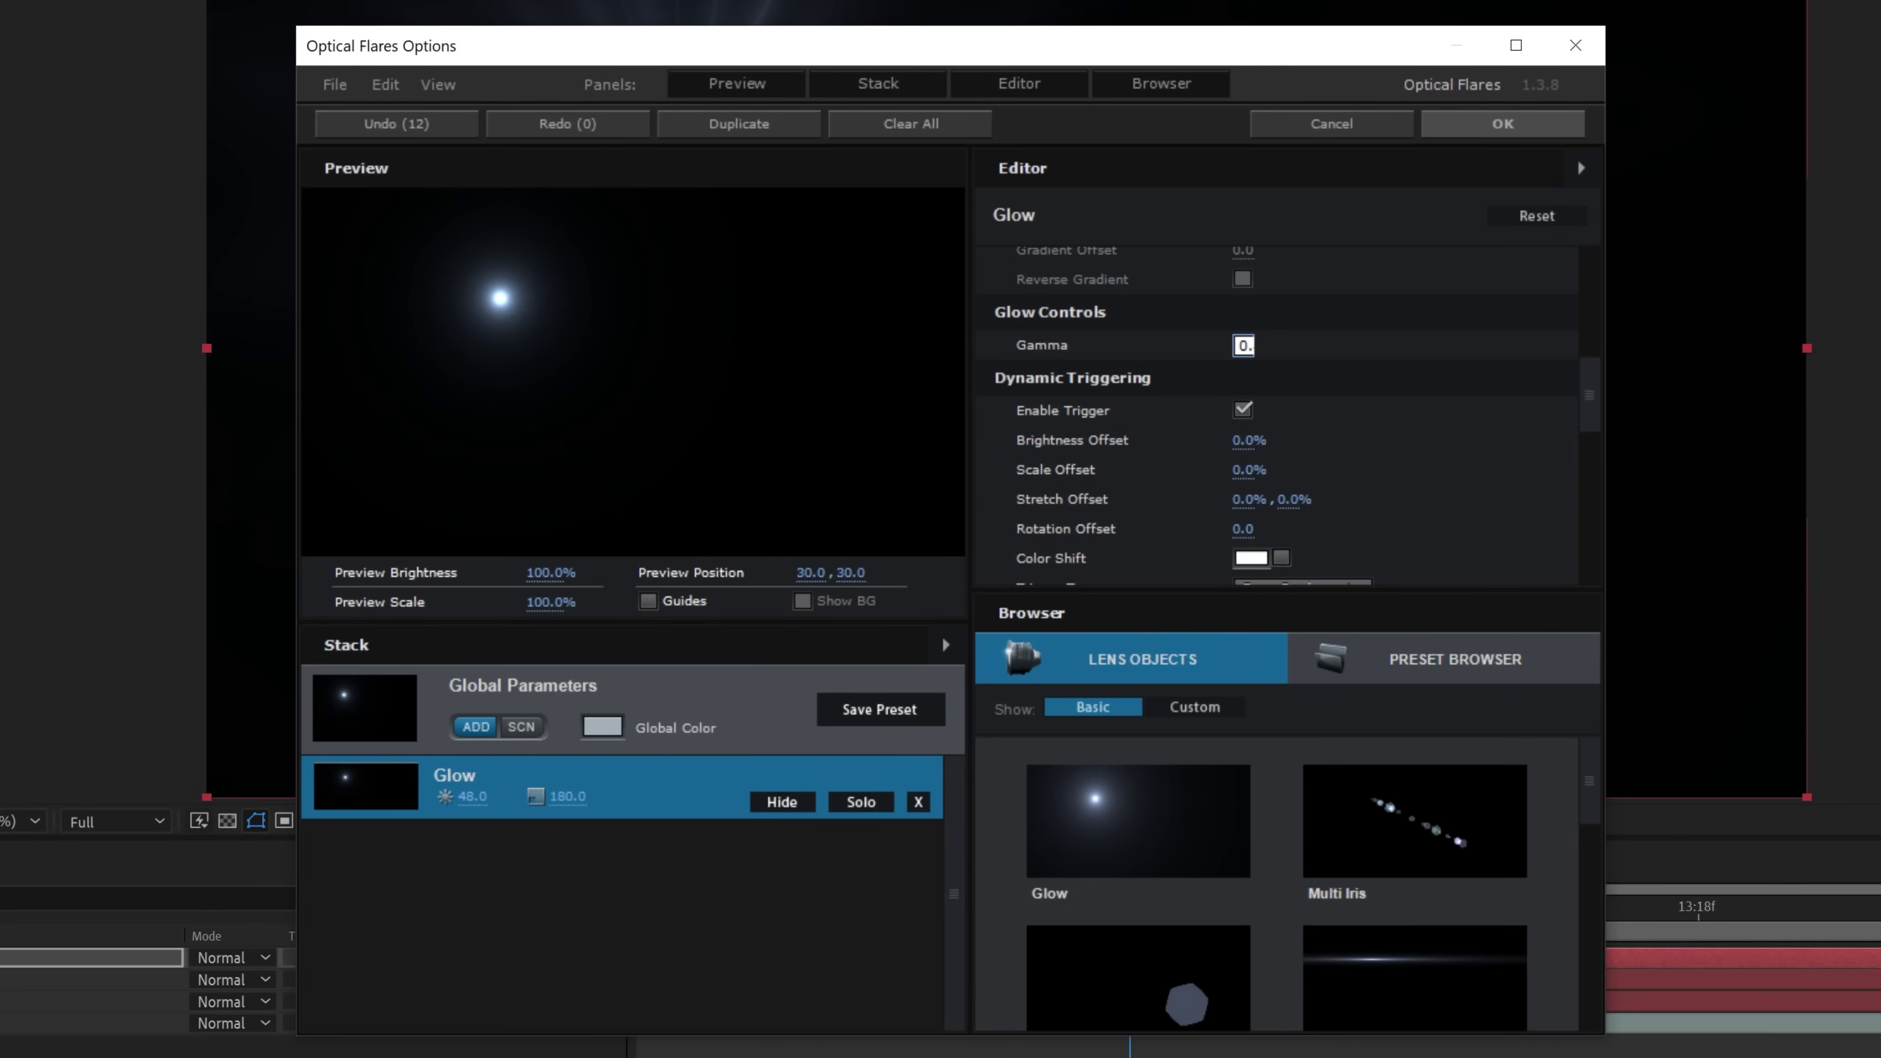
type("0.8")
key("Return")
left_click(1241, 348)
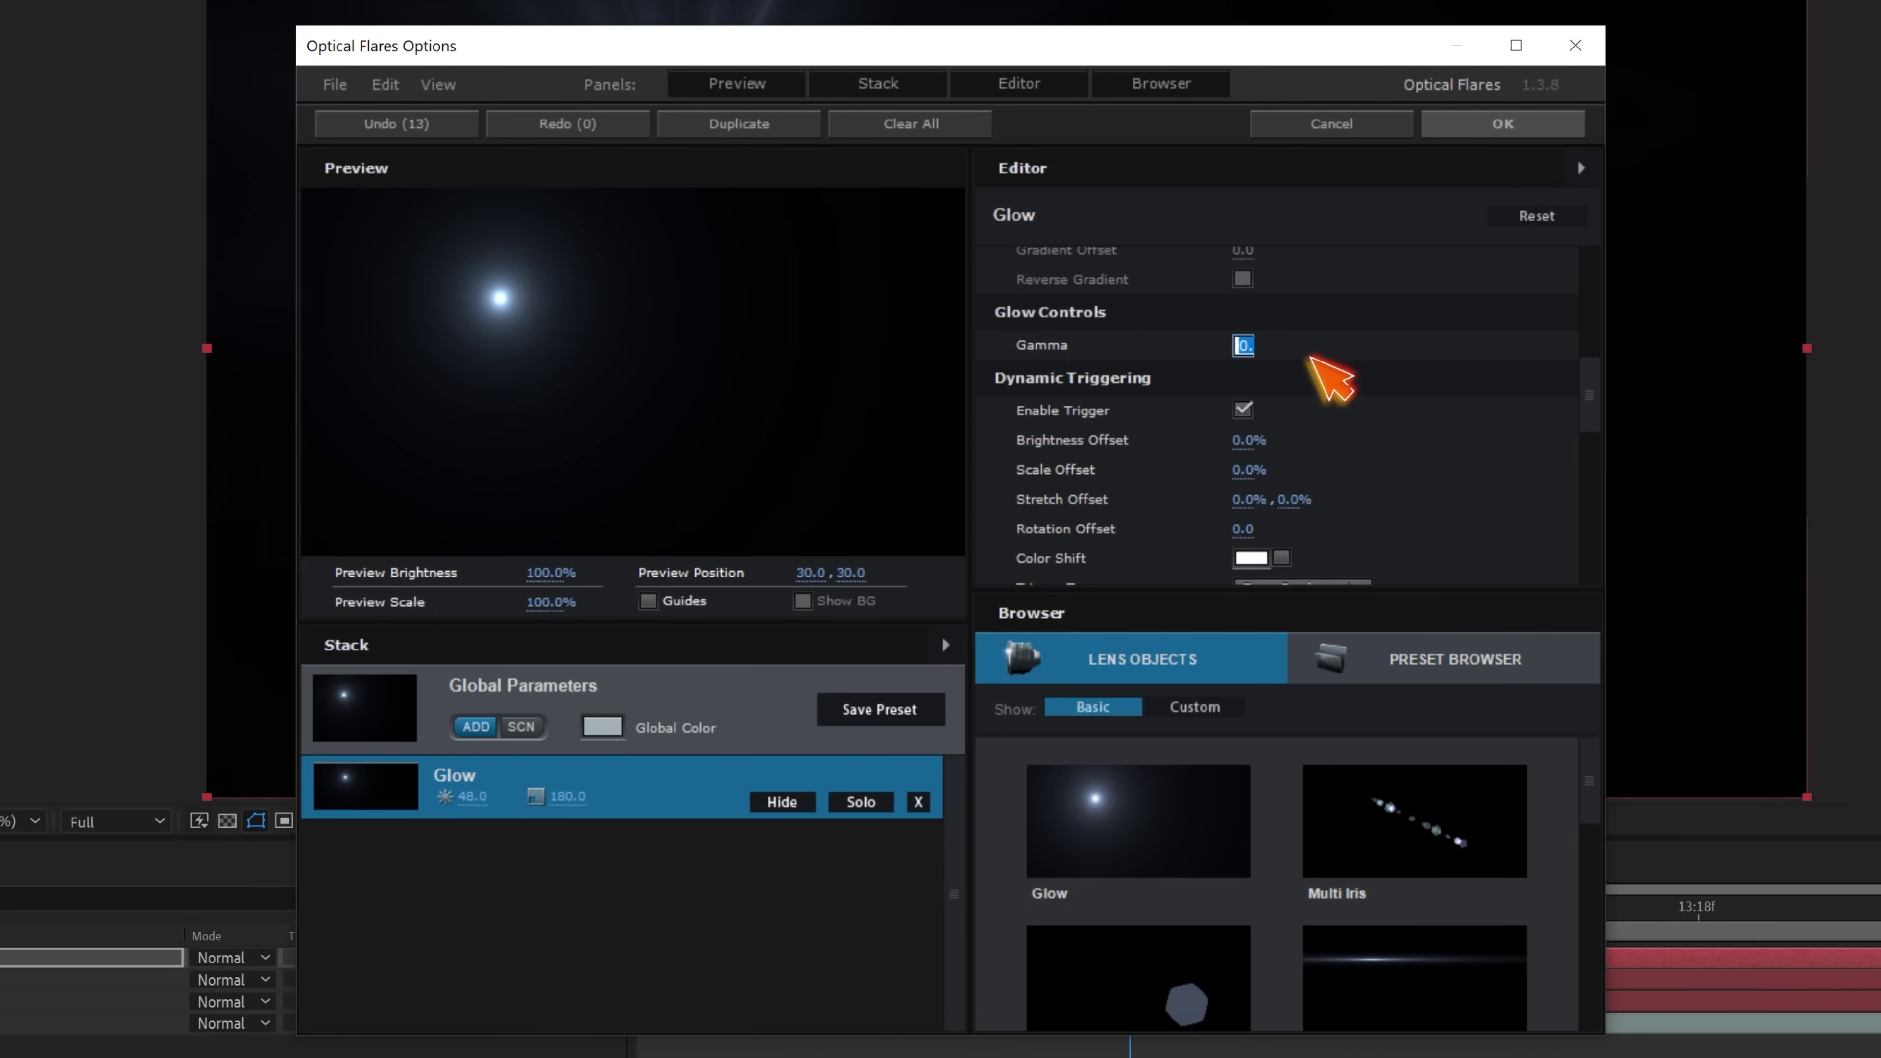
type("0.")
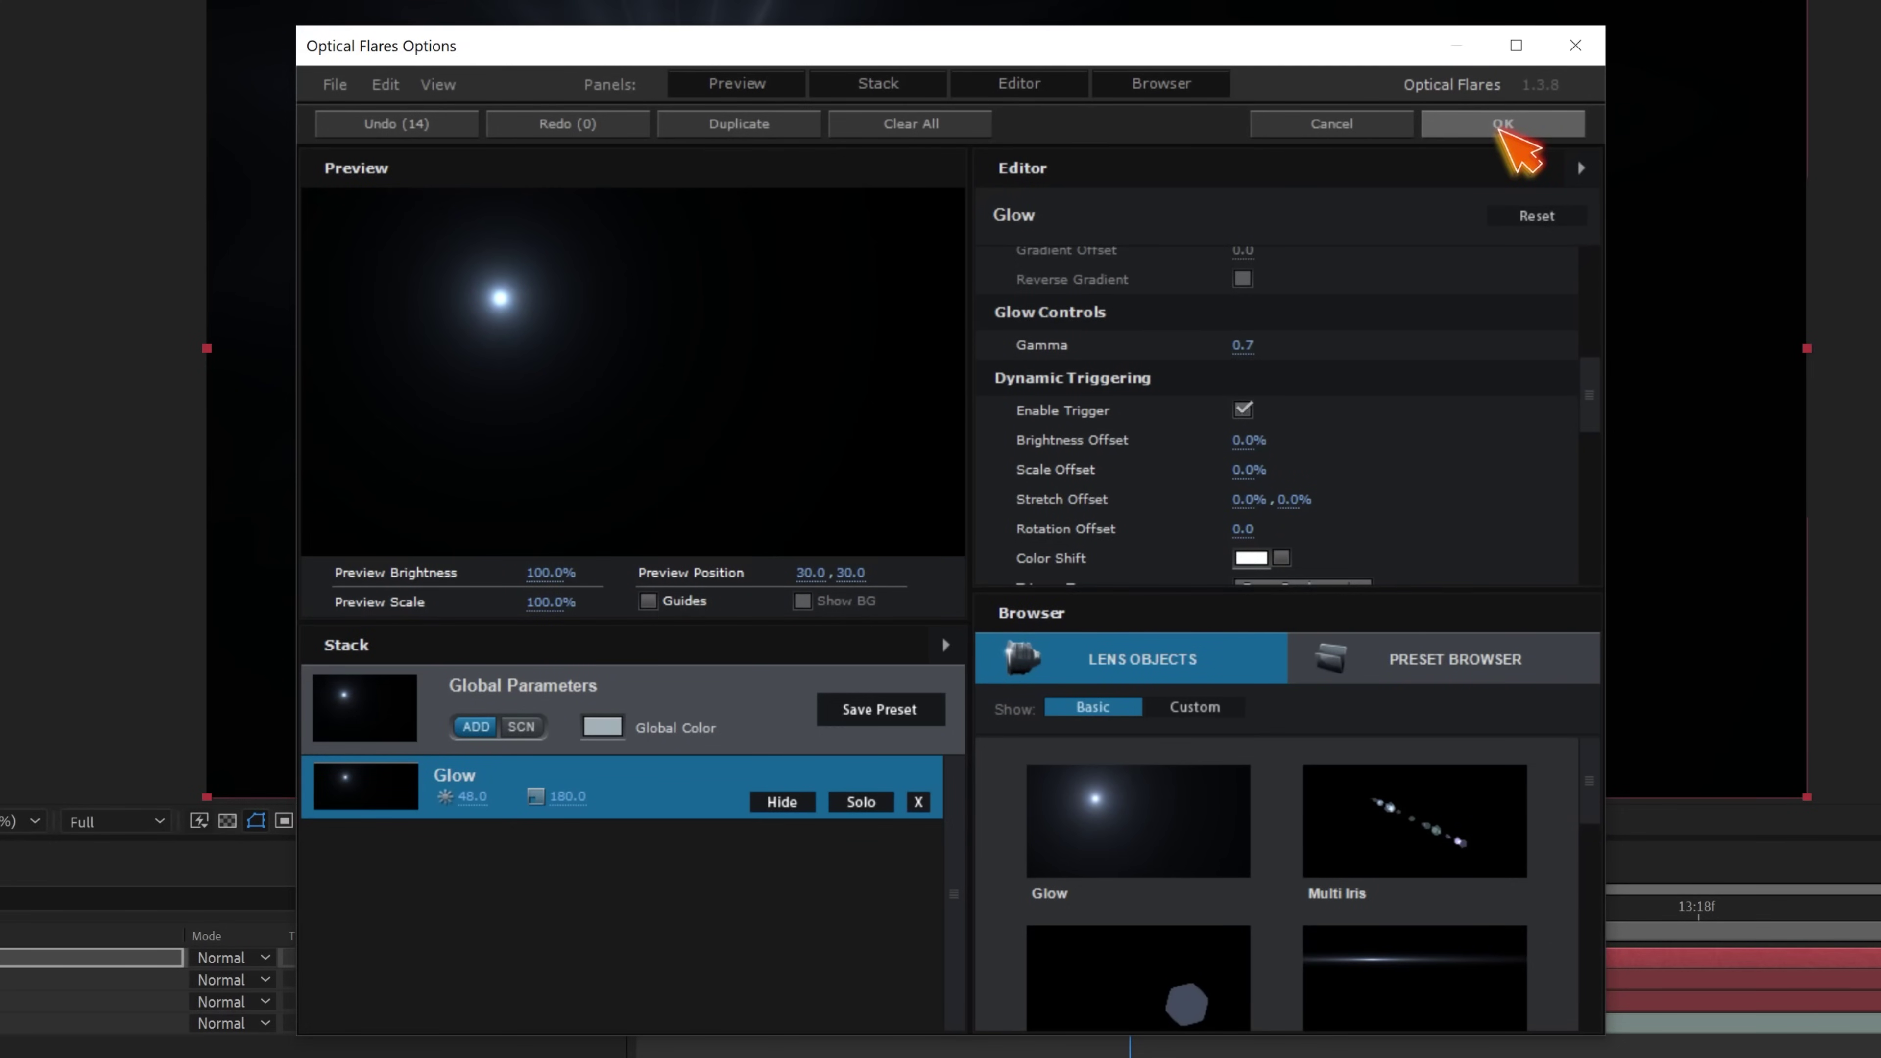
left_click(1498, 124)
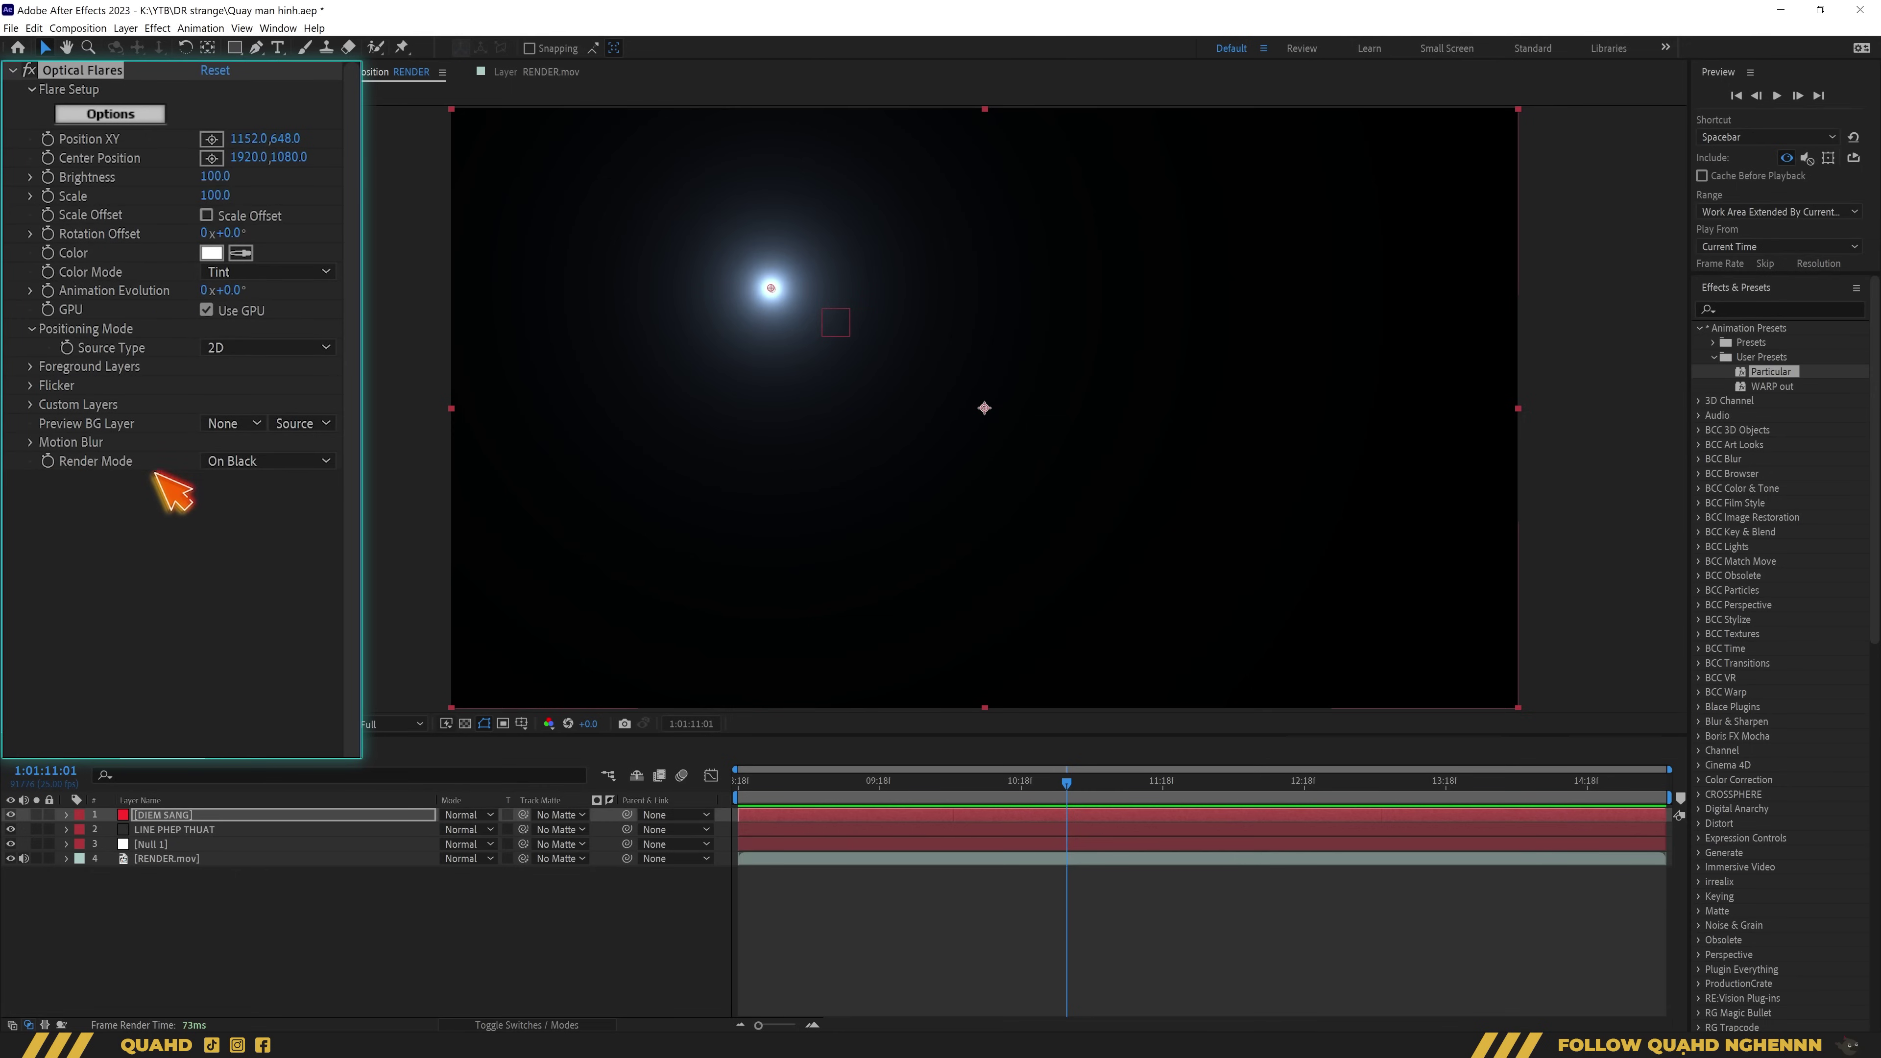
Render the Optical Flares On Transparent over the footage and set Brightness to 70
left_click(295, 463)
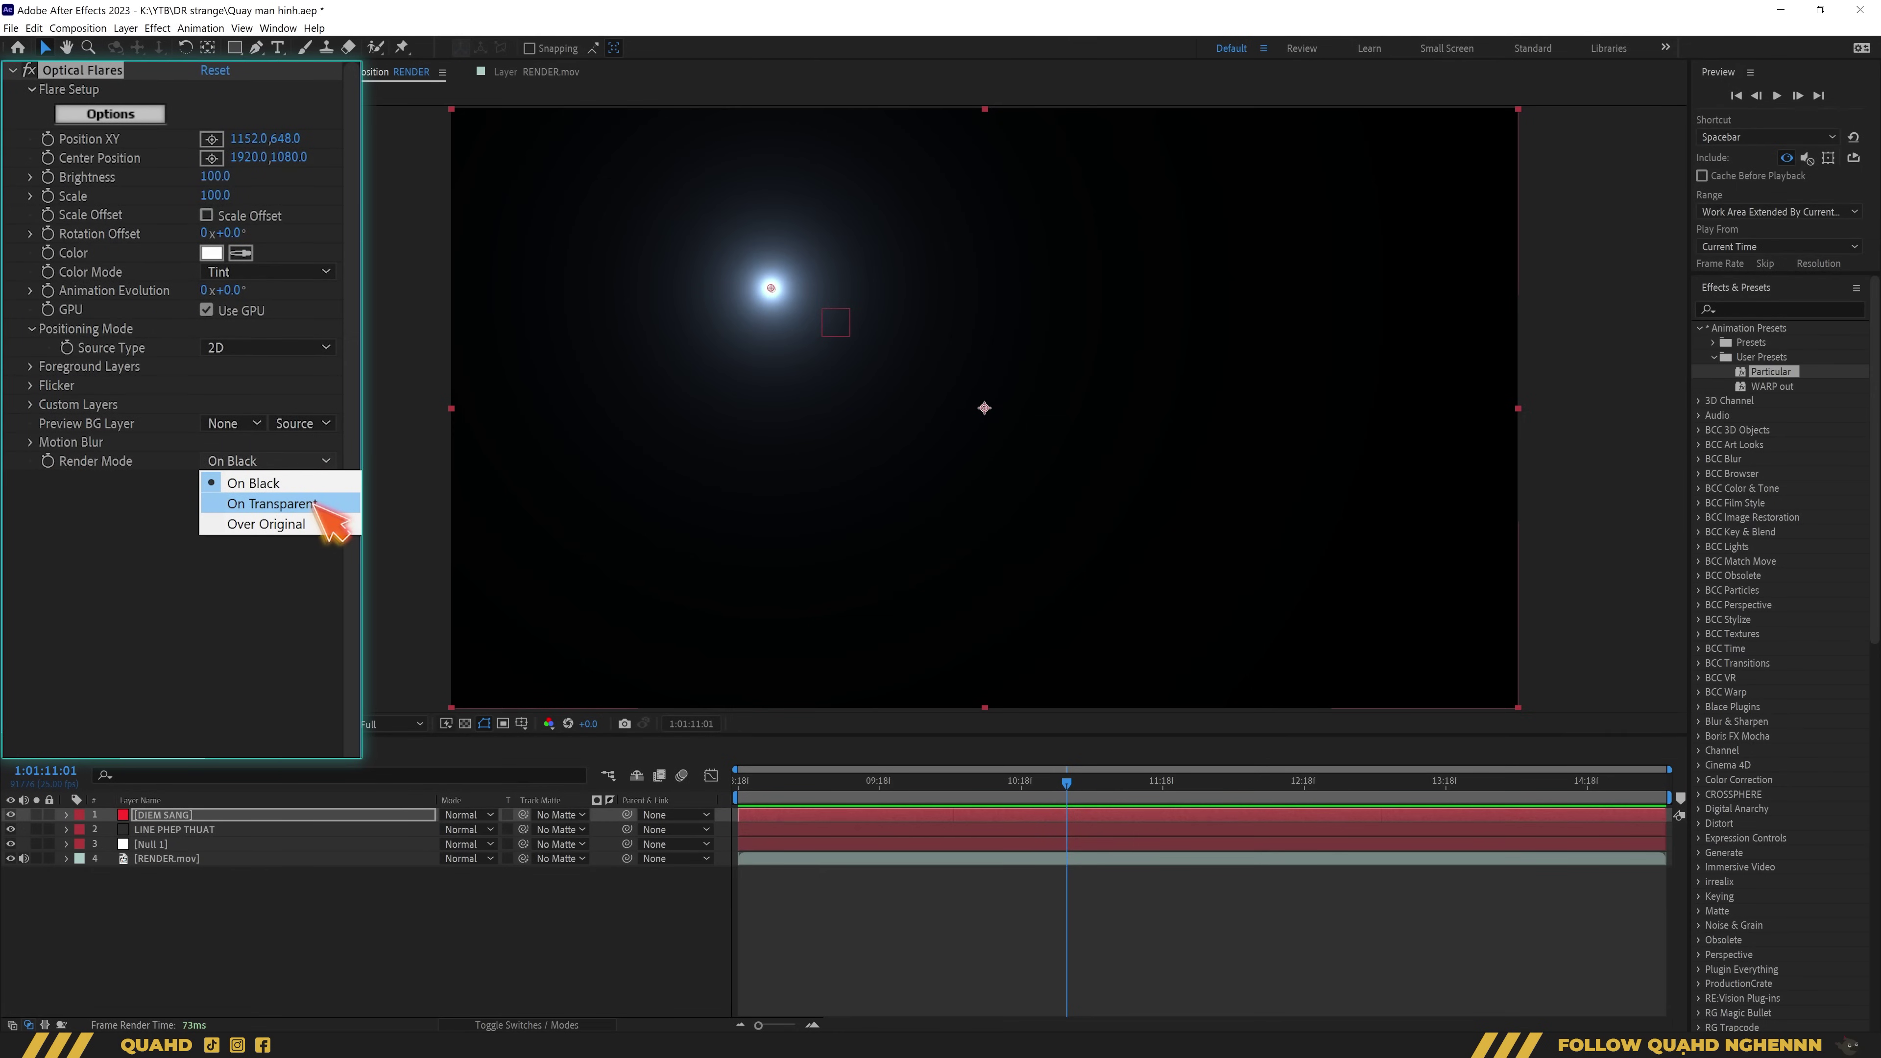
left_click(273, 504)
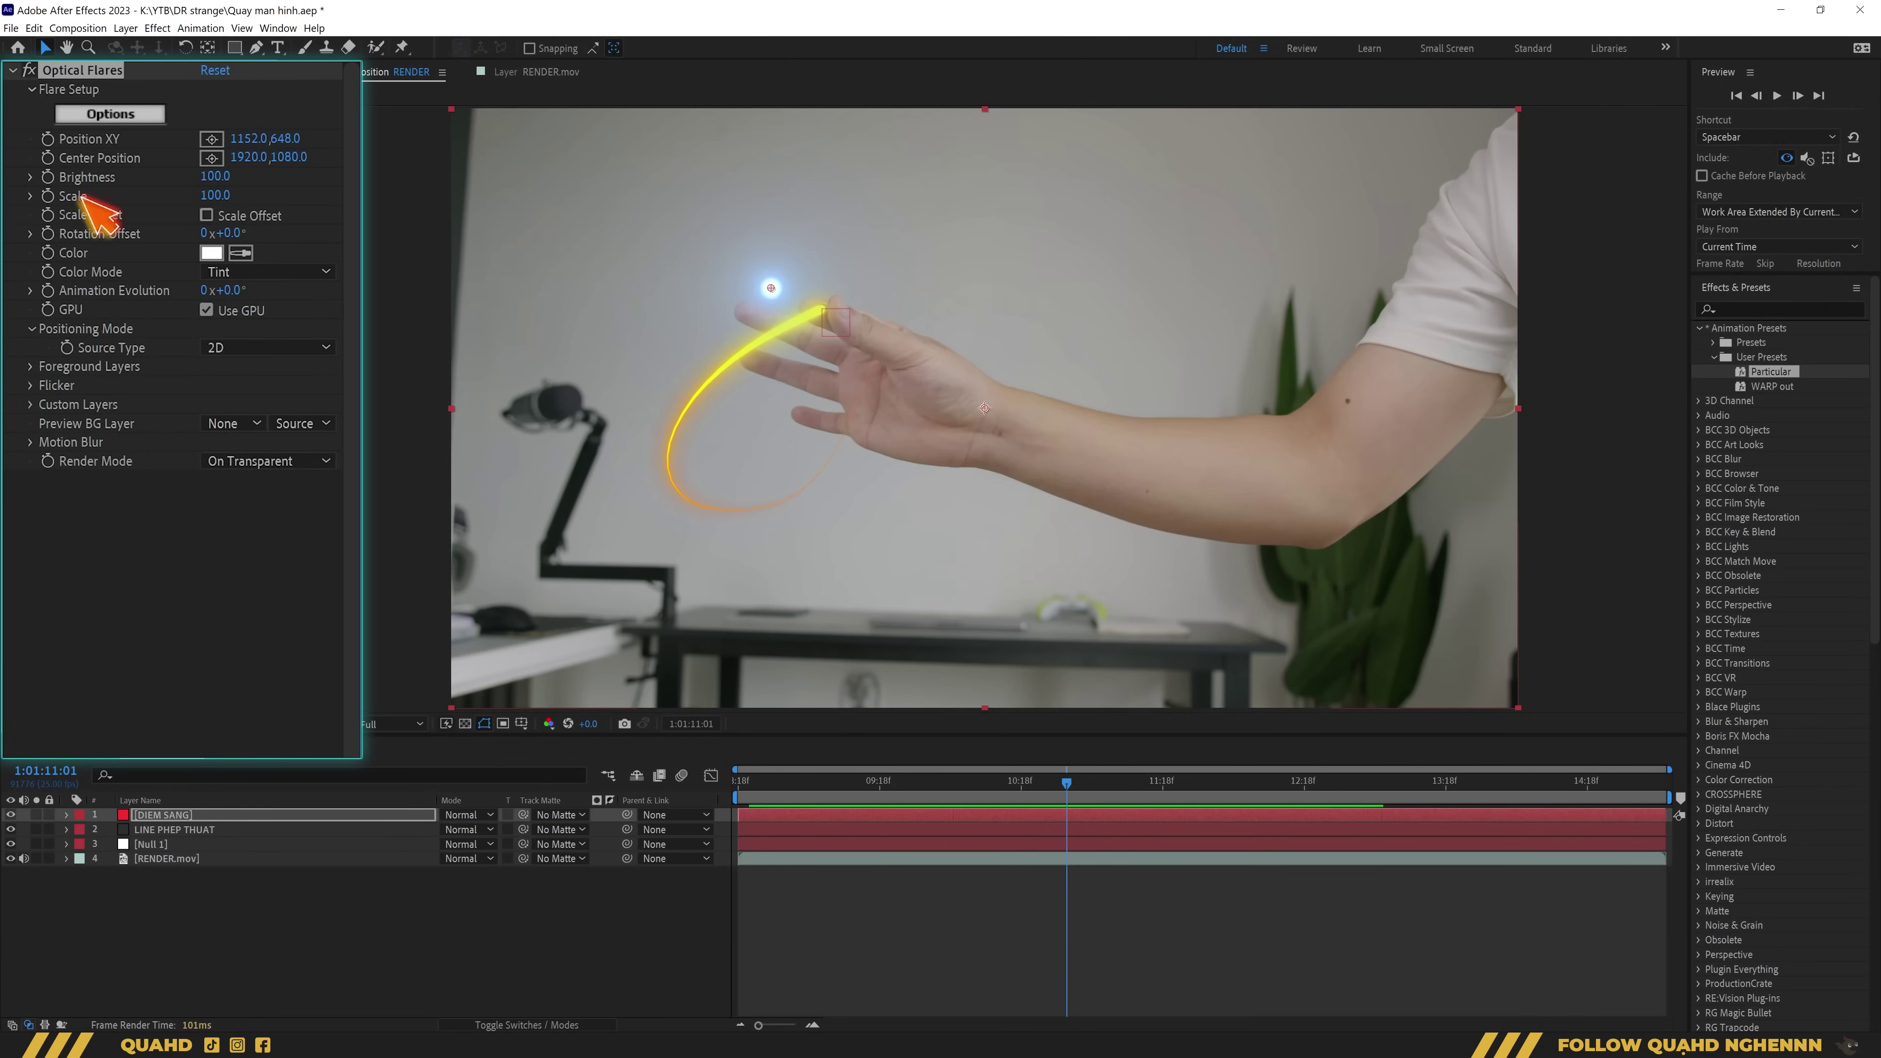
left_click_drag(208, 176, 211, 175)
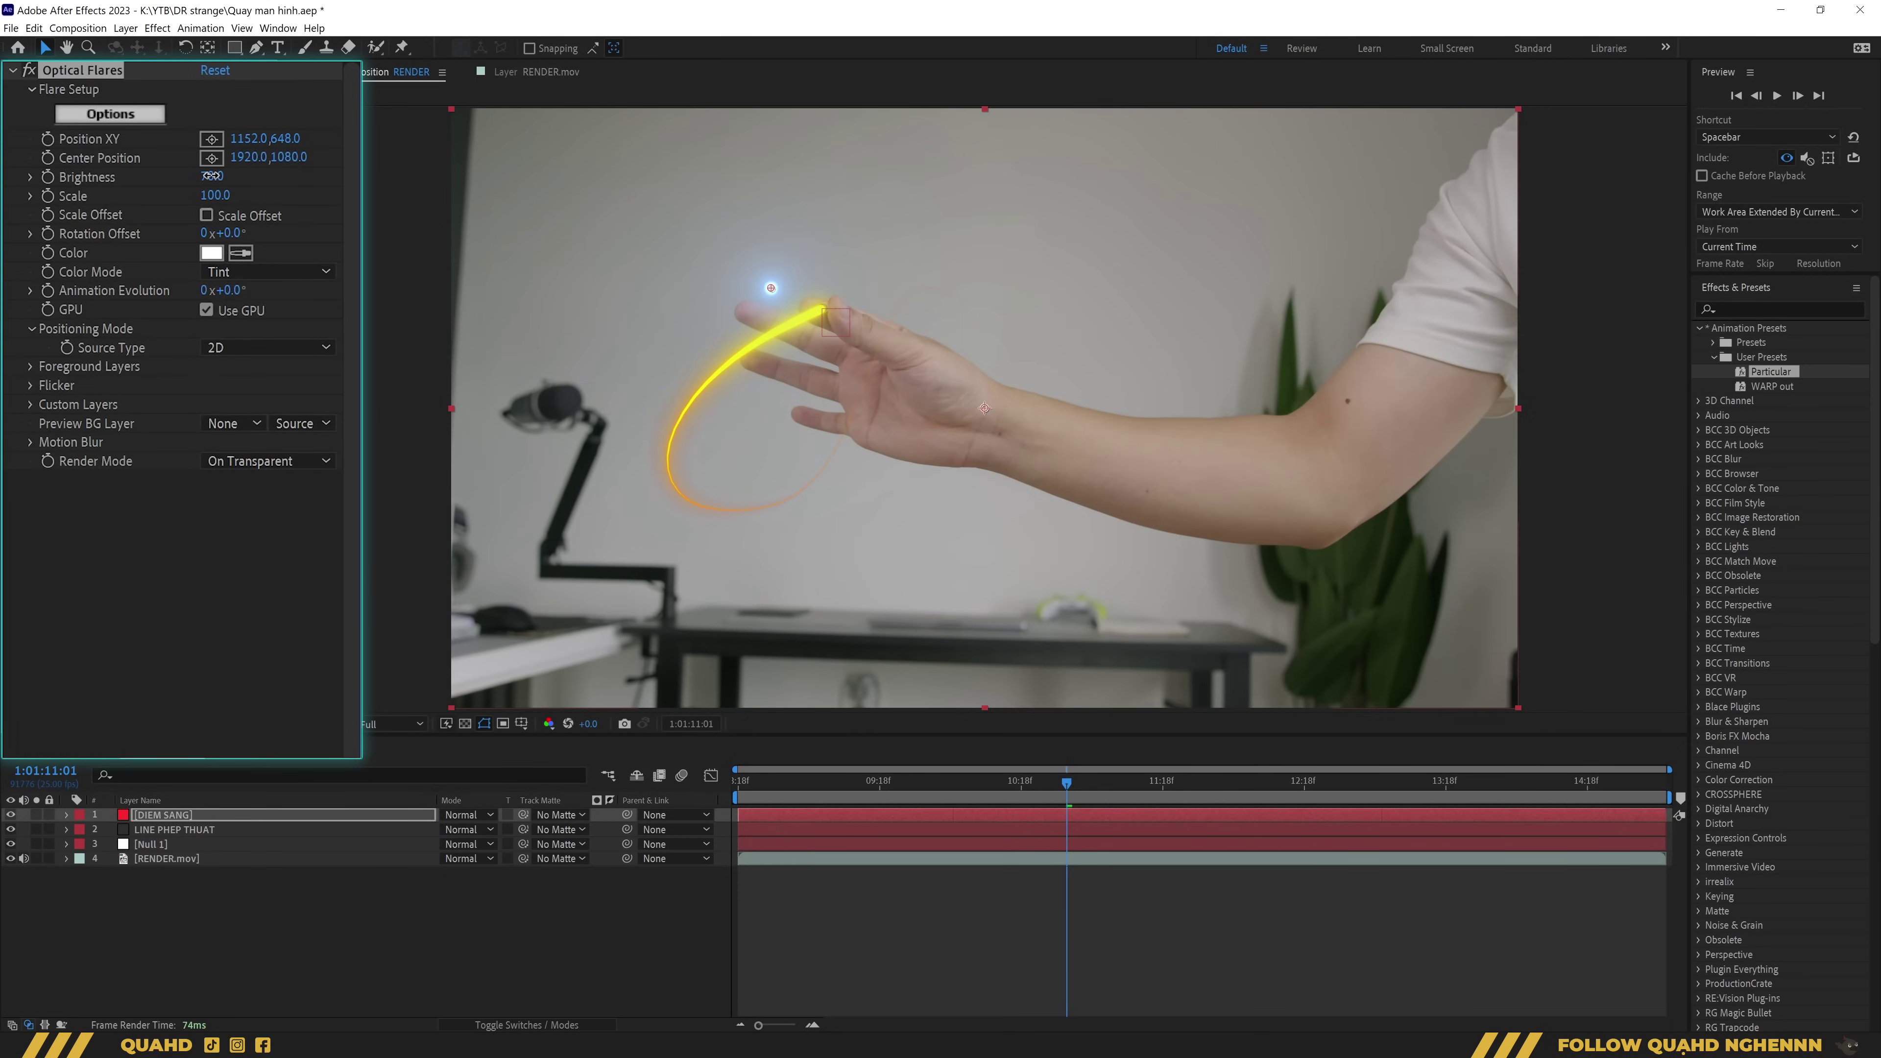
Sample yellow from the light trail for the flare colour and warm the hue to golden yellow (F3D345)
left_click(240, 253)
left_click(819, 306)
left_click(211, 253)
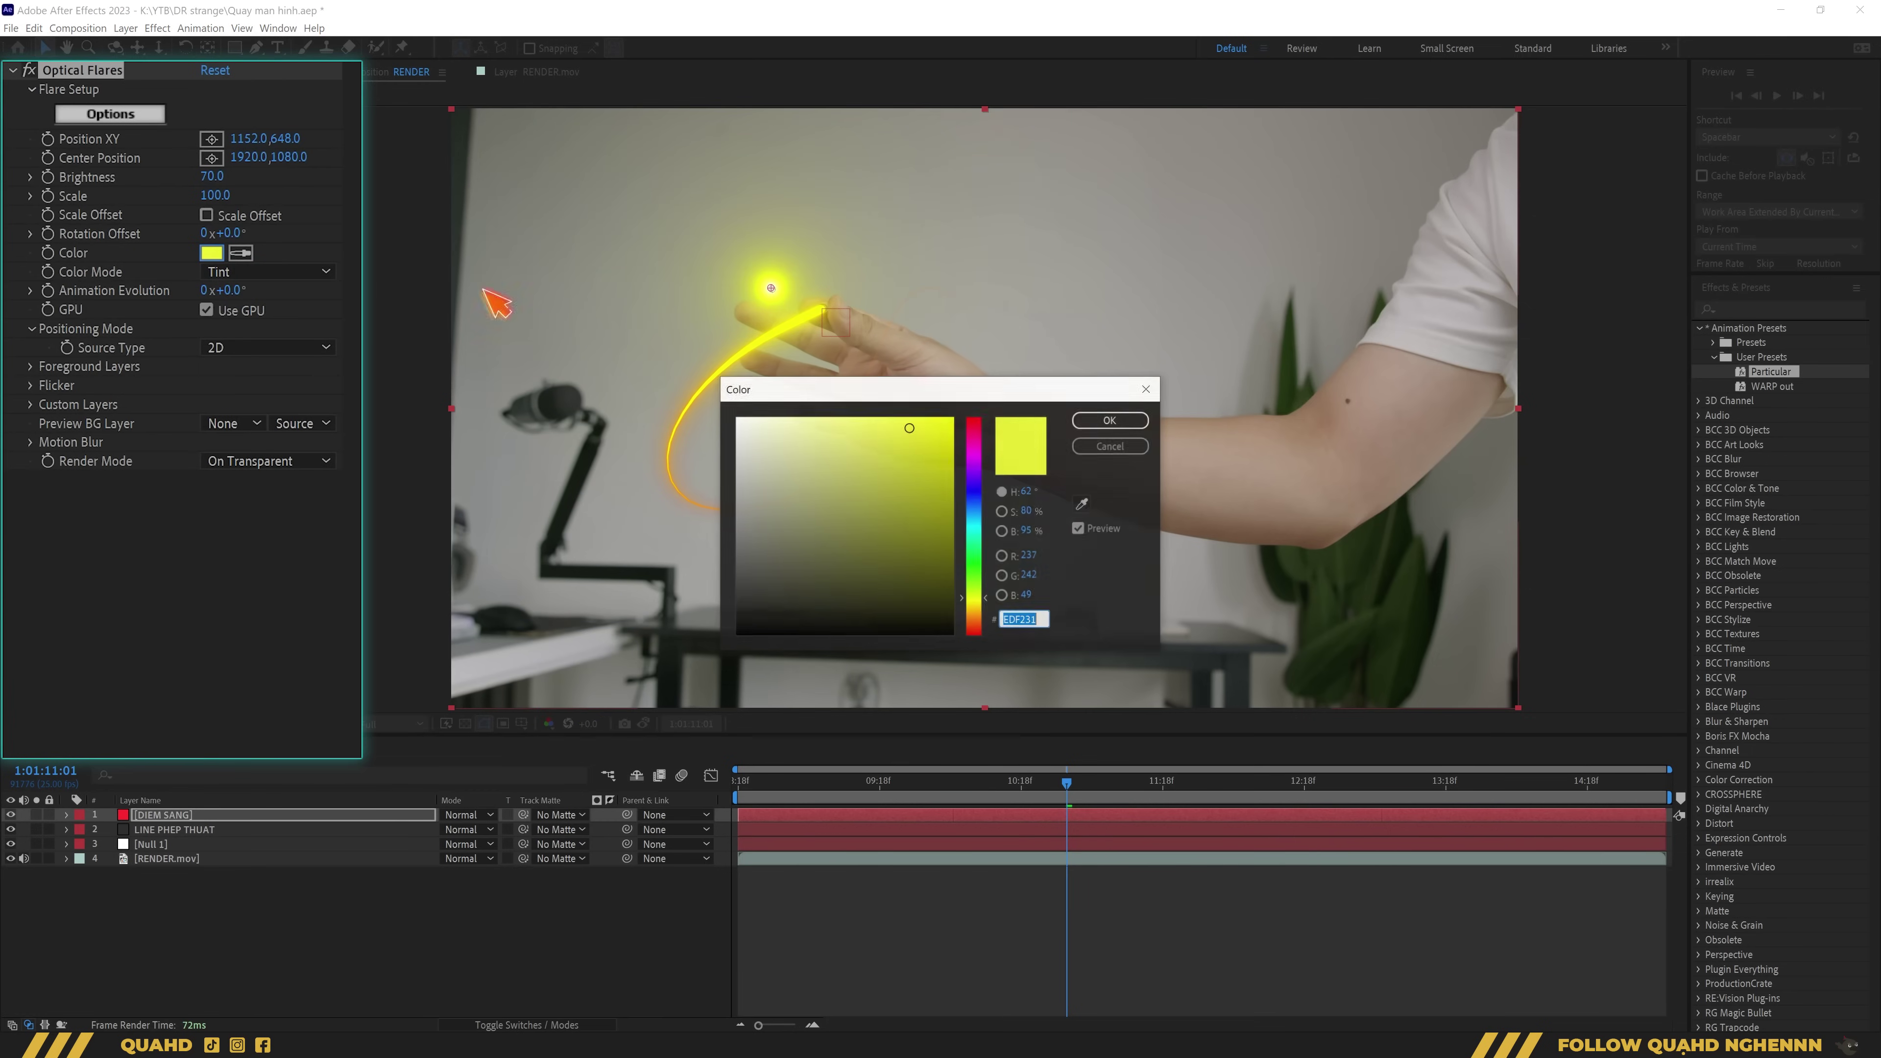
left_click(973, 601)
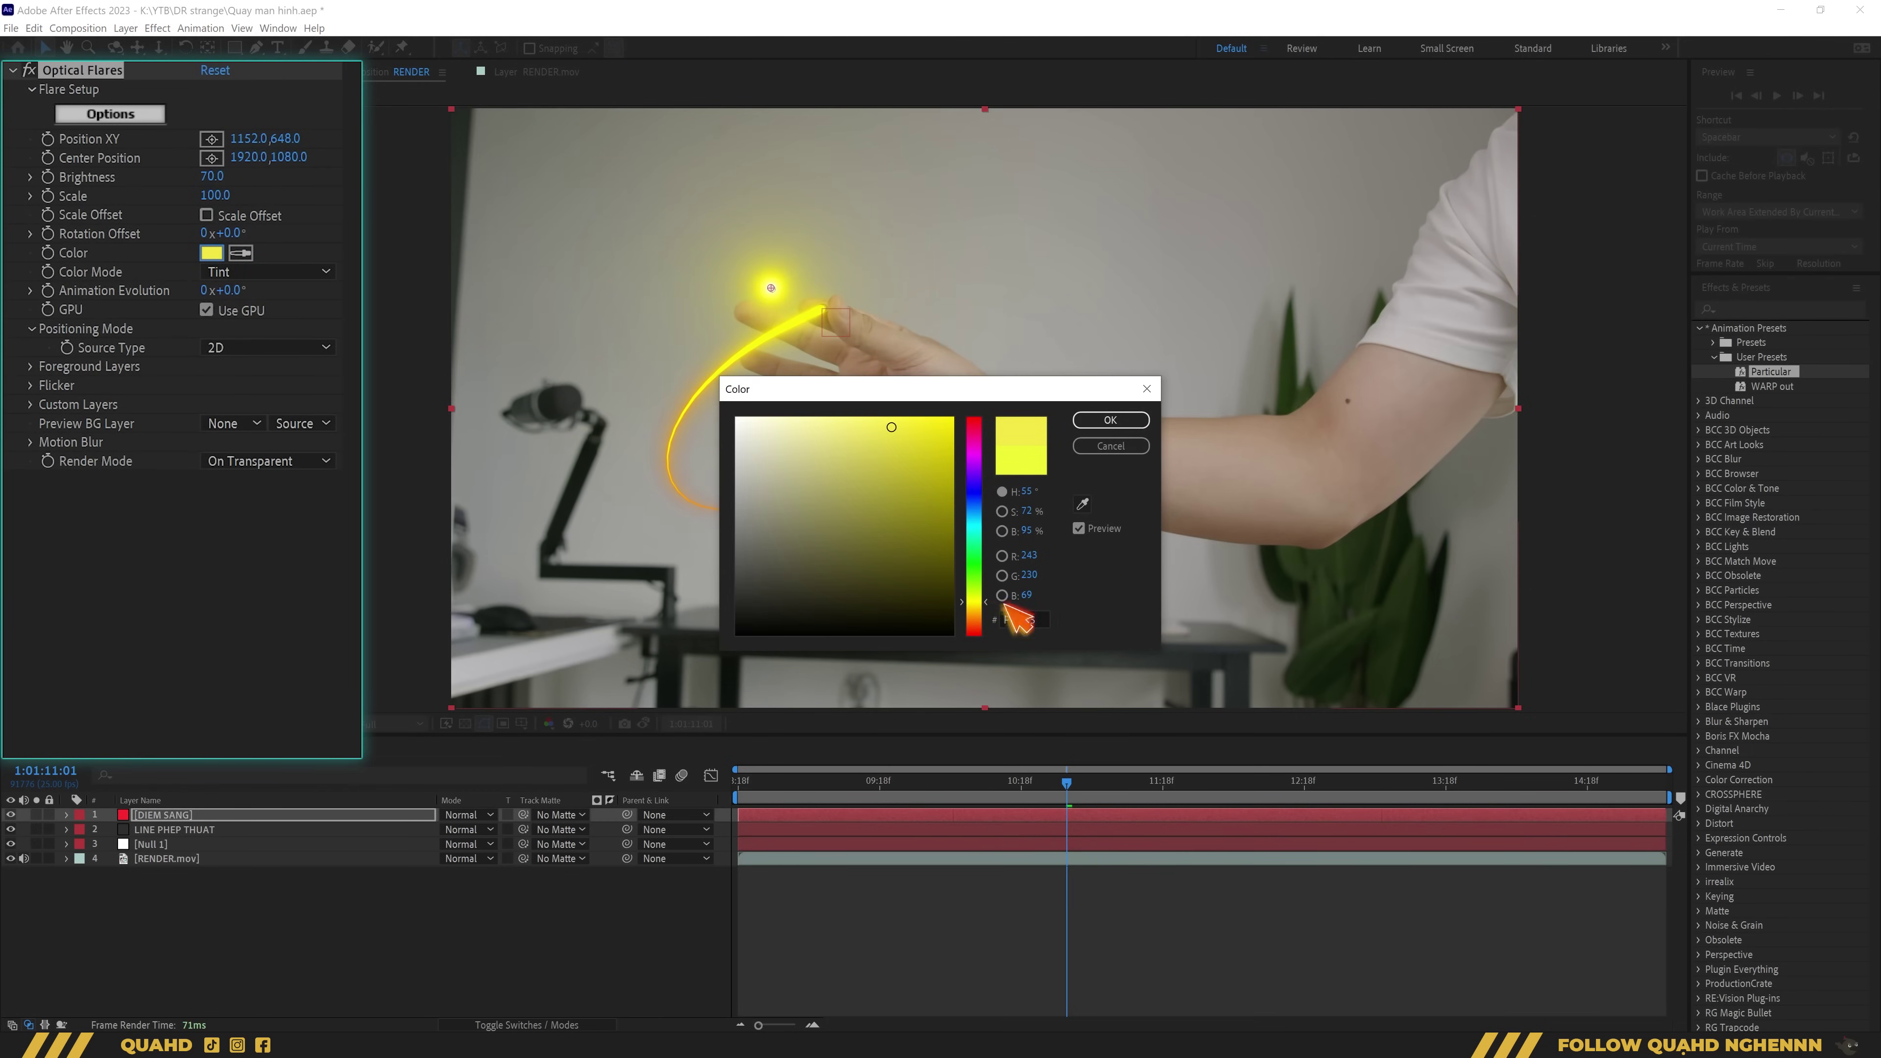
left_click(982, 608)
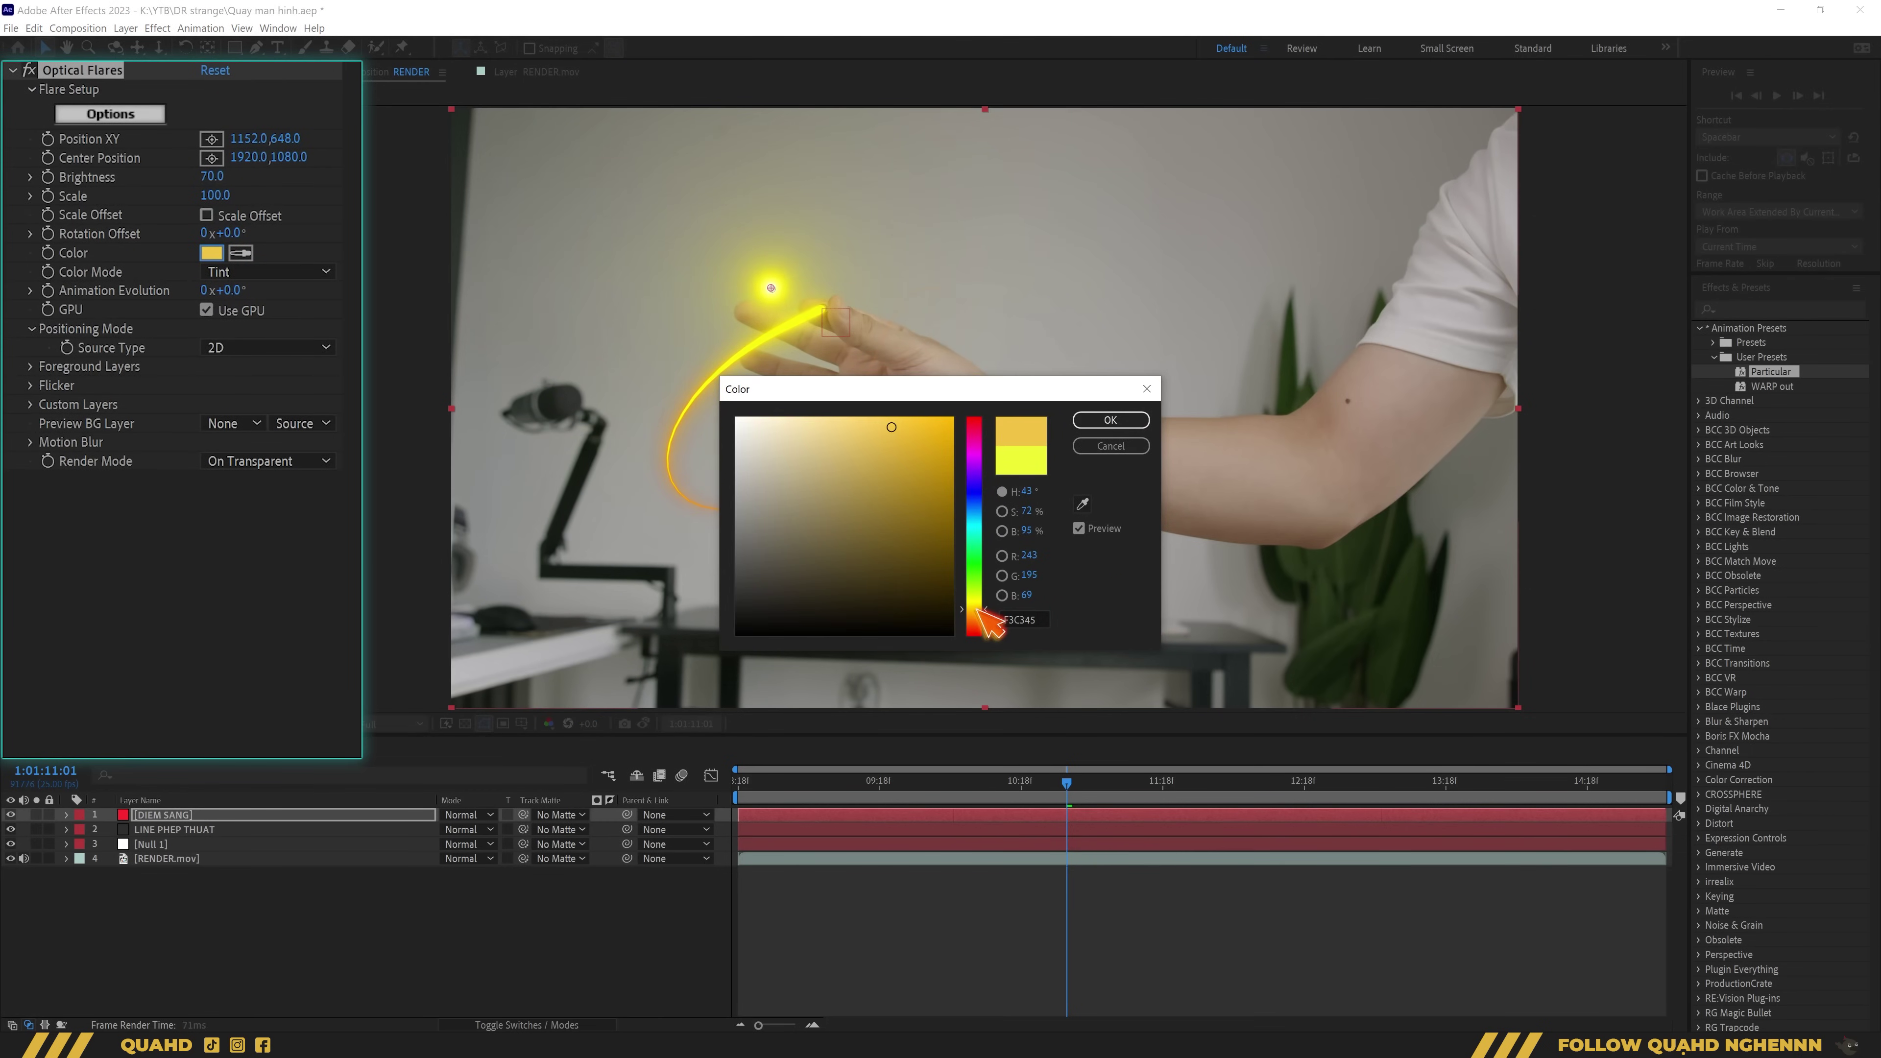
left_click(1110, 419)
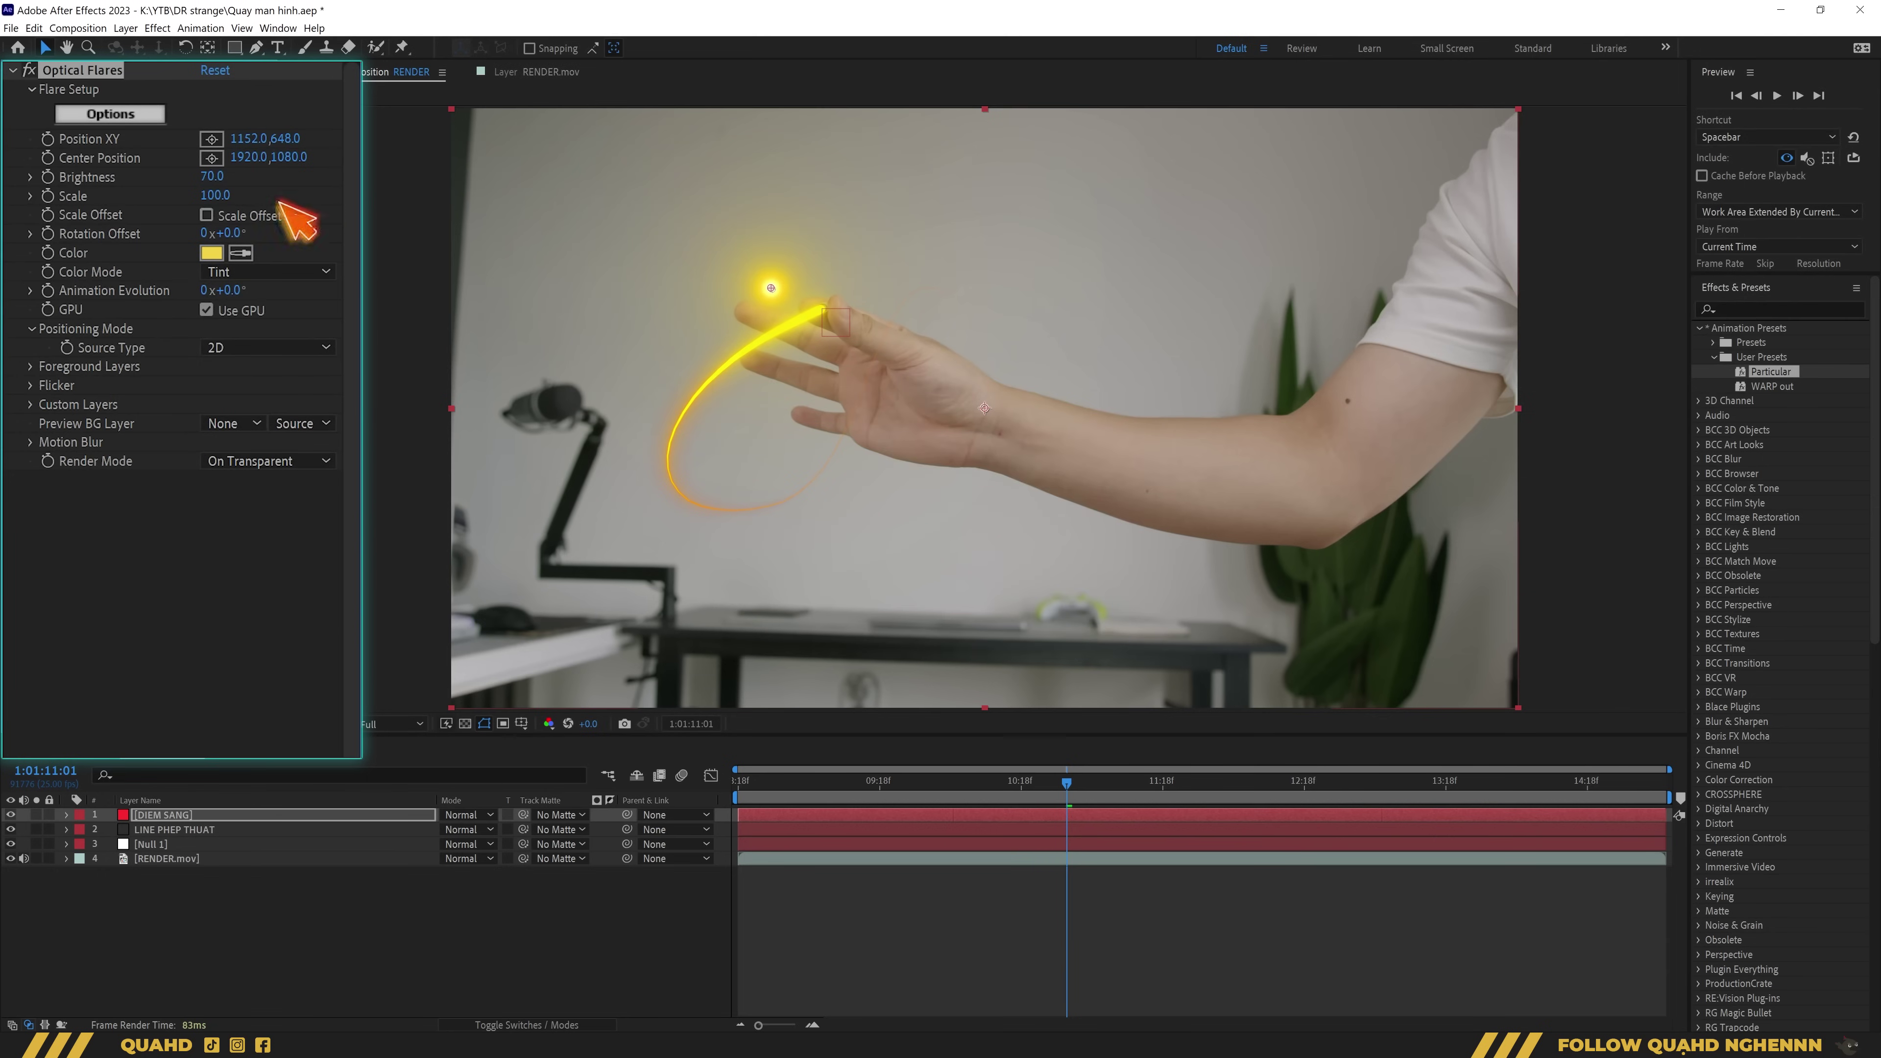
Set the flare's Scale to 50
left_click(213, 194)
type("50")
key("Return")
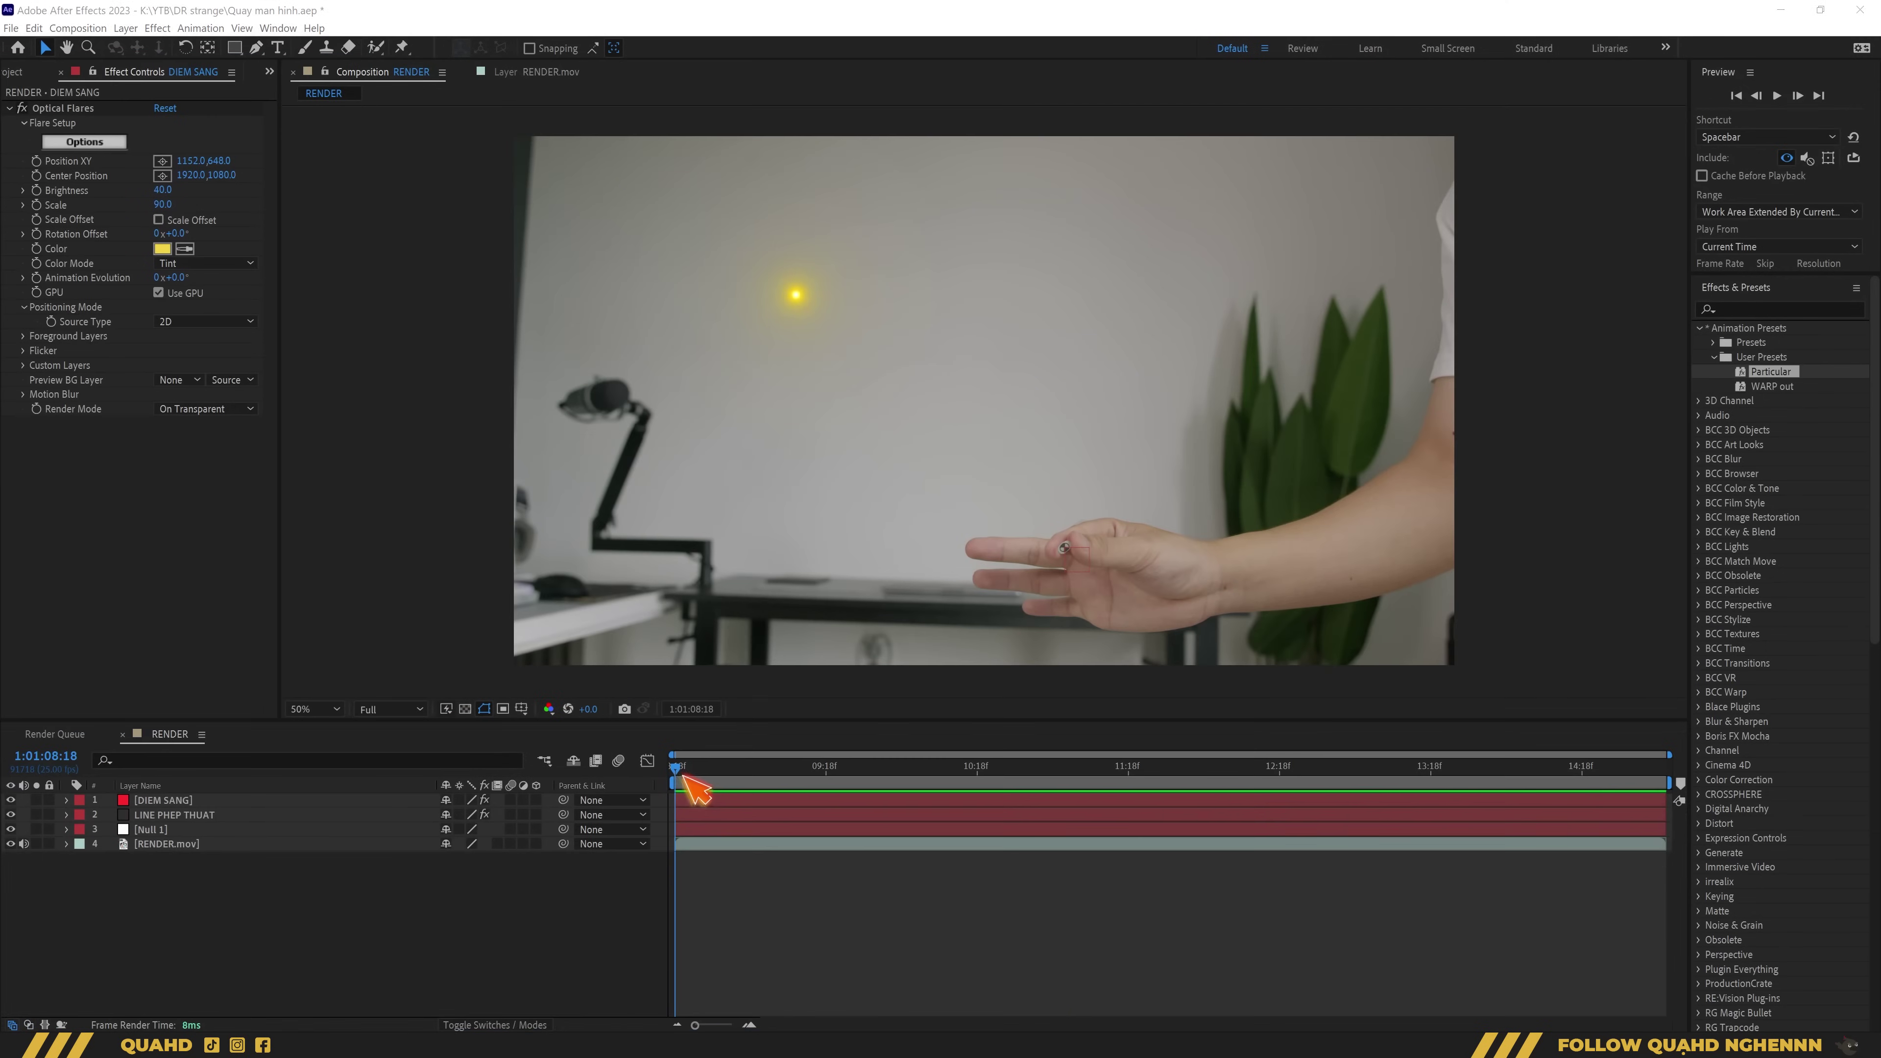
key("space")
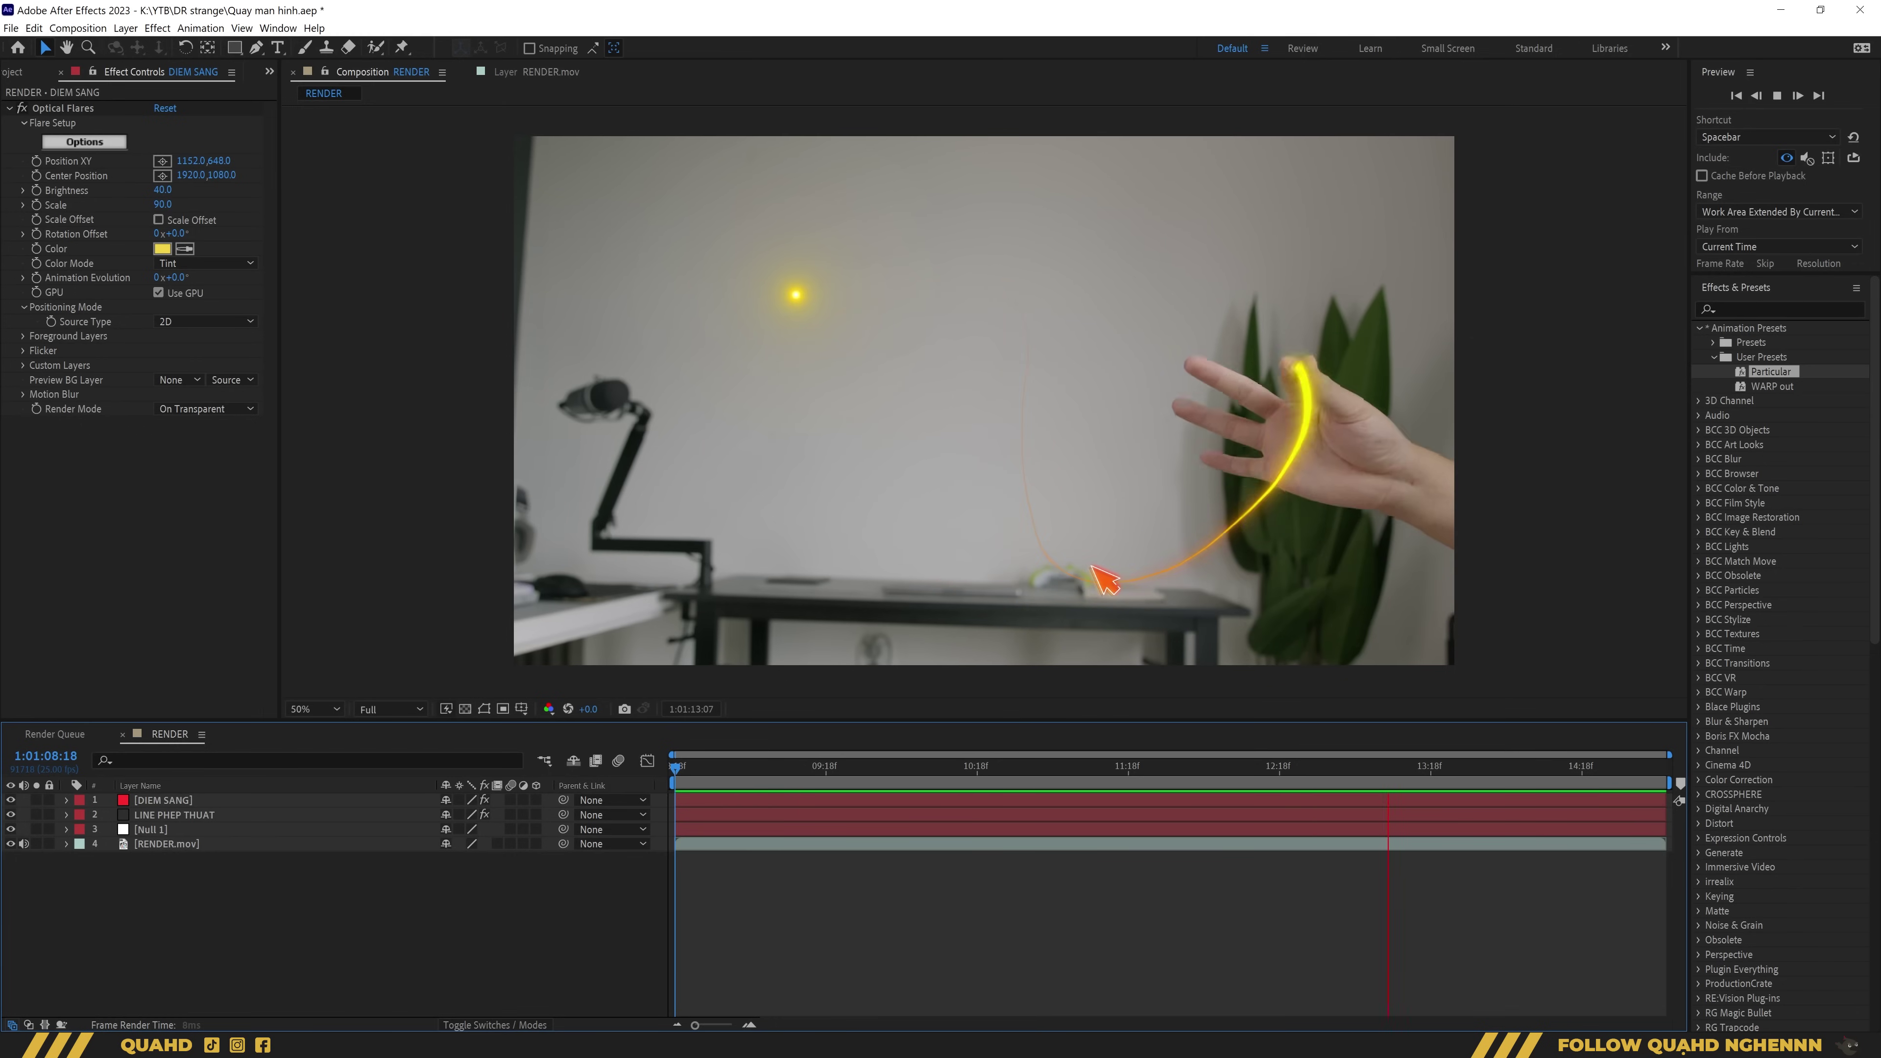
mouse_move(840, 765)
left_mouse_down()
mouse_move(888, 771)
mouse_move(852, 771)
left_mouse_up()
left_click(214, 802)
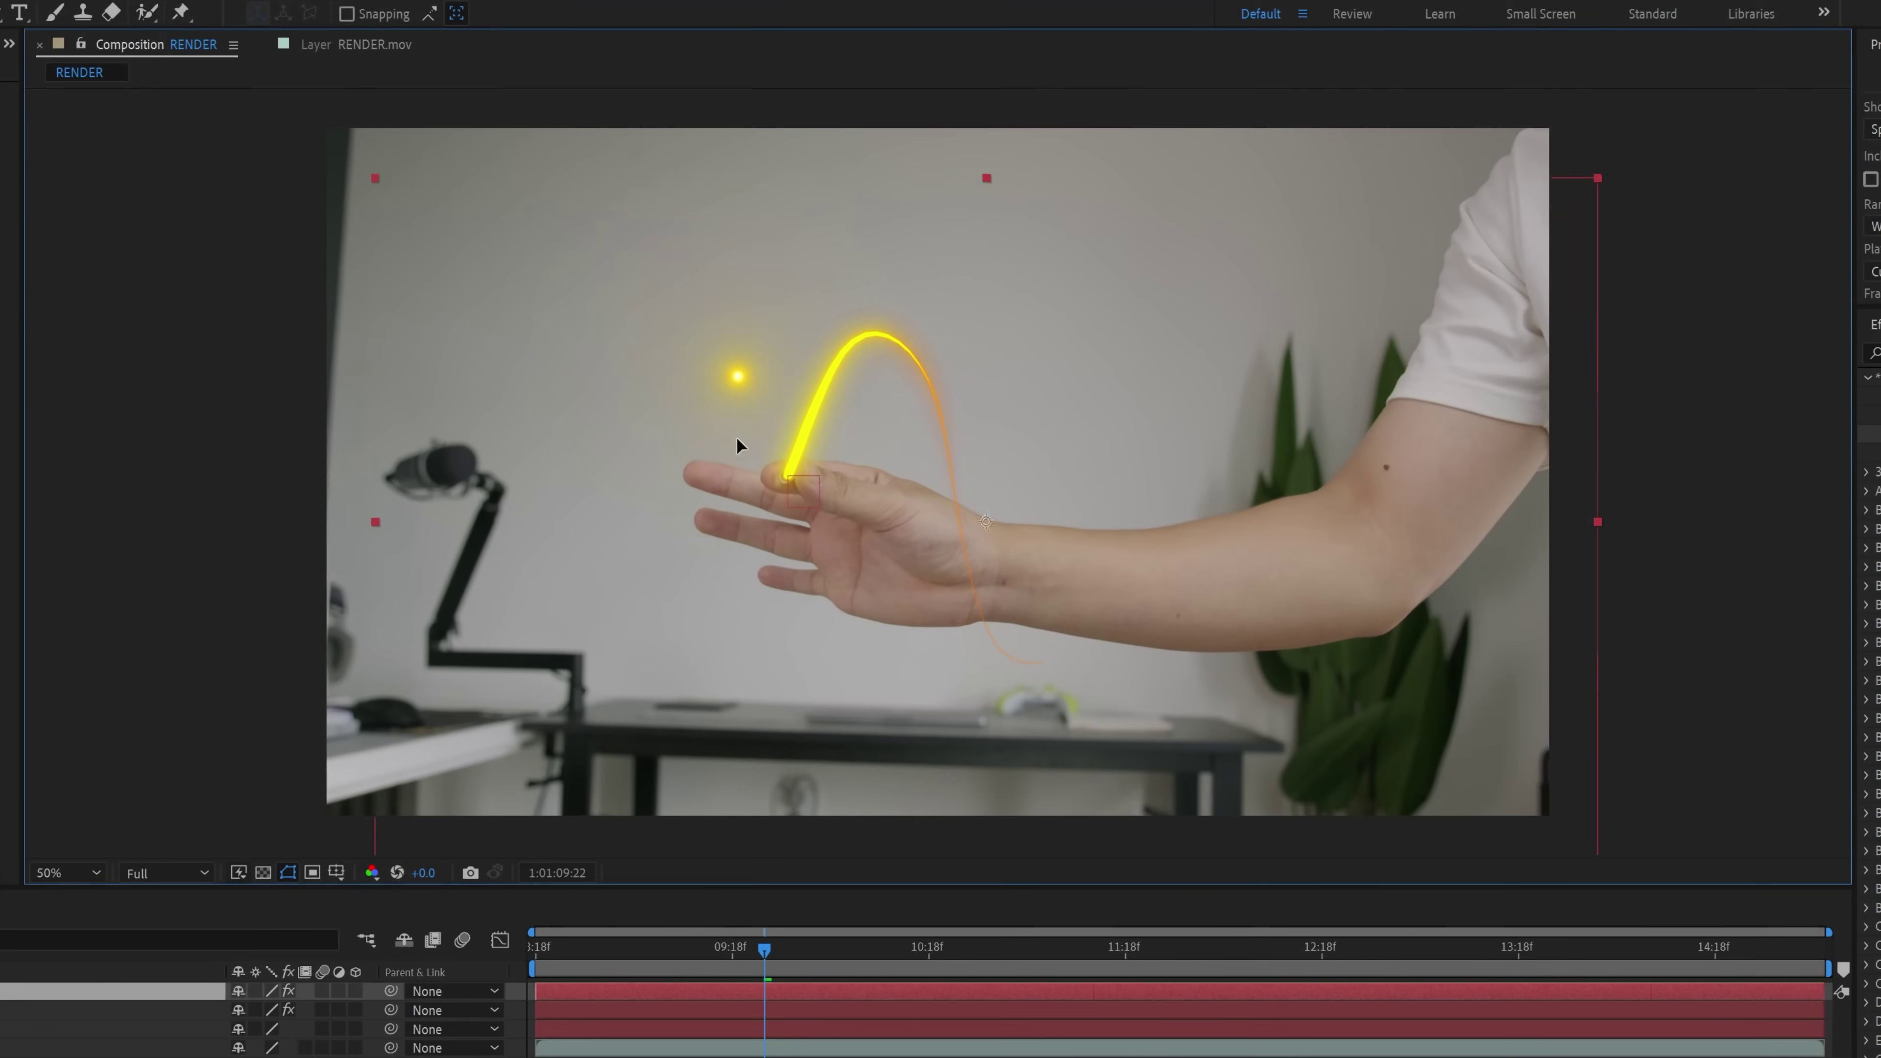
left_click_drag(736, 439, 774, 517)
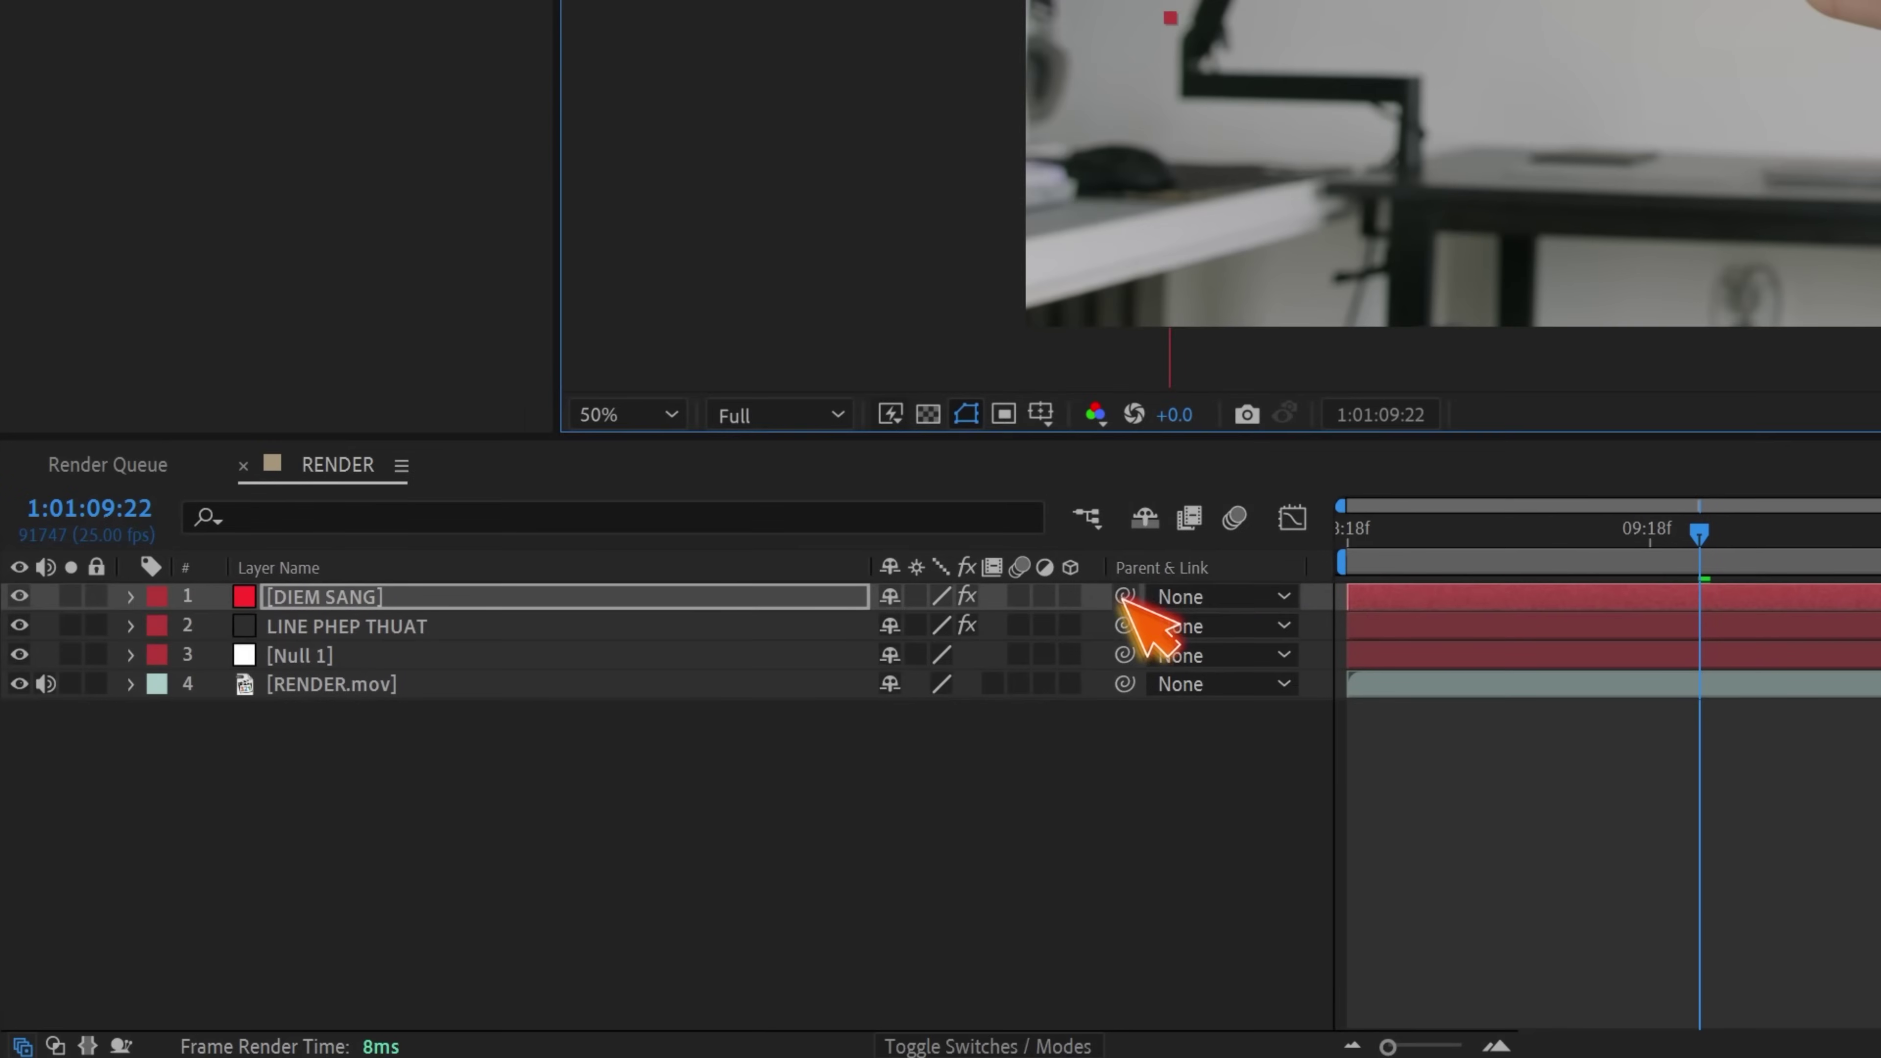
left_click_drag(1124, 596, 381, 651)
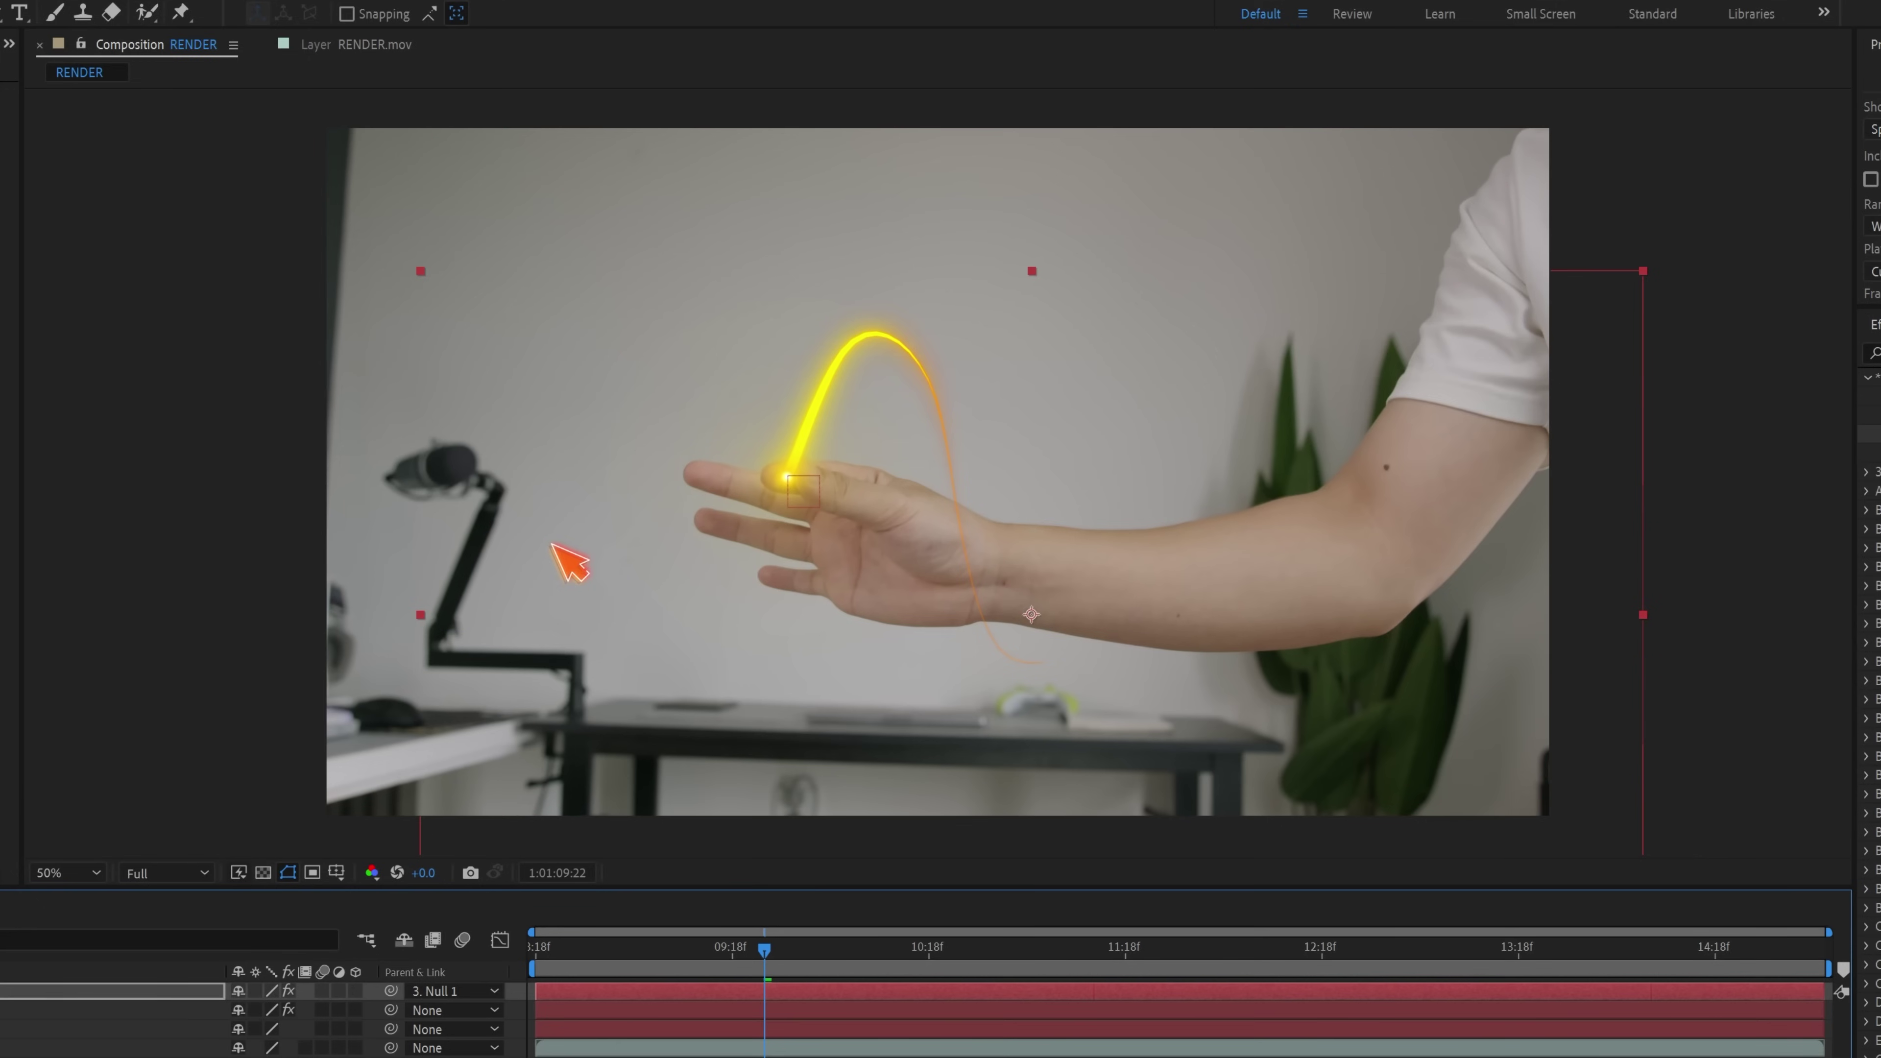
left_click(527, 961)
key("space")
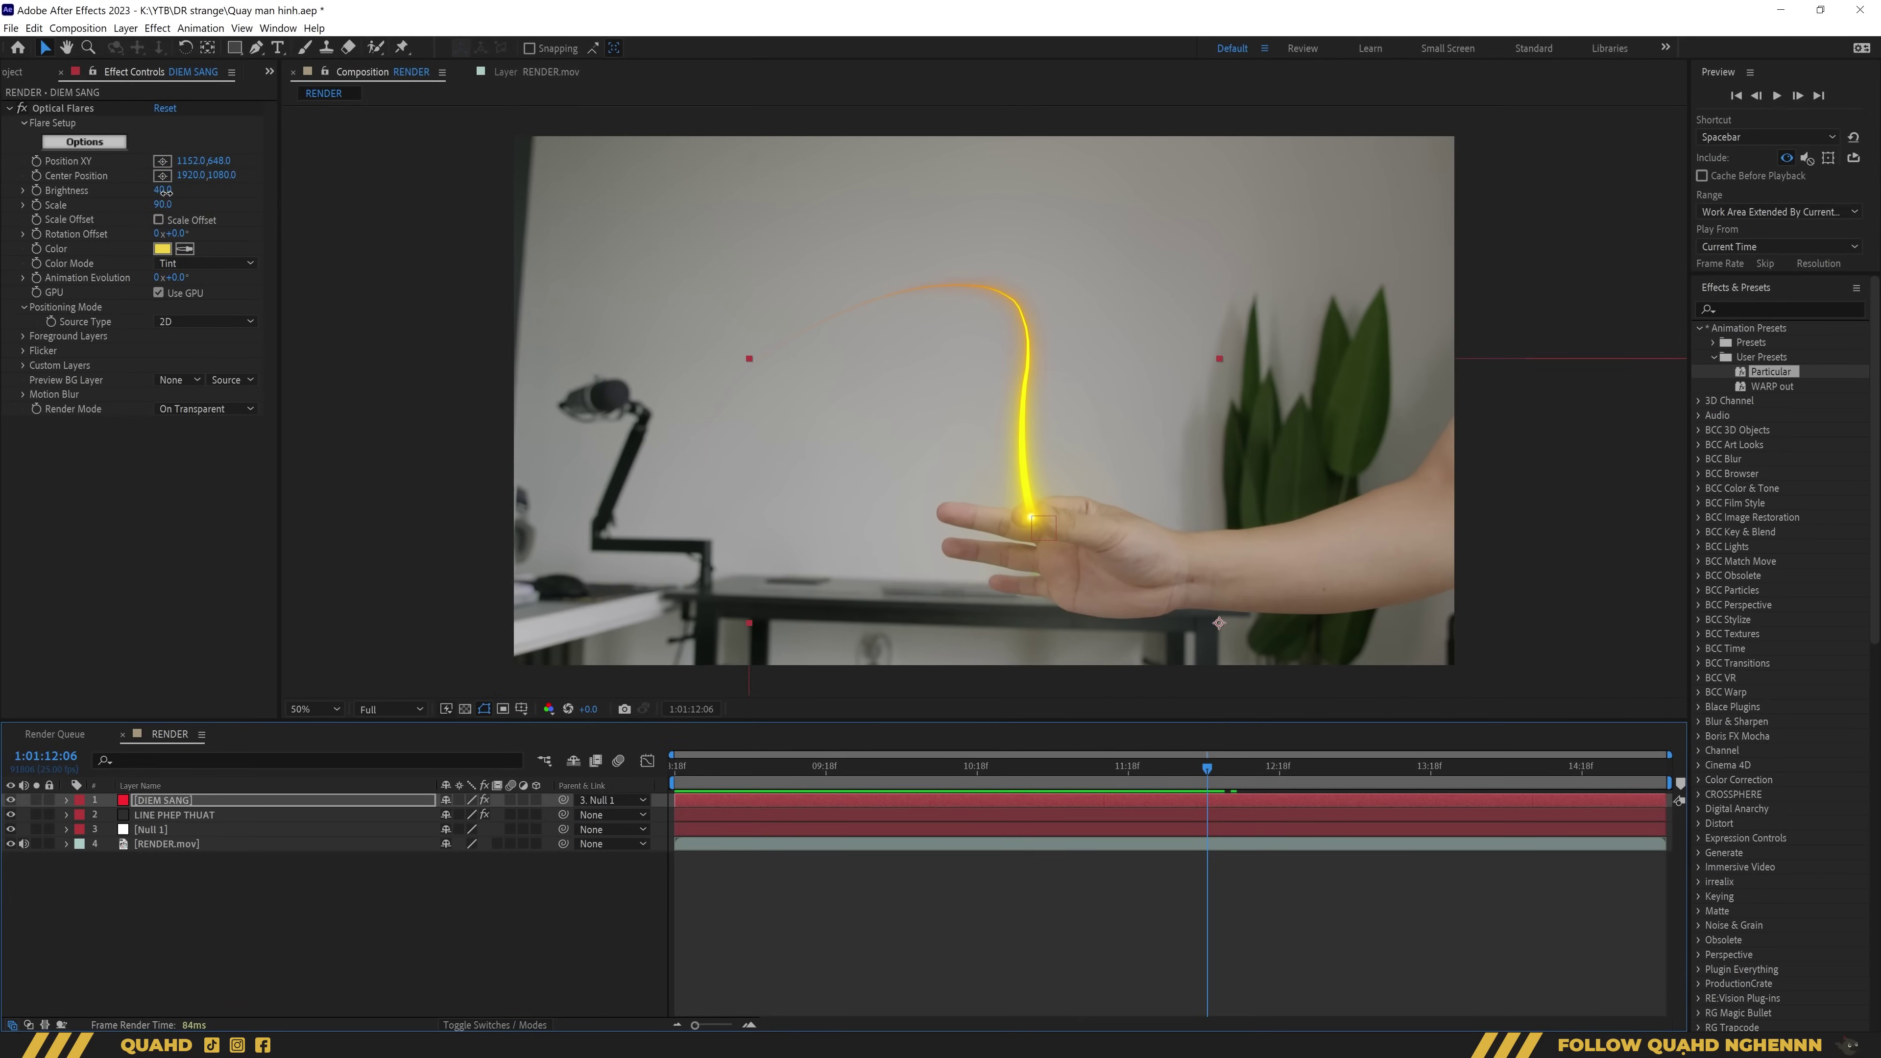
left_click_drag(165, 191, 191, 208)
left_click(670, 769)
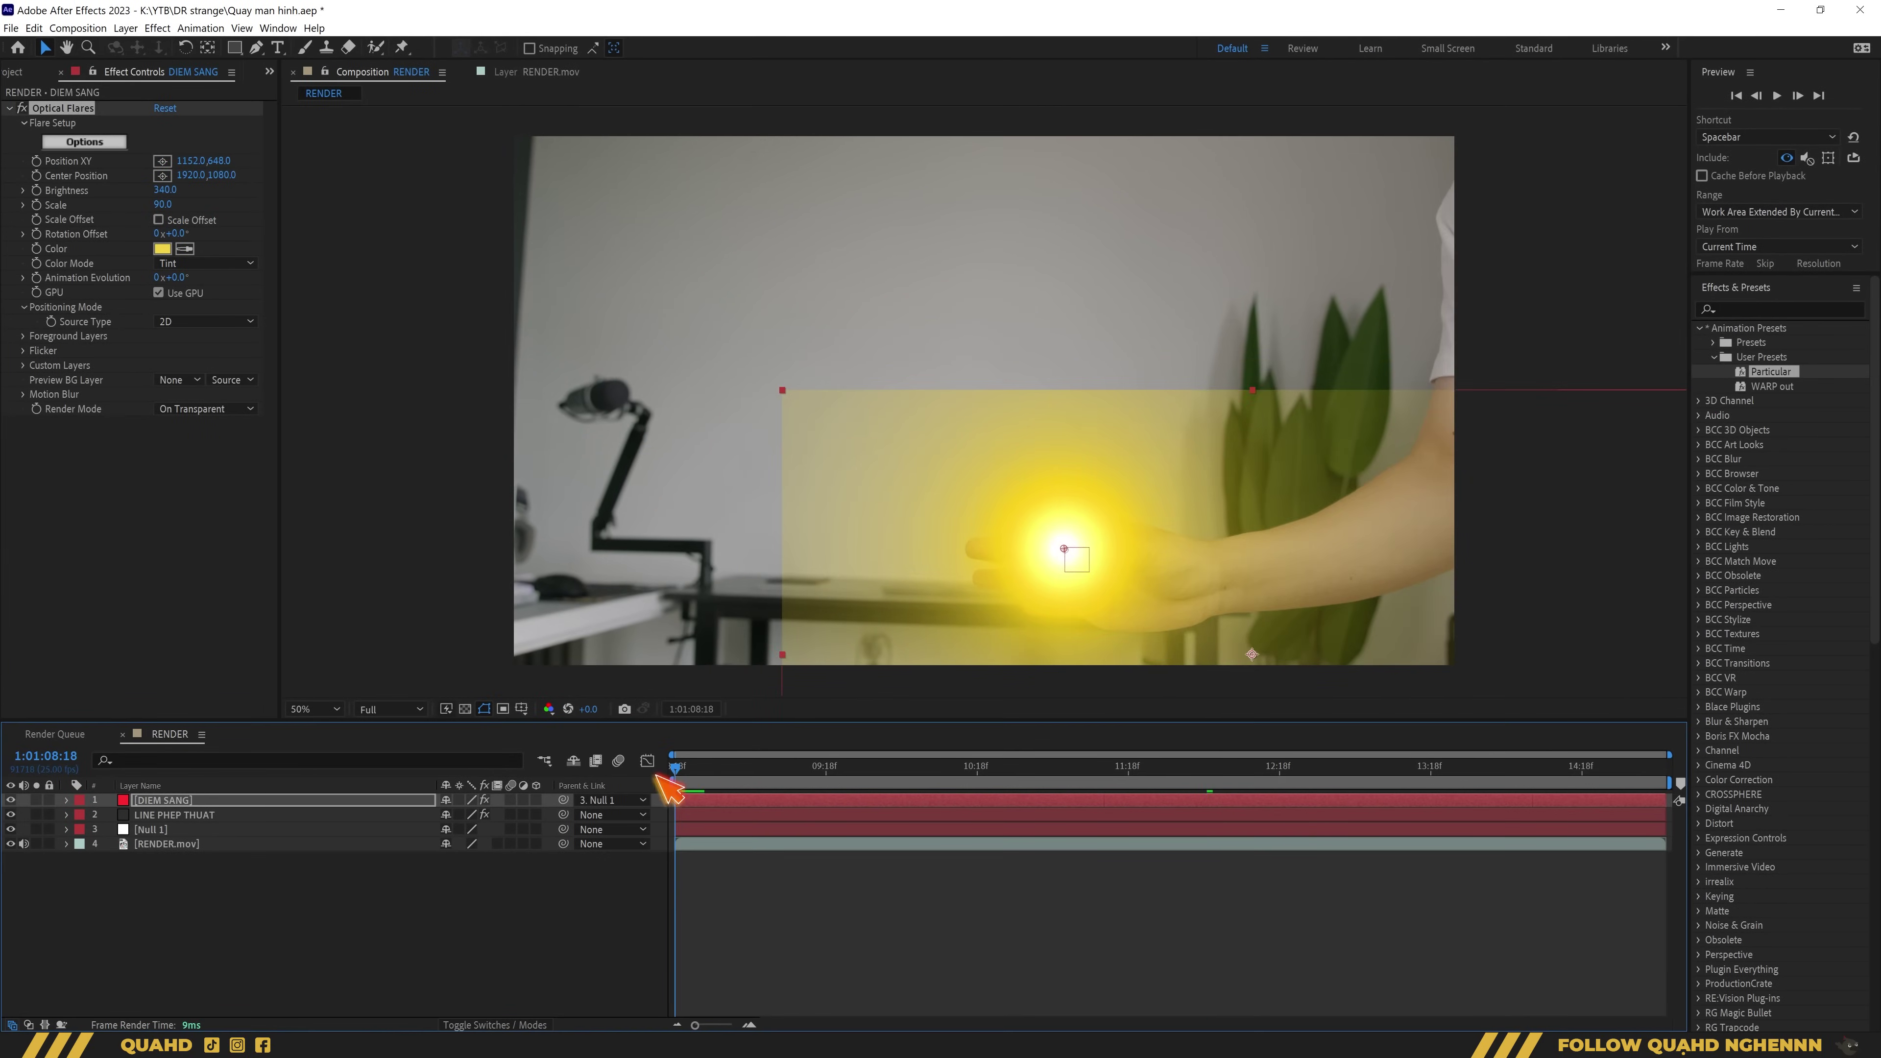
key("space")
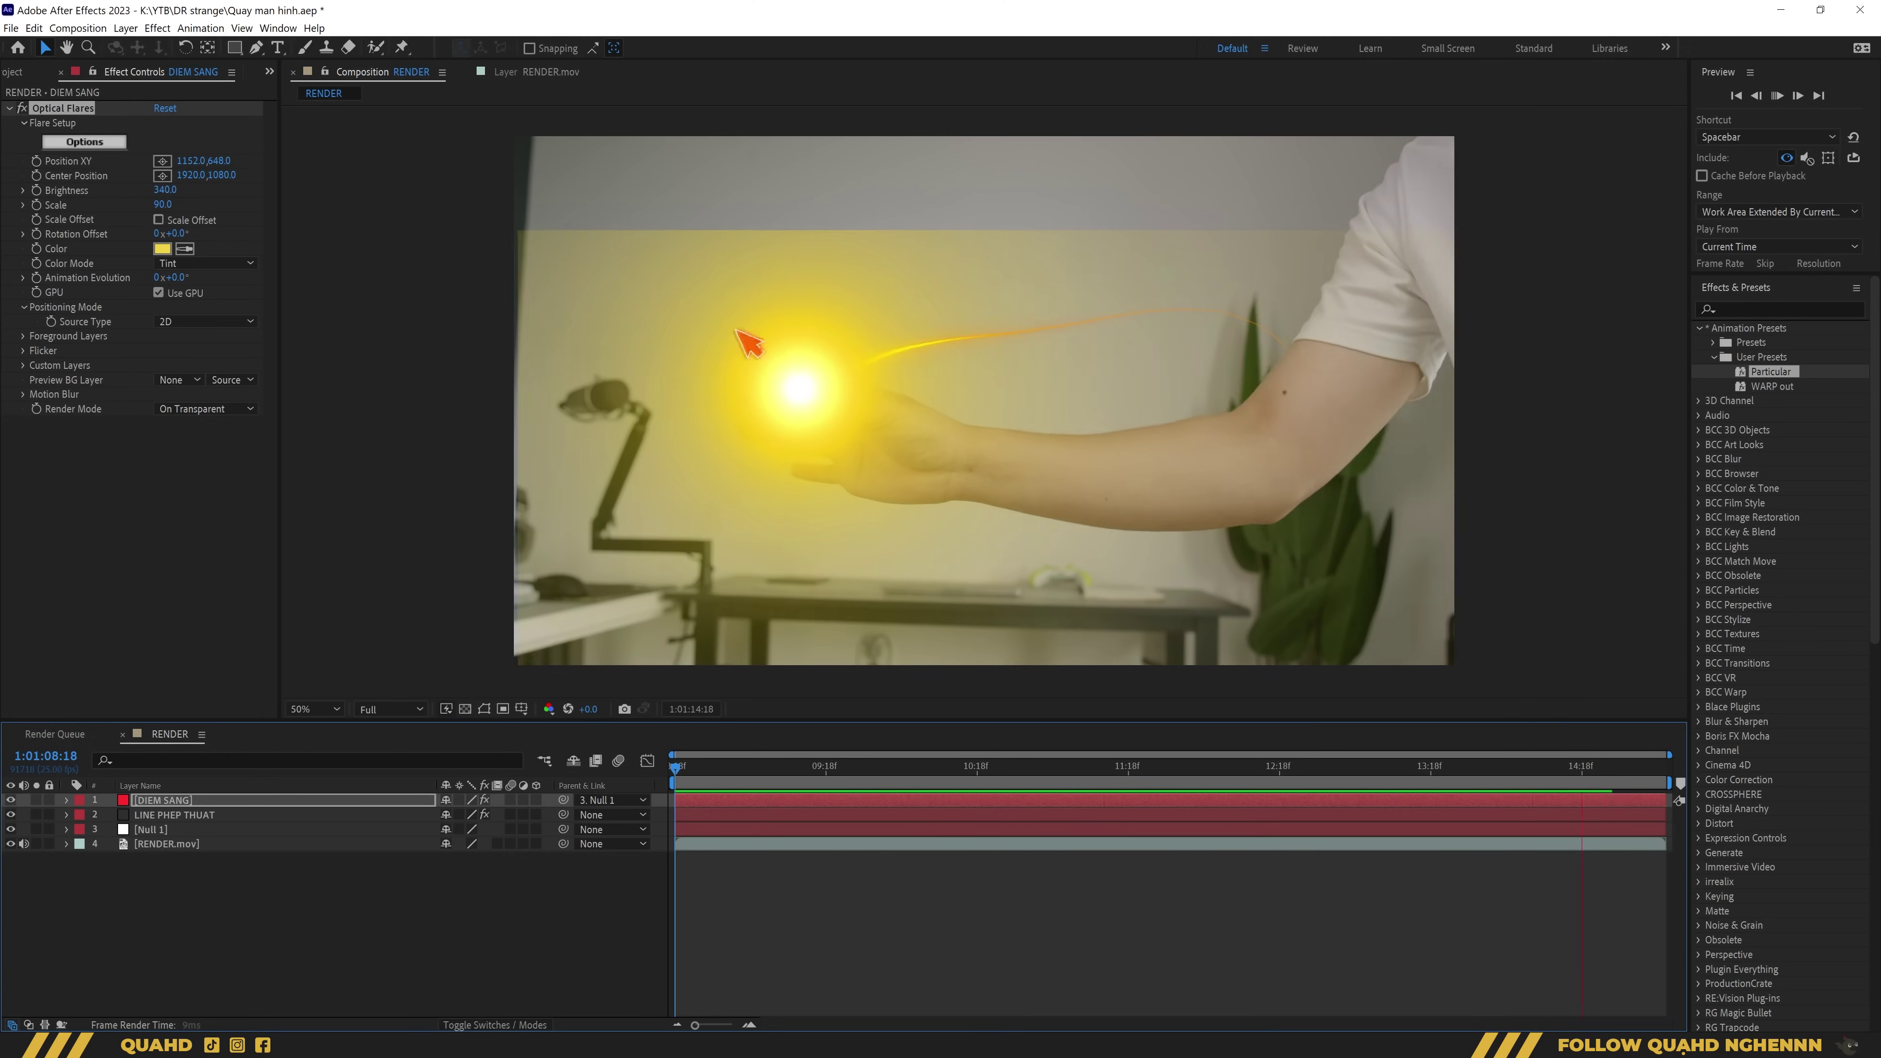
left_click(740, 770)
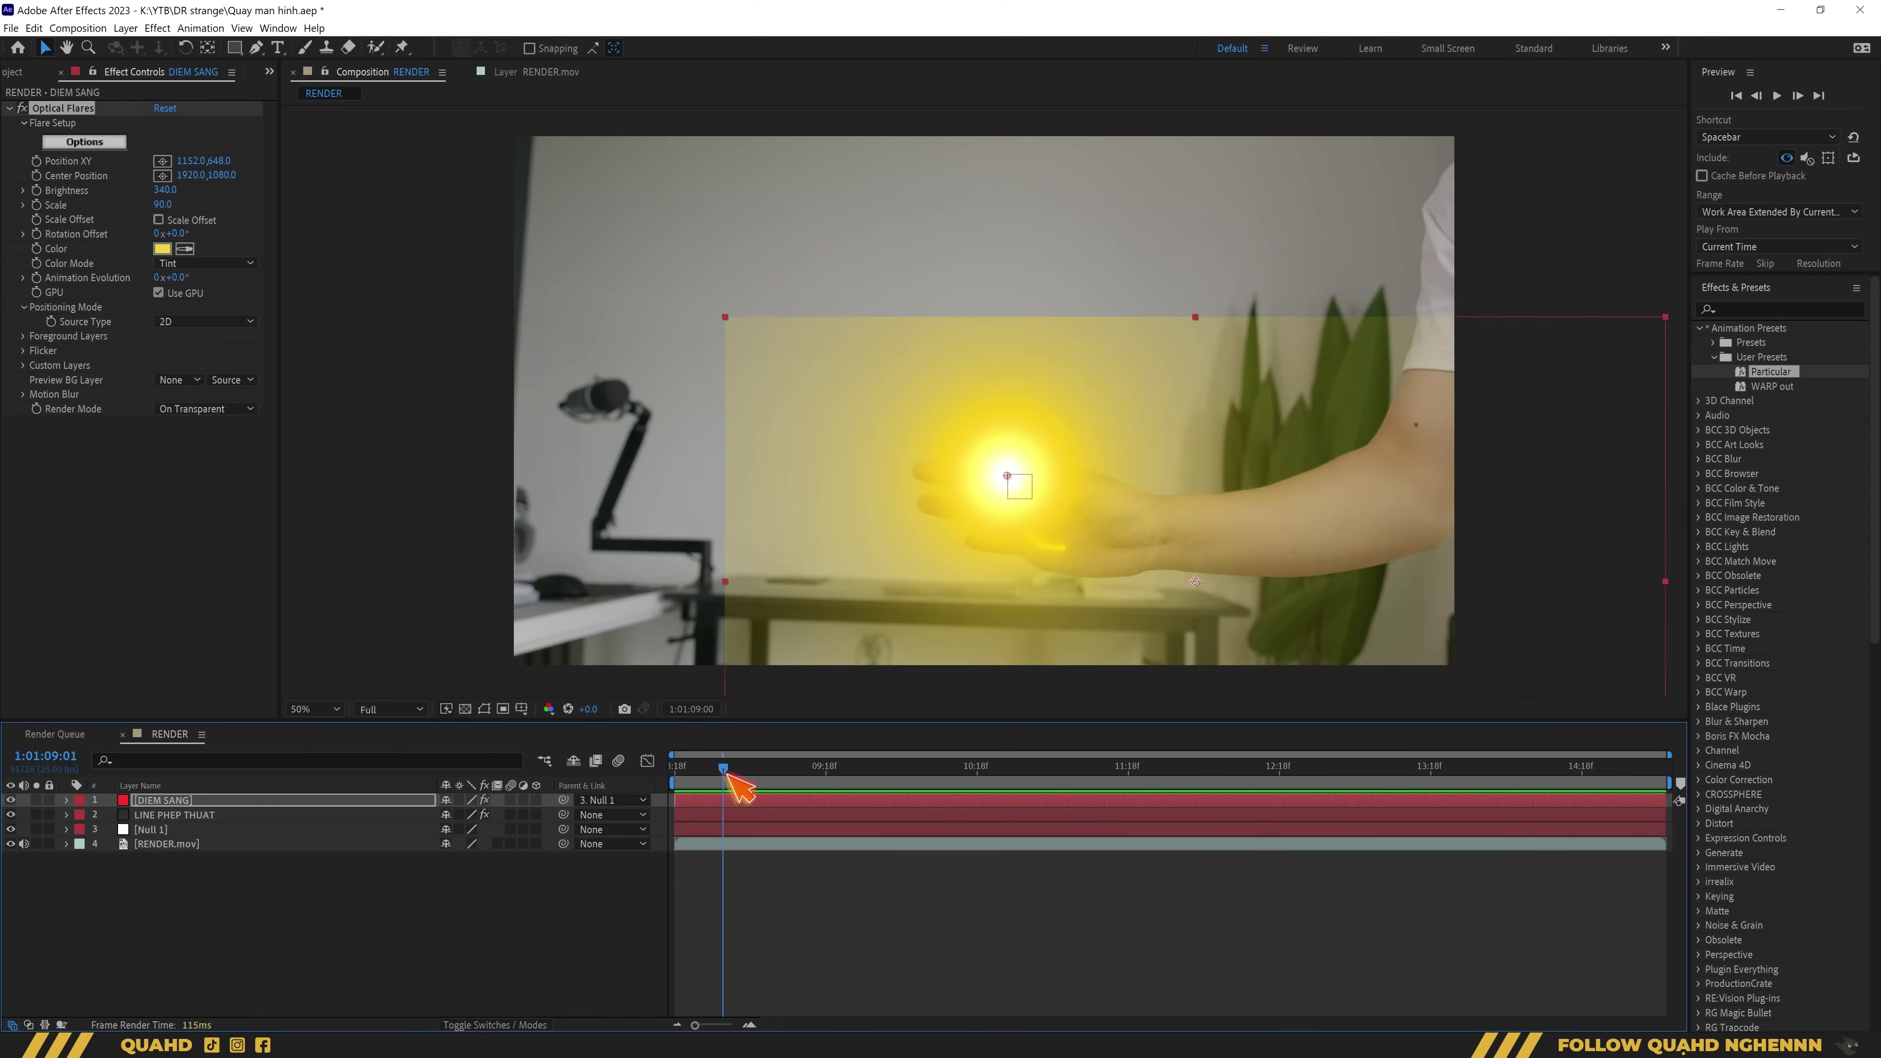
left_click(880, 771)
key("space")
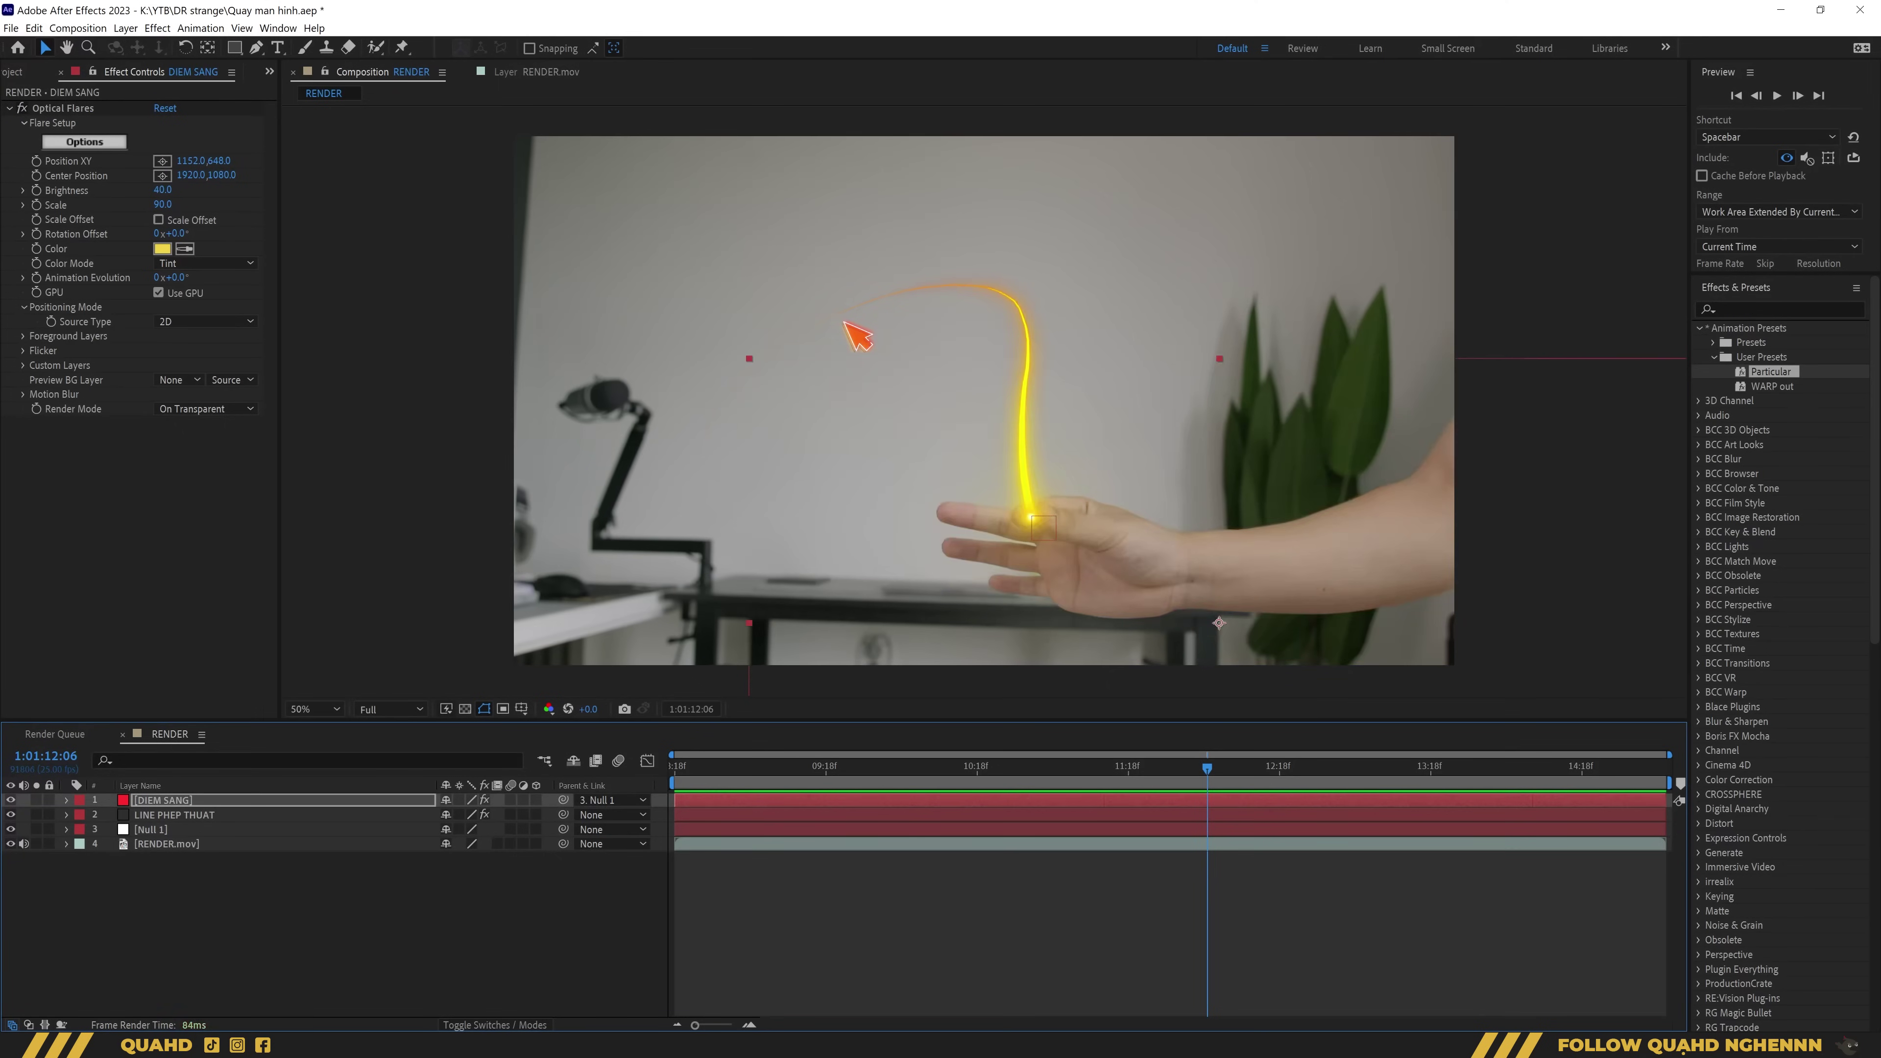
key("ctrl+z")
left_click(677, 766)
key("space")
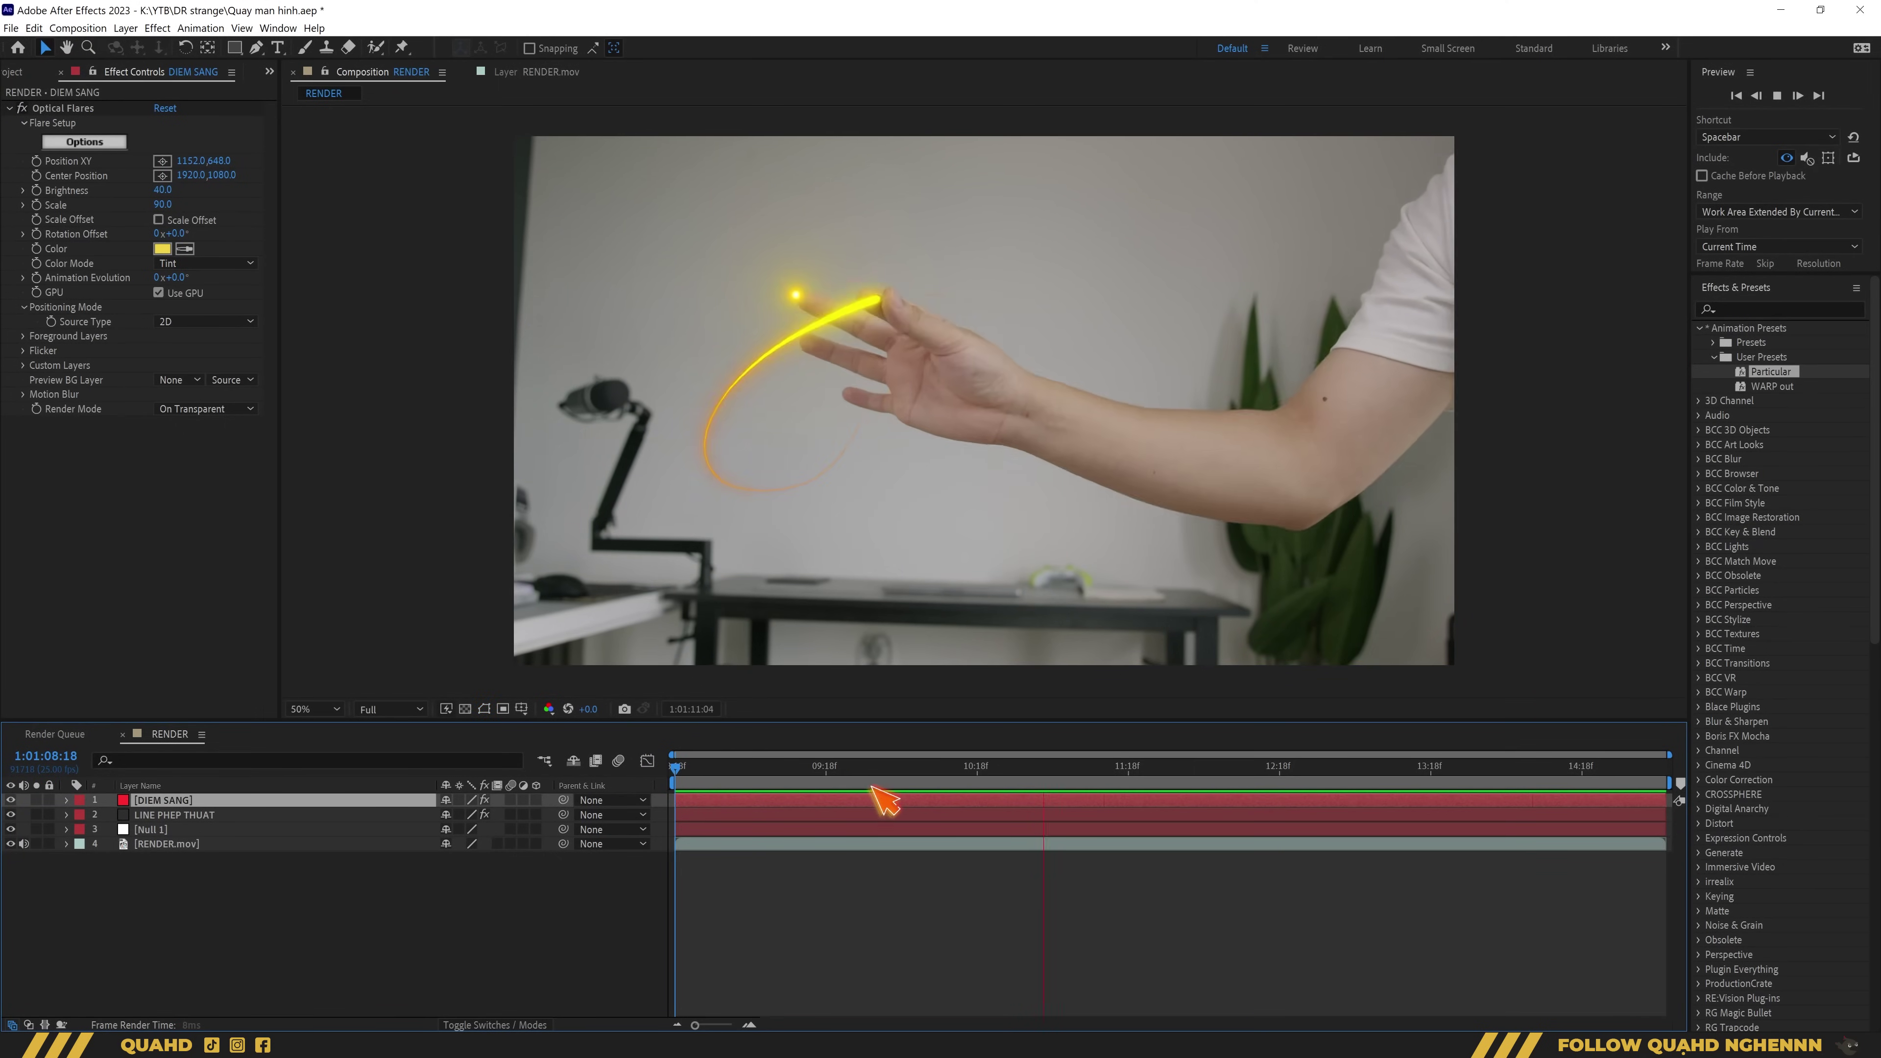
left_click_drag(917, 776, 960, 783)
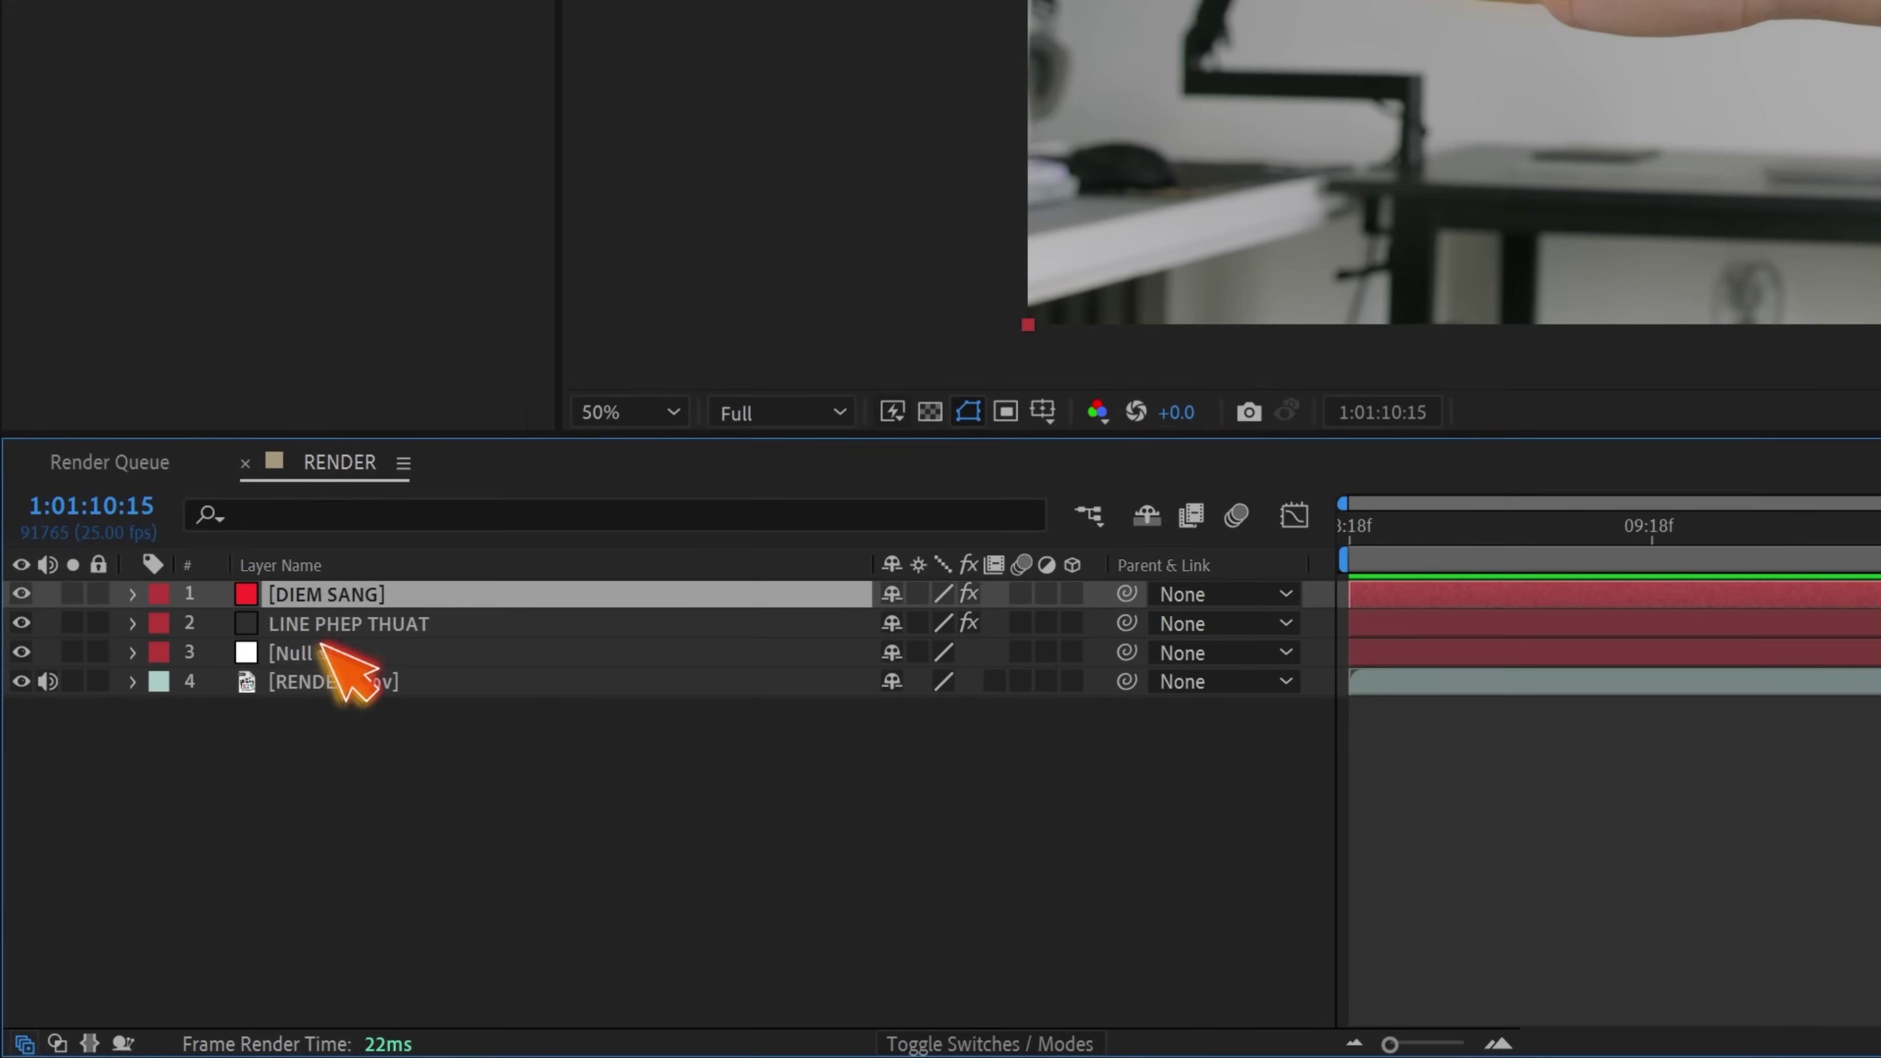
Show Null 1's Position keyframes with P, return to the first frame, and select DIEM SANG
left_click(348, 655)
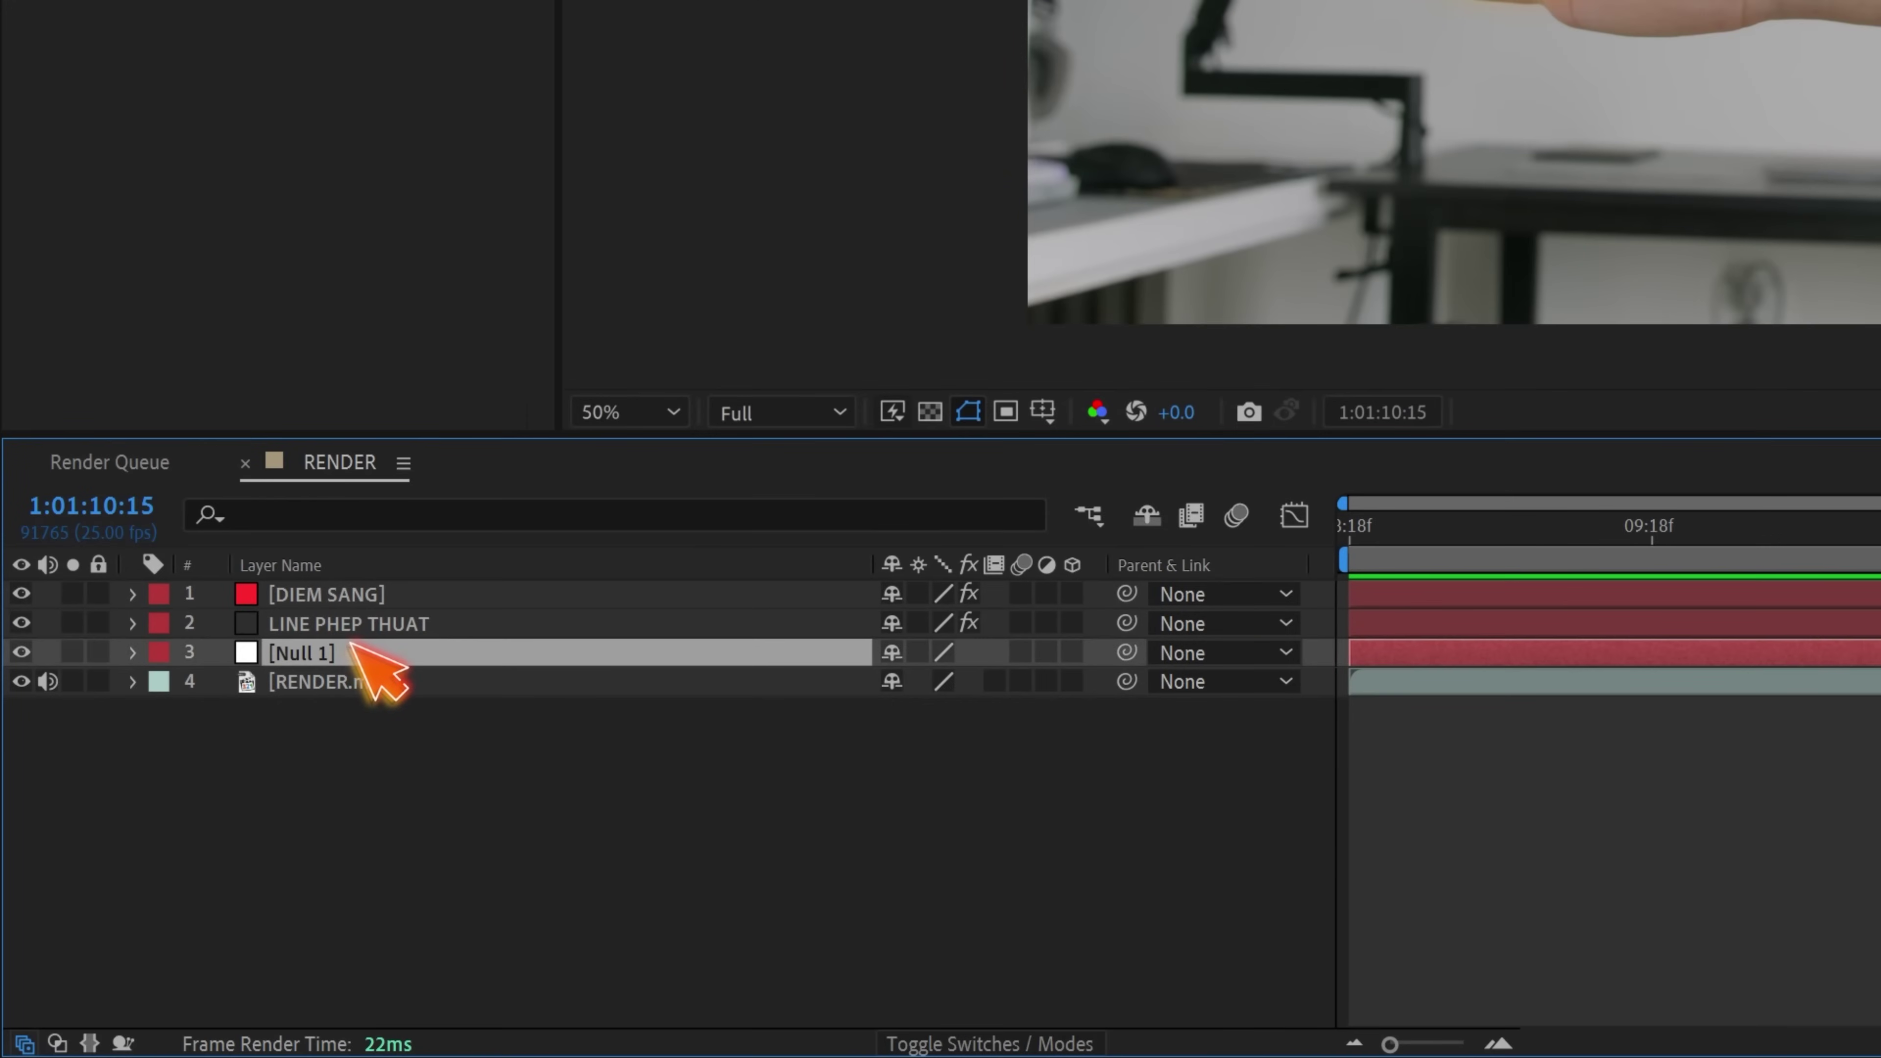
key("p")
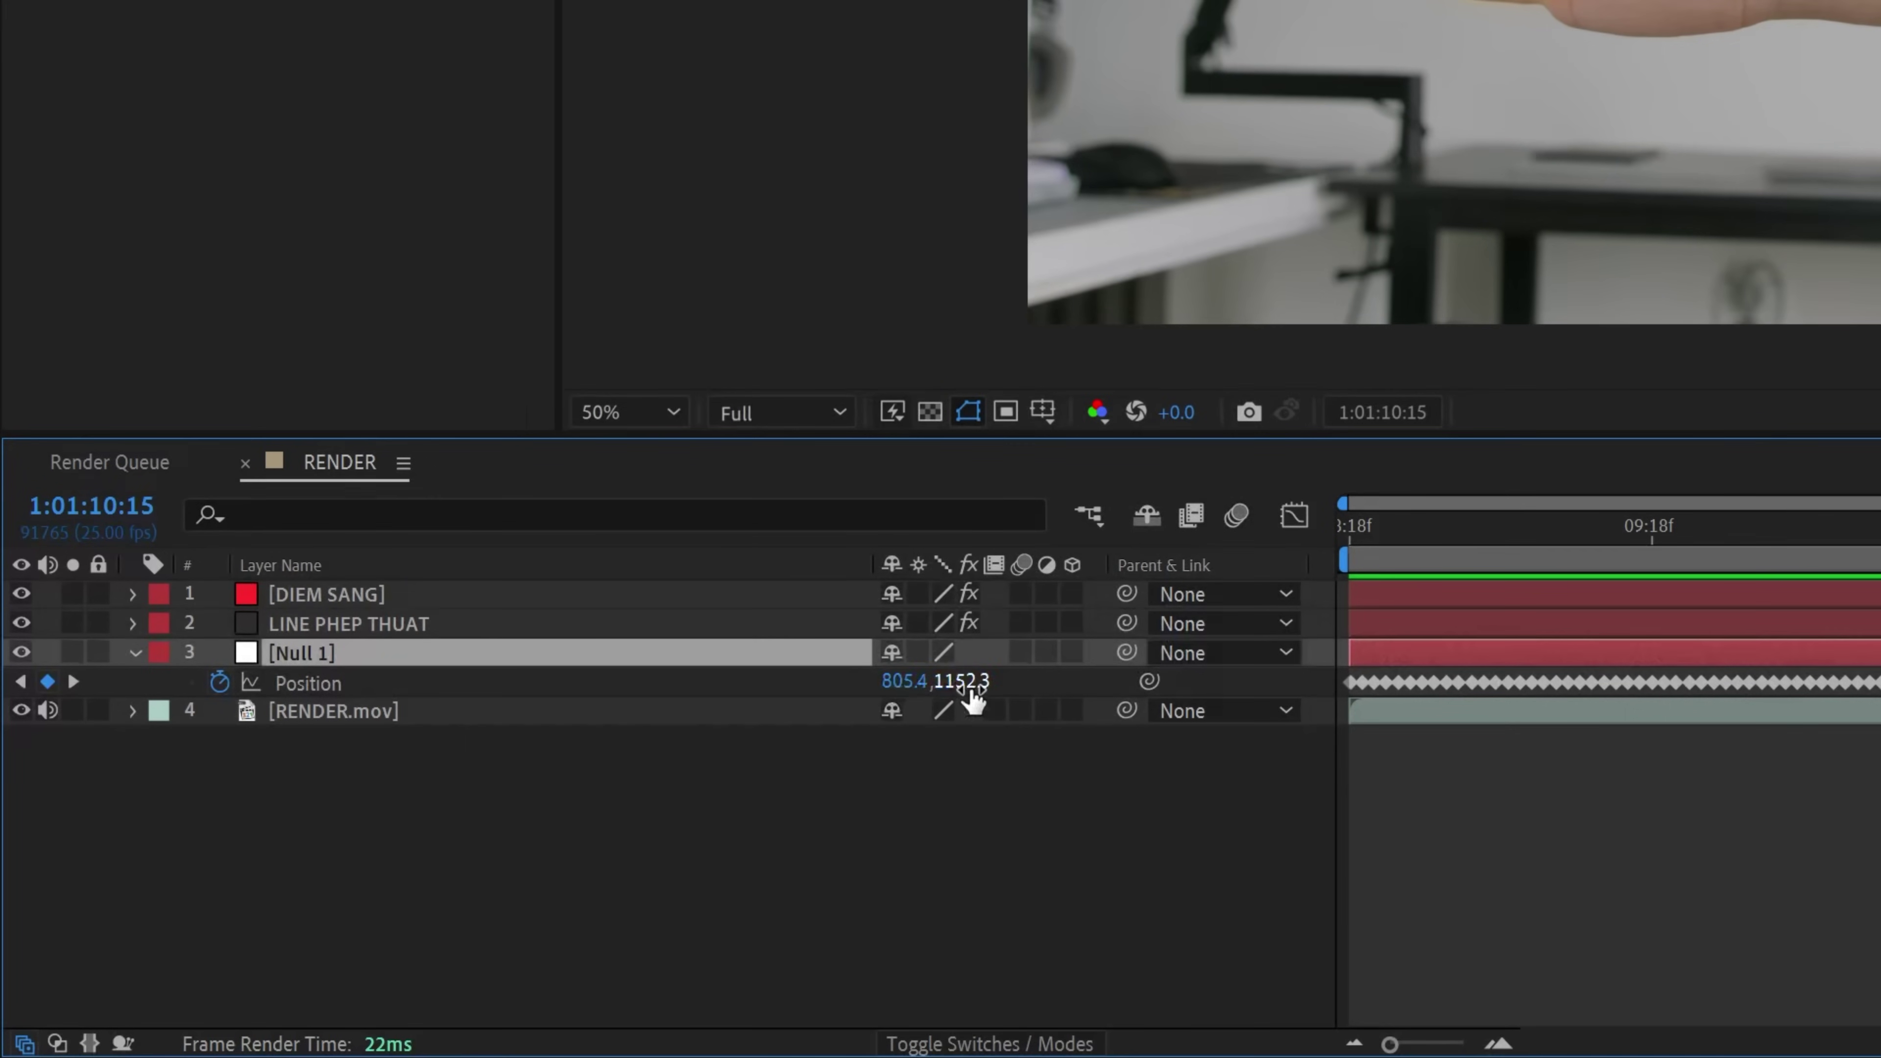
left_click(1352, 528)
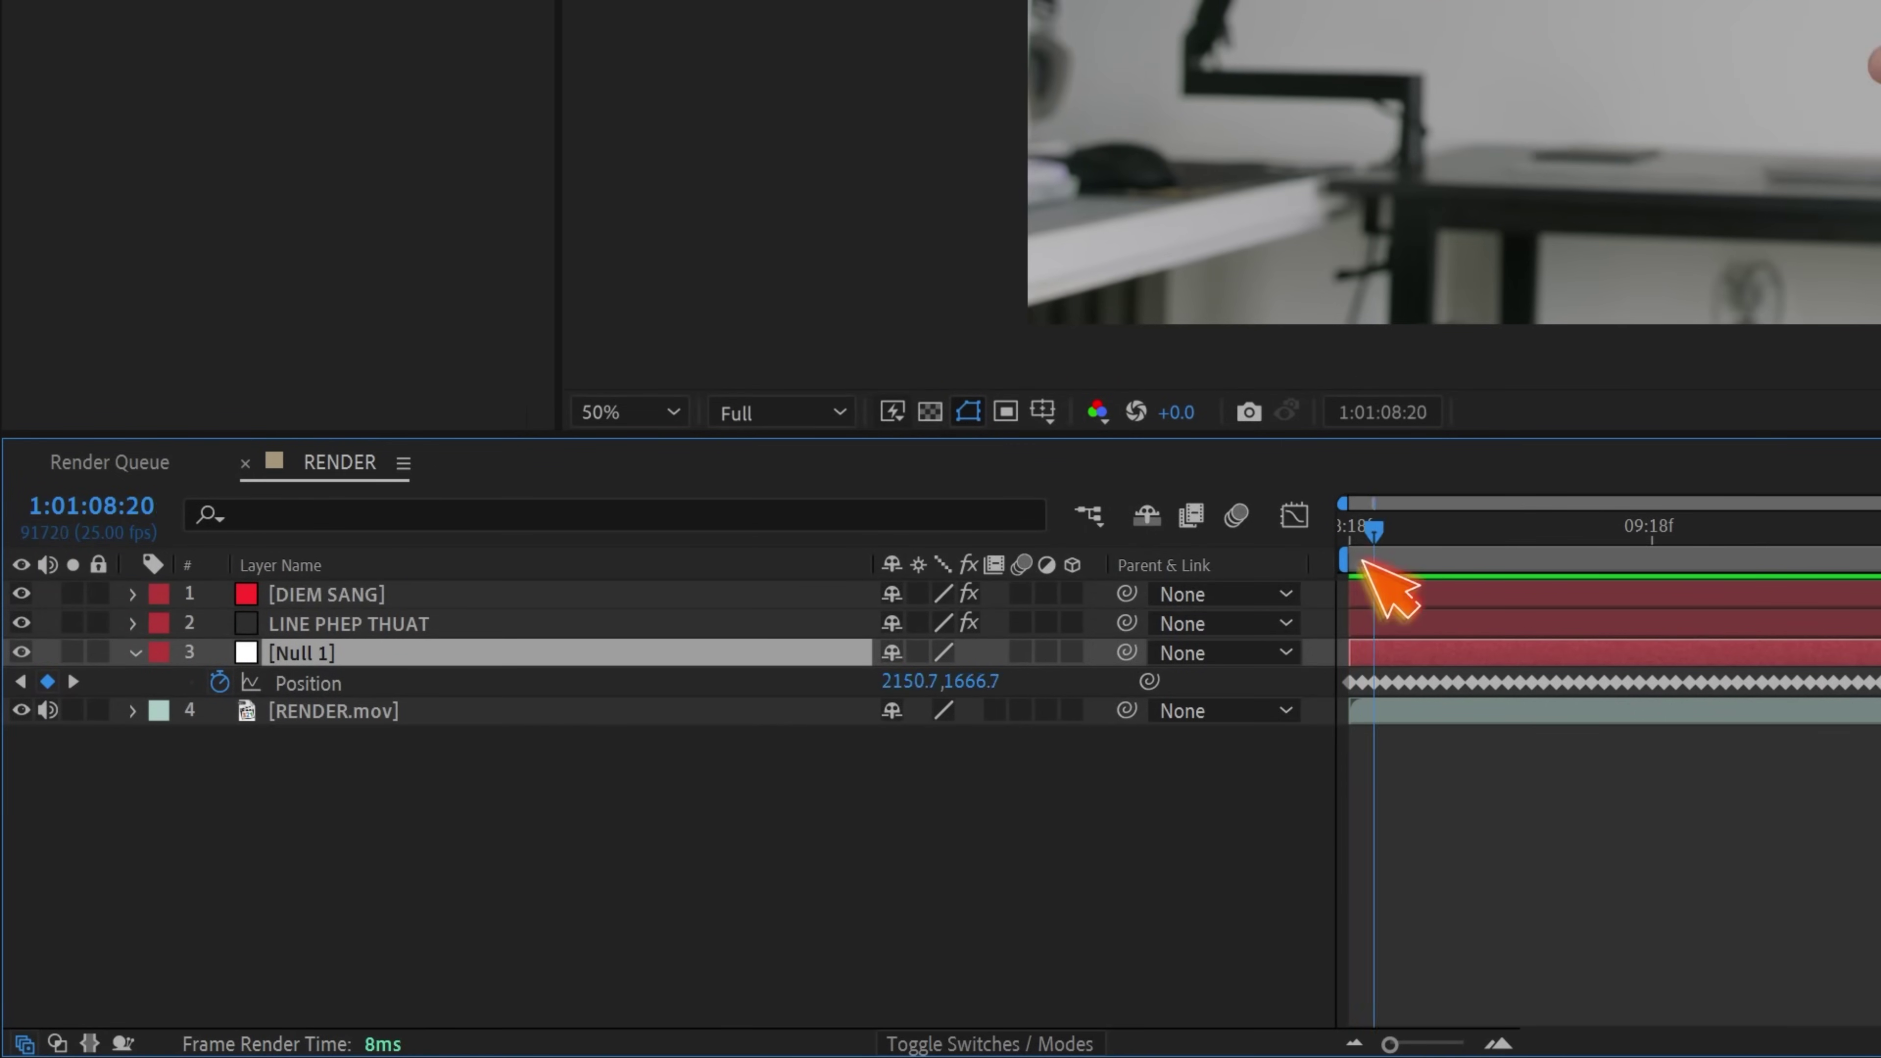
left_click(393, 594)
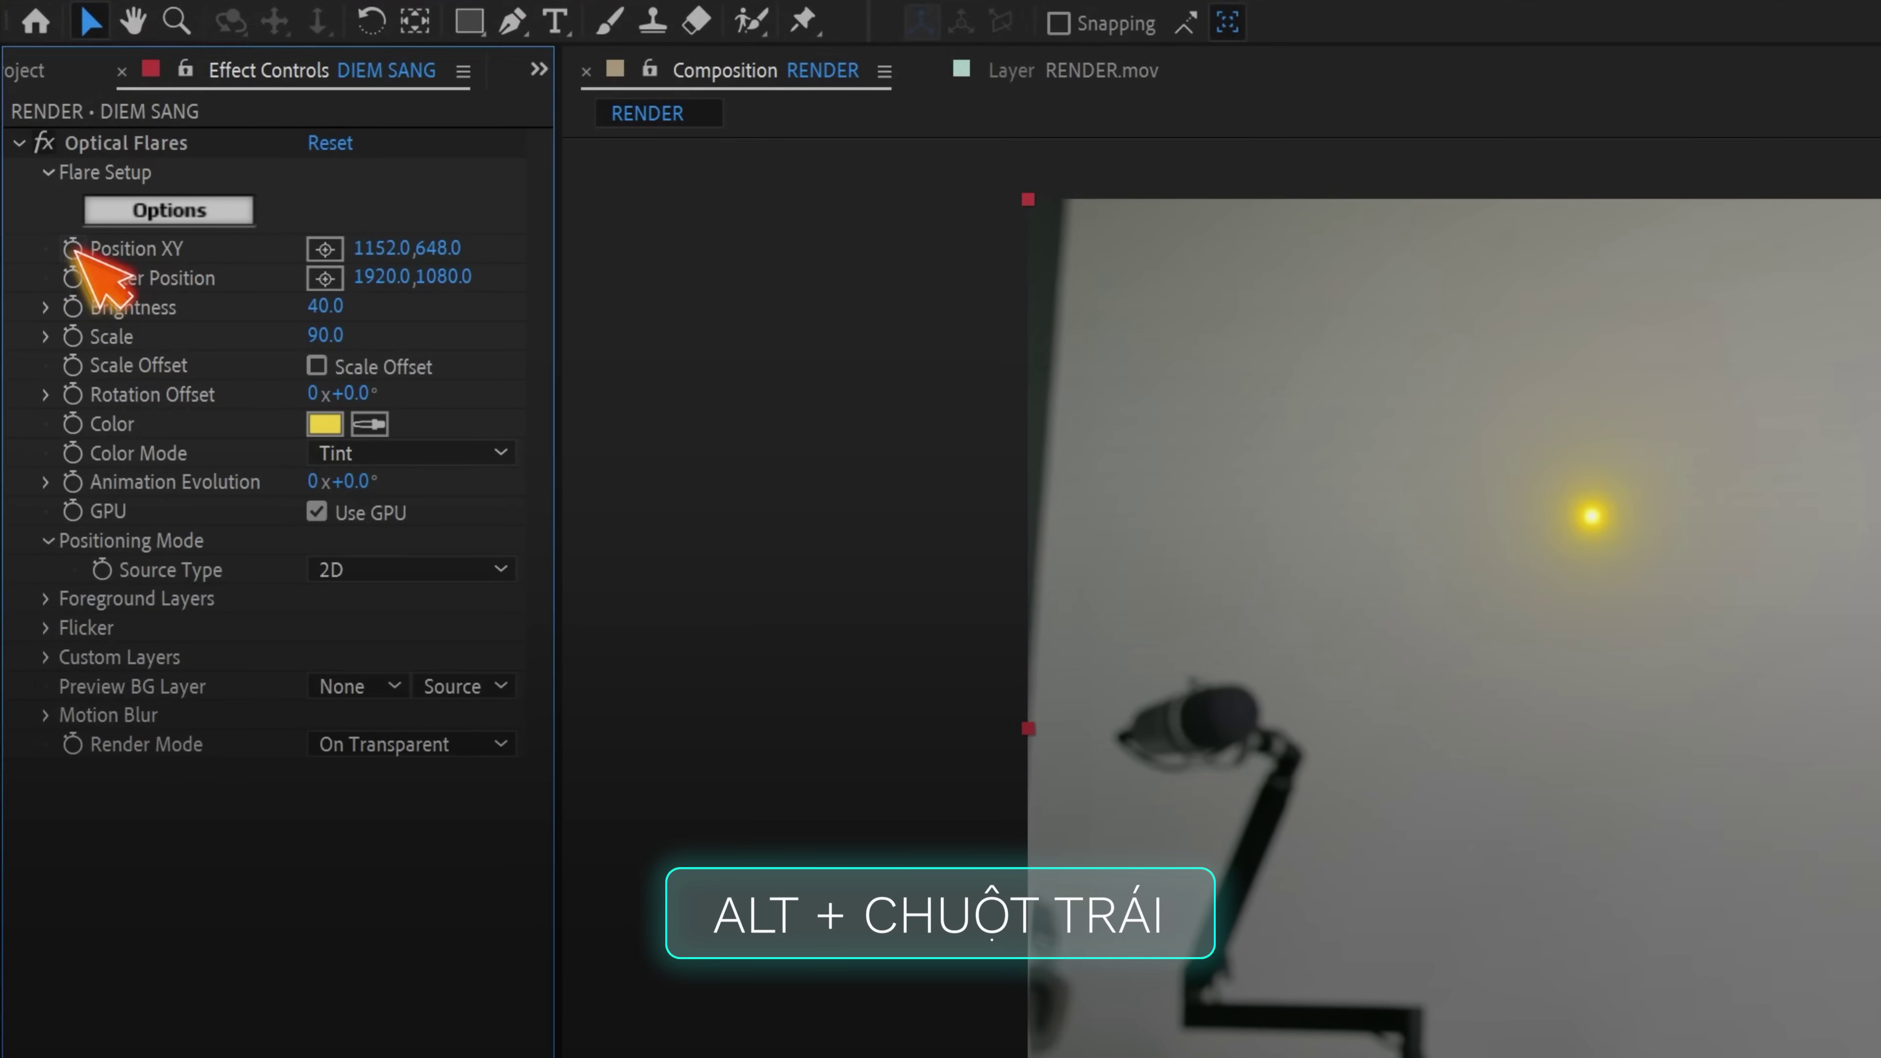
Pick-whip an expression on DIEM SANG's Position XY to Null 1's Position, then preview the glow tracking
left_click(72, 248, "alt")
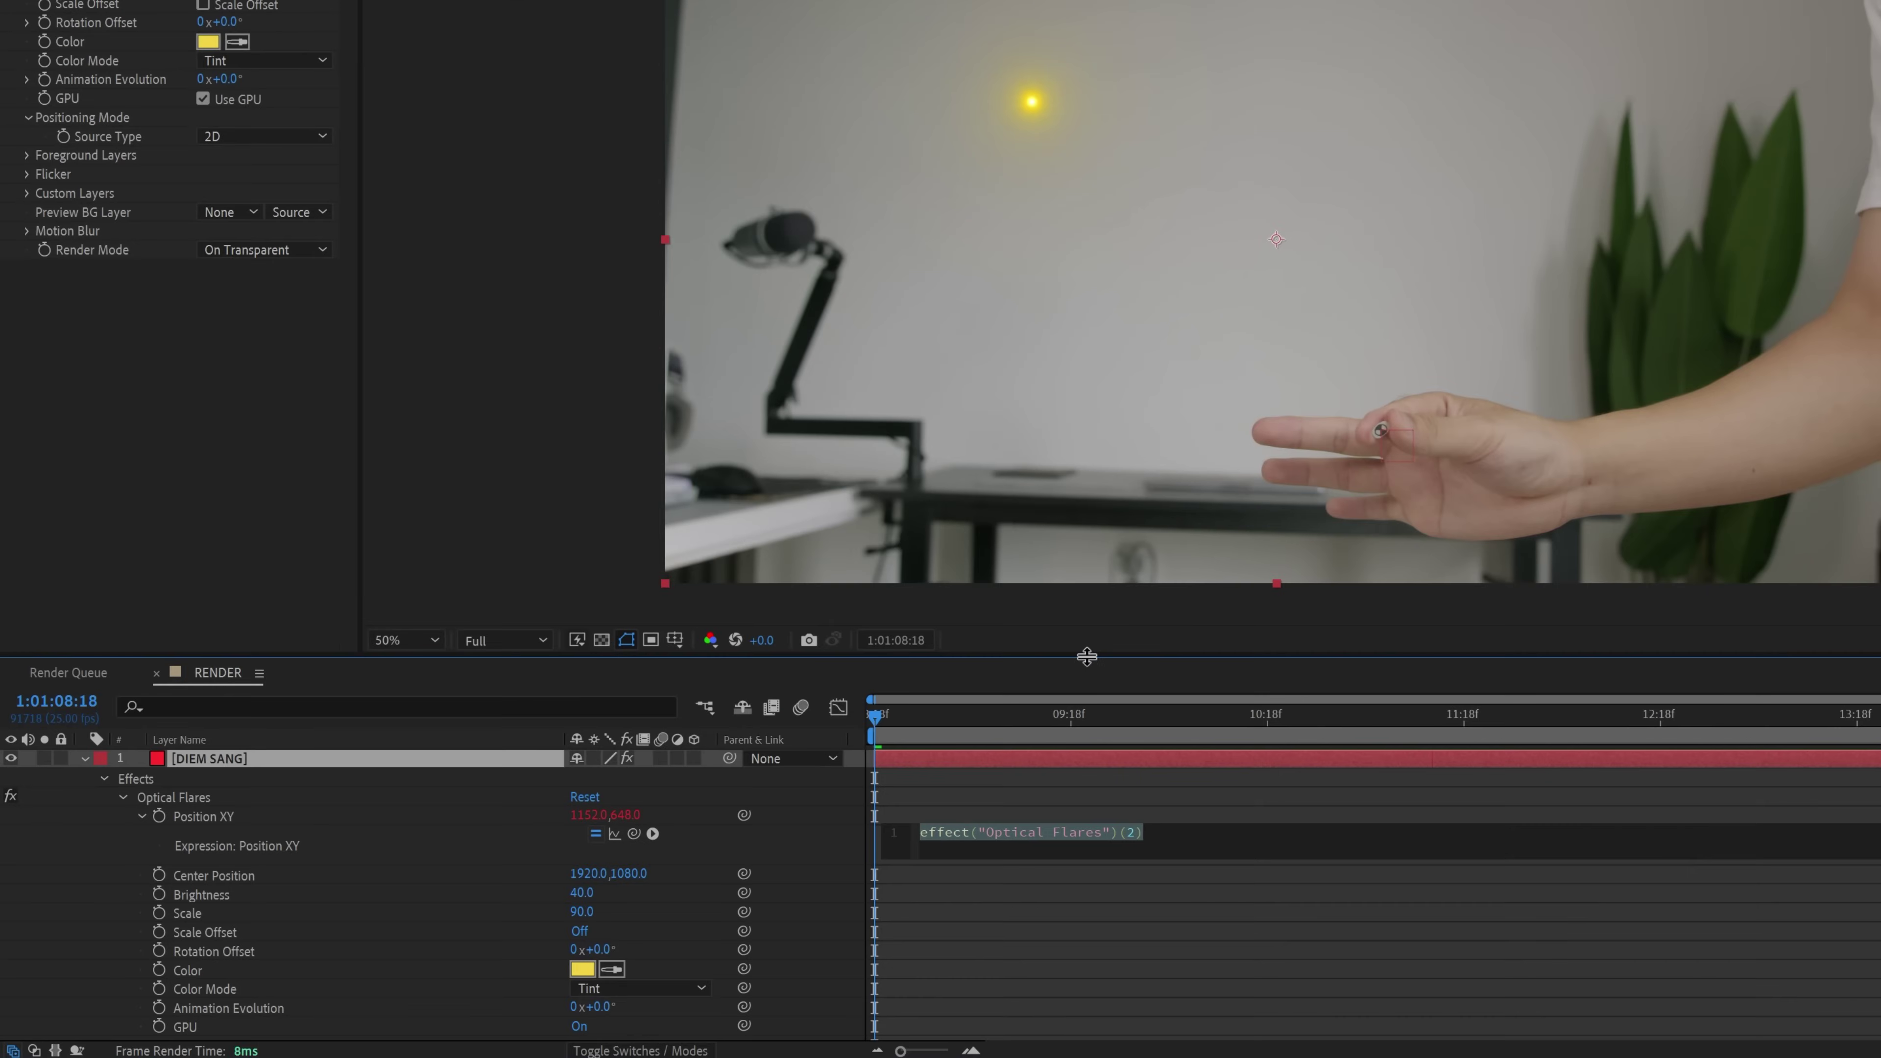
left_click_drag(1086, 656, 1086, 289)
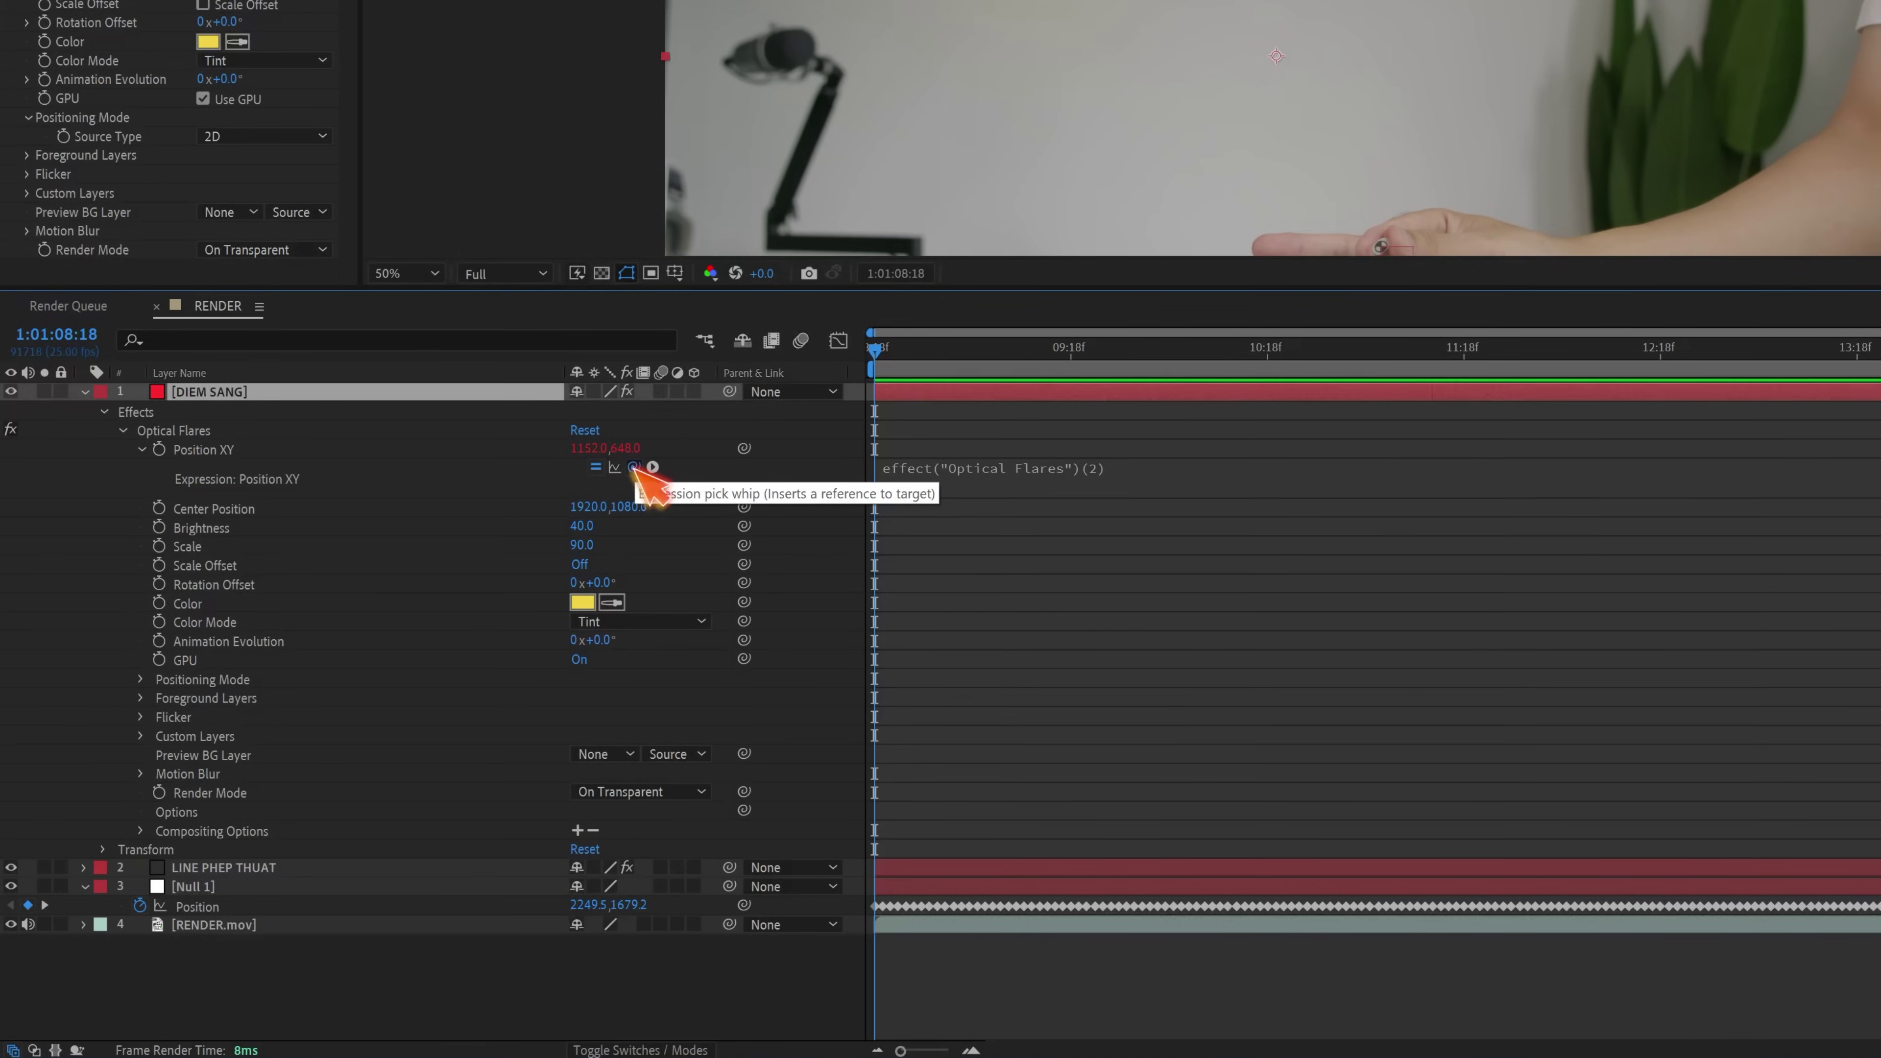
left_click_drag(634, 467, 214, 899)
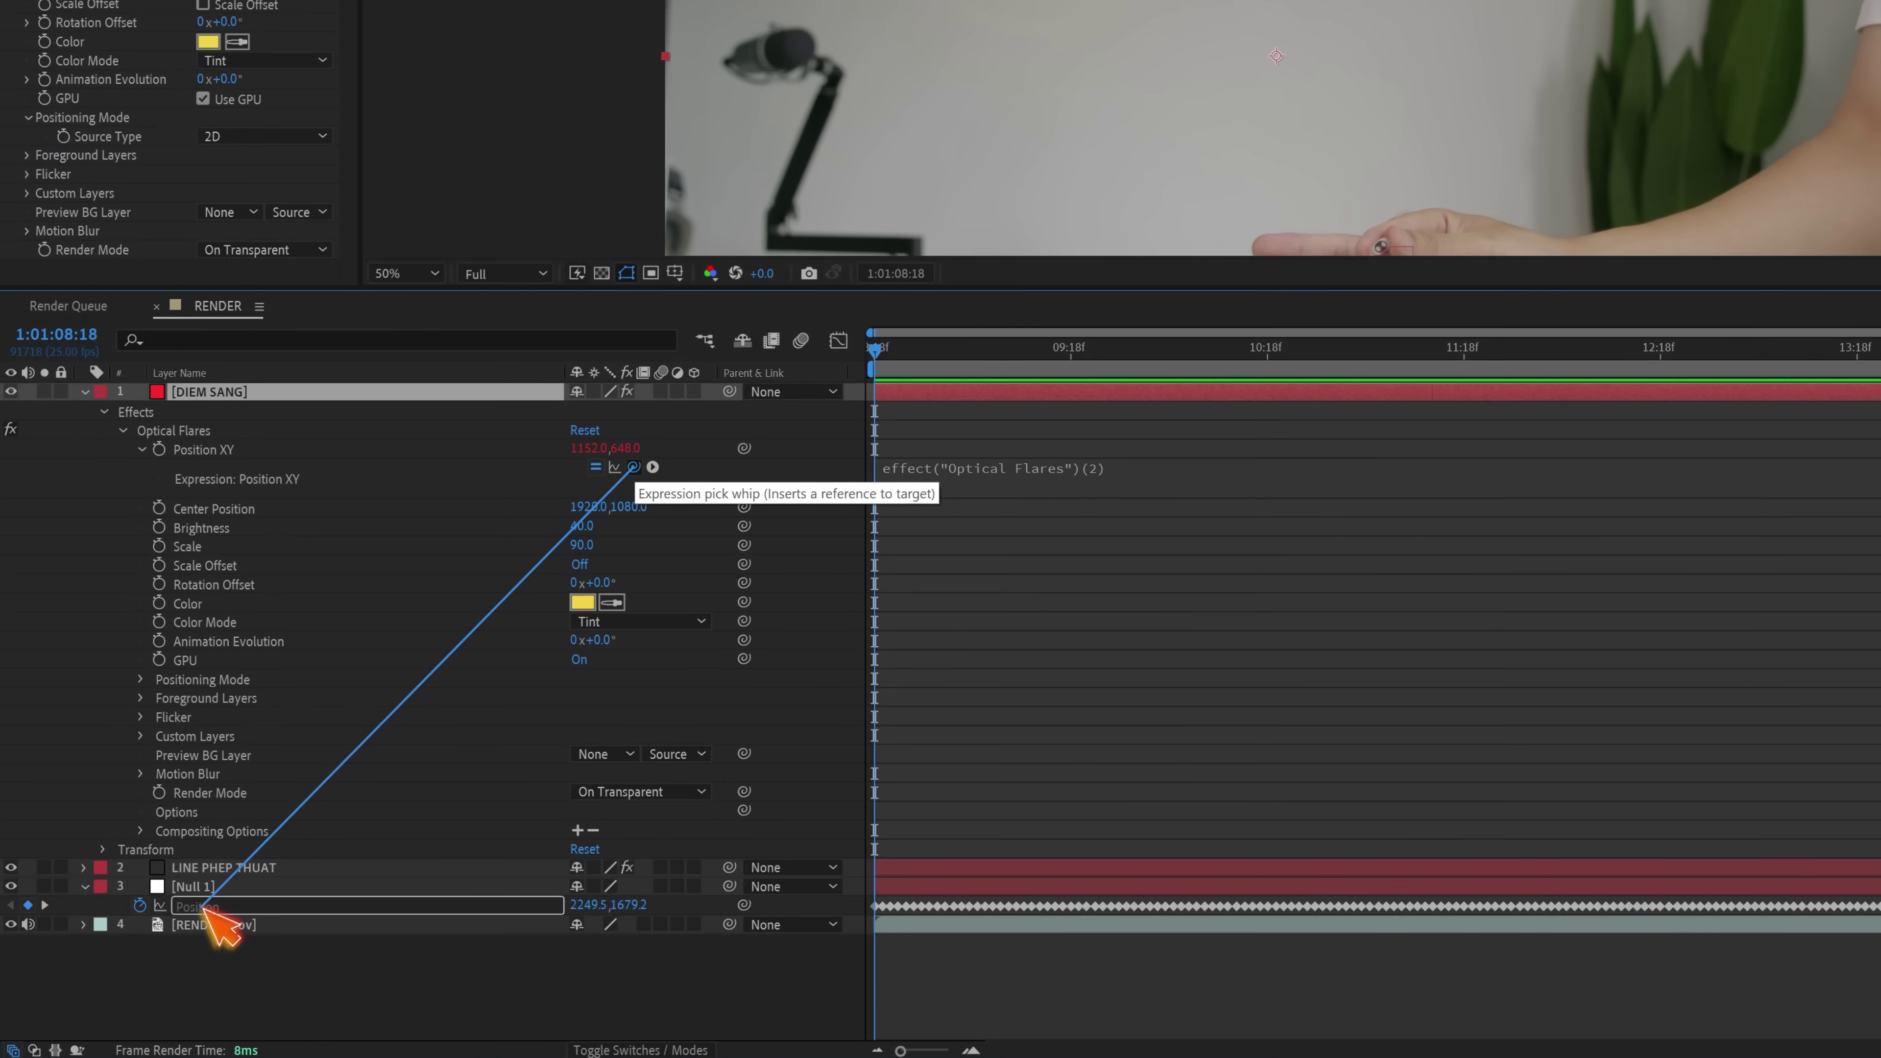
left_click_drag(205, 909, 205, 909)
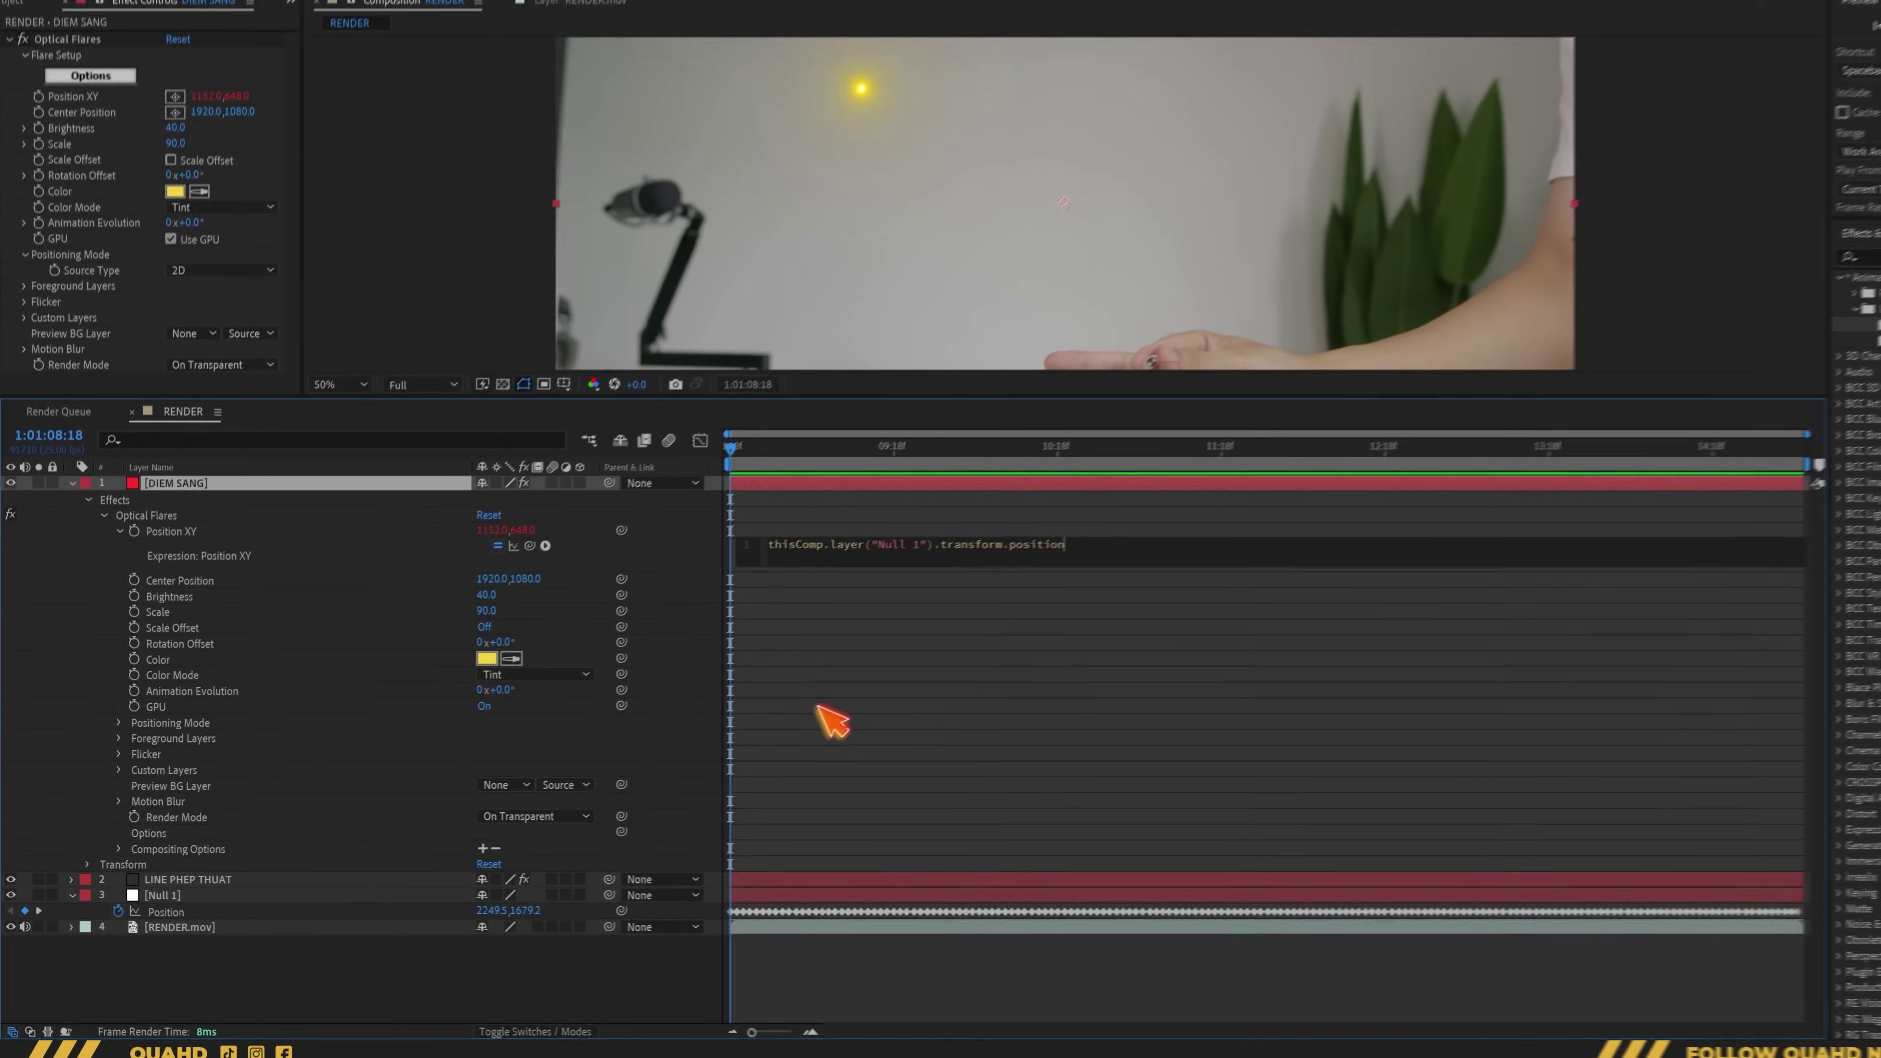
left_click(984, 657)
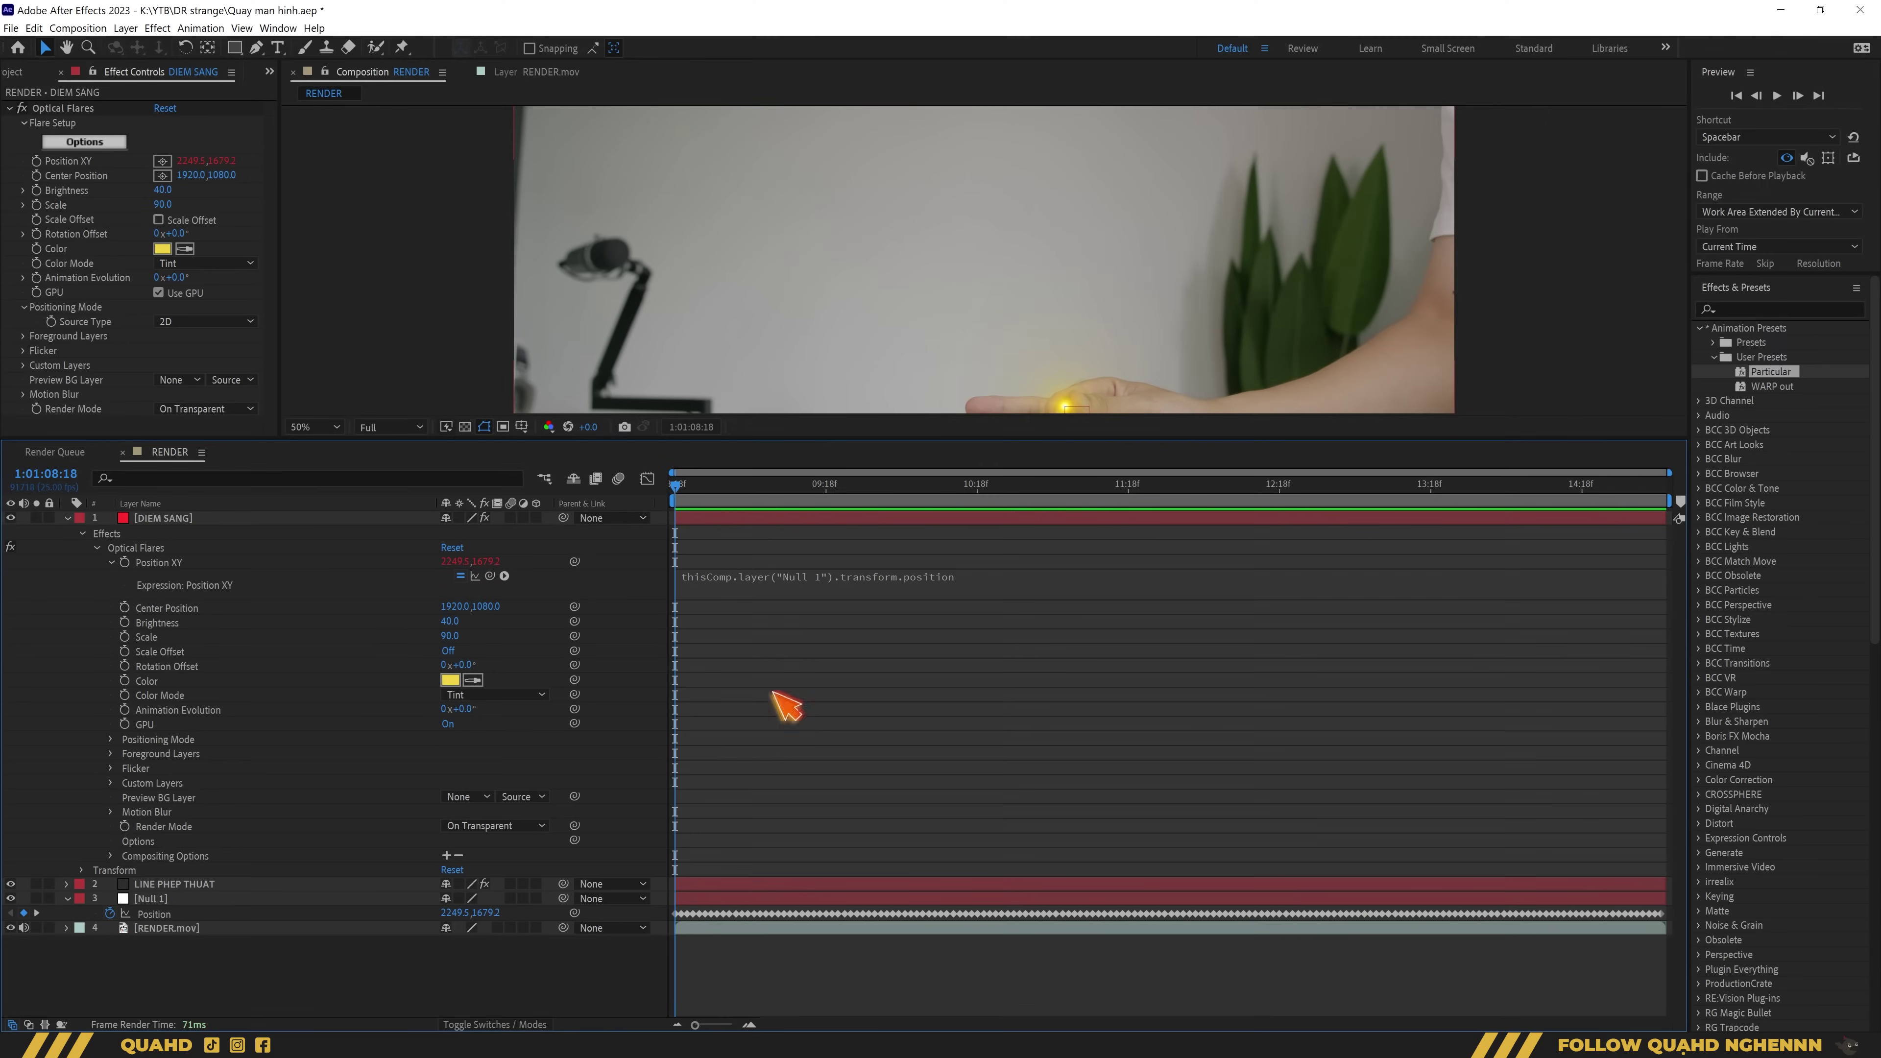
left_click_drag(804, 439, 791, 755)
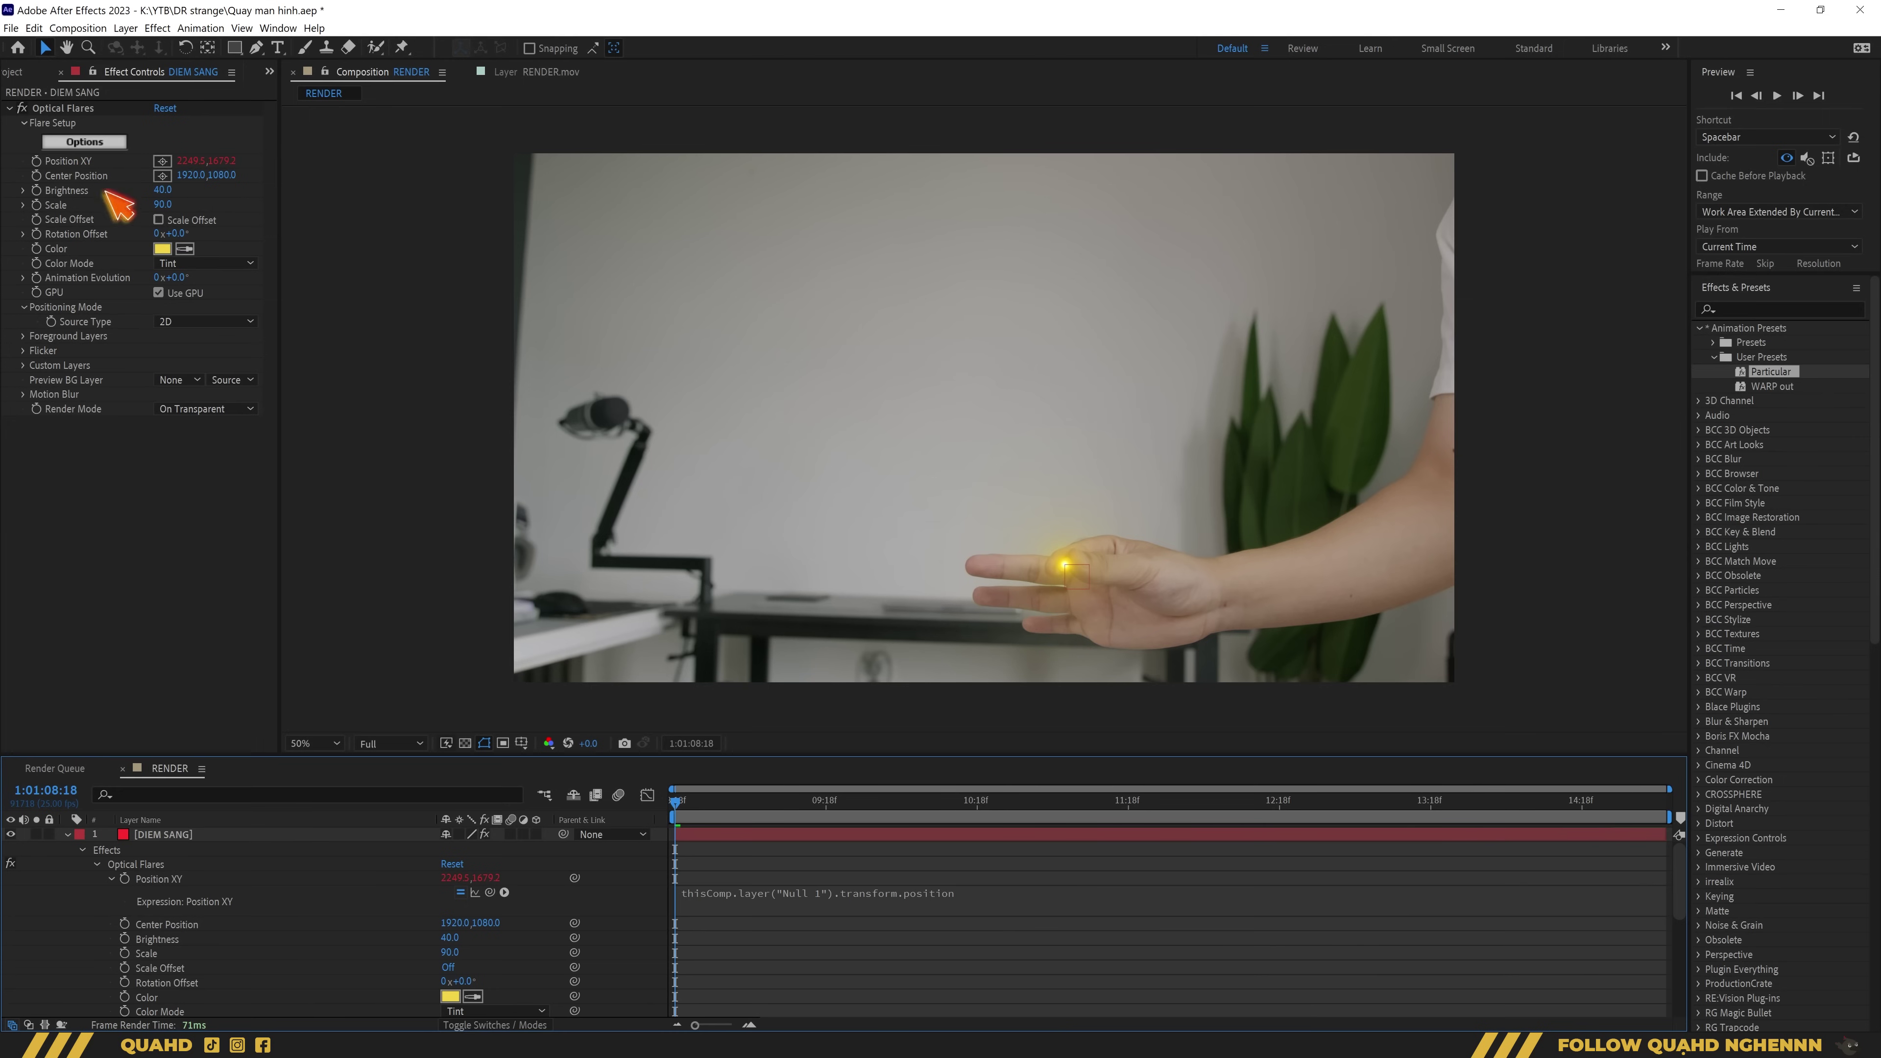
key("space")
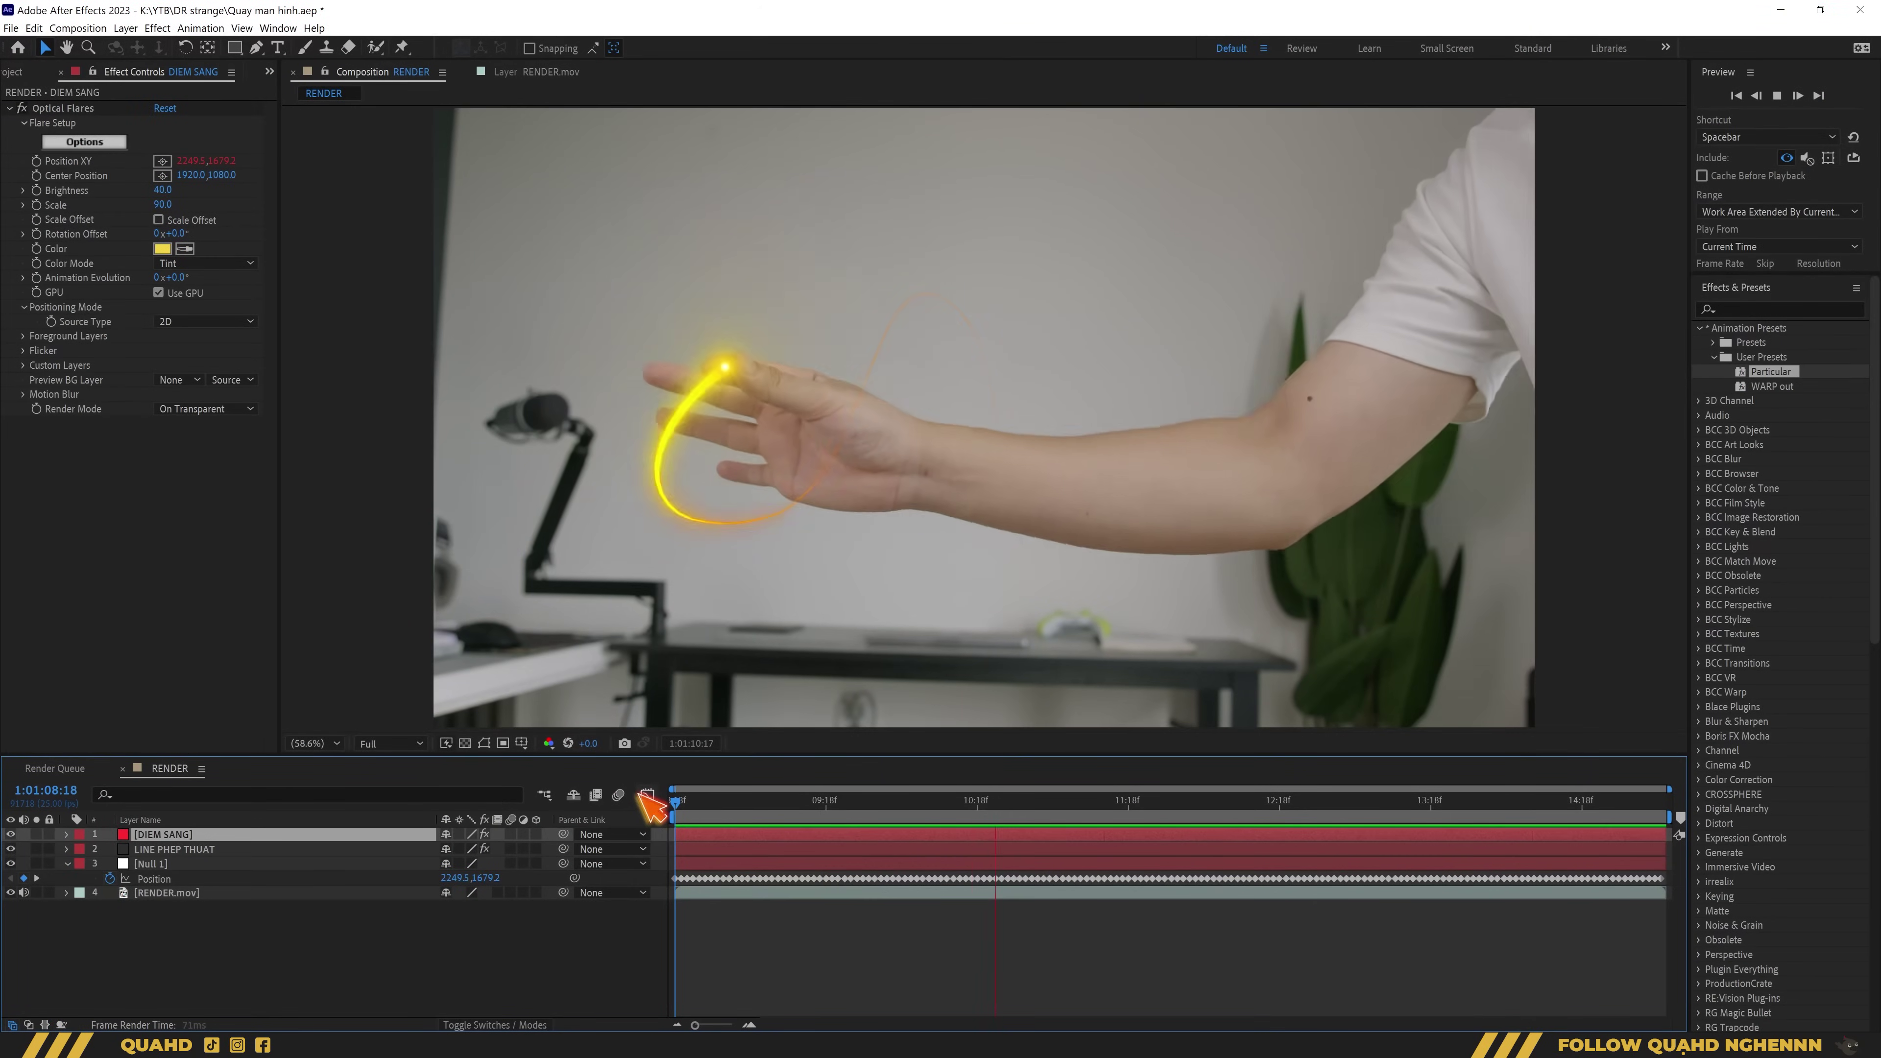
Stop the preview and zoom in on the hand to inspect the flare tip
key("space")
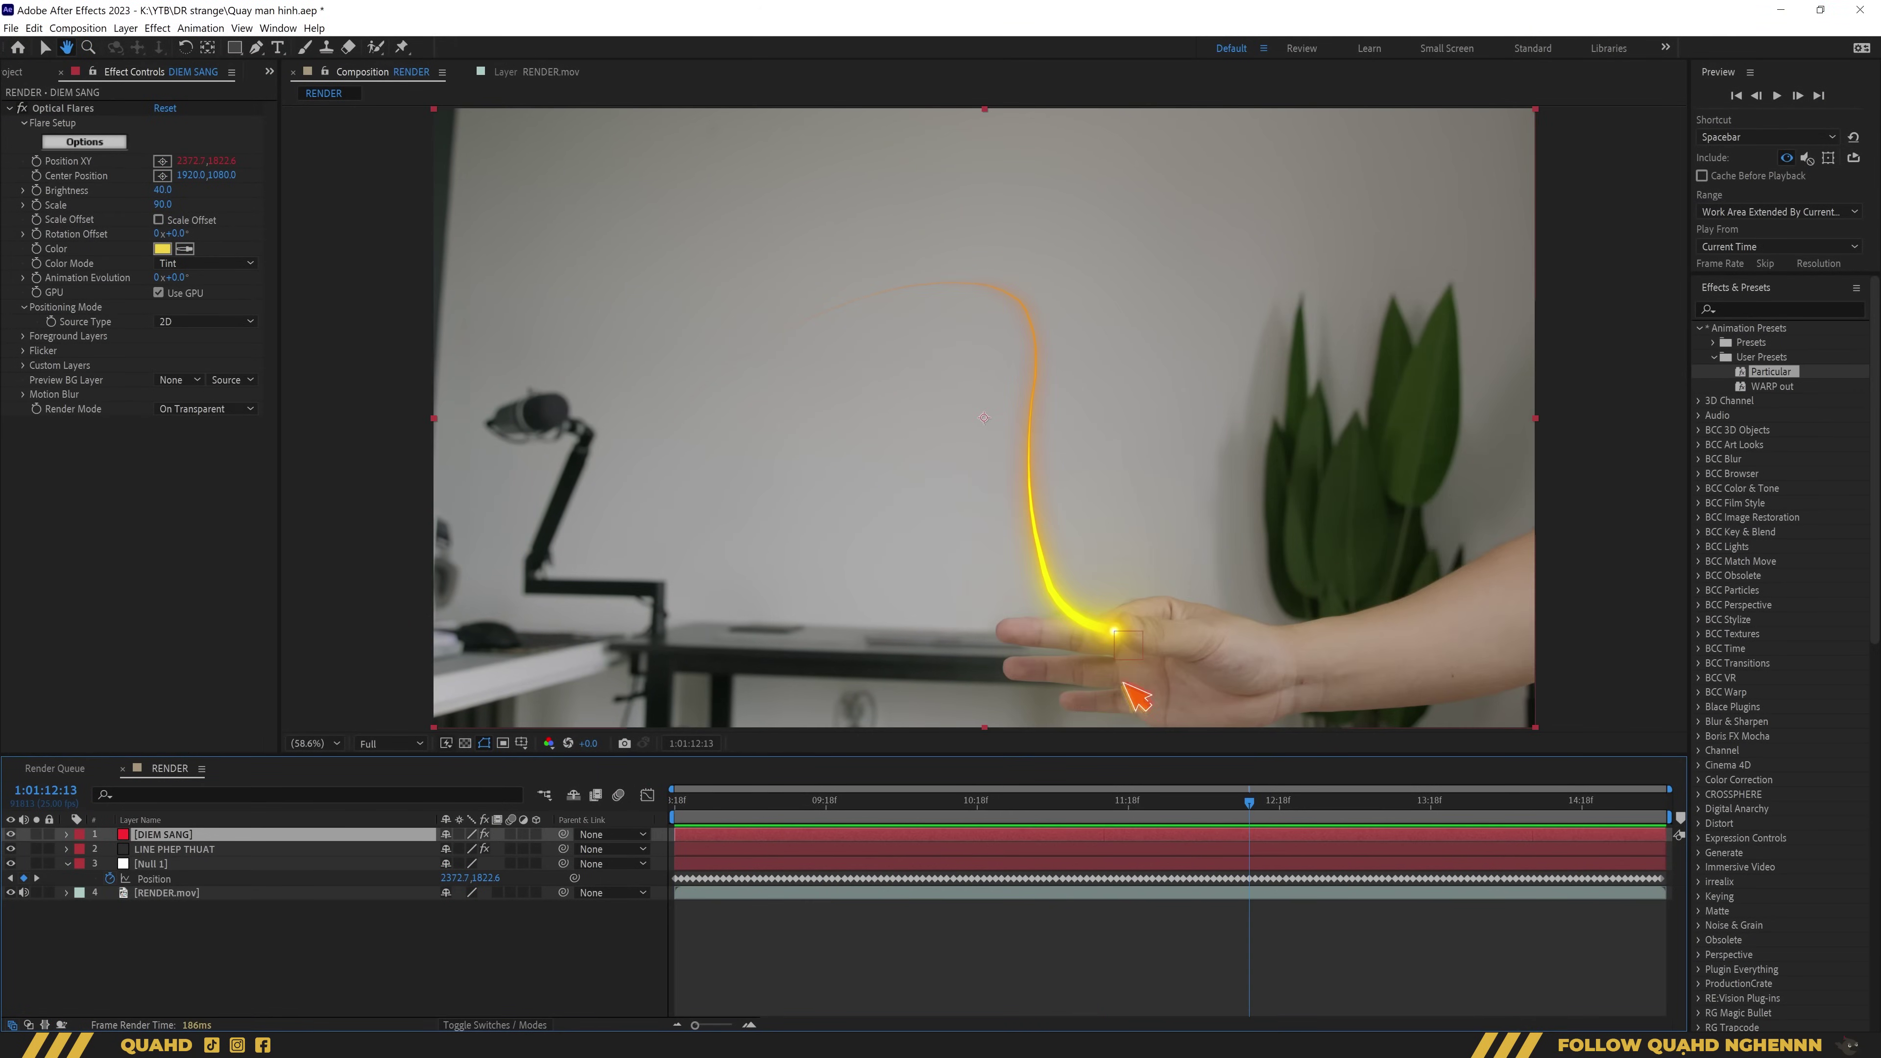
scroll(1146, 681, "up", 2)
left_click_drag(1146, 680, 890, 282)
key("v")
scroll(958, 393, "up", 2)
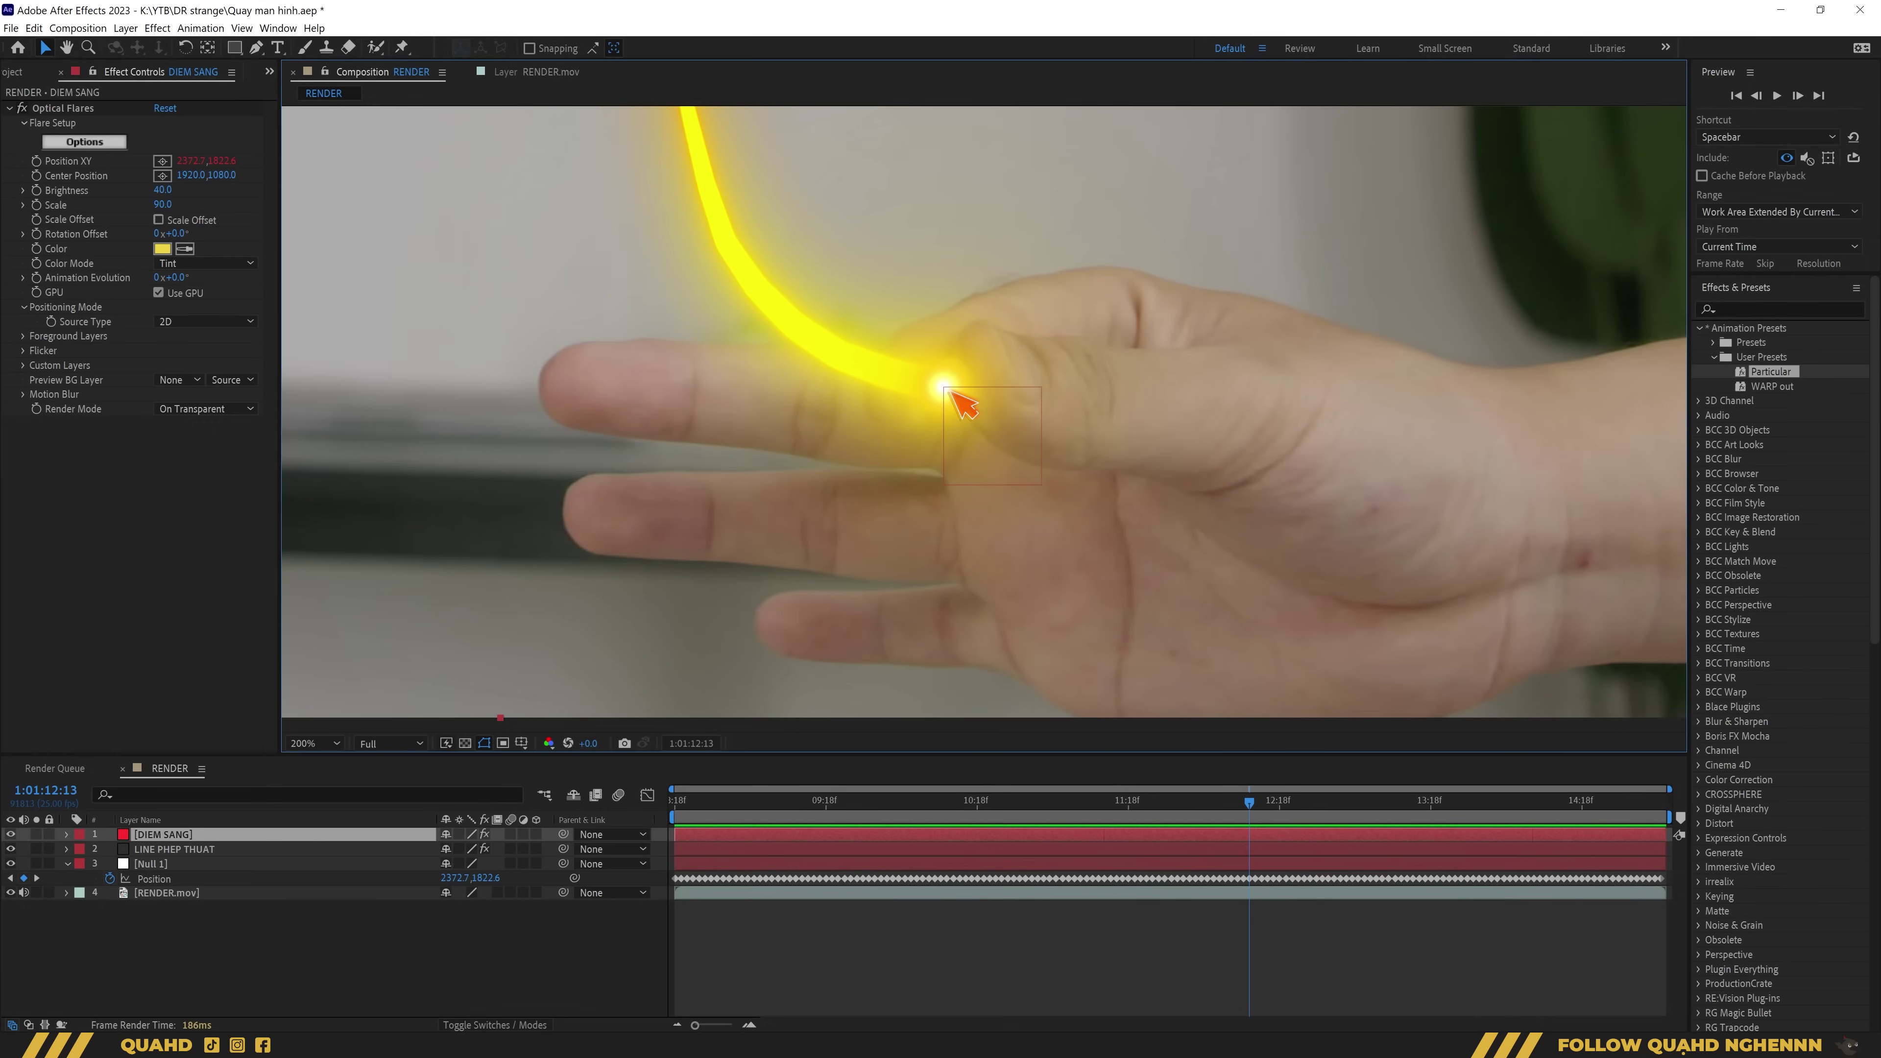
scroll(951, 392, "down", 2)
scroll(975, 398, "up", 2)
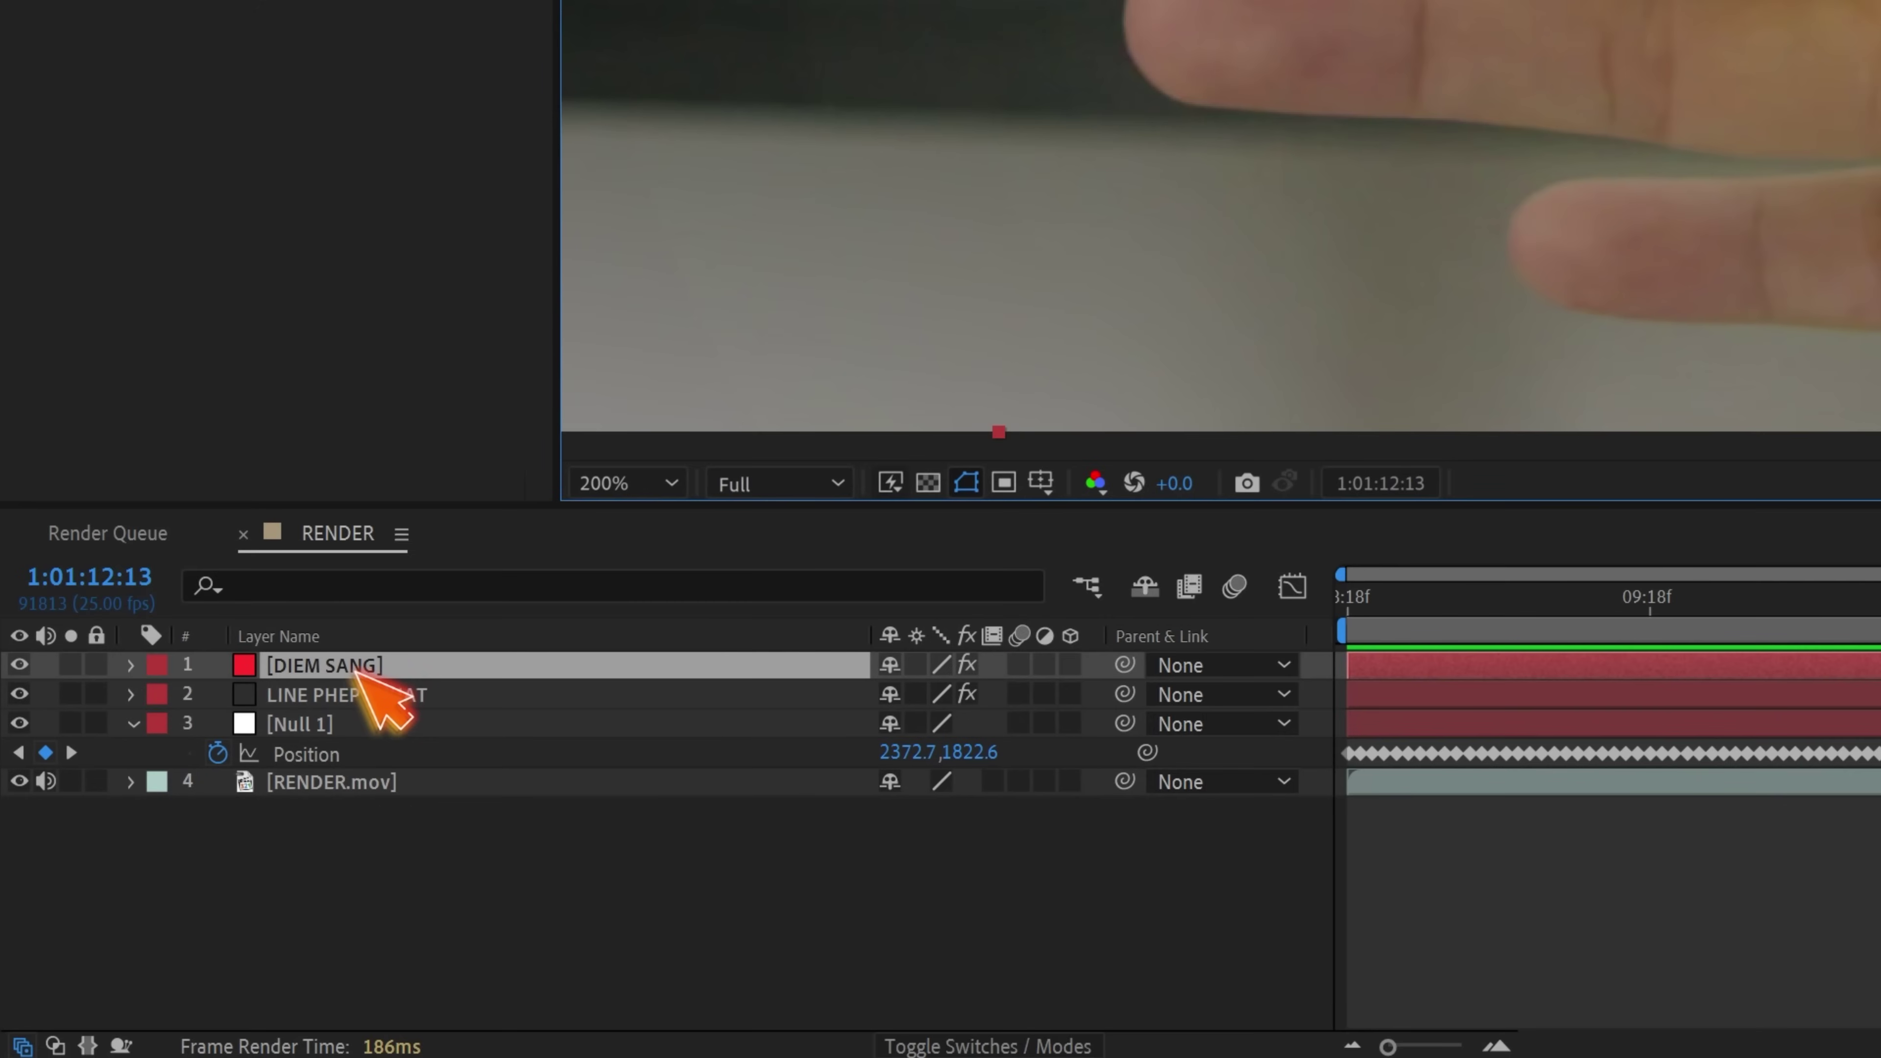
Move DIEM SANG below LINE PHEP THUAT, set magnification to Fit up to 100%, and preview from the start
left_click_drag(357, 667, 355, 712)
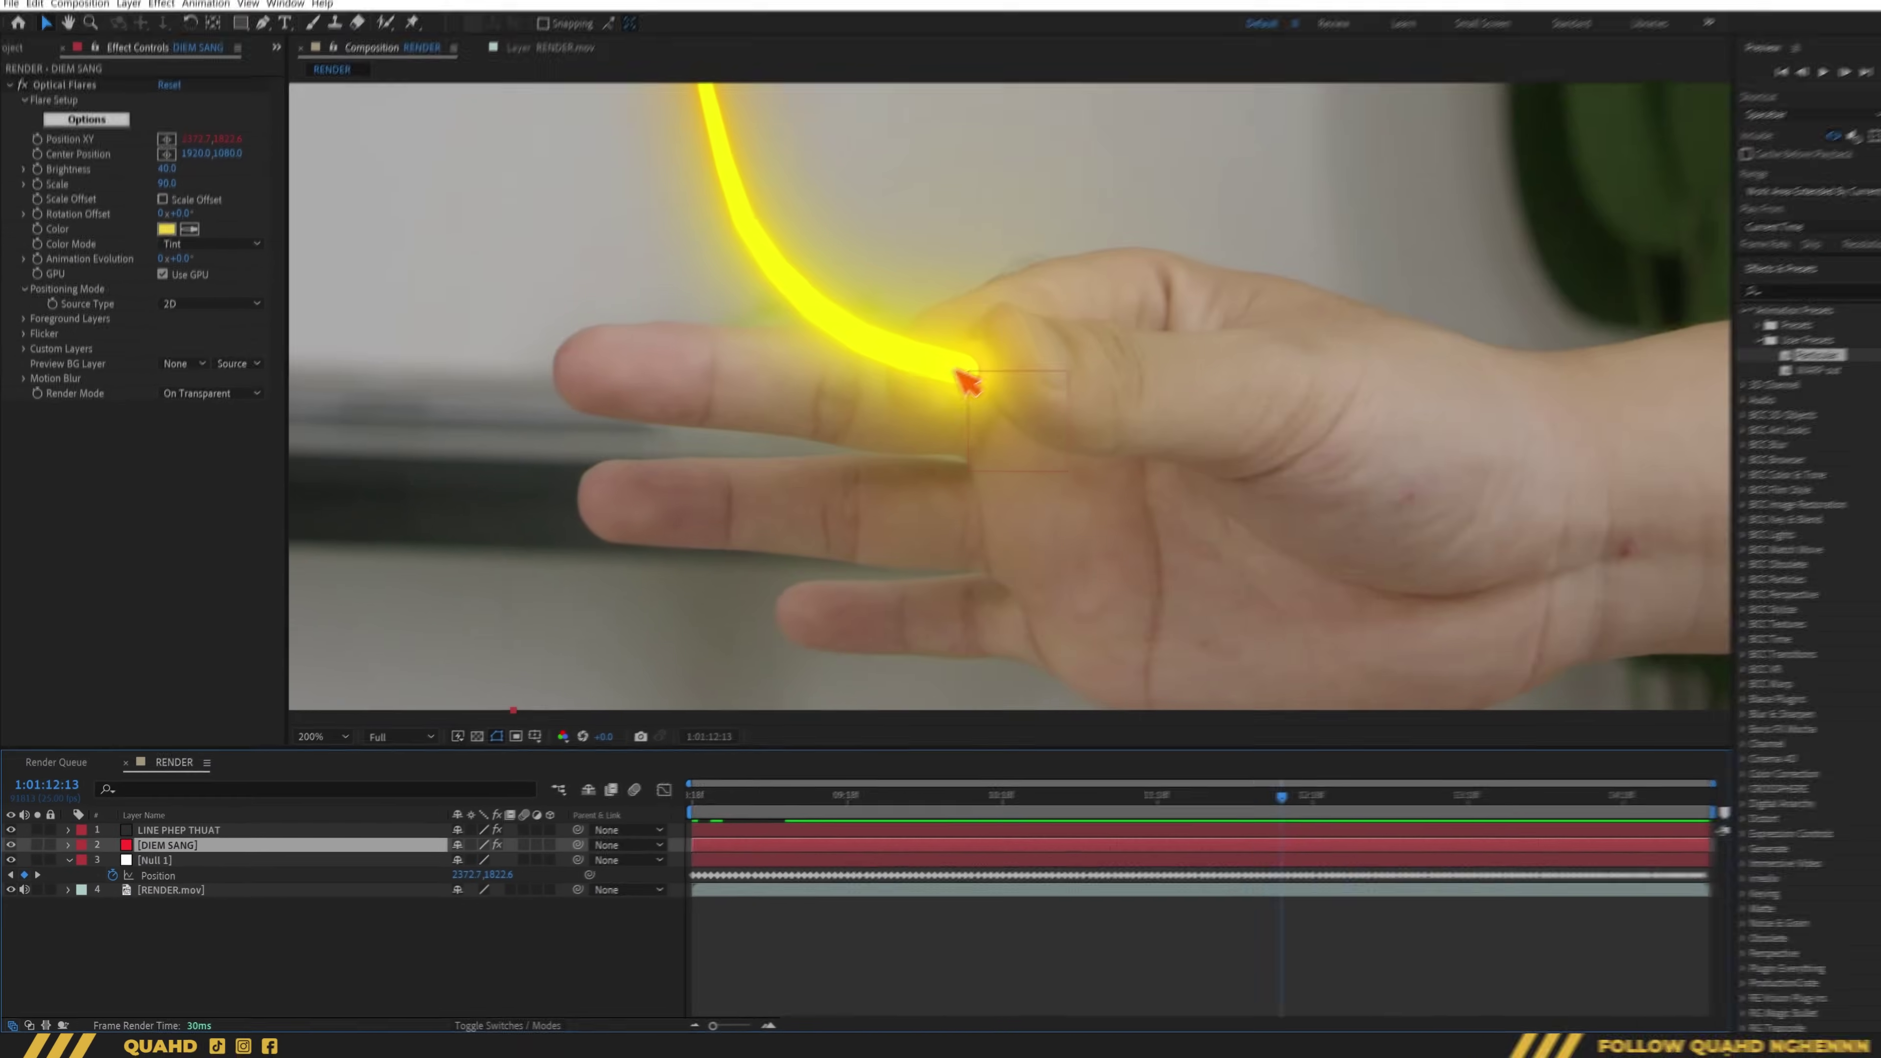
scroll(934, 388, "down", 4)
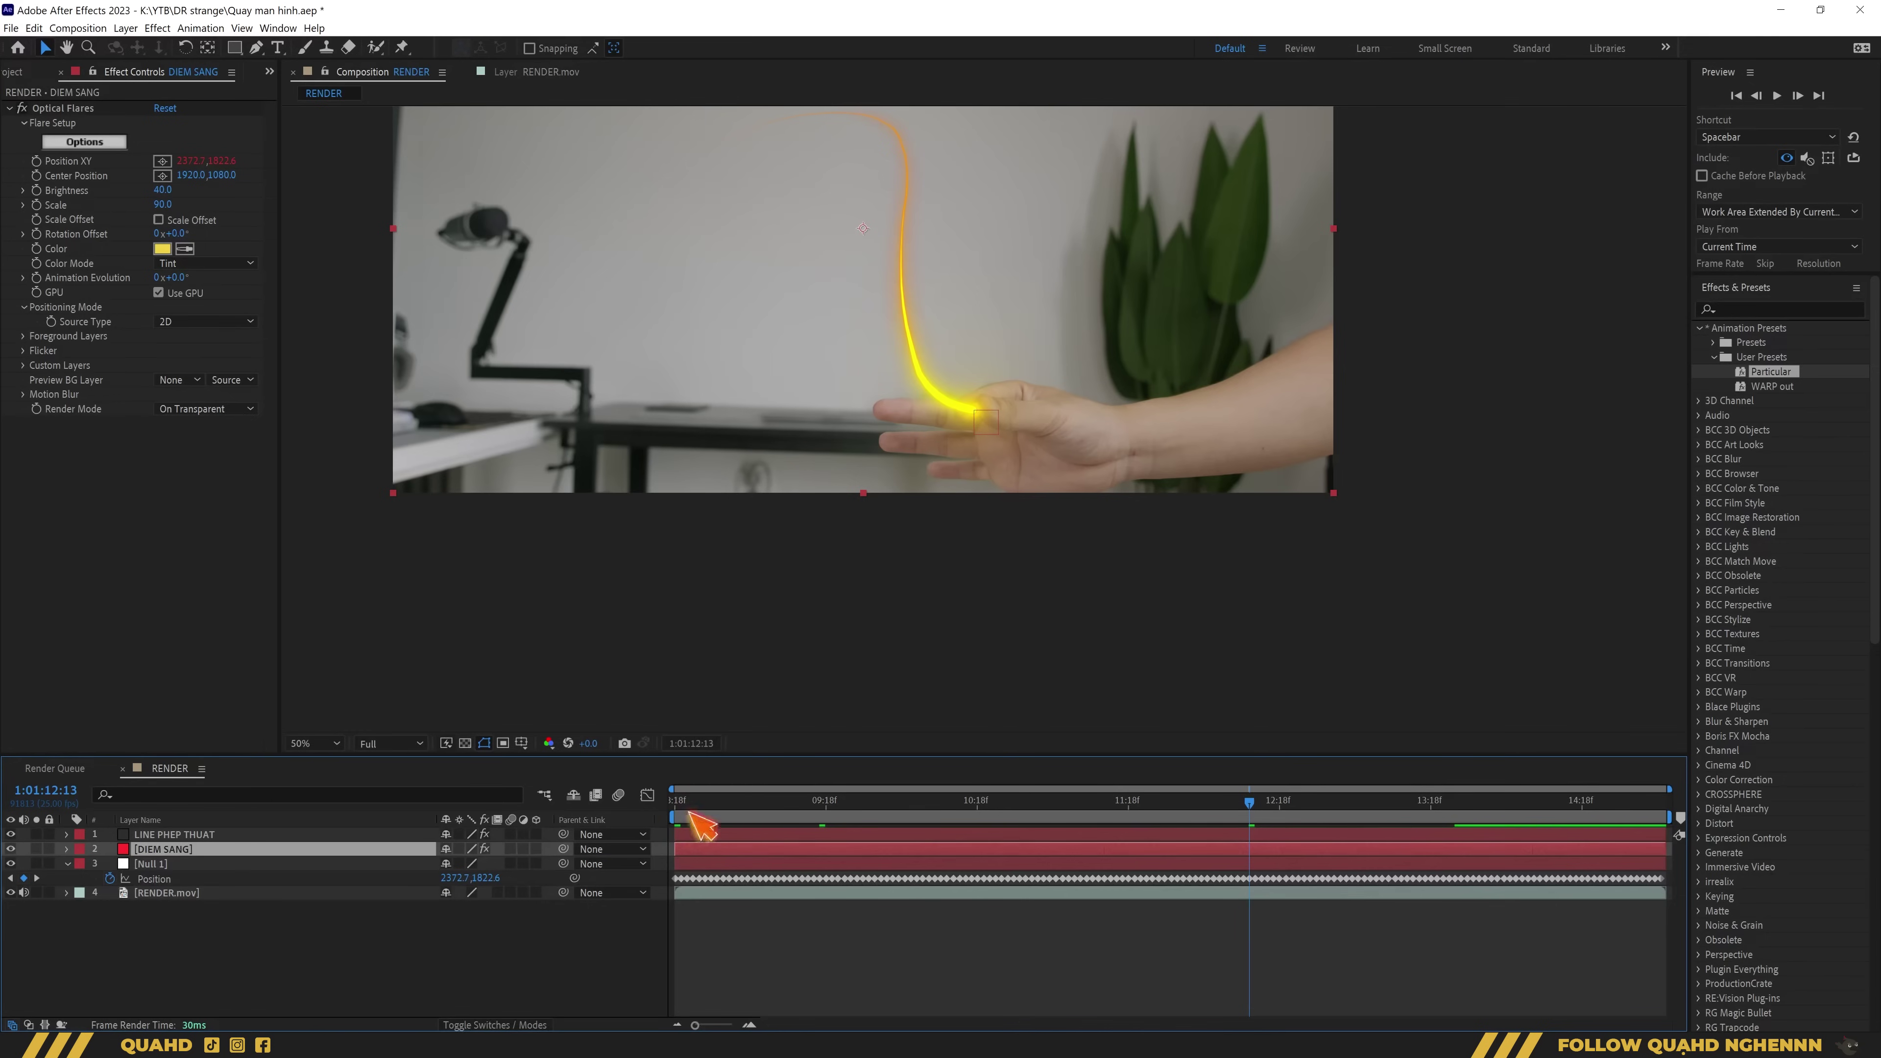
key("Home")
left_click(333, 741)
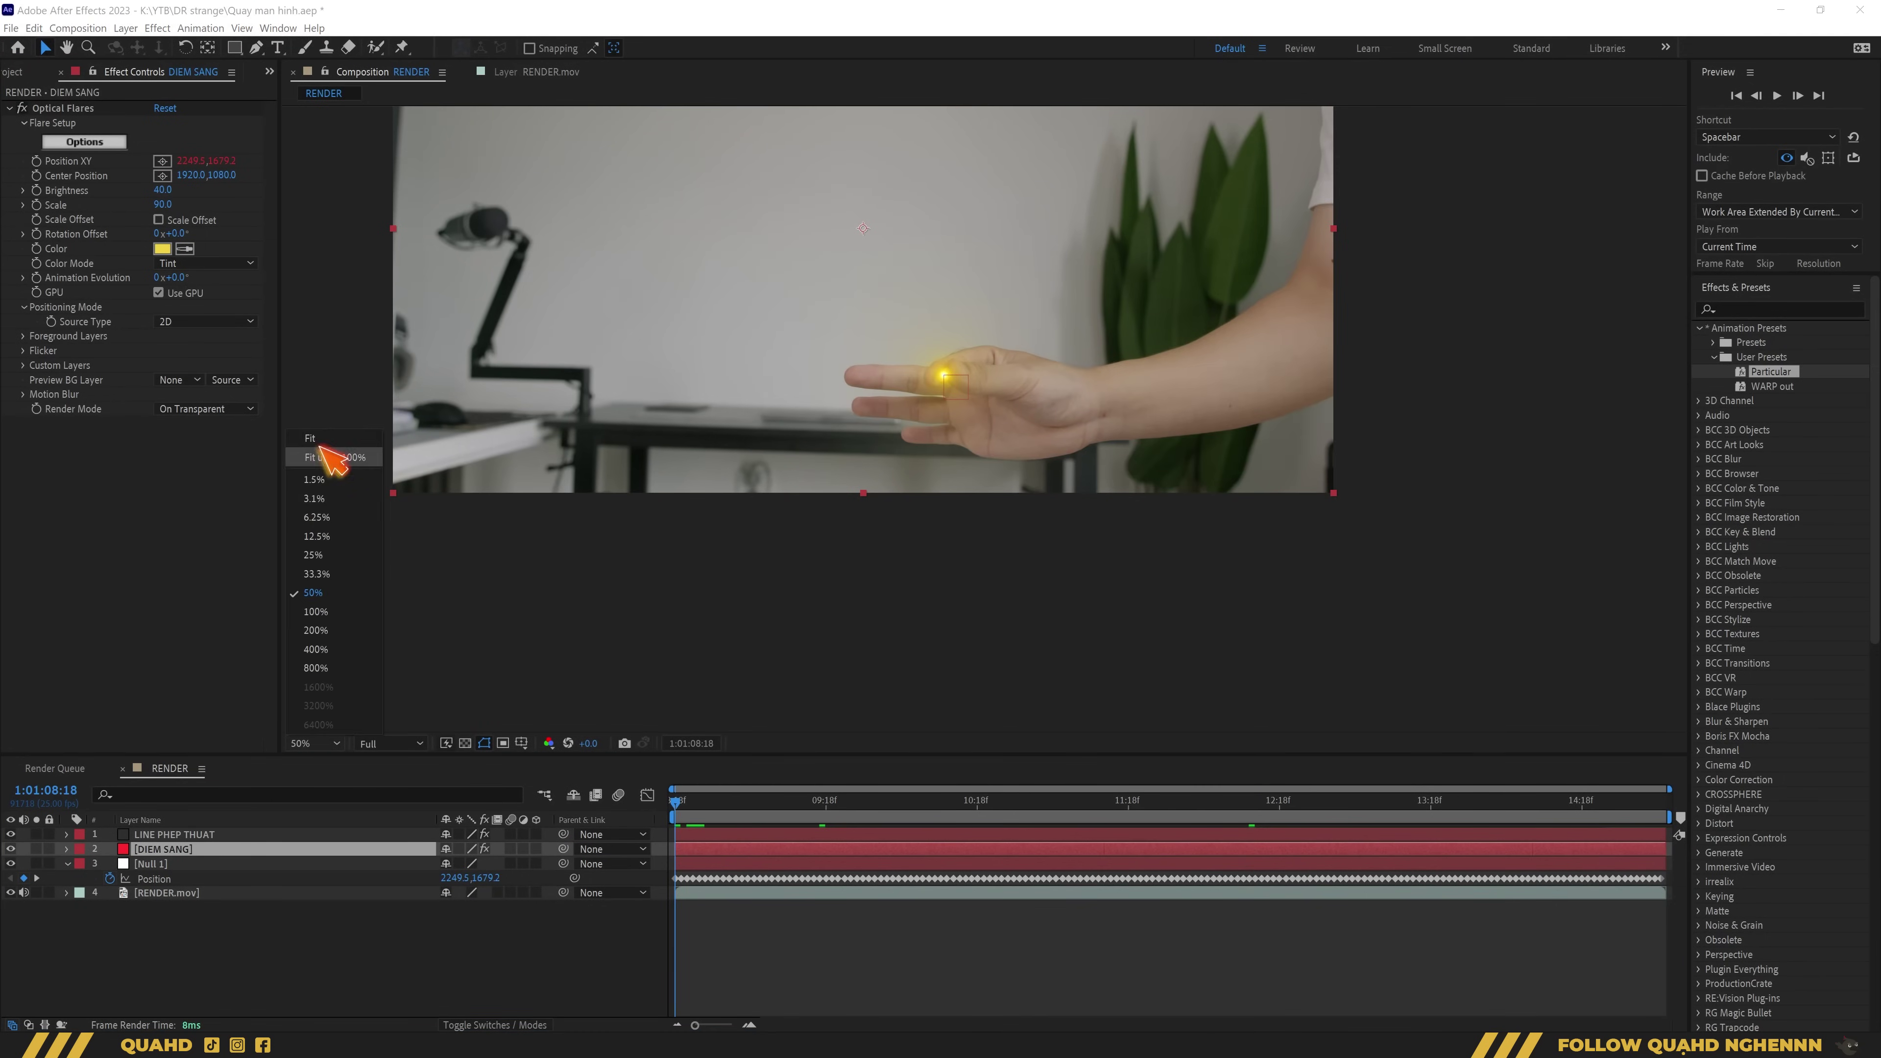
left_click(331, 457)
key("space")
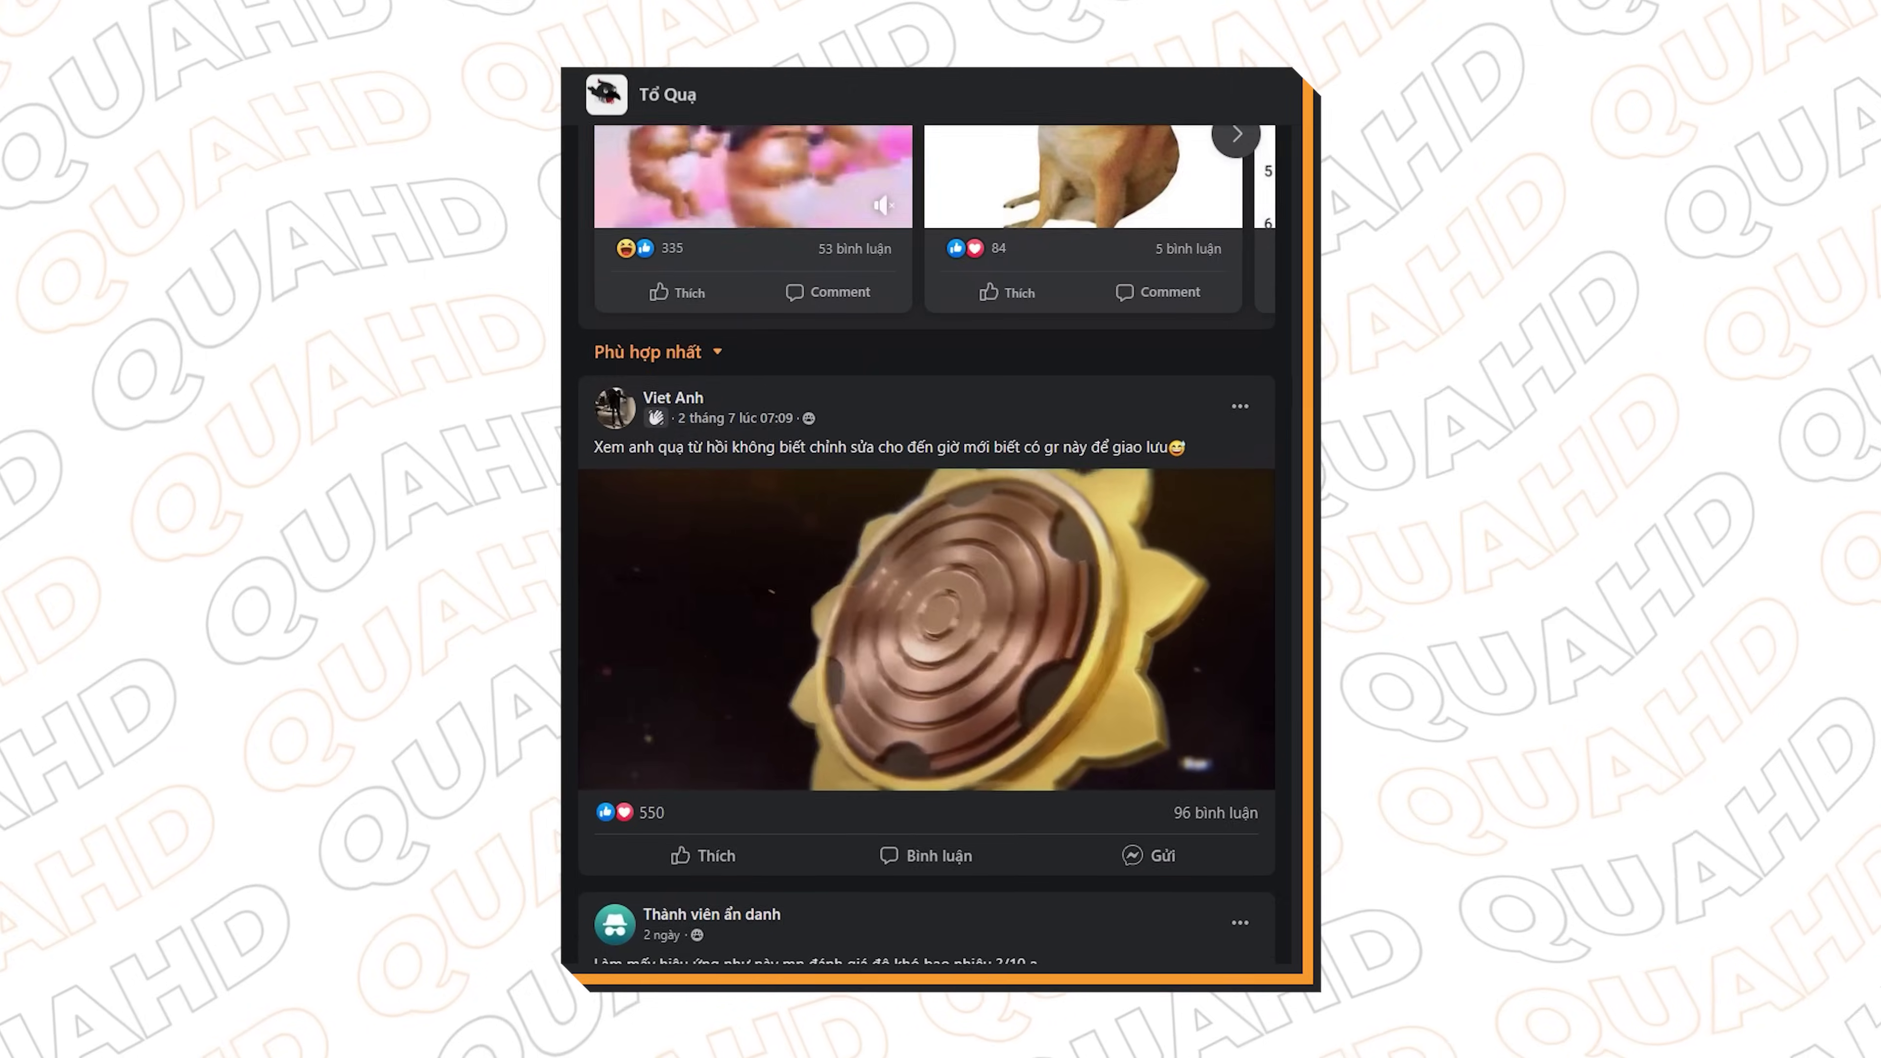
scroll(925, 555, "down", 15)
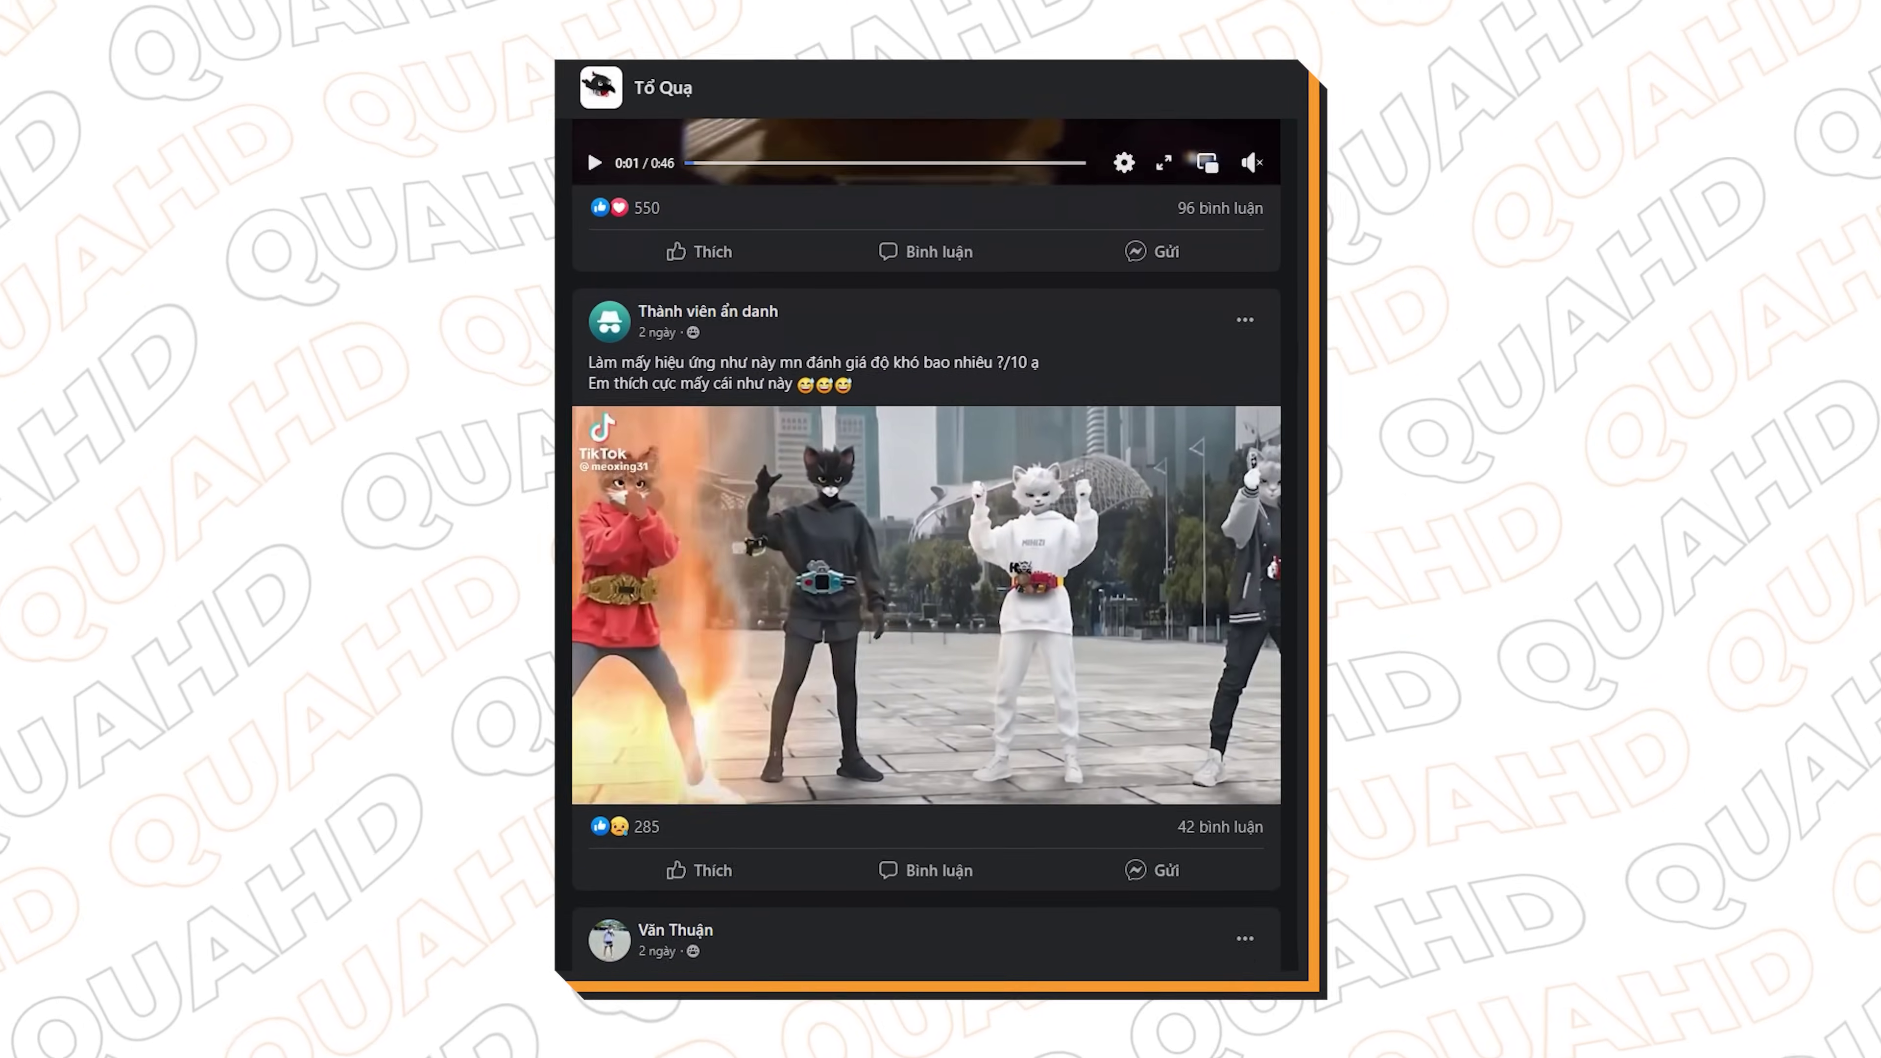
scroll(925, 556, "down", 20)
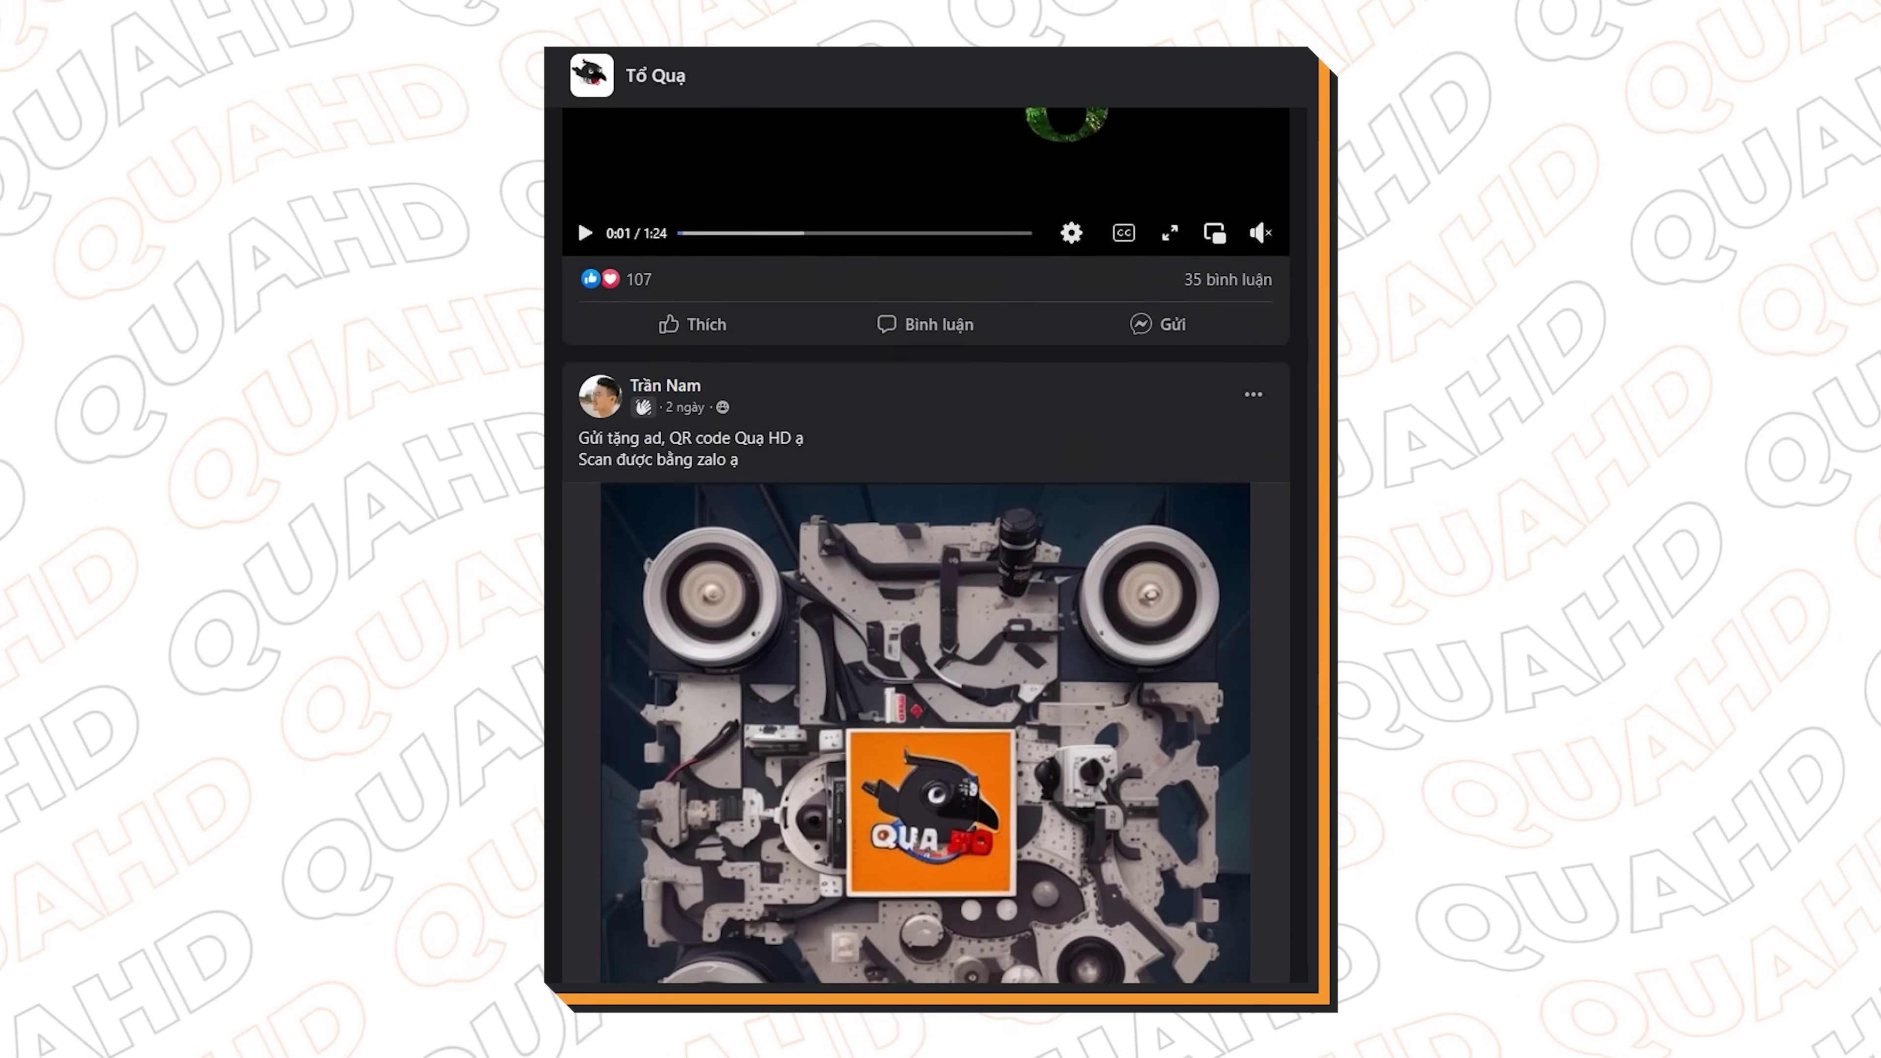
scroll(926, 555, "down", 5)
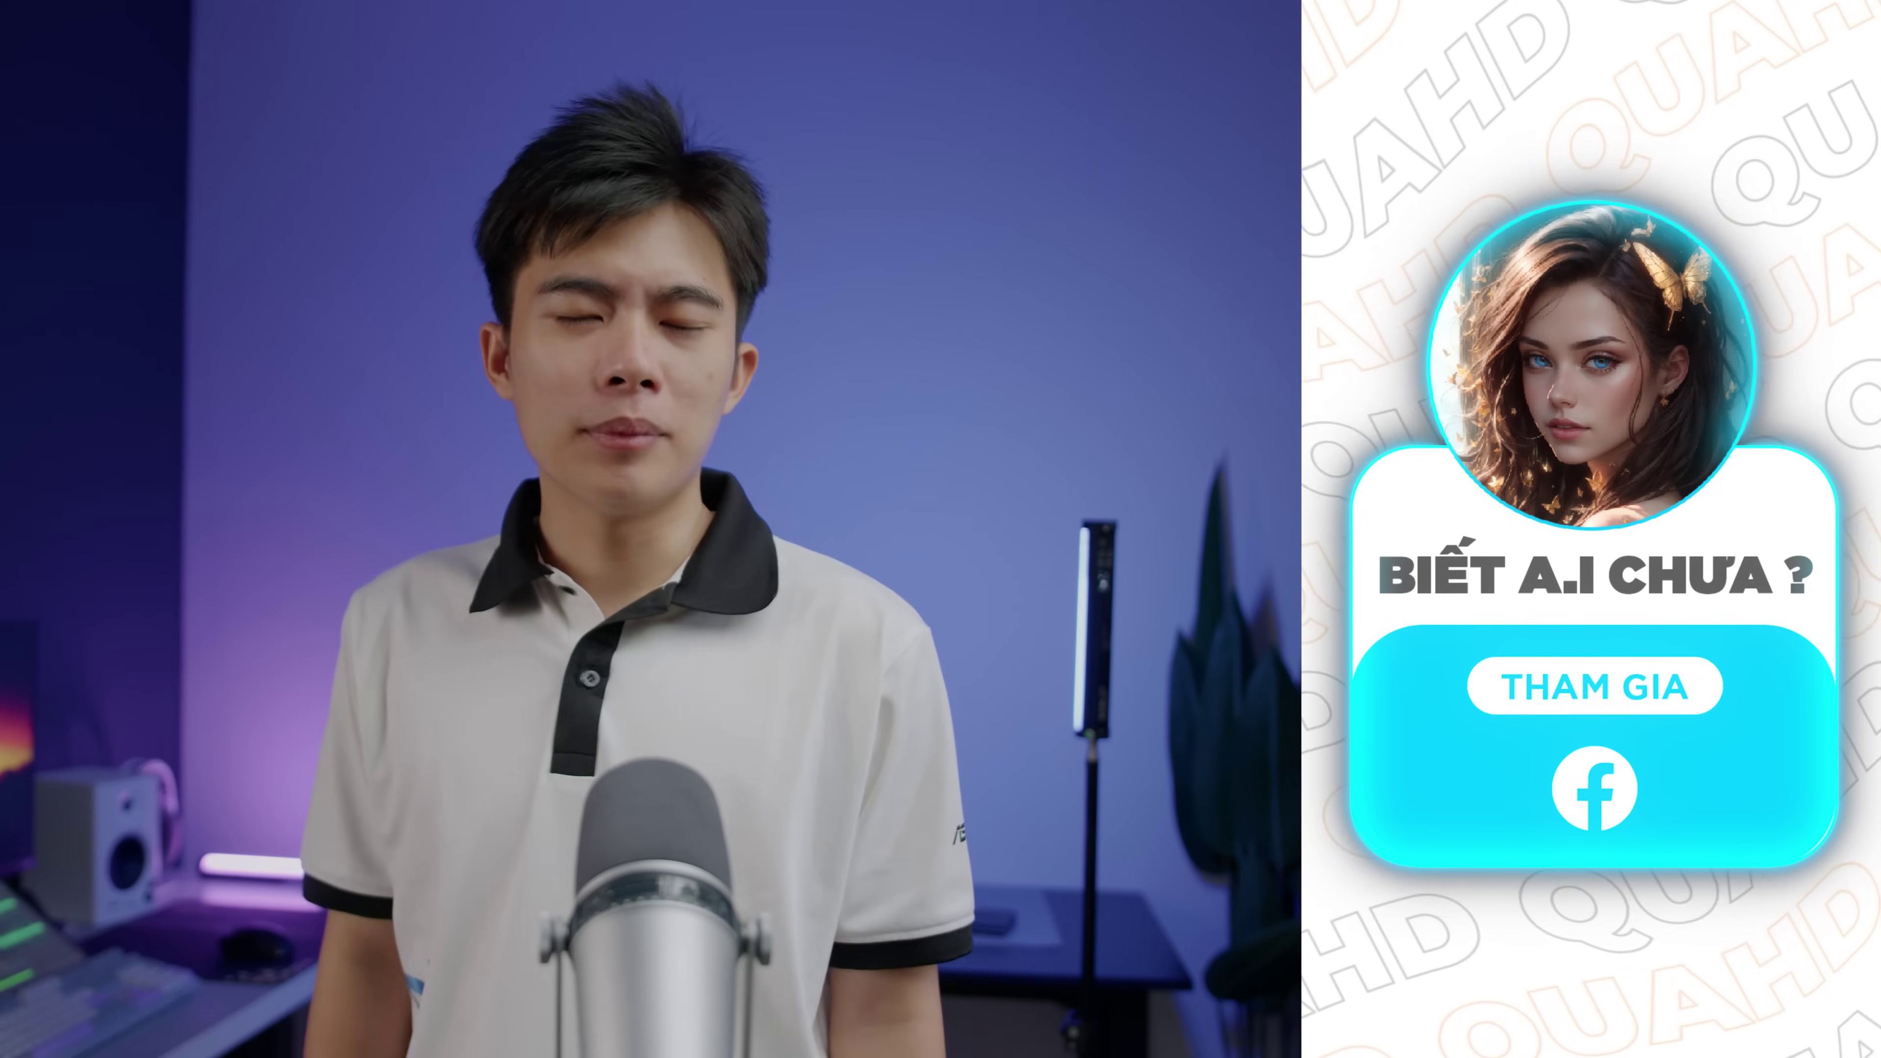